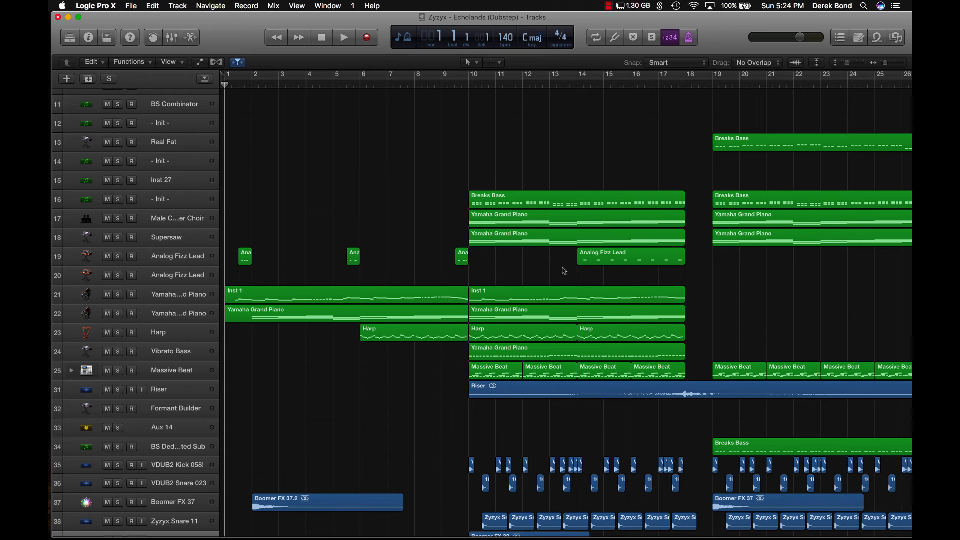
Step: Look through the whole arrangement, from the first to the last track and across the song's full timeline
scroll(563, 271, right, 15)
scroll(565, 270, down, 2)
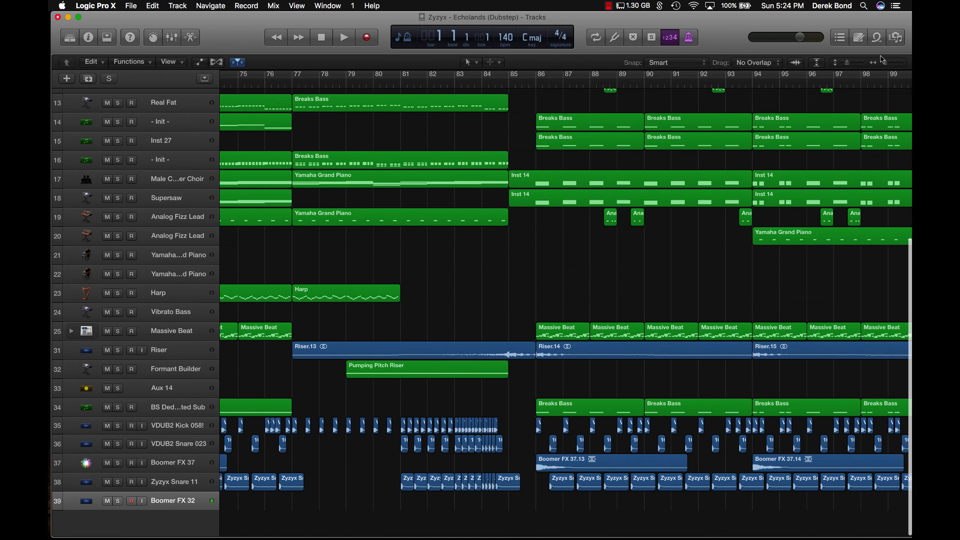
scroll(578, 209, down, 10)
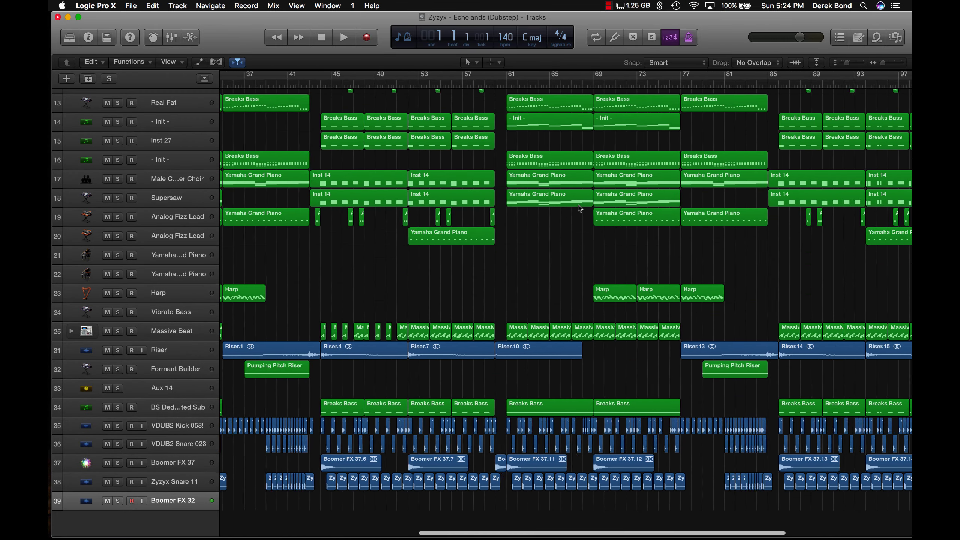
scroll(579, 208, up, 3)
scroll(580, 208, right, 7)
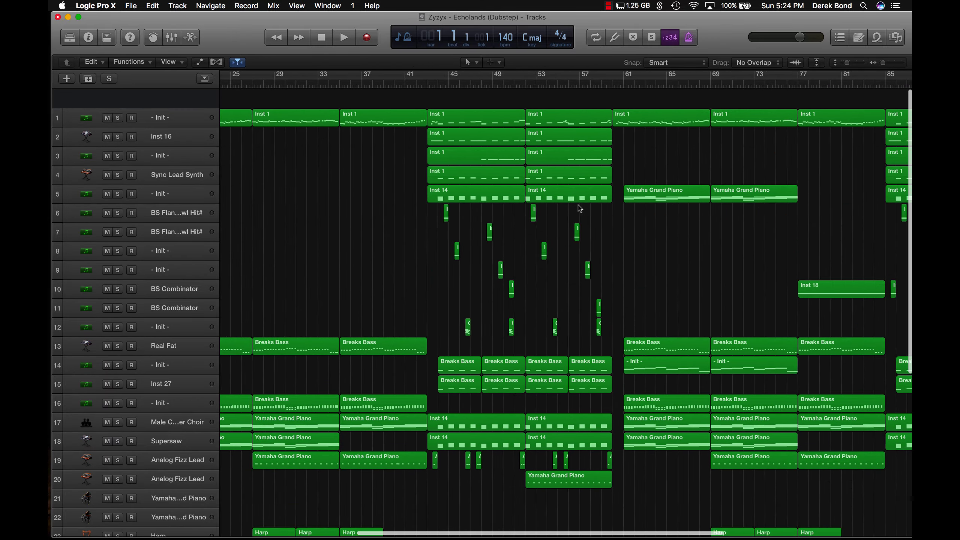
scroll(579, 208, left, 9)
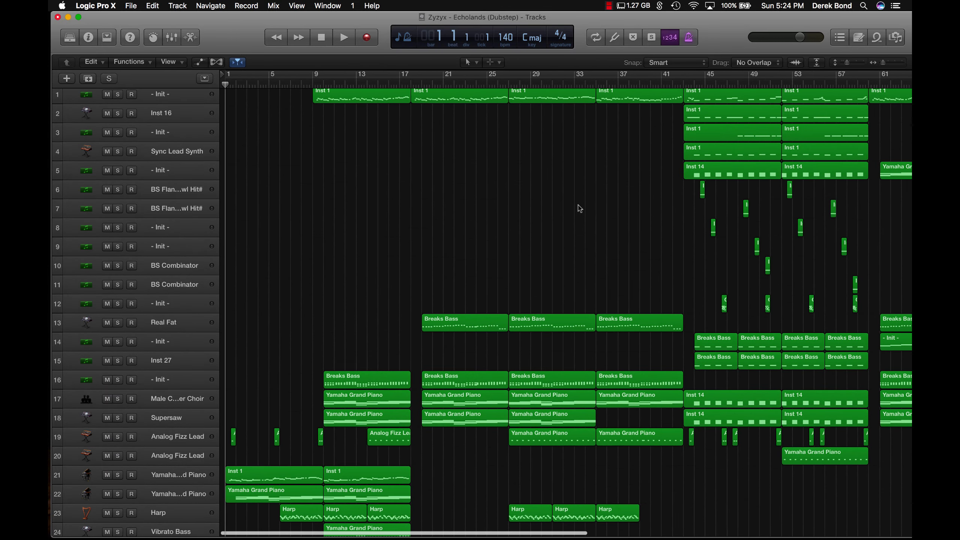
scroll(582, 214, down, 3)
scroll(581, 218, up, 1)
scroll(317, 400, up, 3)
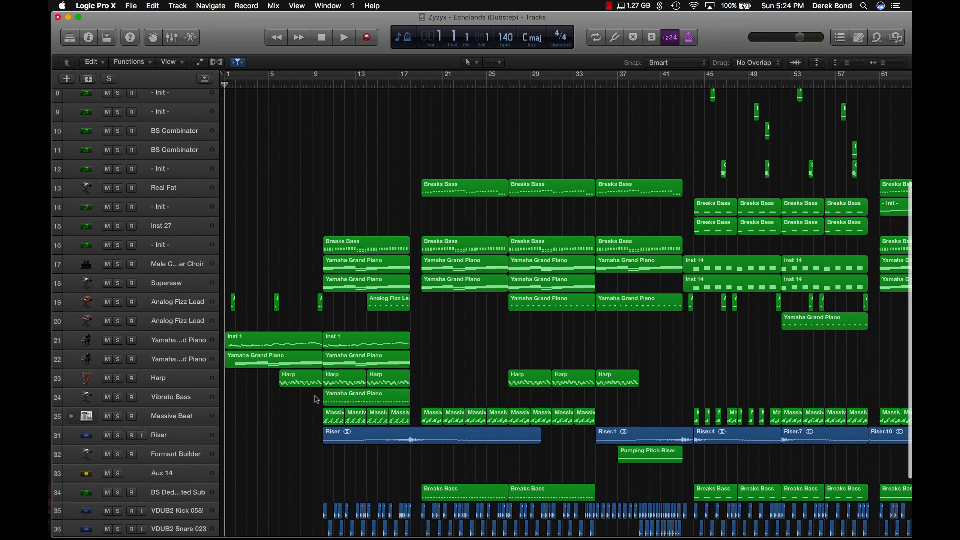
scroll(317, 400, right, 3)
scroll(317, 399, down, 3)
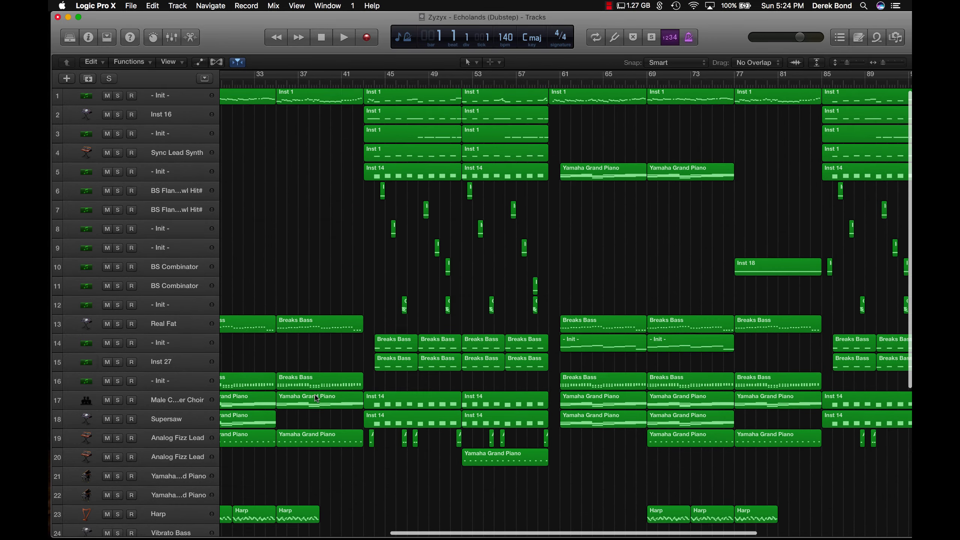
scroll(315, 397, left, 3)
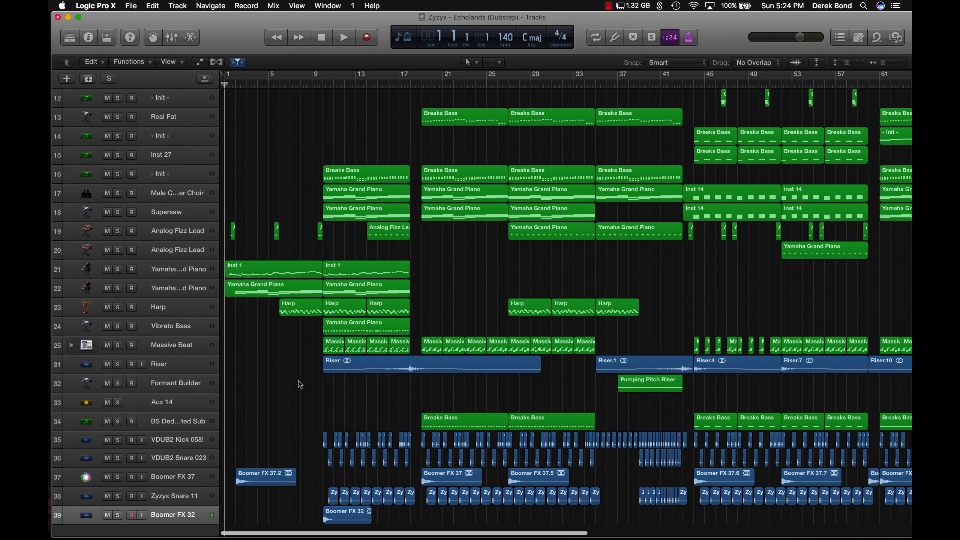
scroll(316, 397, up, 3)
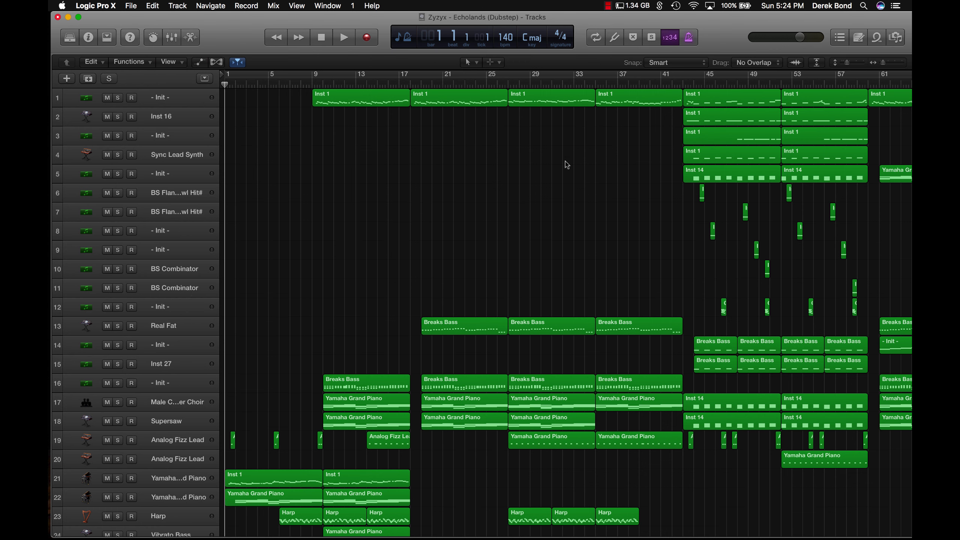
scroll(533, 168, down, 10)
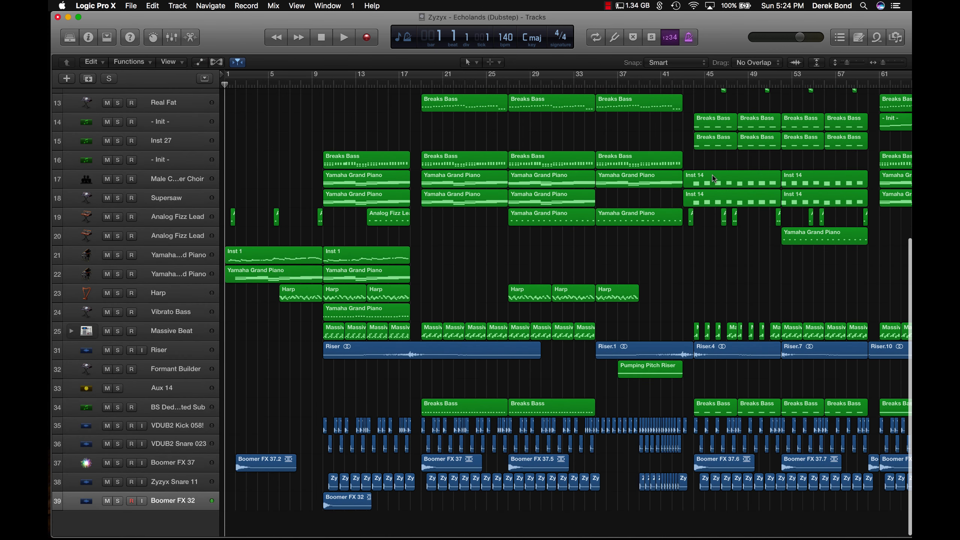
scroll(672, 154, up, 4)
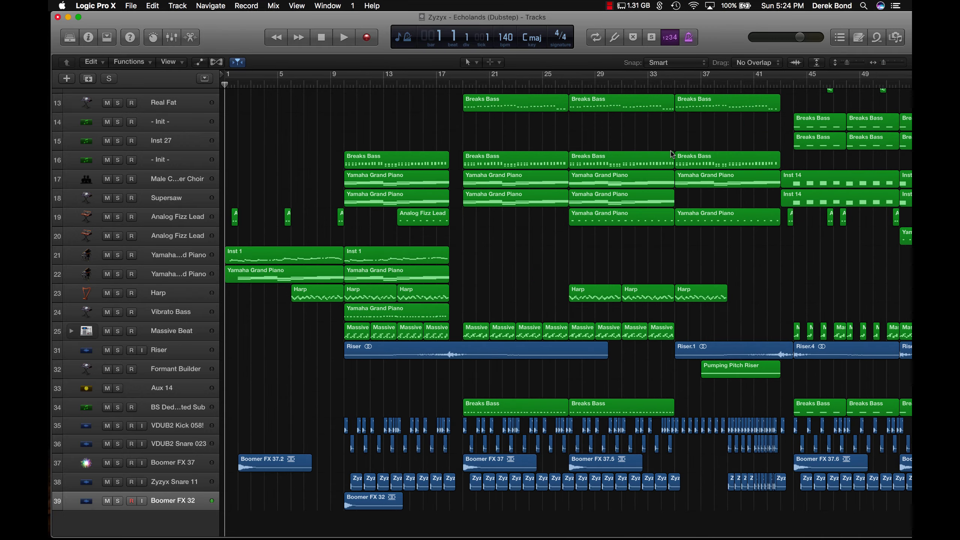
scroll(672, 154, up, 5)
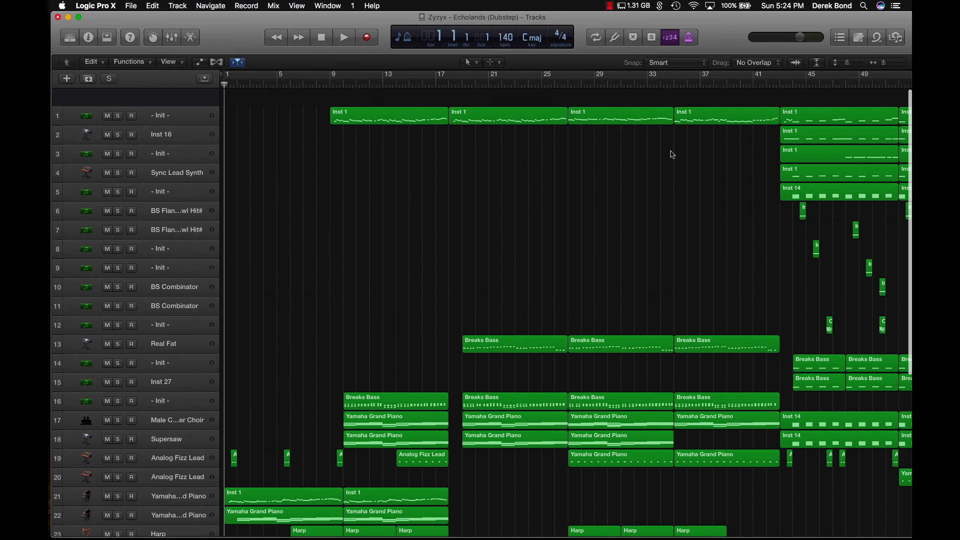
scroll(672, 154, down, 4)
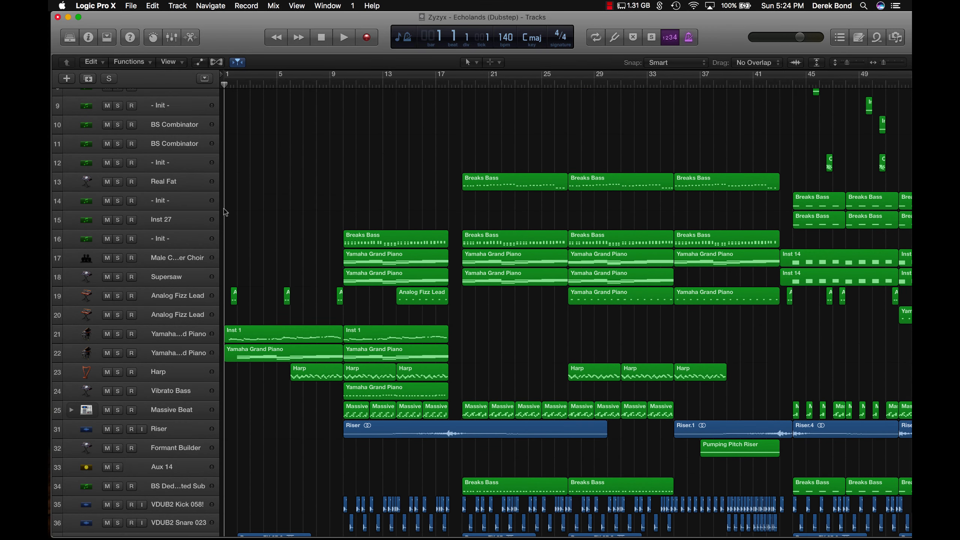
Step: Select the first Inst 1 region on piano track 21 and solo that track
click(206, 333)
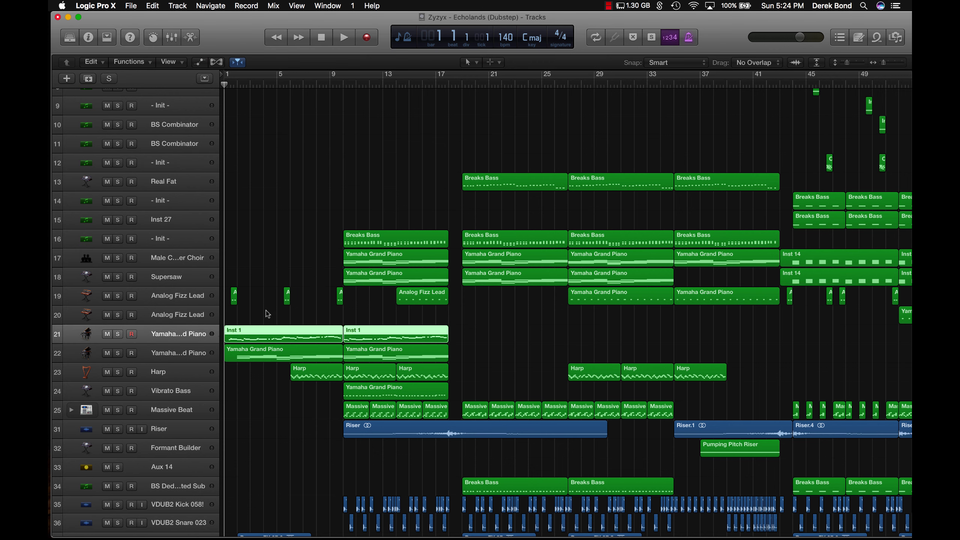
click(268, 309)
click(283, 335)
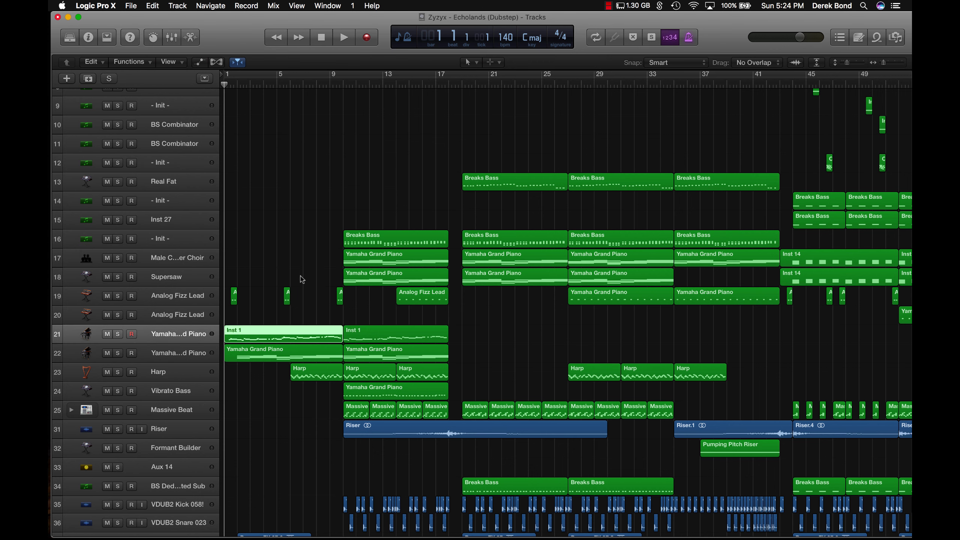
scroll(301, 279, down, 4)
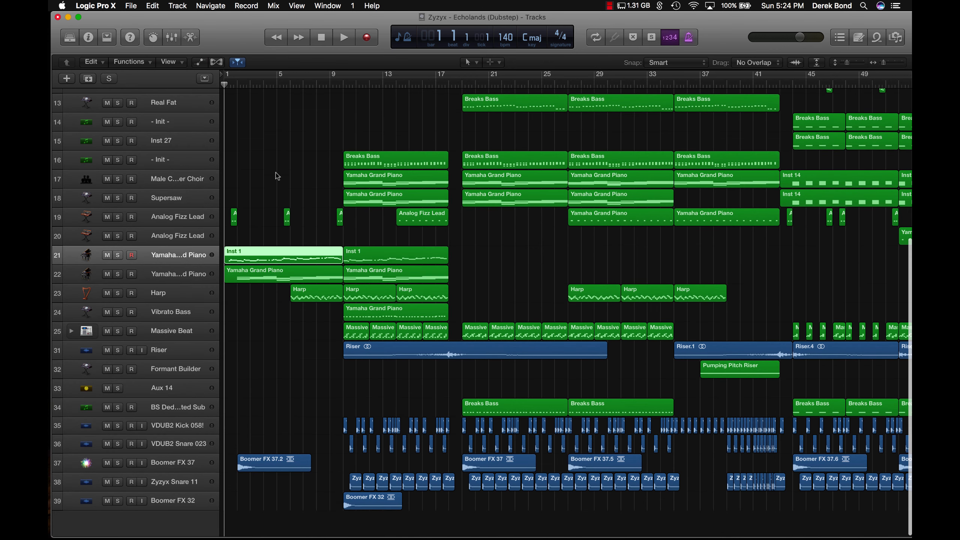
click(118, 255)
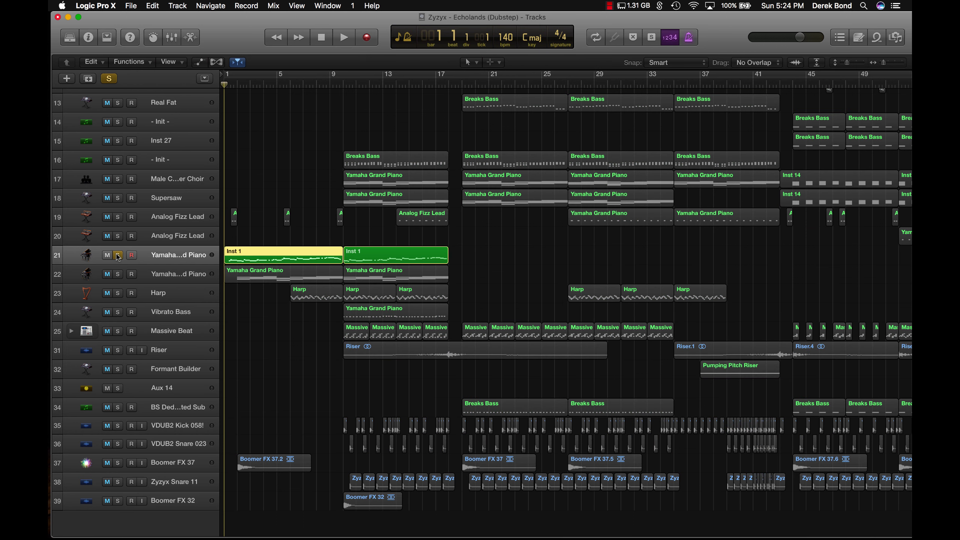
Step: Examine the arrangement through to the end of the song to see where the soloed piano plays
drag(478, 241, 296, 244)
drag(355, 131, 455, 386)
drag(463, 500, 766, 181)
scroll(767, 181, right, 15)
scroll(767, 180, up, 1)
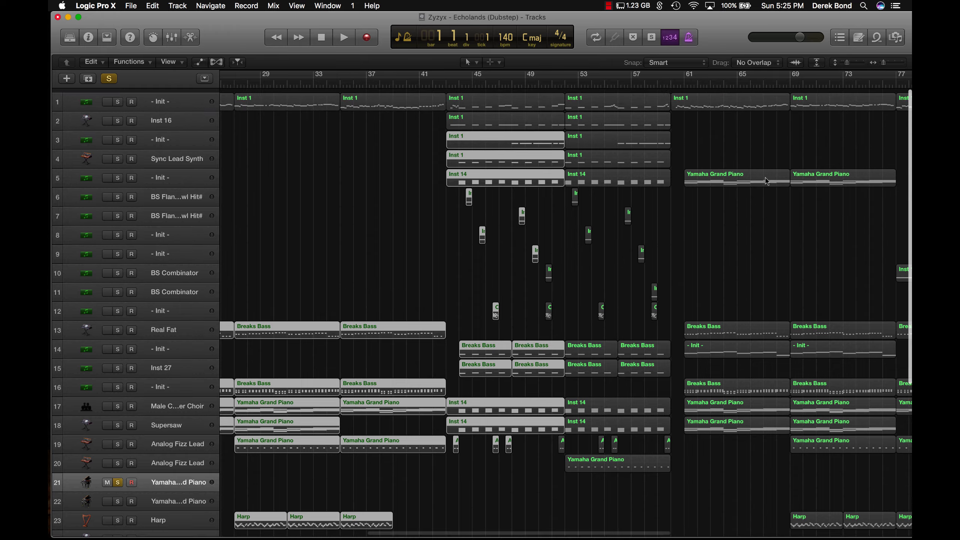
scroll(673, 191, down, 1)
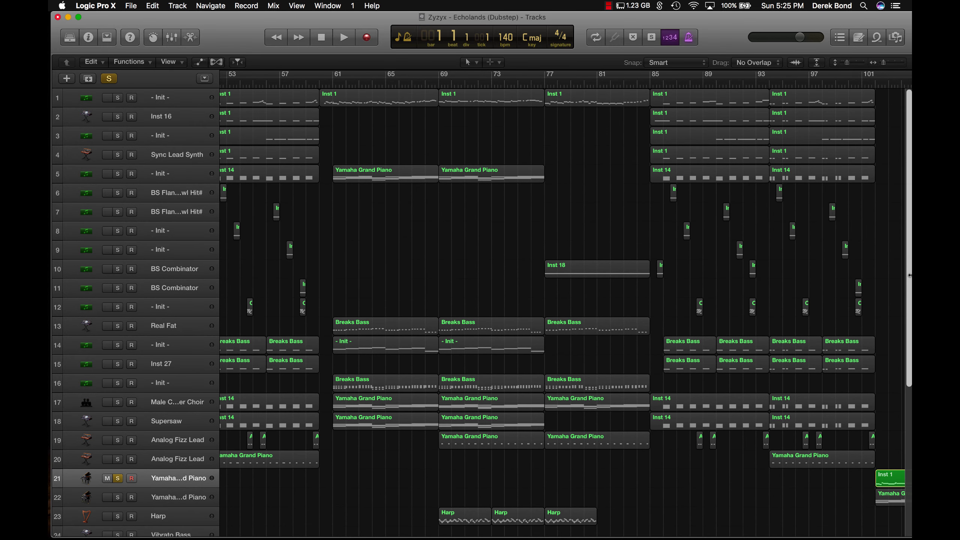
scroll(673, 190, left, 16)
scroll(350, 291, down, 5)
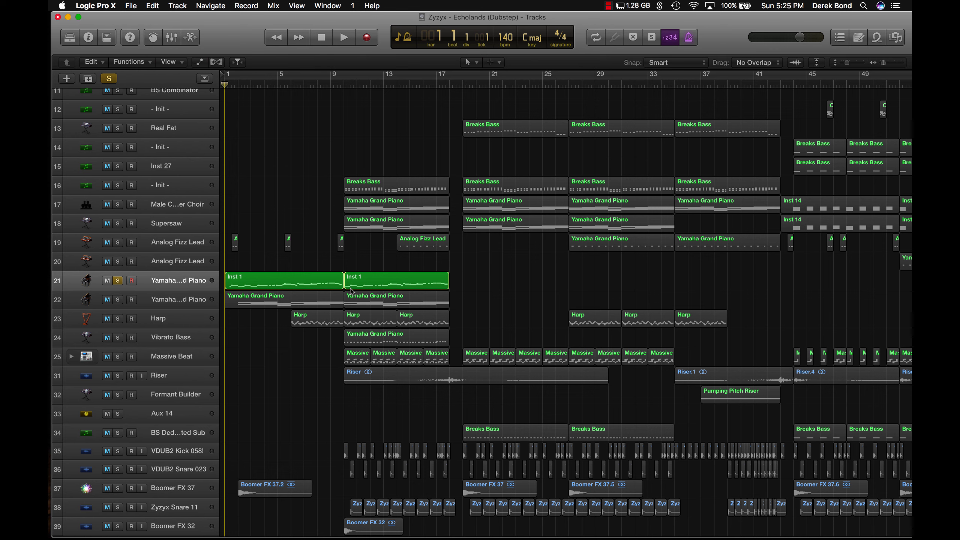
Step: Toggle the solo on piano track 21 off and on, and open its first Inst 1 region in the Piano Roll
click(118, 281)
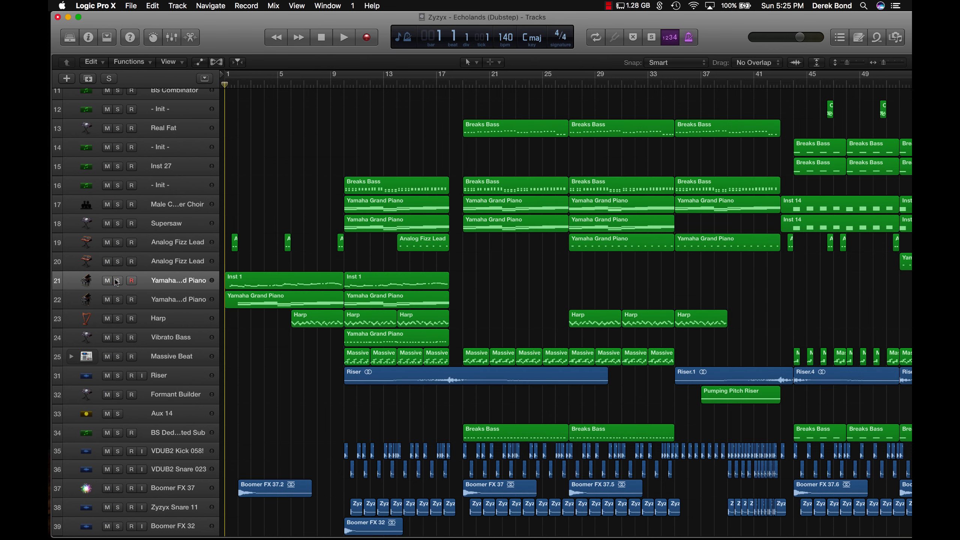
click(117, 281)
click(240, 273)
click(188, 36)
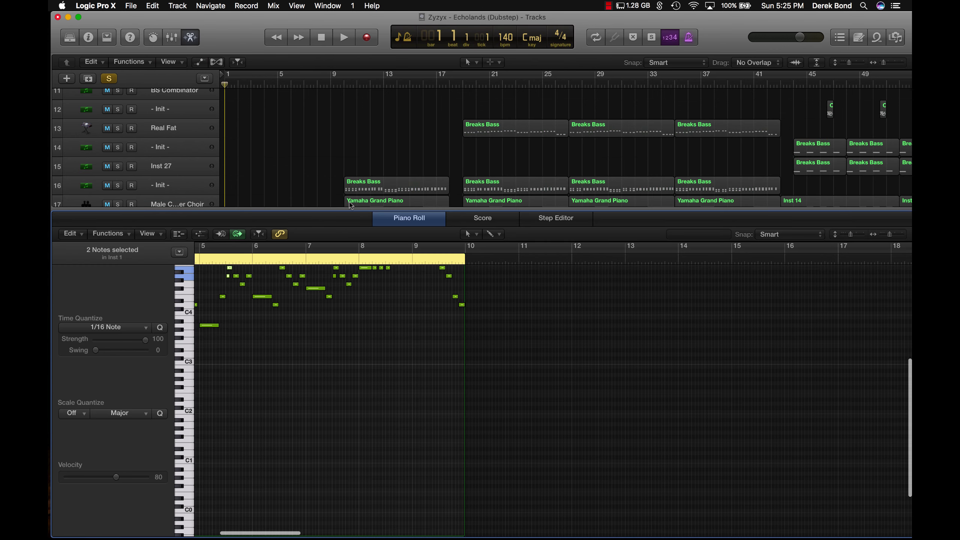
scroll(335, 295, up, 3)
scroll(336, 296, down, 5)
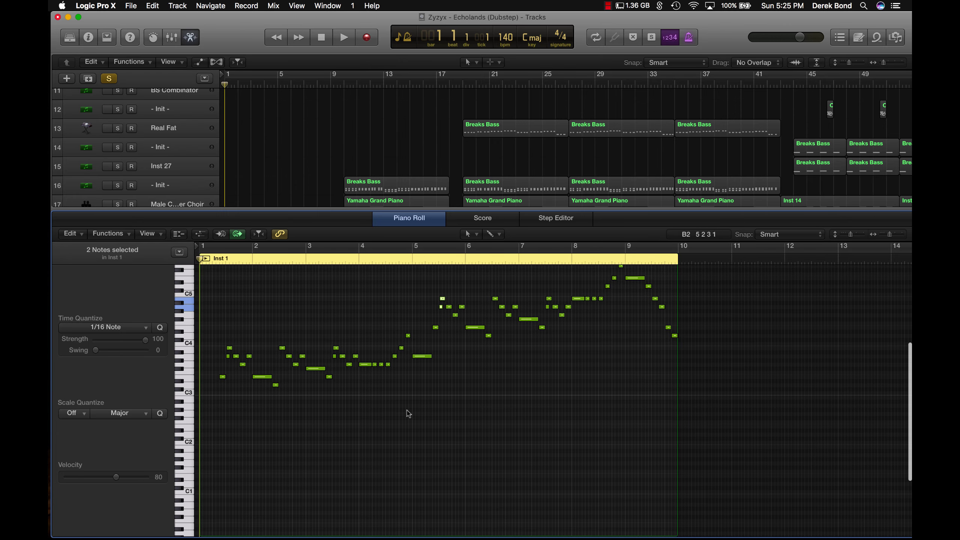
Step: Check the piano melody's note velocities and play the soloed melody
click(199, 234)
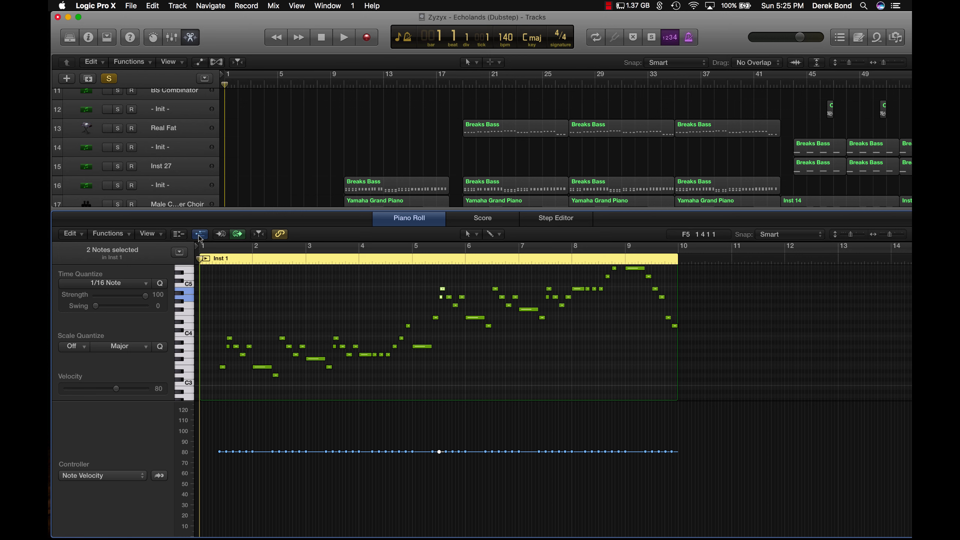
click(200, 235)
key(space)
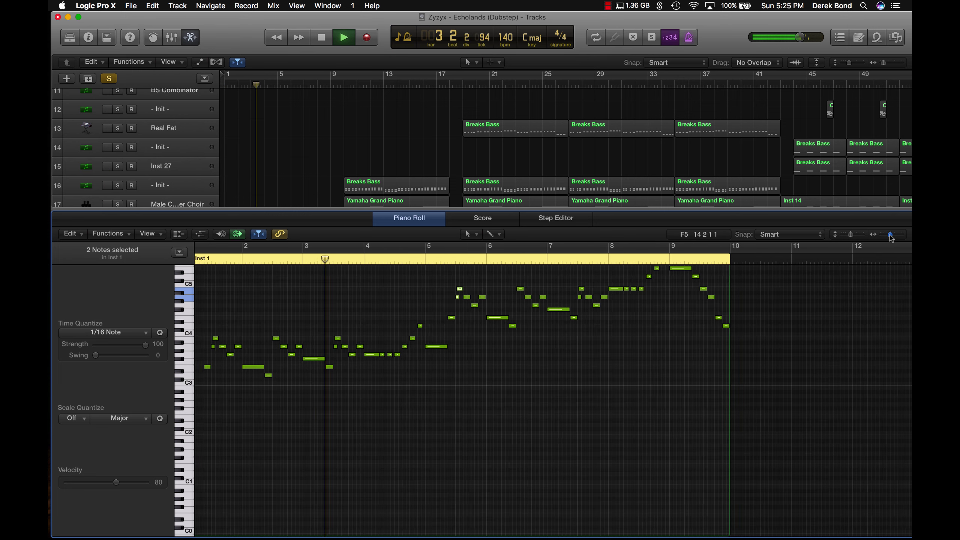
Step: Close the note editor, show the piano track's channel strip and inspect its PlatinumVerb reverb settings
key(e)
click(88, 38)
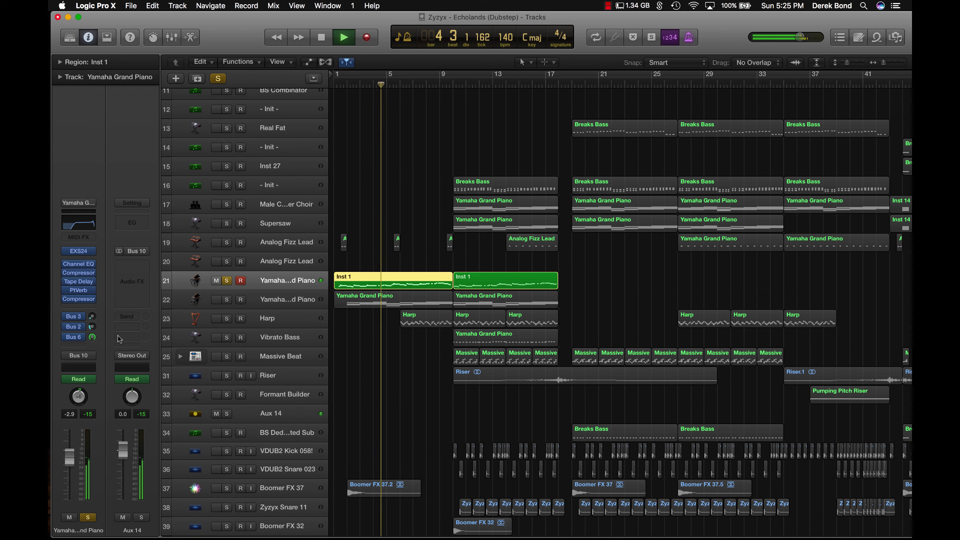
click(78, 290)
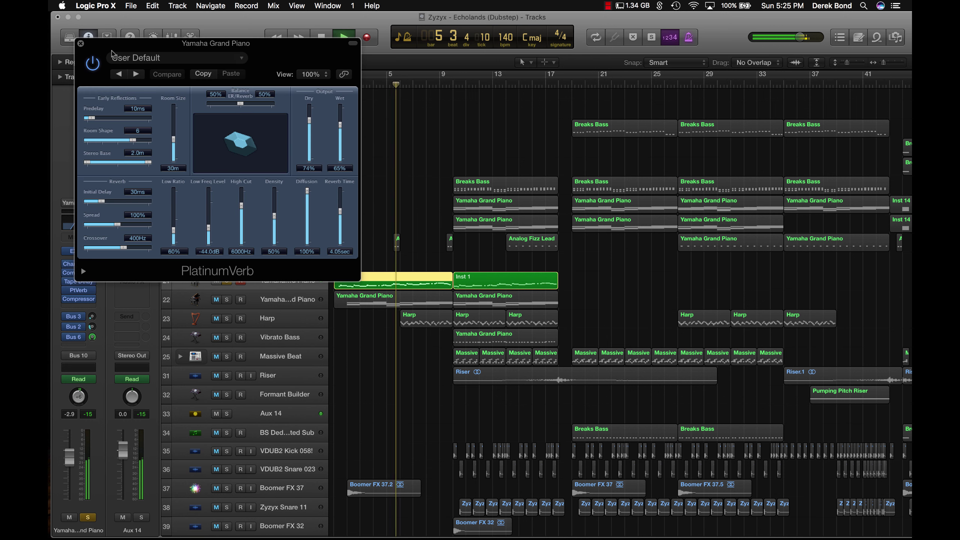
click(80, 43)
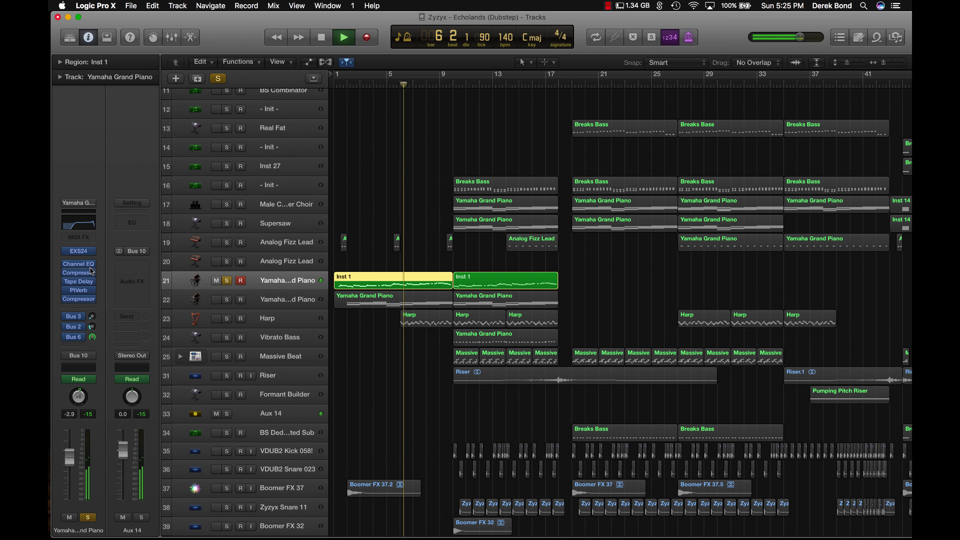
Step: Inspect the piano's Channel EQ curve during playback, stop playback and hide the channel strip
click(79, 224)
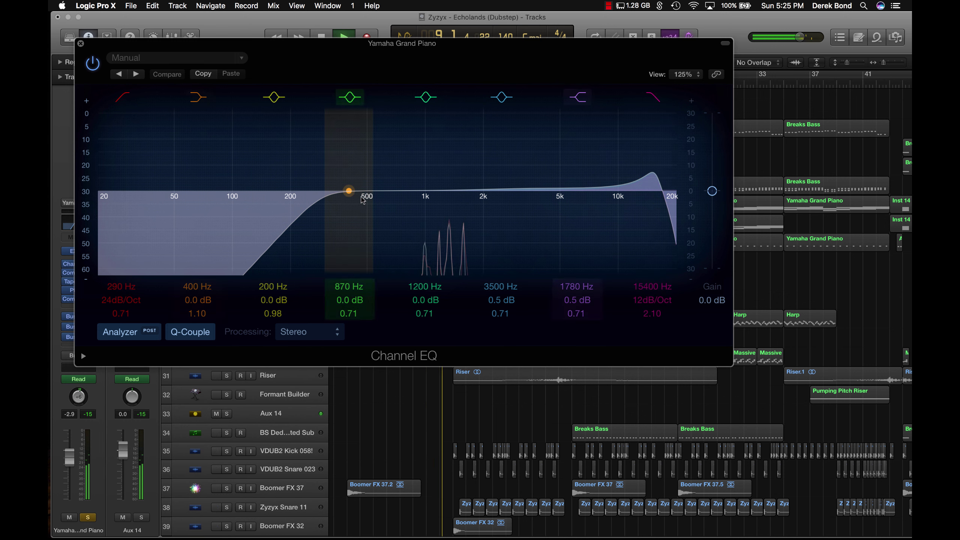
click(81, 44)
key(space)
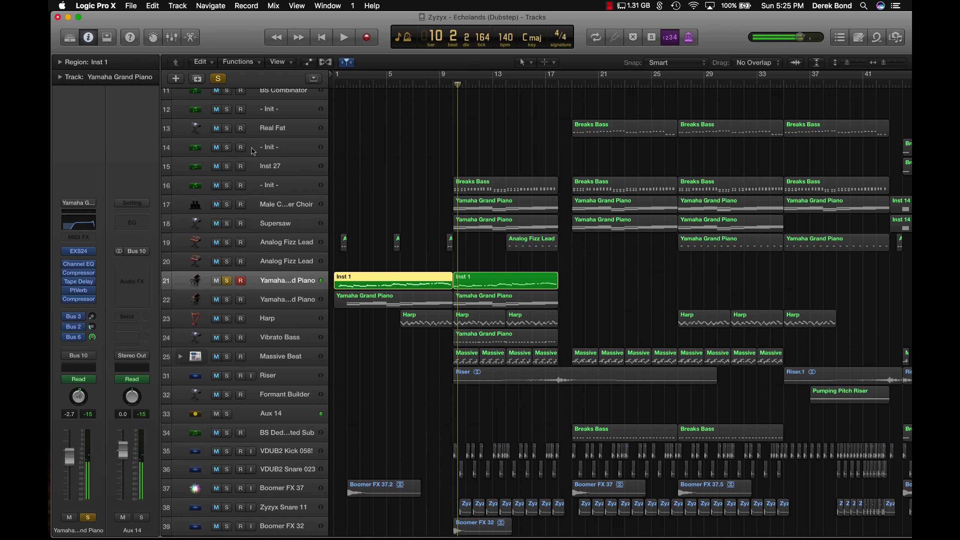
click(88, 37)
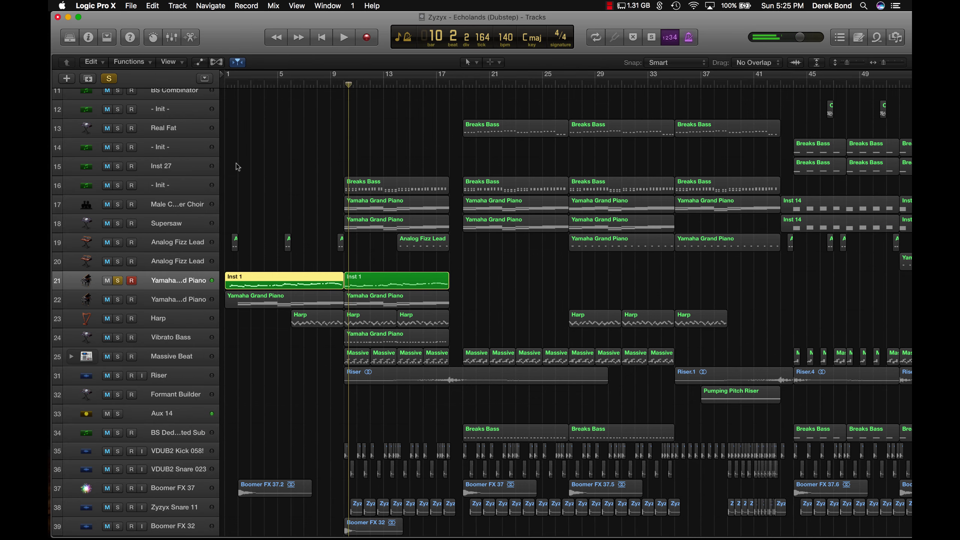
Step: Solo only piano track 22 instead of track 21 and open its first Yamaha Grand Piano region in the Piano Roll
click(117, 300)
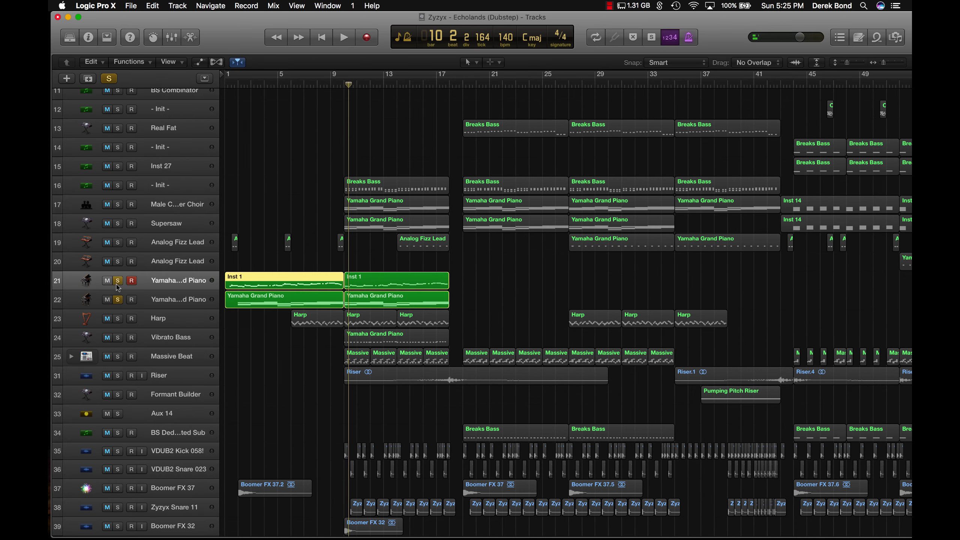
click(118, 280)
click(166, 302)
click(271, 307)
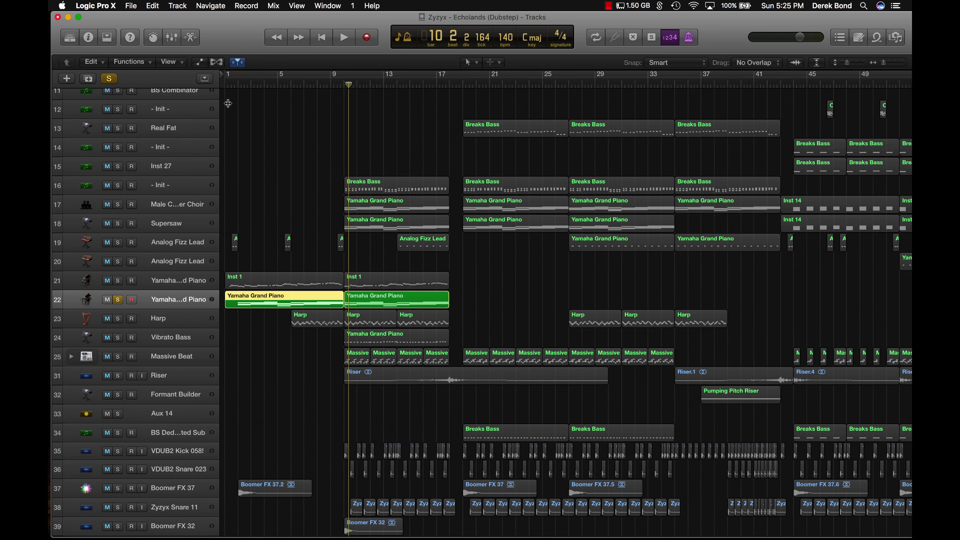
click(191, 37)
click(214, 317)
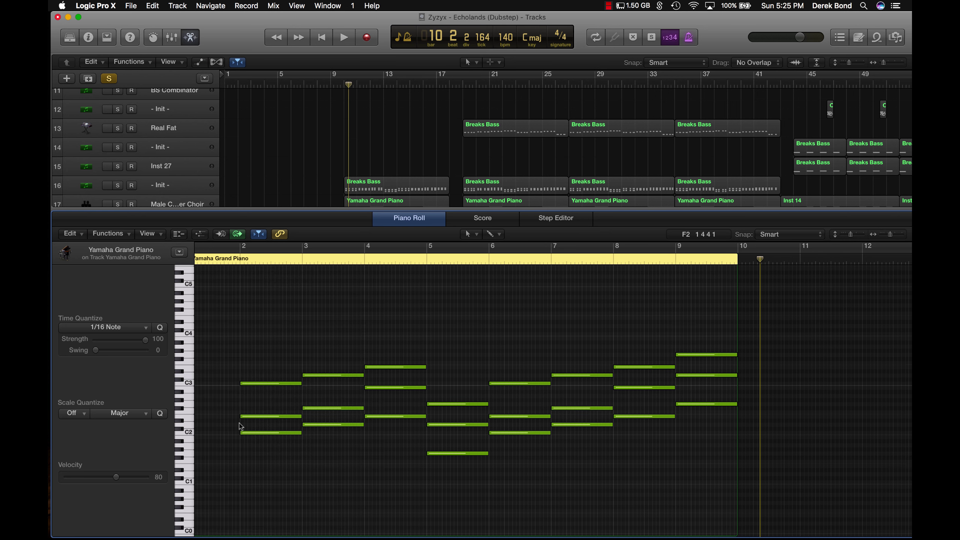
Step: Lower the top note of the first chord at bar 2 to G2 and play the chord
drag(228, 432, 243, 400)
click(243, 400)
drag(277, 387, 268, 406)
key(space)
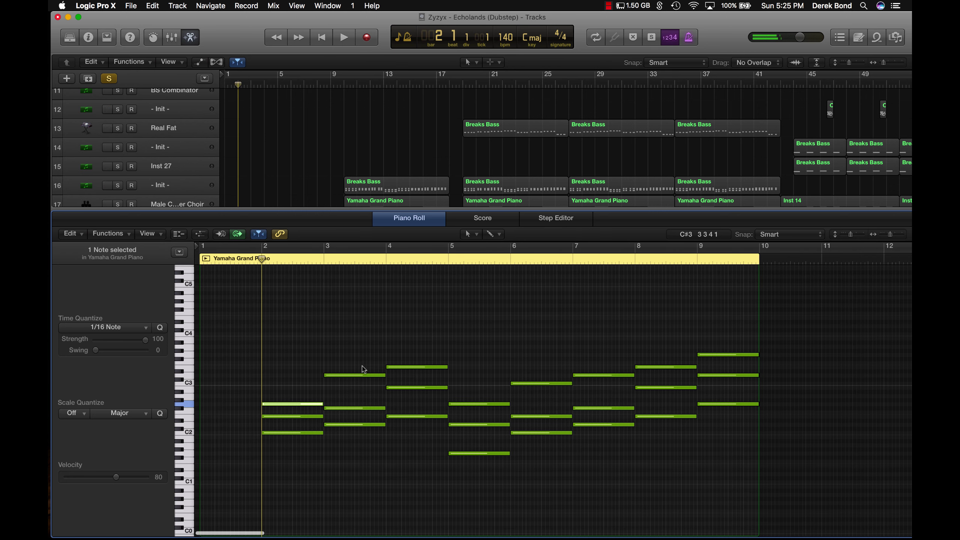
Step: Stop playback, raise the moved note at bar 2 back to C3 and play the chord from bar 2
key(space)
drag(292, 406, 291, 385)
key(shift+space)
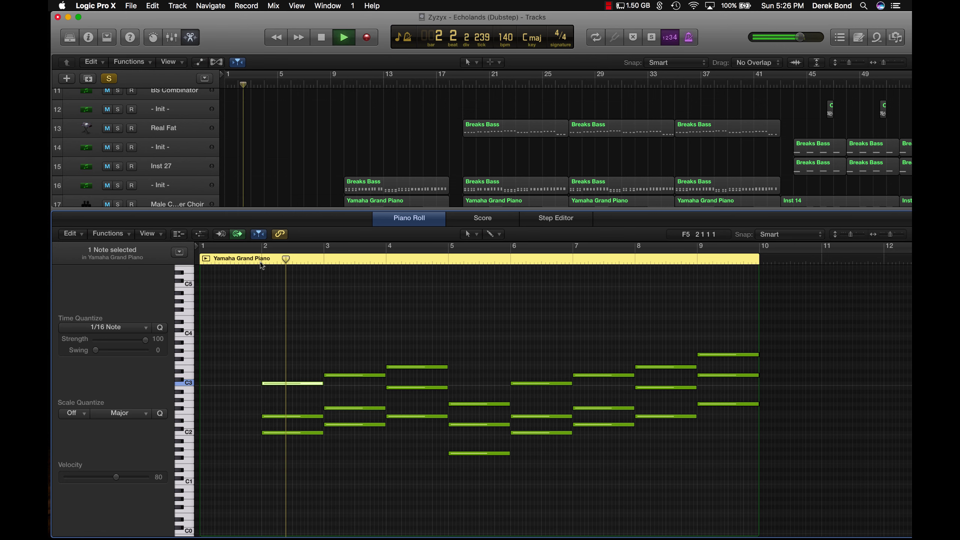
Step: Close the Piano Roll, clear the piano track's solo and return the stopped playhead to bar 1
click(187, 38)
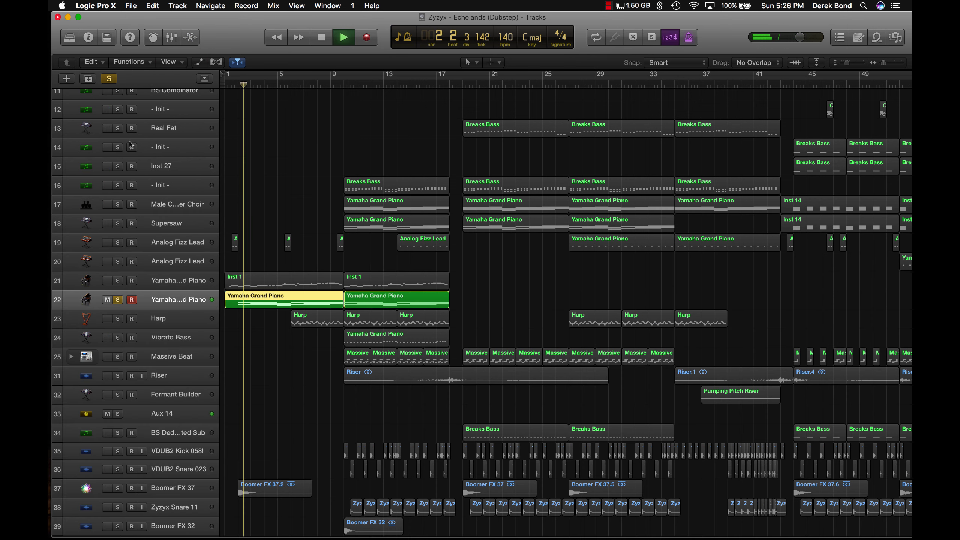
click(116, 81)
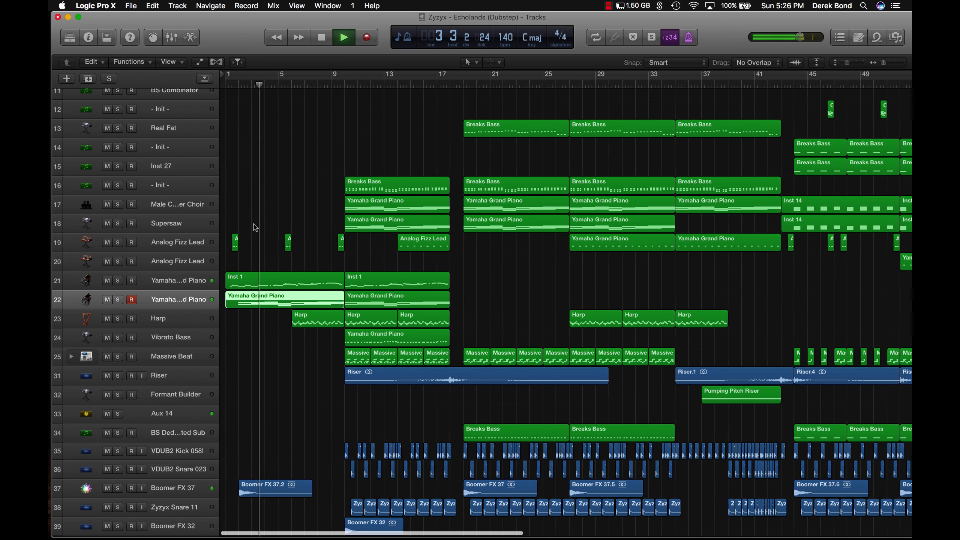
click(232, 86)
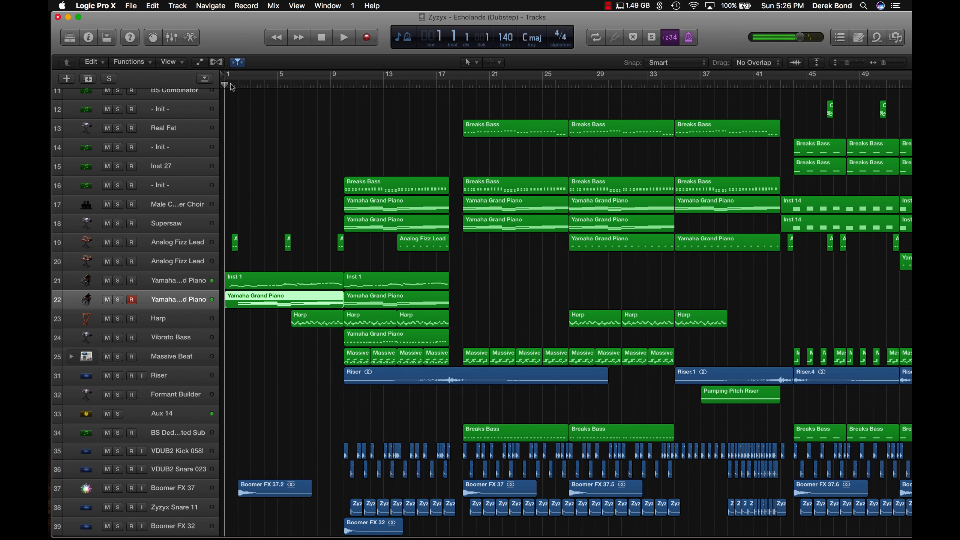
Step: Solo Analog Fizz Lead track 19, inspect its Library patch and channel strip effects, and hide both again
click(118, 242)
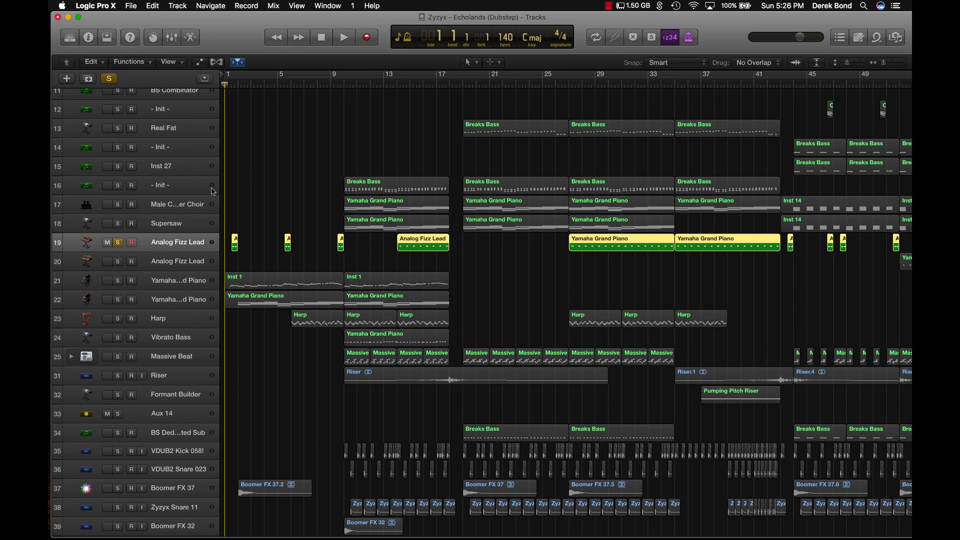
click(89, 37)
click(69, 37)
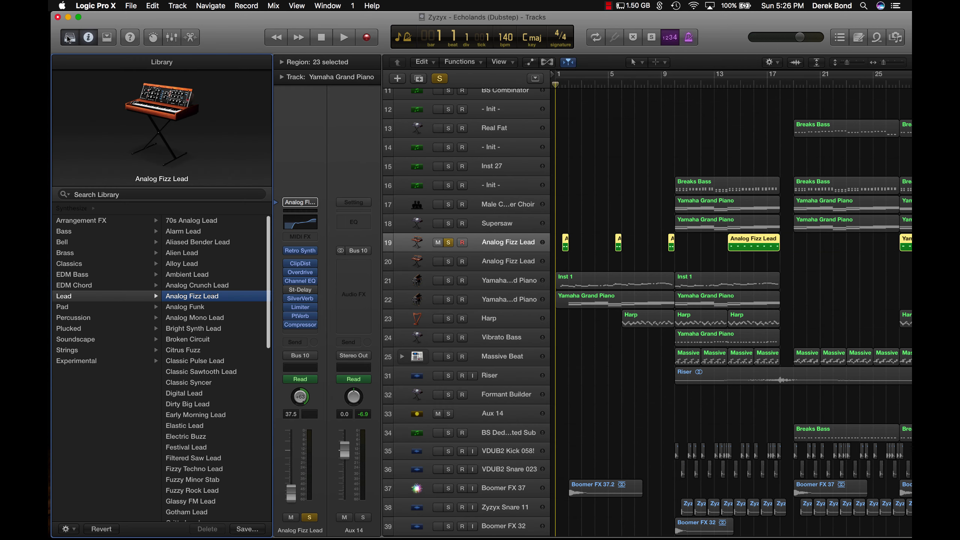
click(89, 37)
click(89, 37)
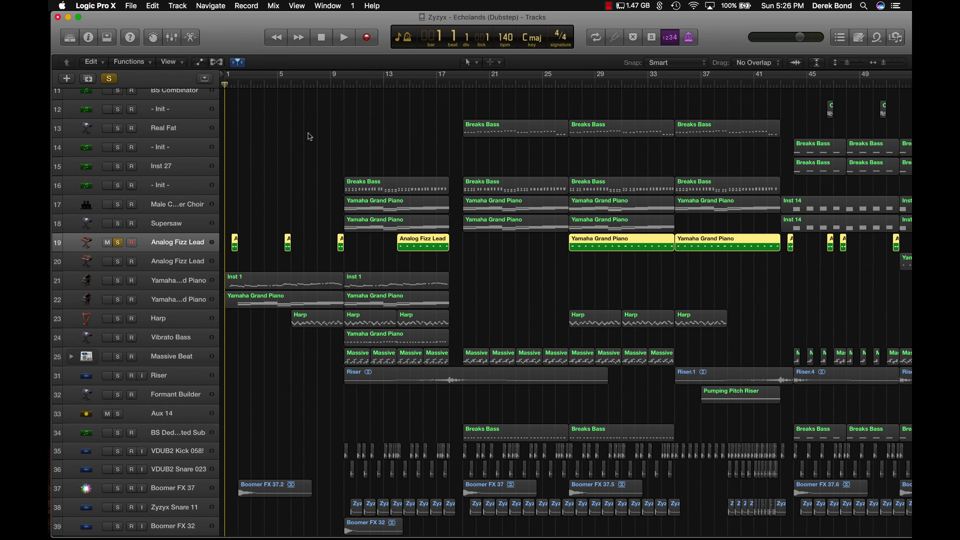
Step: Audition the soloed Analog Fizz Lead from bar 1 and around bar 14, and stop playback
key(space)
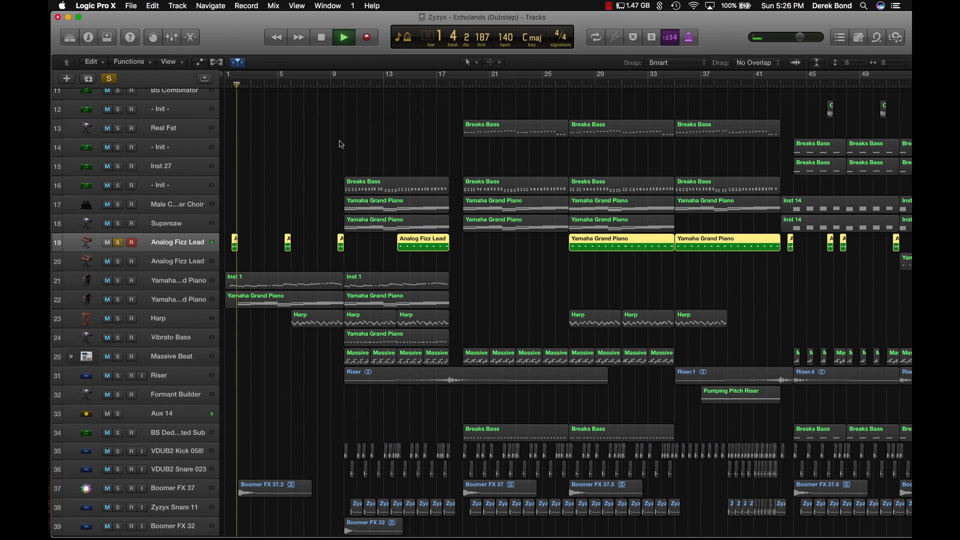
scroll(476, 164, right, 5)
click(322, 85)
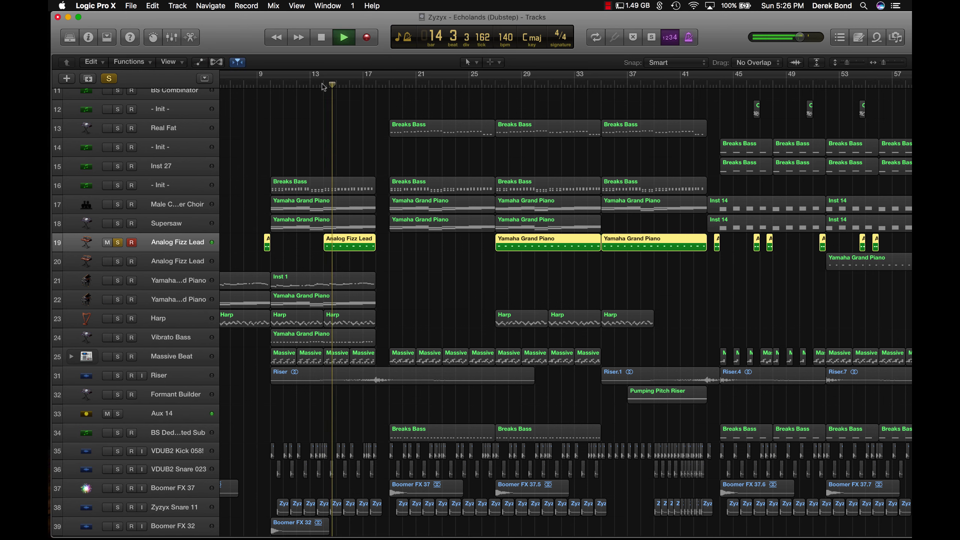
key(space)
Step: Audition the short Analog Fizz Lead regions around bar 46, stop playback and clear the track's solo
scroll(541, 187, right, 10)
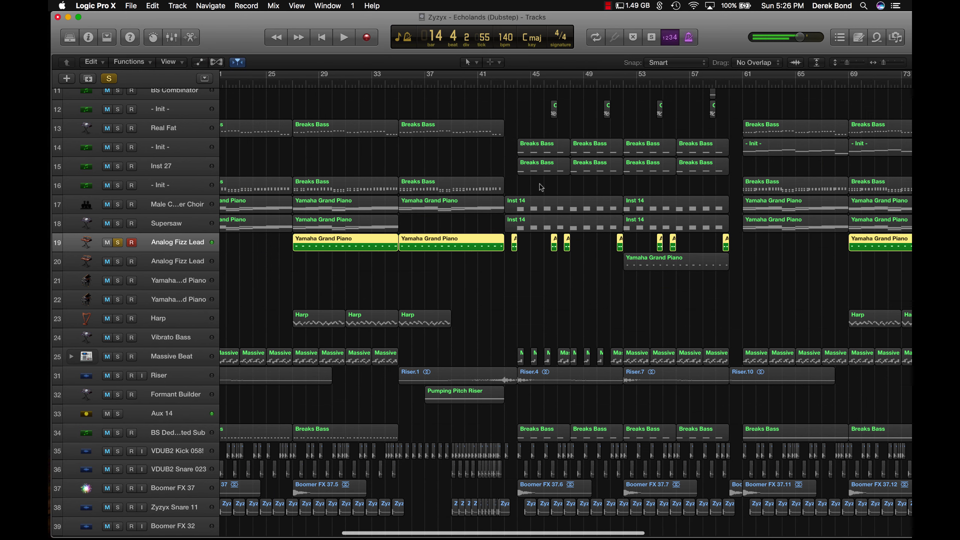
click(553, 86)
key(space)
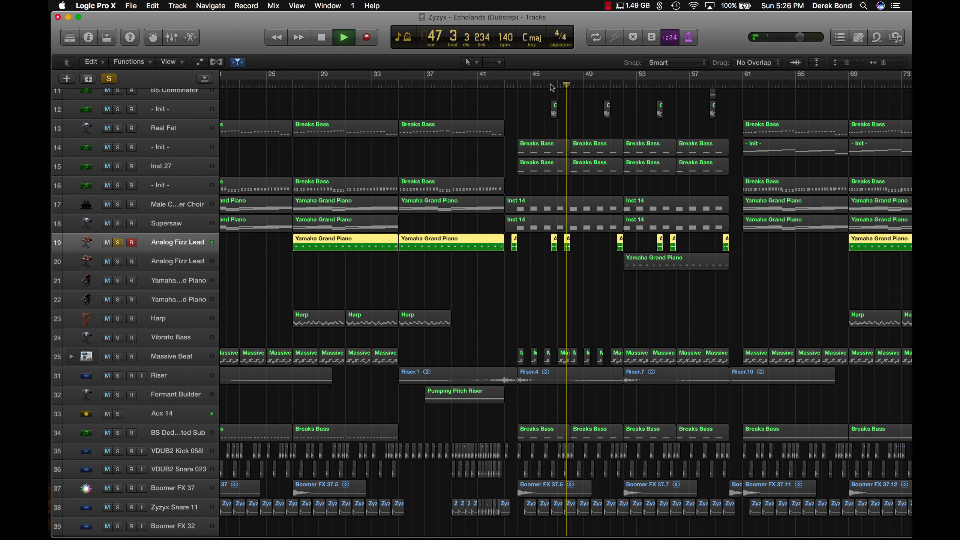
key(space)
scroll(191, 278, left, 15)
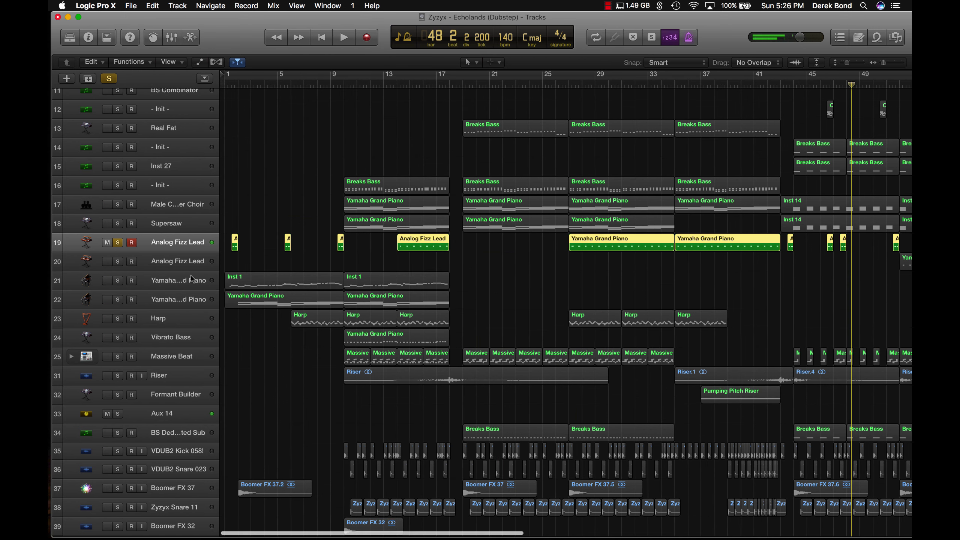
click(117, 242)
Step: Audition the Boomer FX 37 impact from bar 2, try soloing its track and clear the solo
scroll(198, 488, down, 2)
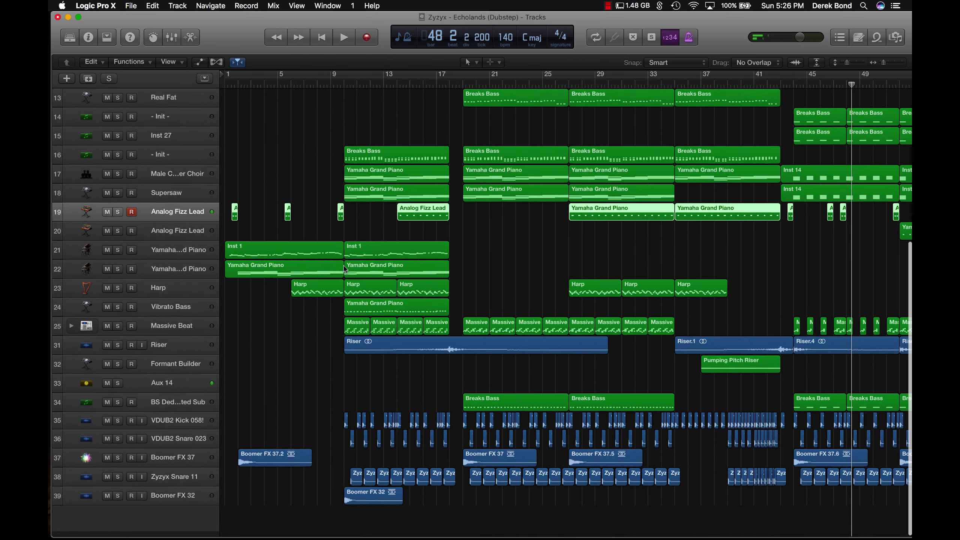
click(177, 462)
click(237, 86)
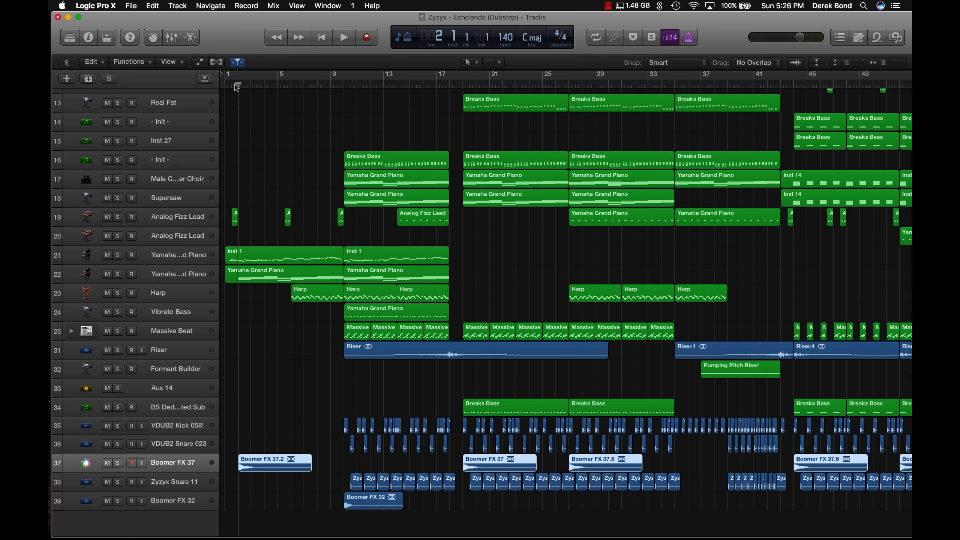
key(space)
key(space)
click(117, 462)
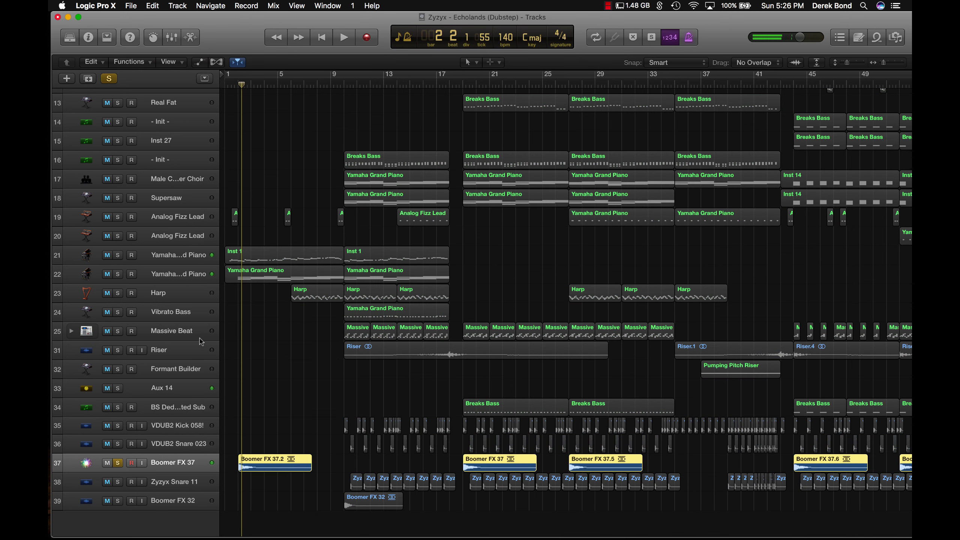
click(109, 78)
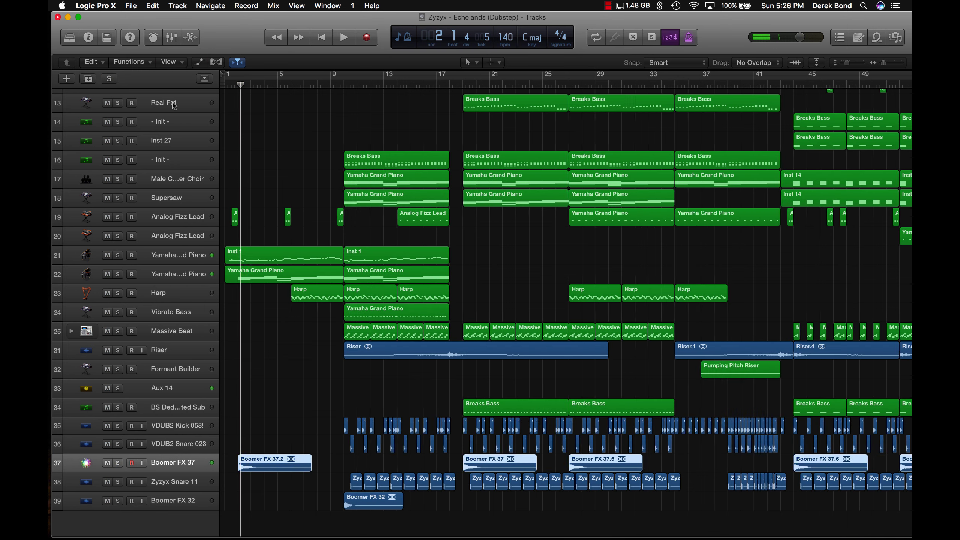
Step: Place the playhead at bar 10 and solo the VDUB2 Kick, VDUB2 Snare 023 and Zyzyx Snare 11 tracks
scroll(322, 165, right, 2)
click(324, 80)
scroll(339, 356, right, 2)
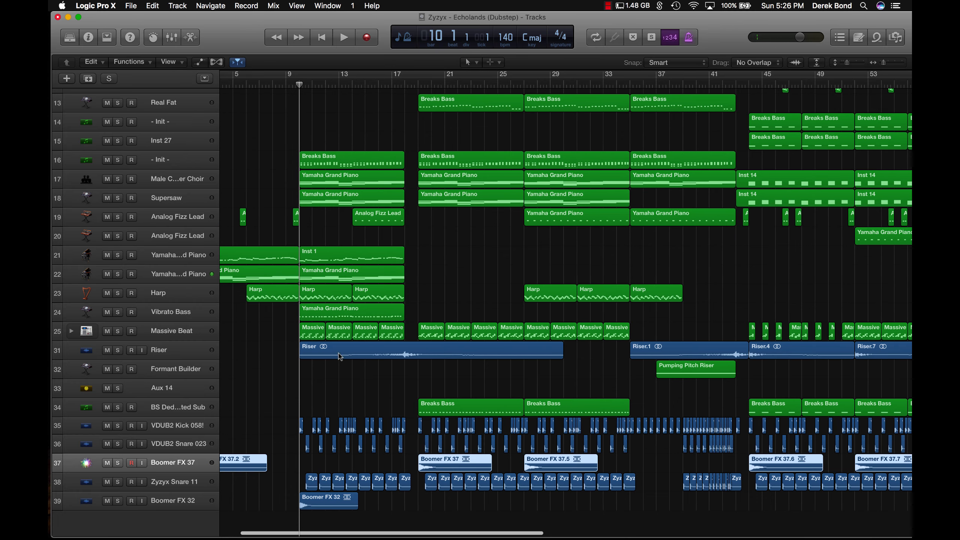
click(177, 427)
click(117, 425)
click(118, 444)
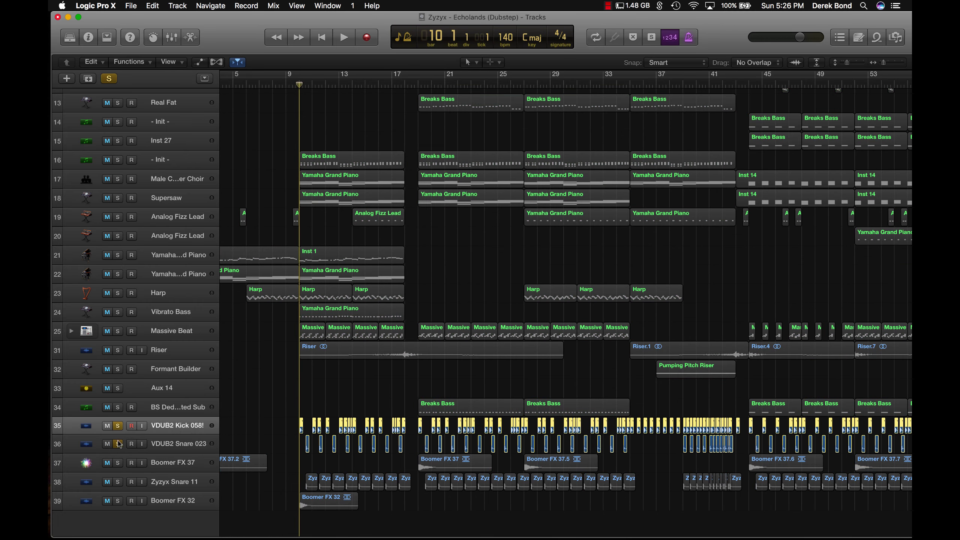
click(118, 482)
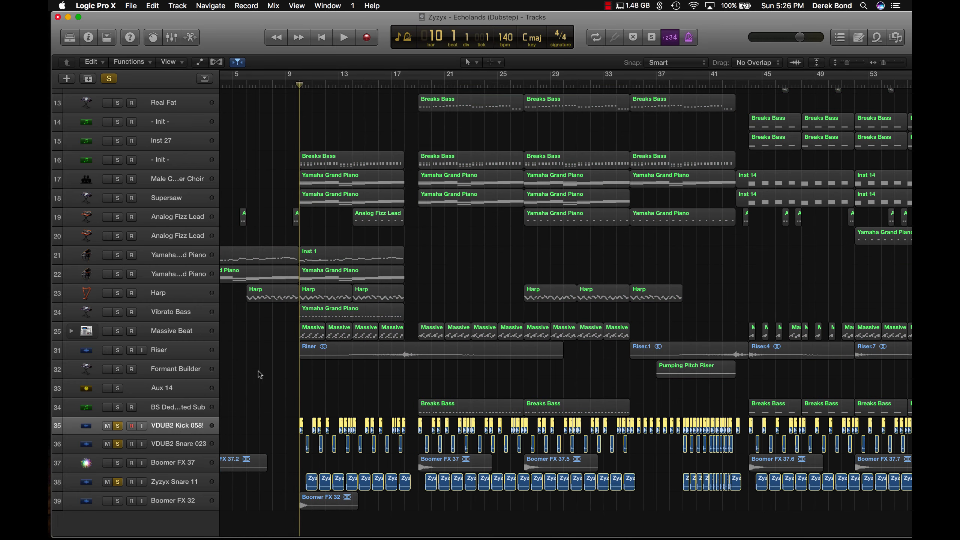
Step: Show the track automation and examine the automation parameter lists of the VDUB2 Kick and Snare 023 tracks
click(199, 62)
scroll(284, 340, down, 3)
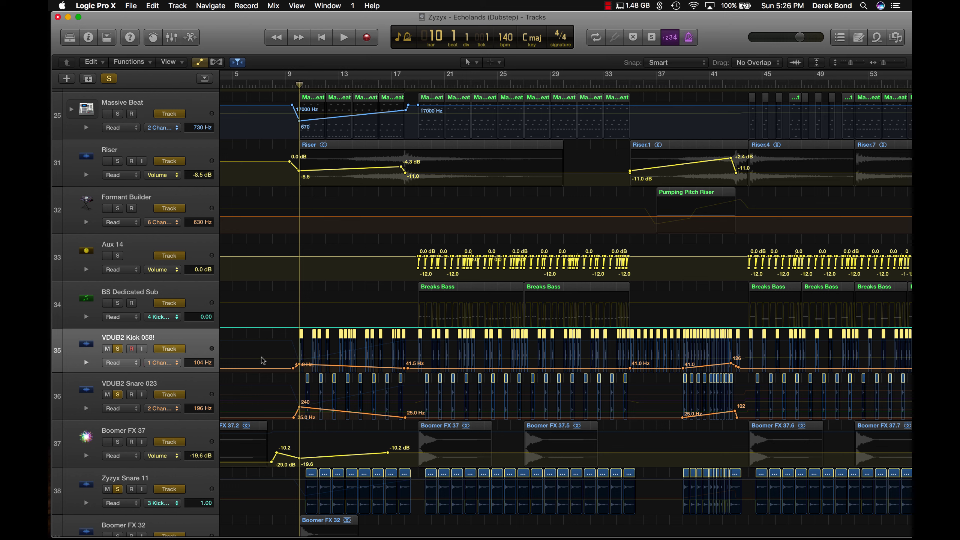
click(179, 362)
click(176, 412)
click(172, 409)
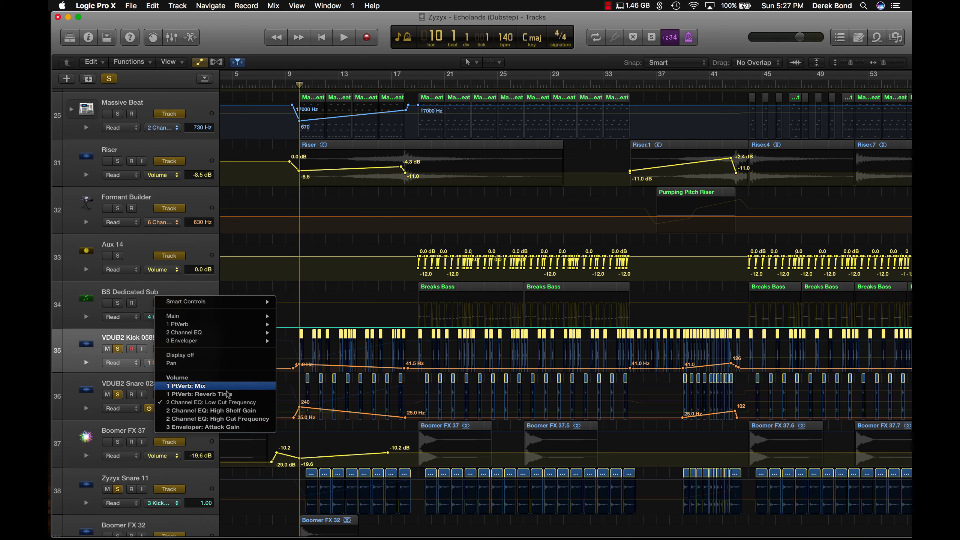
click(135, 380)
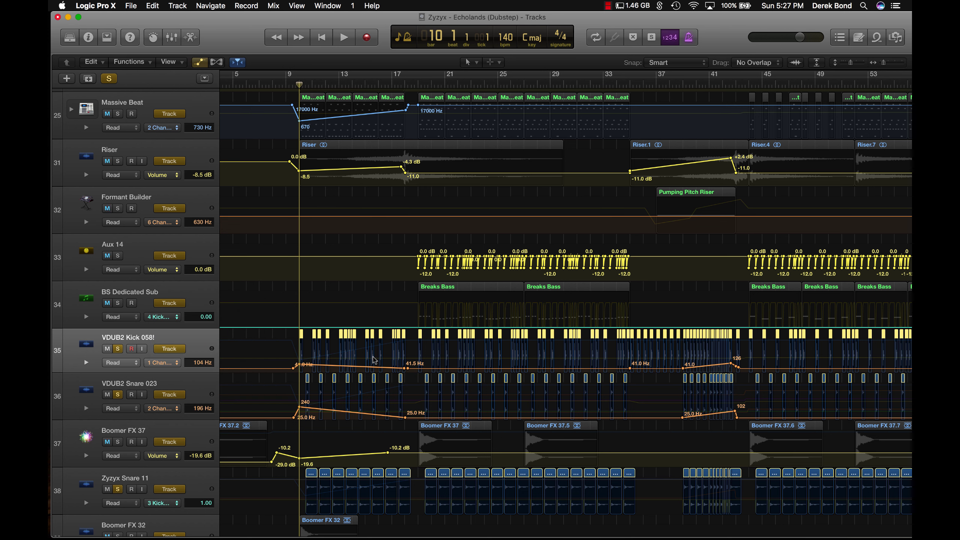
Step: Play the soloed drums from bar 10 while following their EQ automation, and stop playback
key(space)
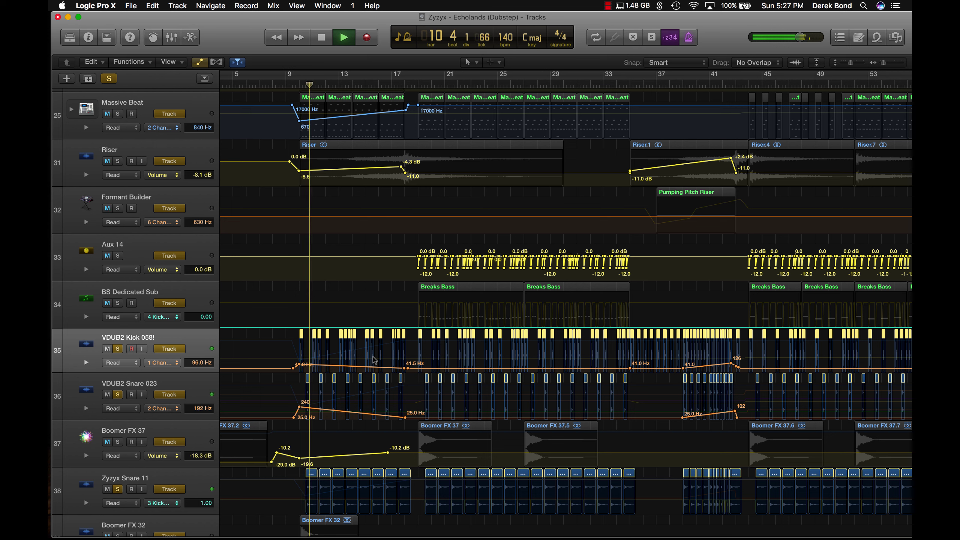
key(space)
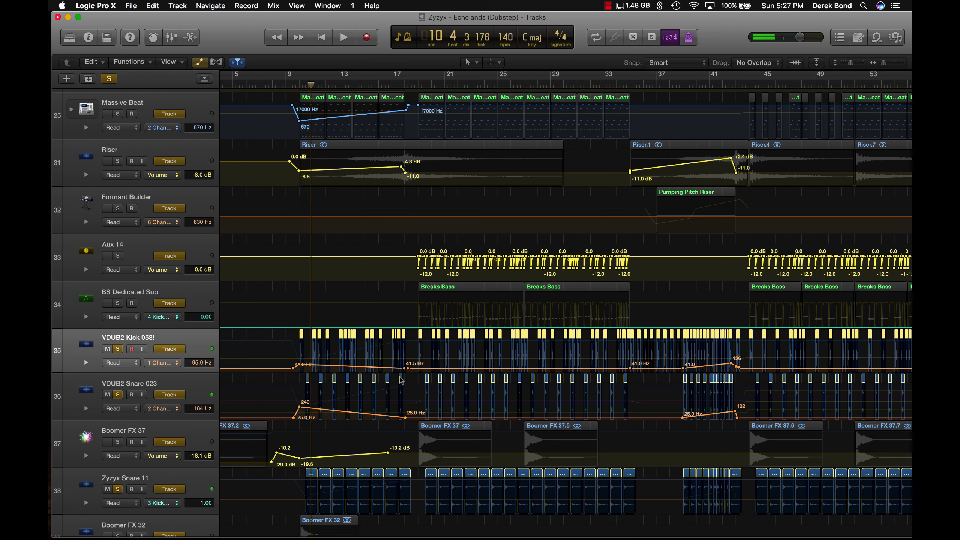
key(space)
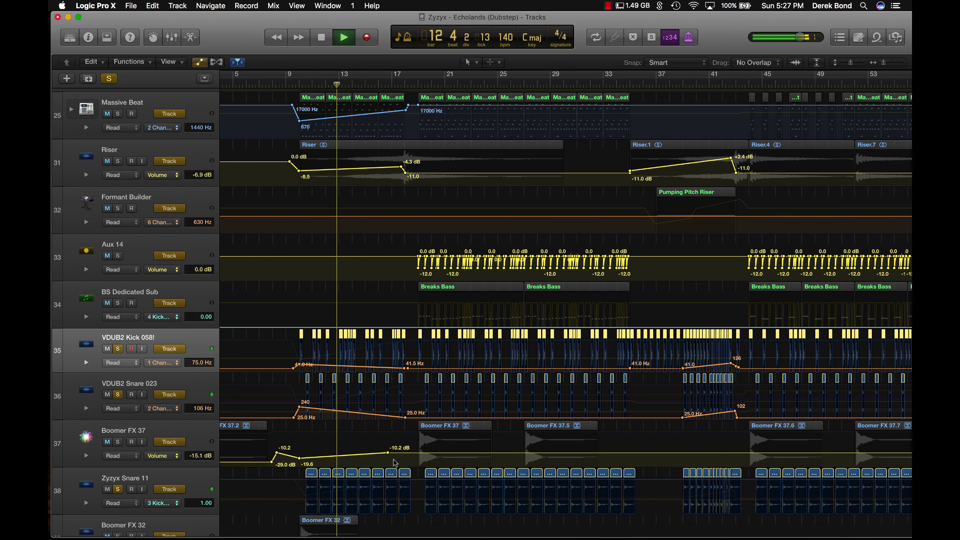
scroll(394, 463, down, 2)
scroll(338, 235, right, 2)
key(space)
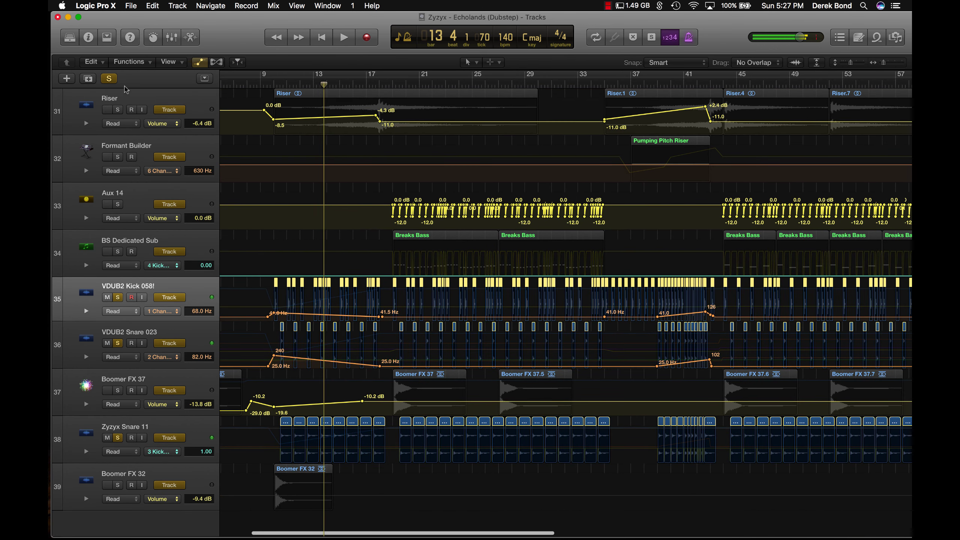
Step: Clear the drum solos, examine the Aux 14 track's channel strip and hide it again
scroll(584, 327, up, 8)
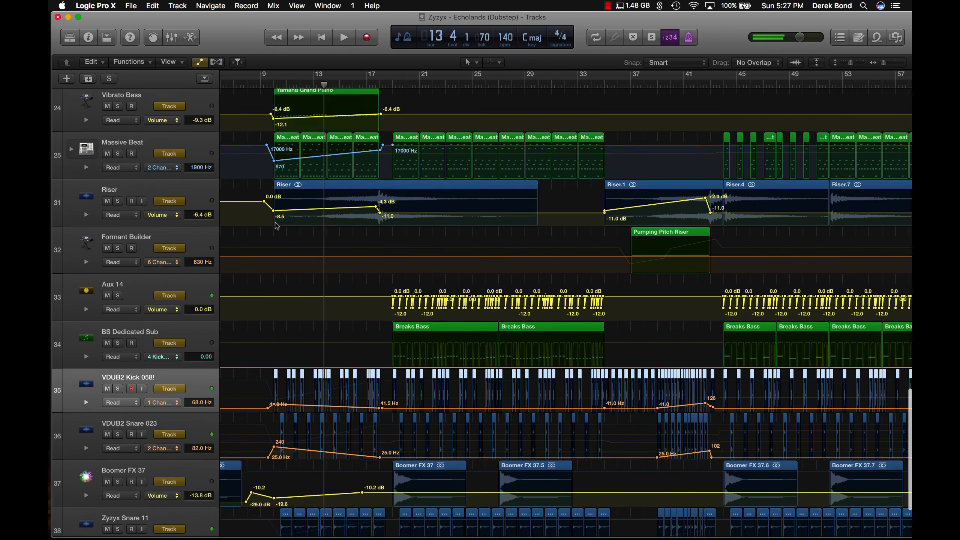
scroll(584, 326, down, 4)
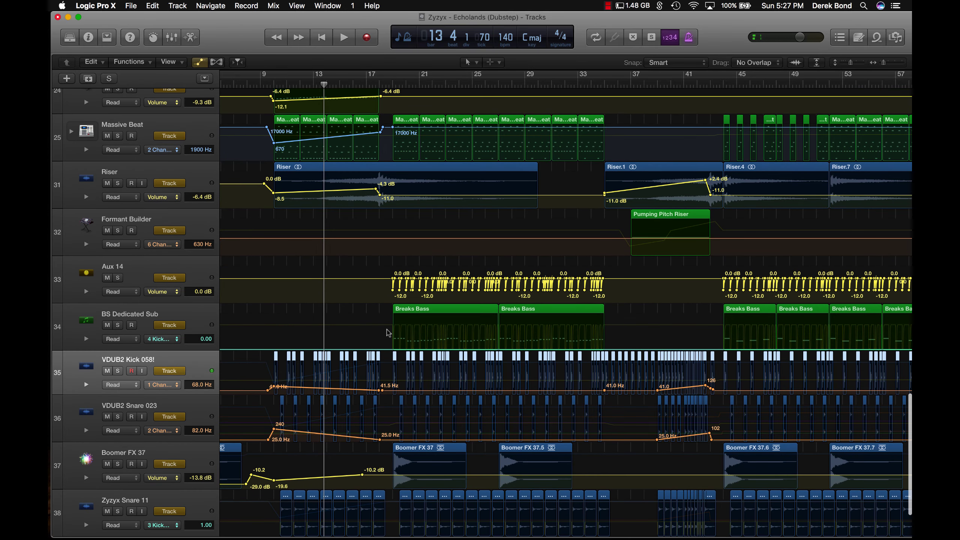
click(172, 264)
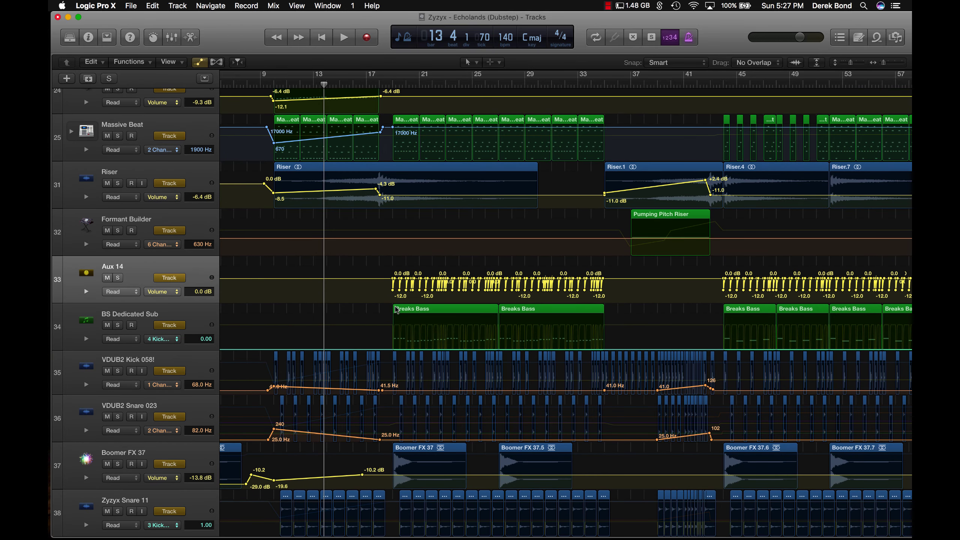
click(88, 38)
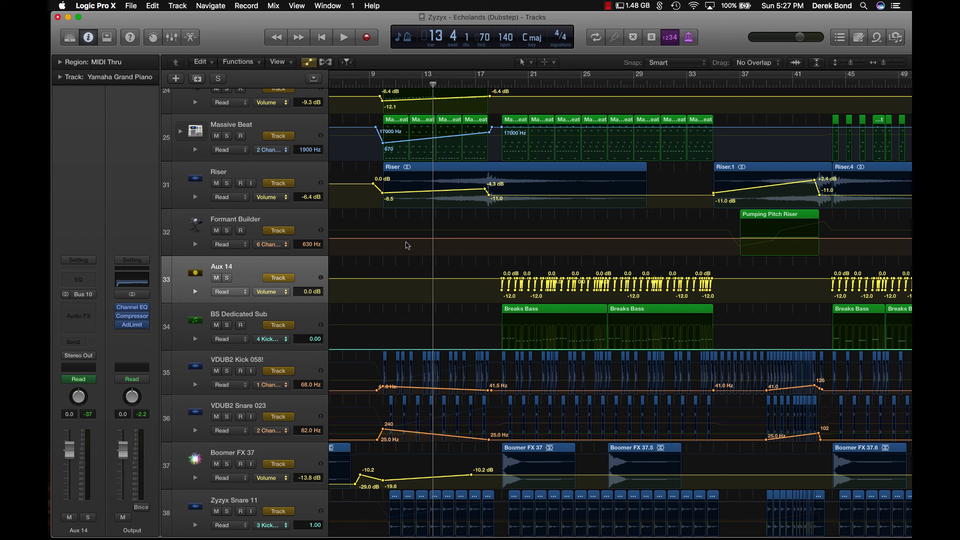
click(94, 36)
Step: Examine the Aux 14 volume automation dips from bar 19 up close, selecting a range of points and deselecting them
scroll(332, 323, right, 3)
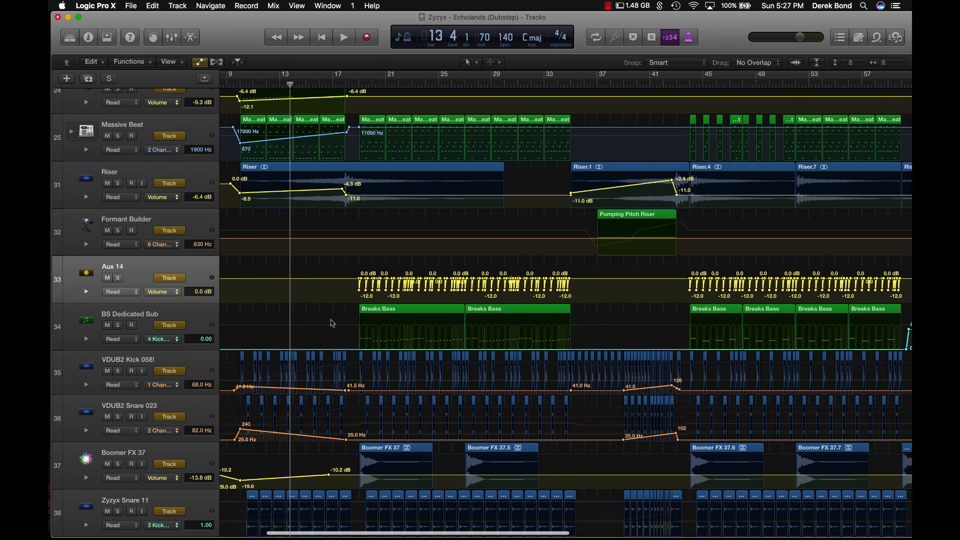
drag(884, 63, 889, 63)
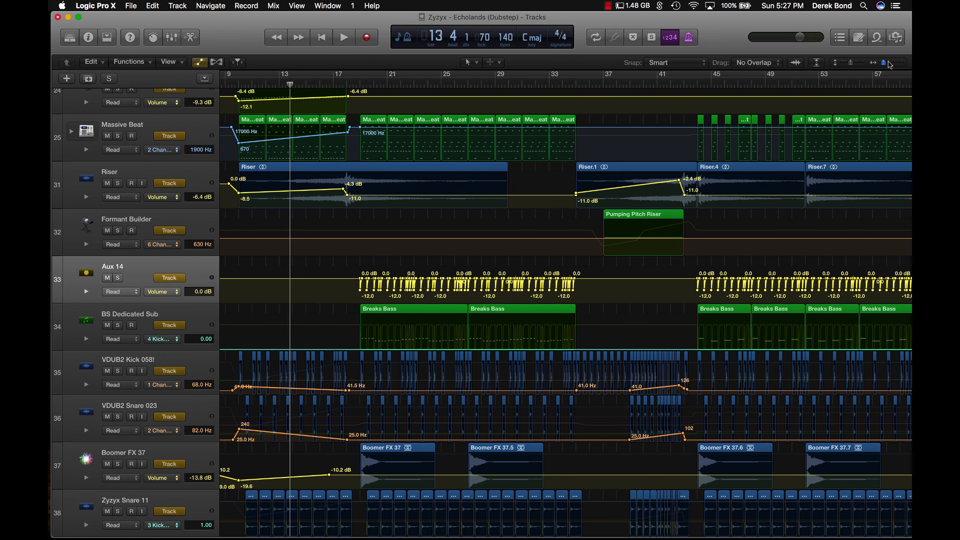
scroll(755, 272, right, 3)
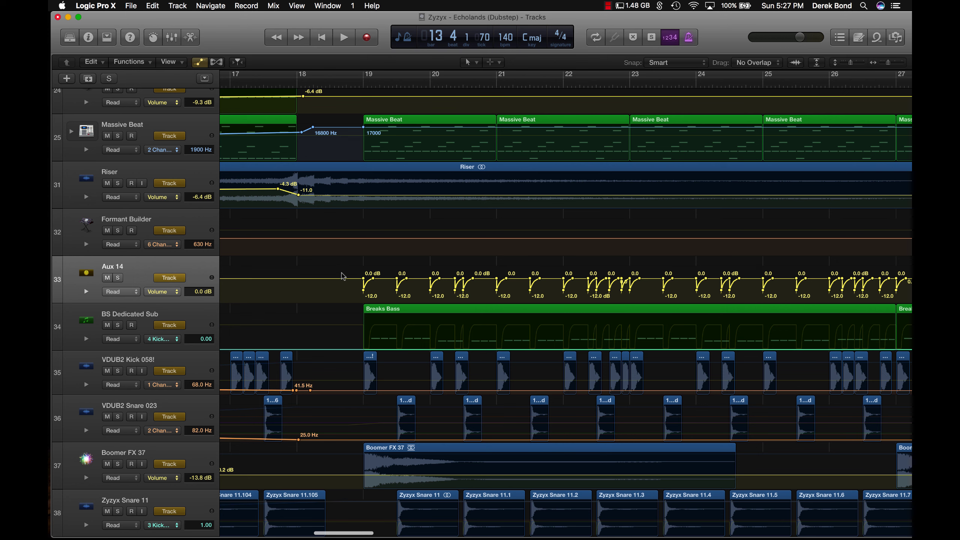
drag(516, 283, 678, 299)
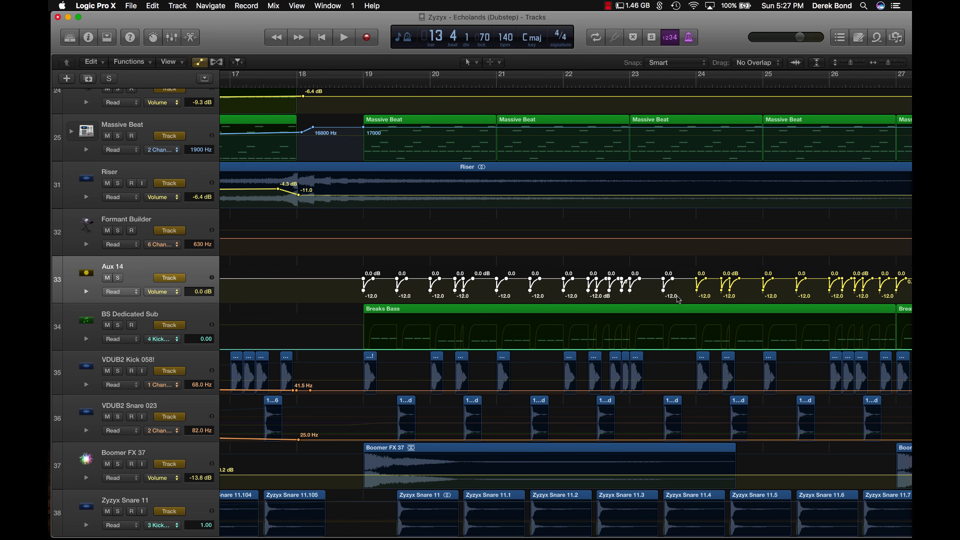
click(636, 270)
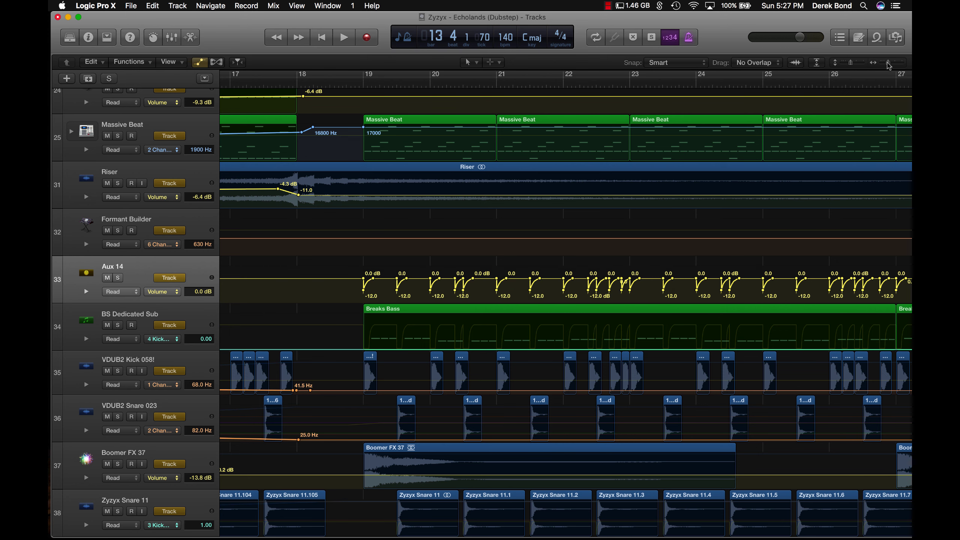
drag(889, 65, 879, 68)
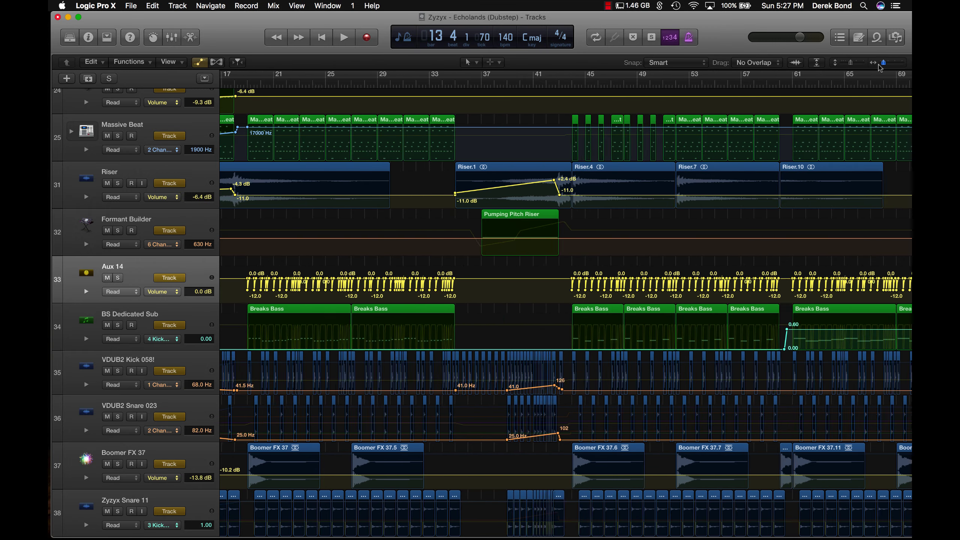
Step: Display the BS Dedicated Sub track's volume automation and examine its dips up close from bar 19
scroll(426, 210, left, 10)
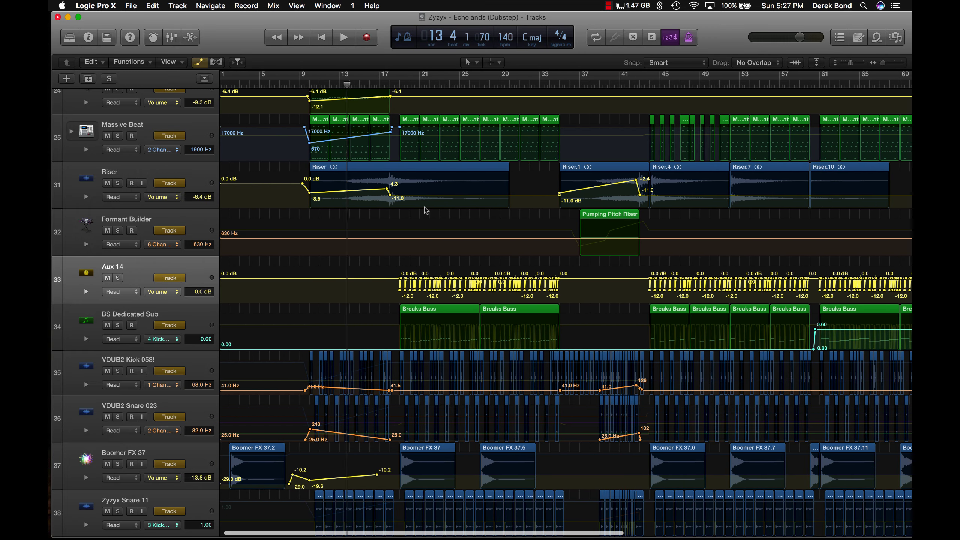
scroll(426, 210, down, 5)
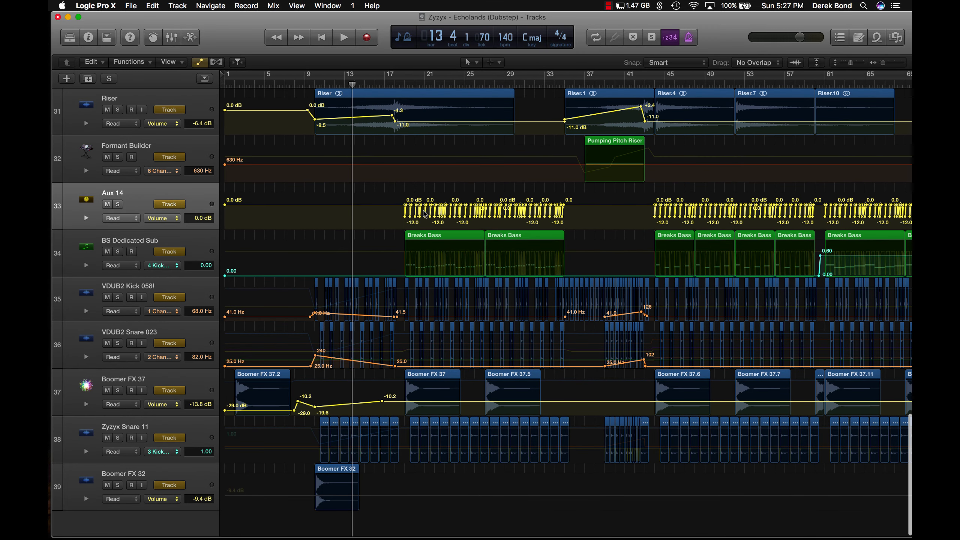
click(235, 238)
click(166, 265)
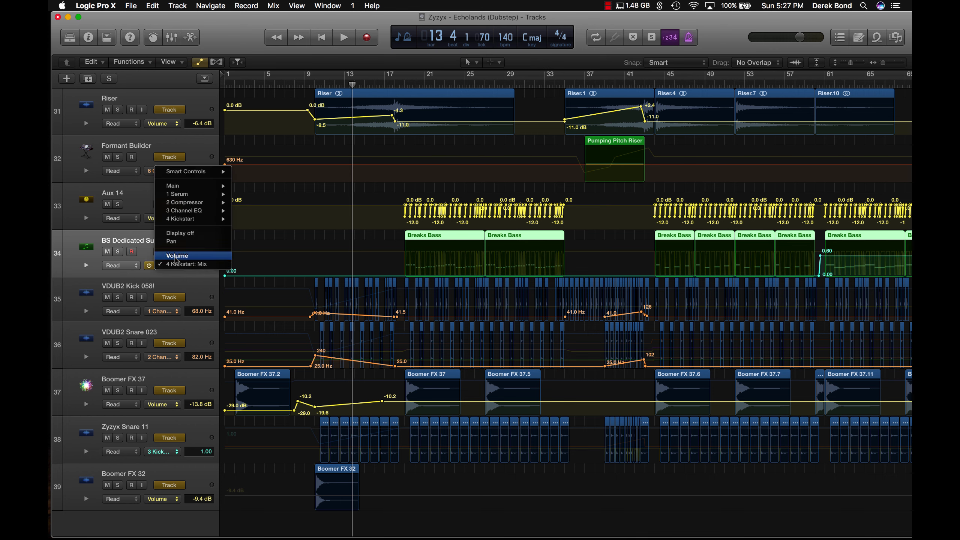
click(177, 256)
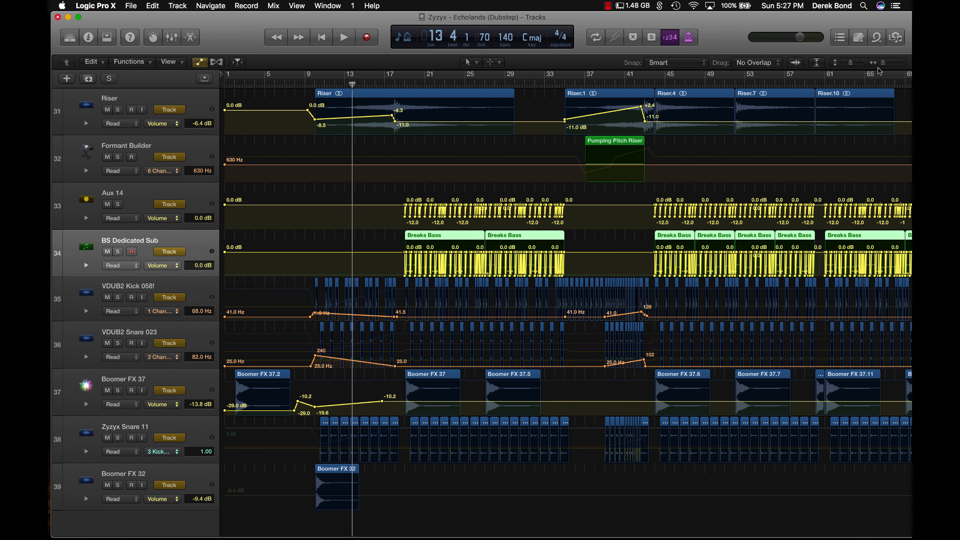
drag(883, 62, 891, 65)
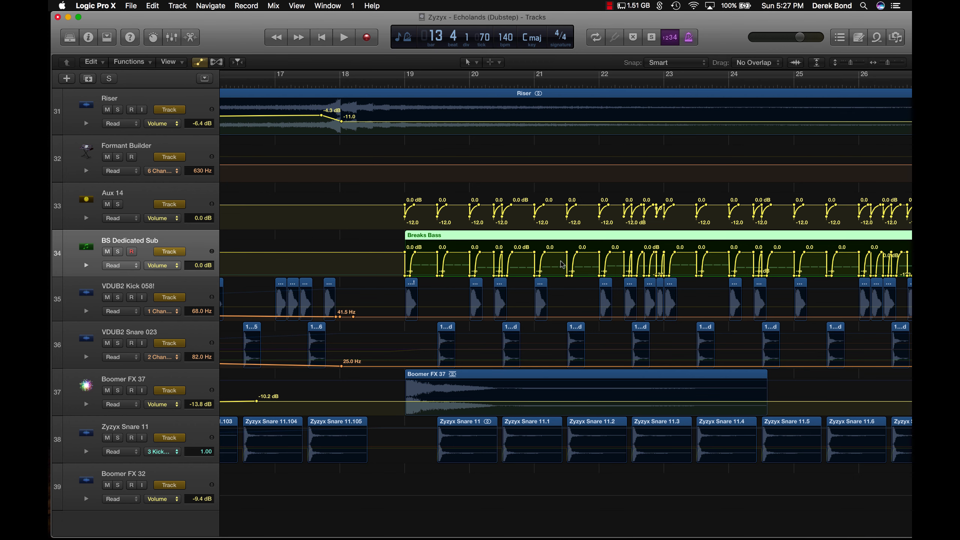
key(z)
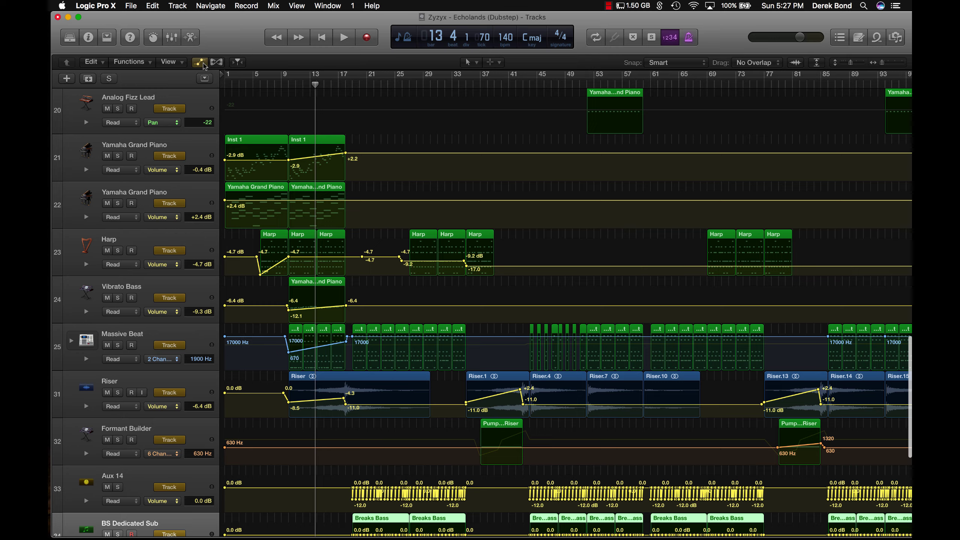
Step: Hide the track automation, solo the Init track 16 and audition it from bar 10
click(201, 63)
scroll(369, 154, down, 5)
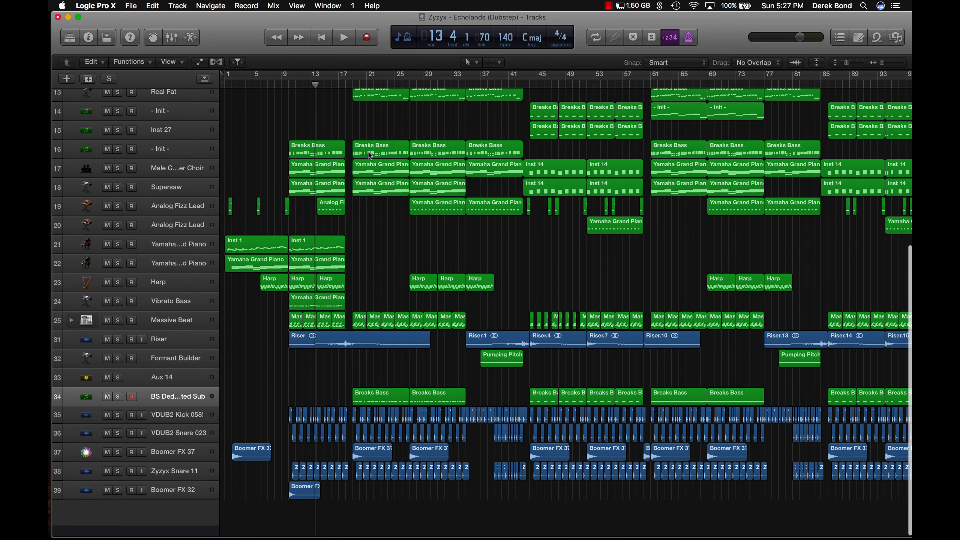
click(292, 91)
click(153, 159)
click(118, 160)
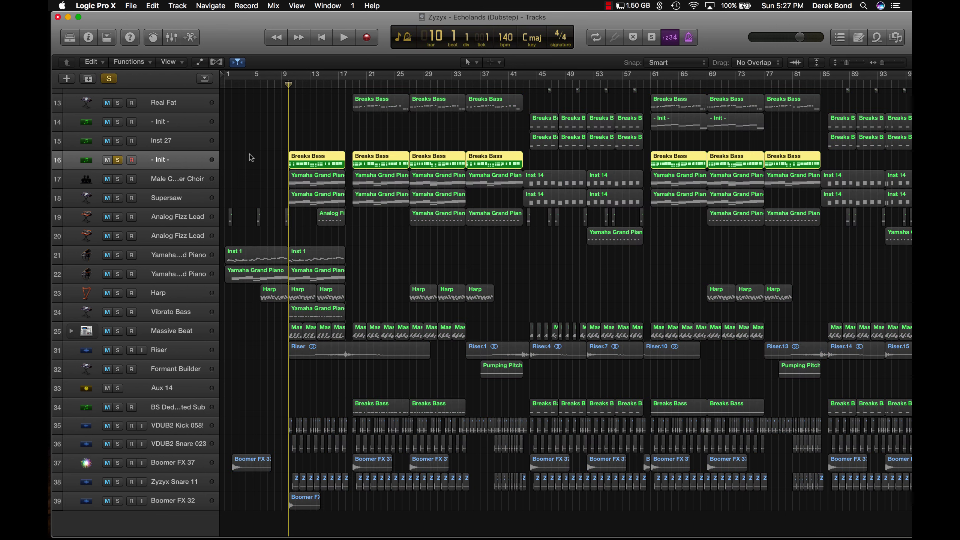
key(space)
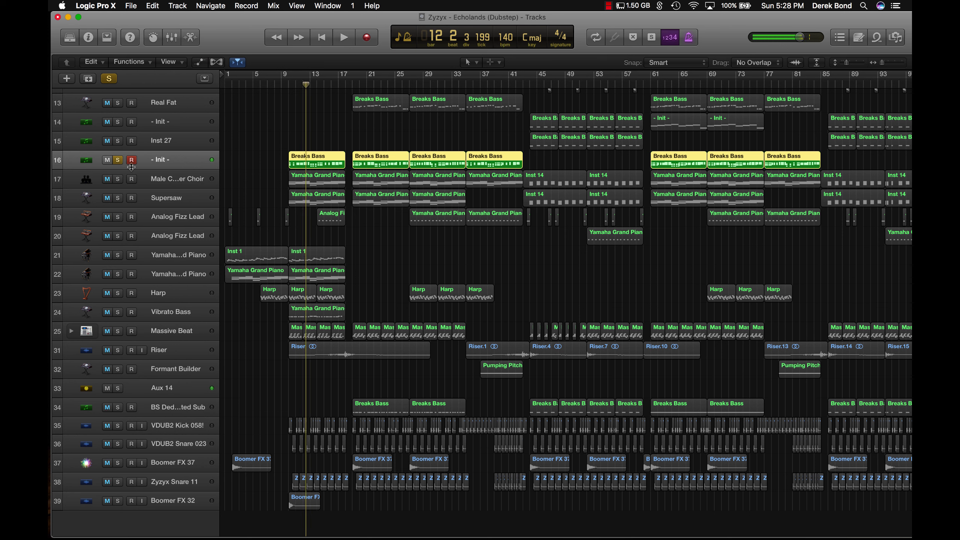
Step: Switch the solo from Init track 16 to the male choir on track 17 and play it from bar 10
click(118, 179)
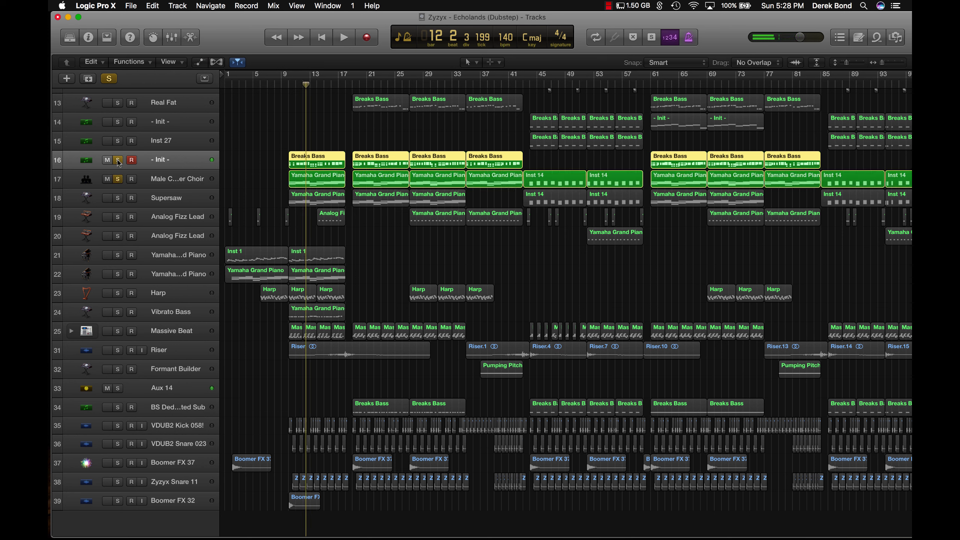
click(118, 160)
click(178, 181)
click(290, 84)
key(space)
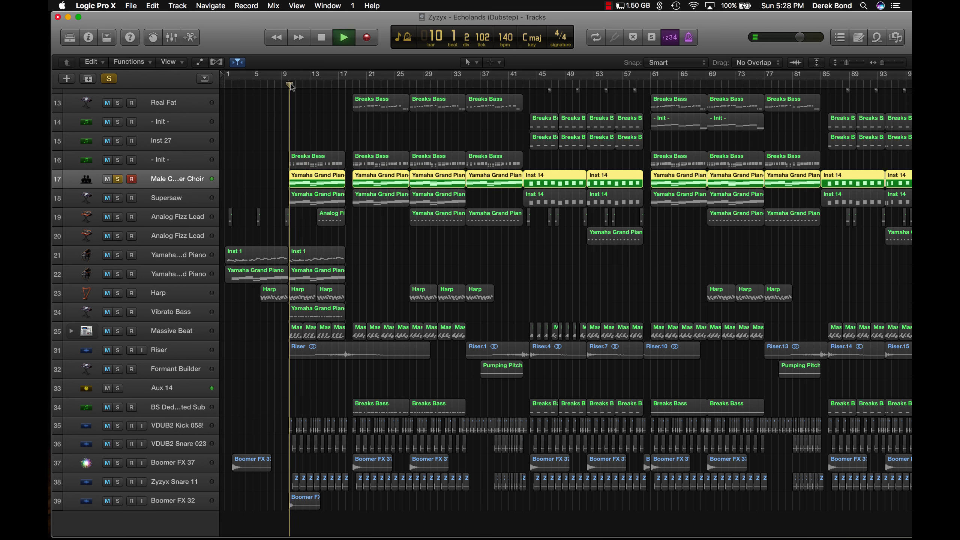
Step: Add the Supersaw track to the soloed choir, audition both up to bar 15, and stop with the playhead at bar 19
click(118, 197)
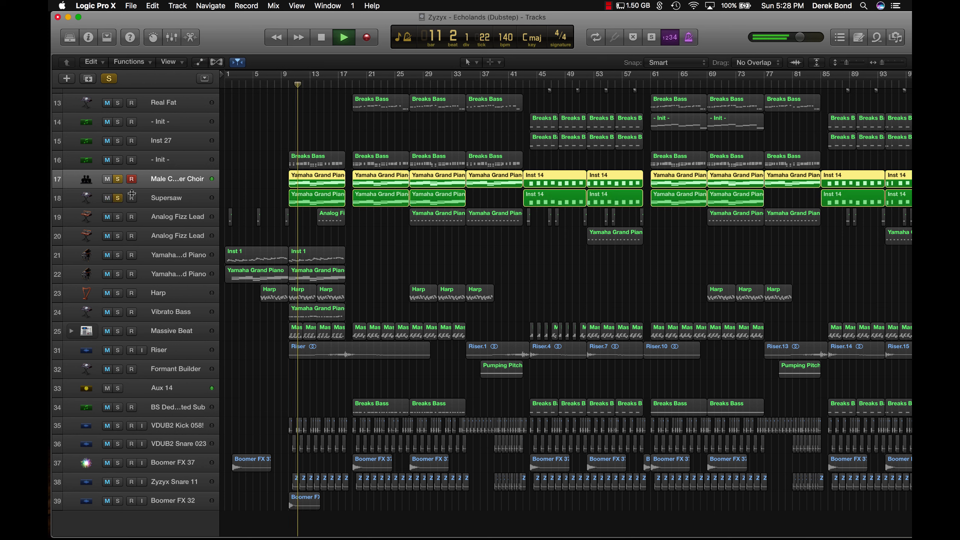
click(118, 180)
click(118, 179)
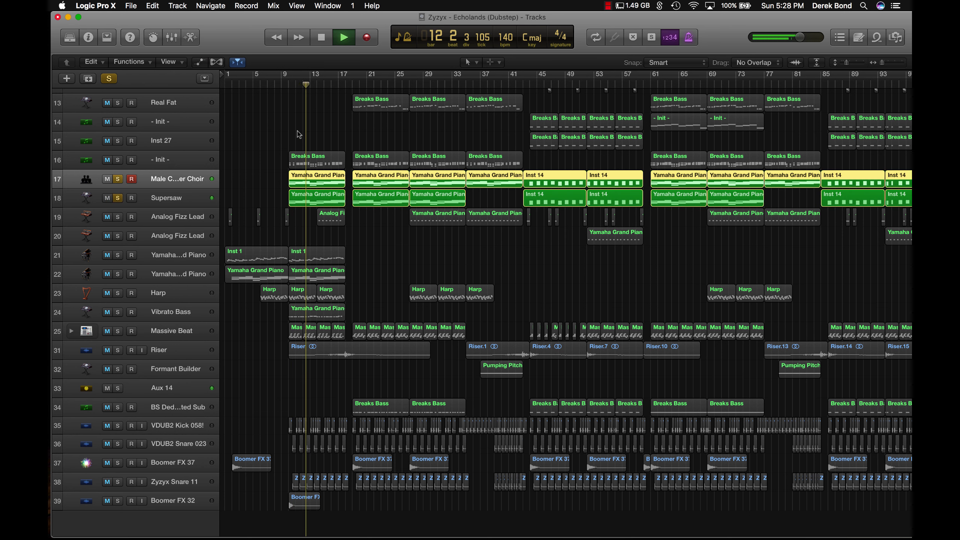
click(326, 84)
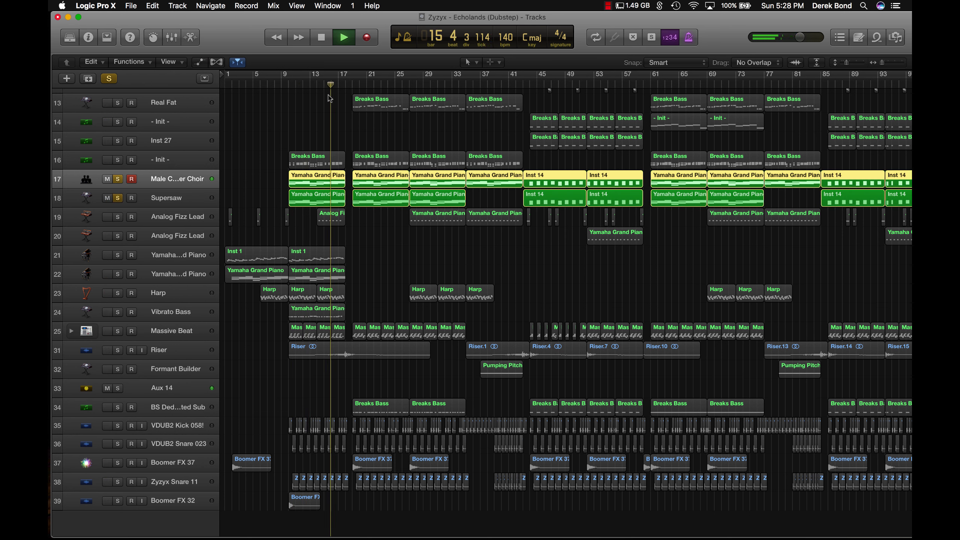
key(space)
click(353, 84)
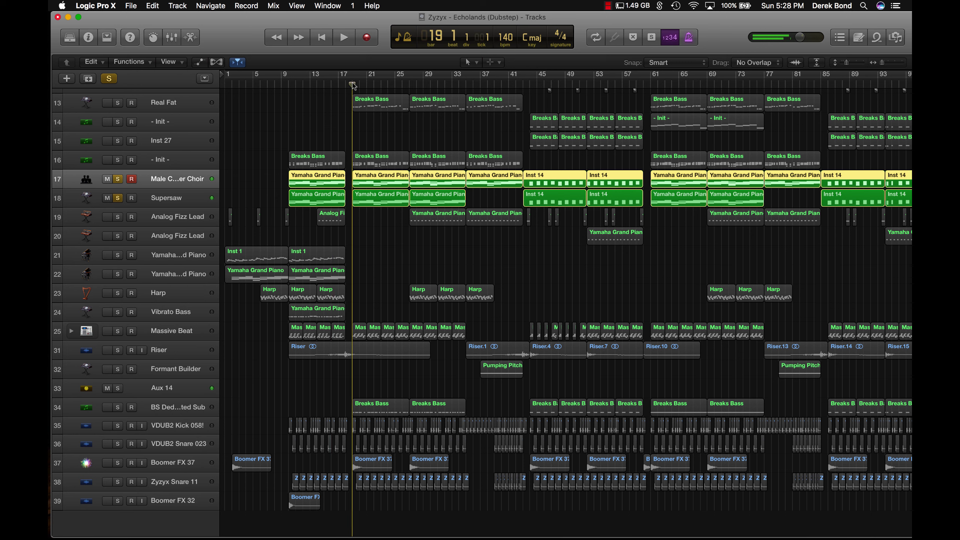
Step: Clear the choir and Supersaw solos, and briefly solo the piano on track 21
click(118, 179)
click(118, 198)
click(177, 219)
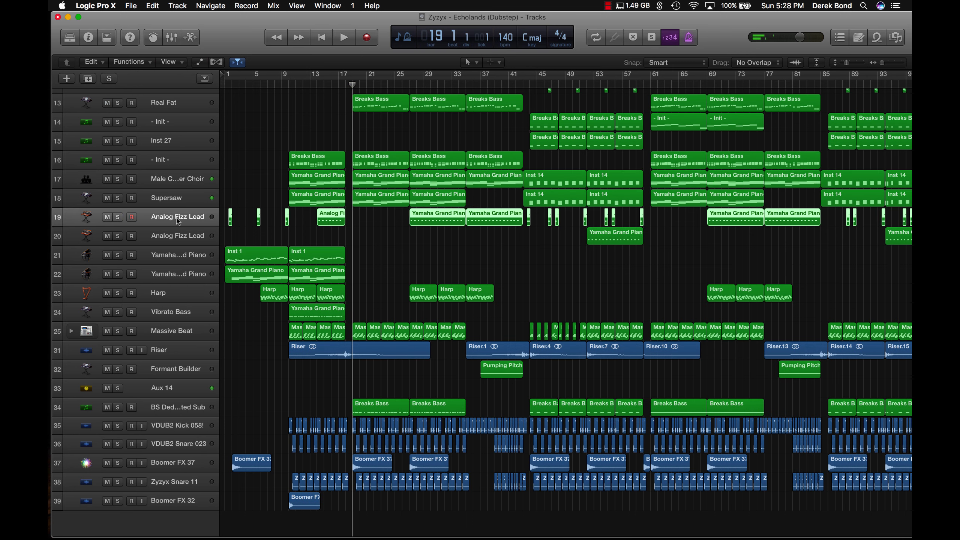
click(166, 257)
click(118, 255)
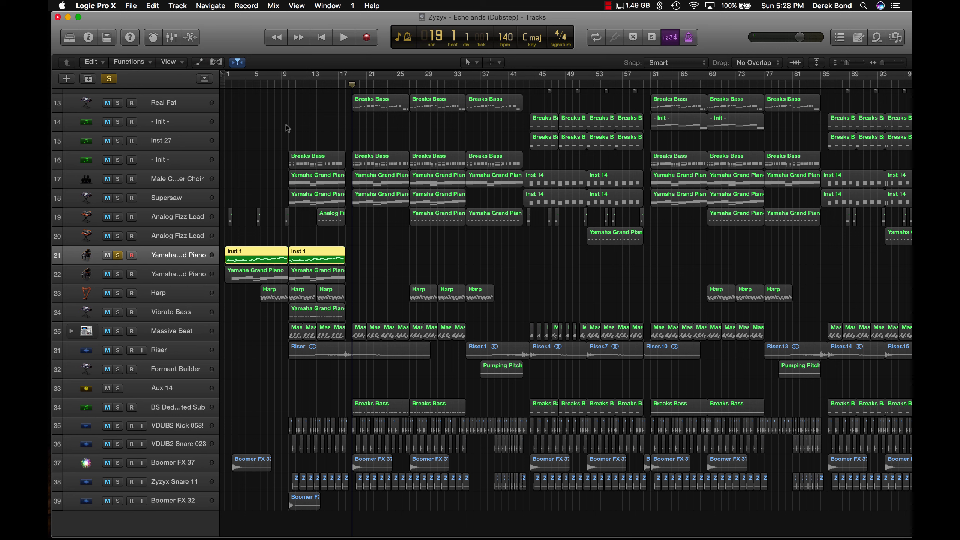
click(117, 256)
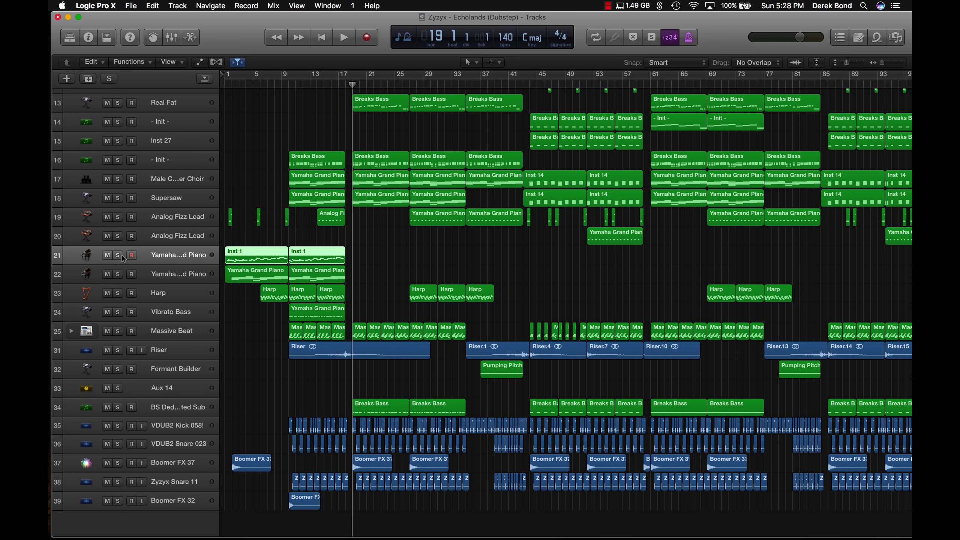
Step: Solo the Harp track and play it from bar 6
click(161, 295)
click(117, 293)
click(256, 83)
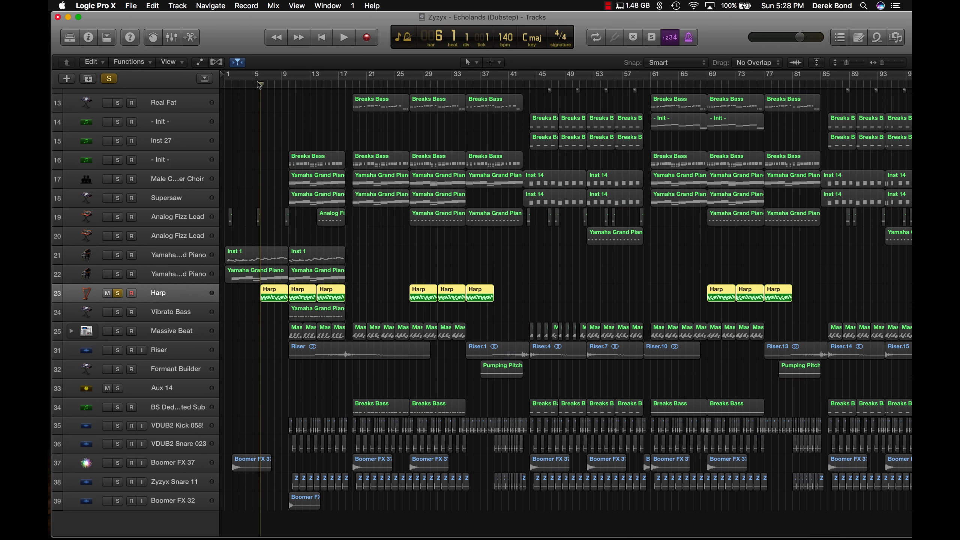
key(space)
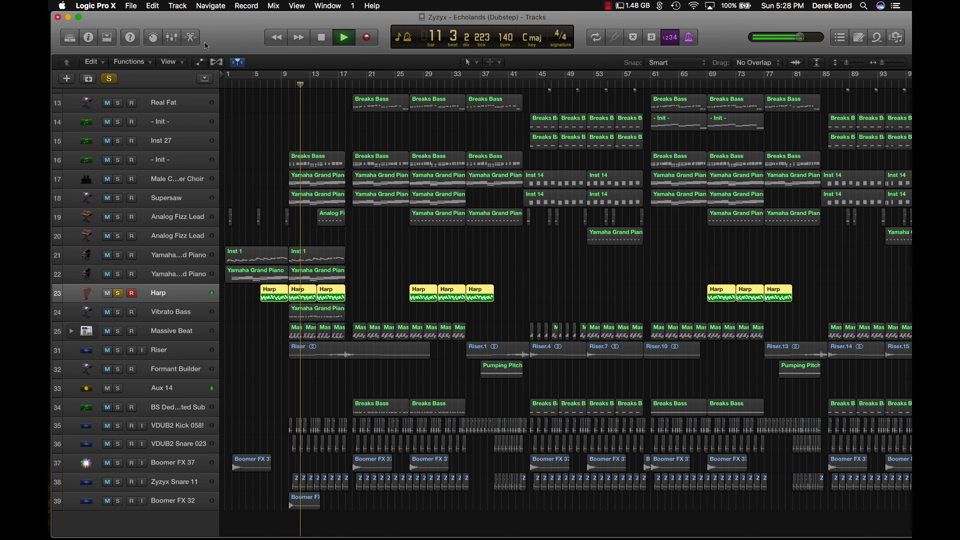
Step: Examine the Harp notes in the Piano Roll and close it, clear the solo and stop playback
key(p)
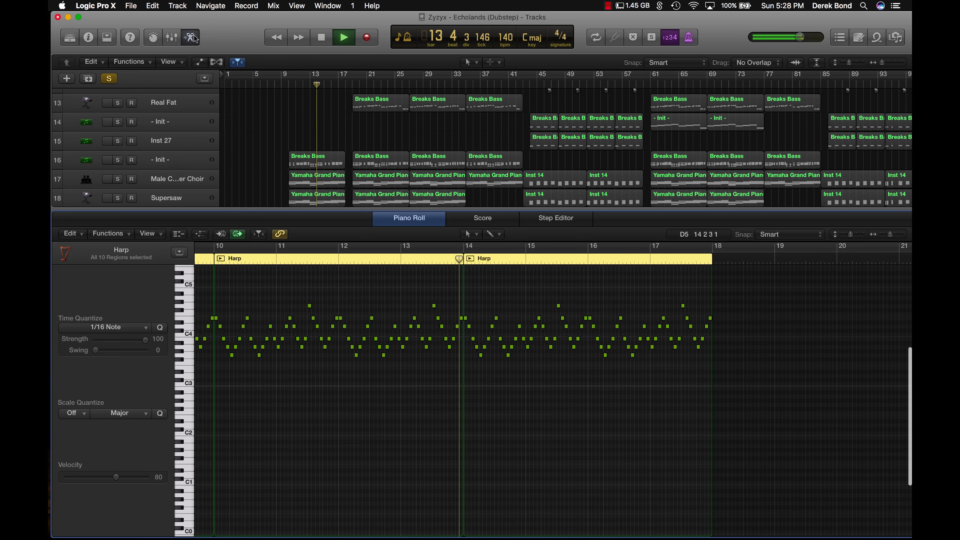
key(p)
click(109, 78)
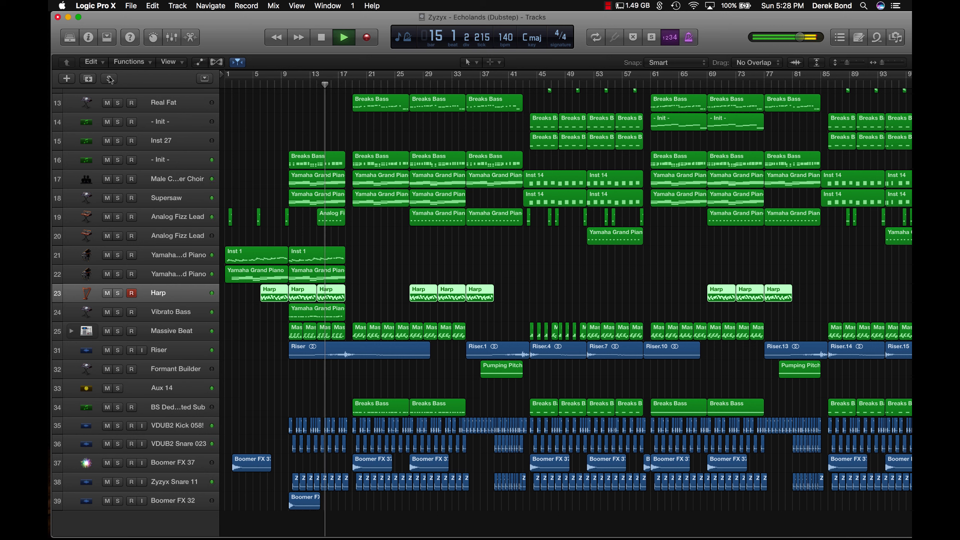
key(space)
Step: Solo the Vibrato Bass track with the playhead at bar 10, examine its channel strip, and clear the solo
click(117, 312)
click(164, 313)
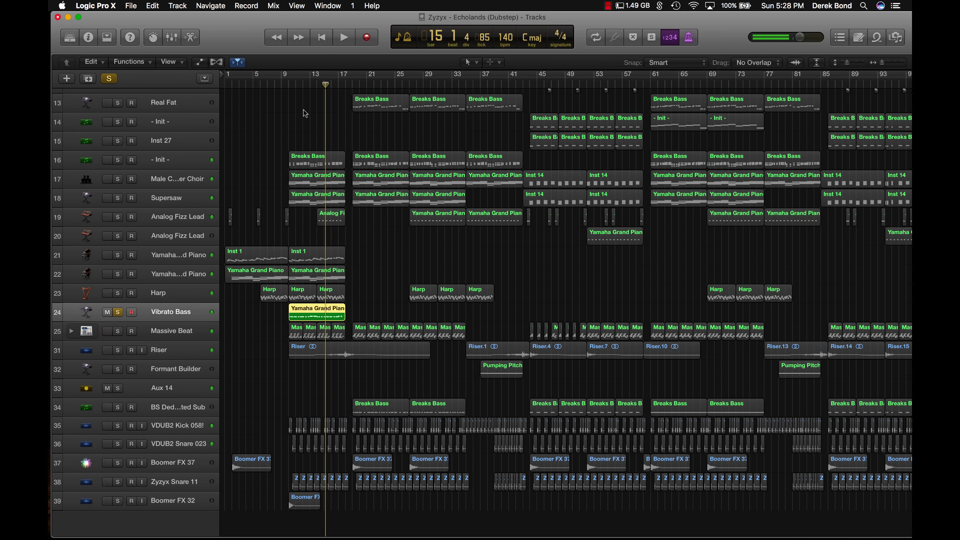
click(288, 87)
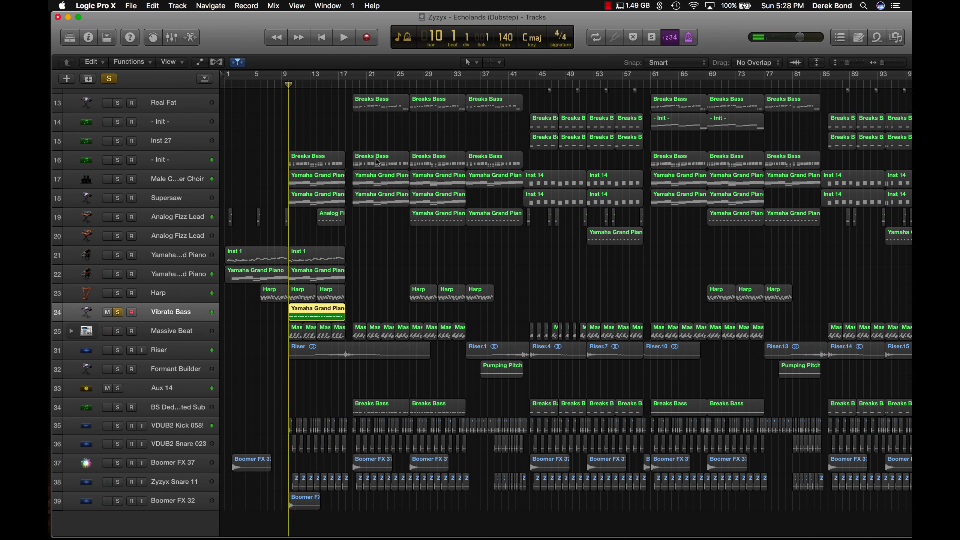
click(84, 41)
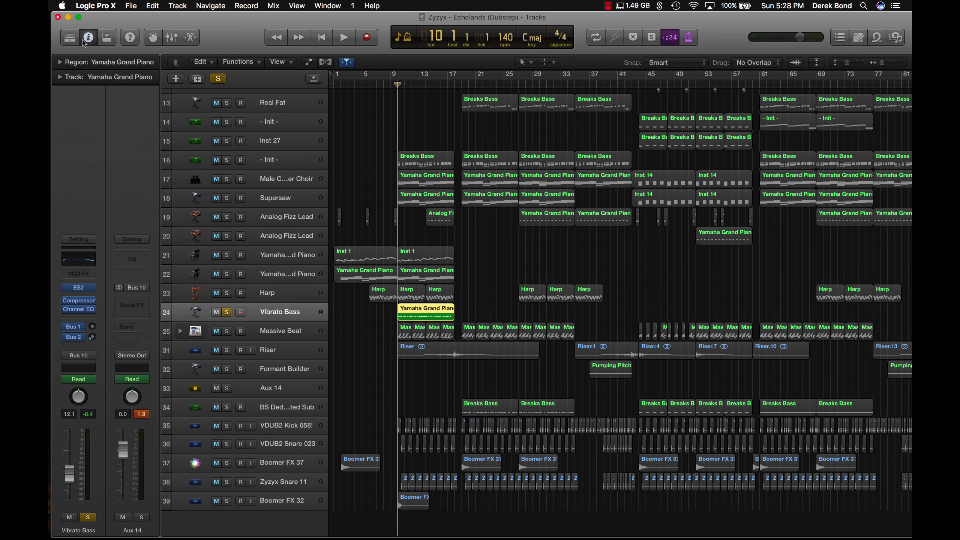
click(84, 42)
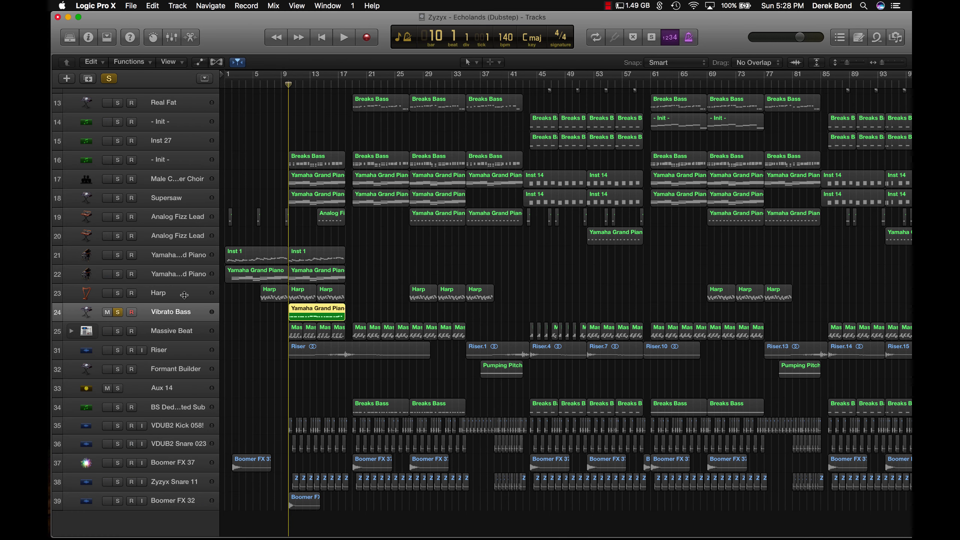
click(117, 312)
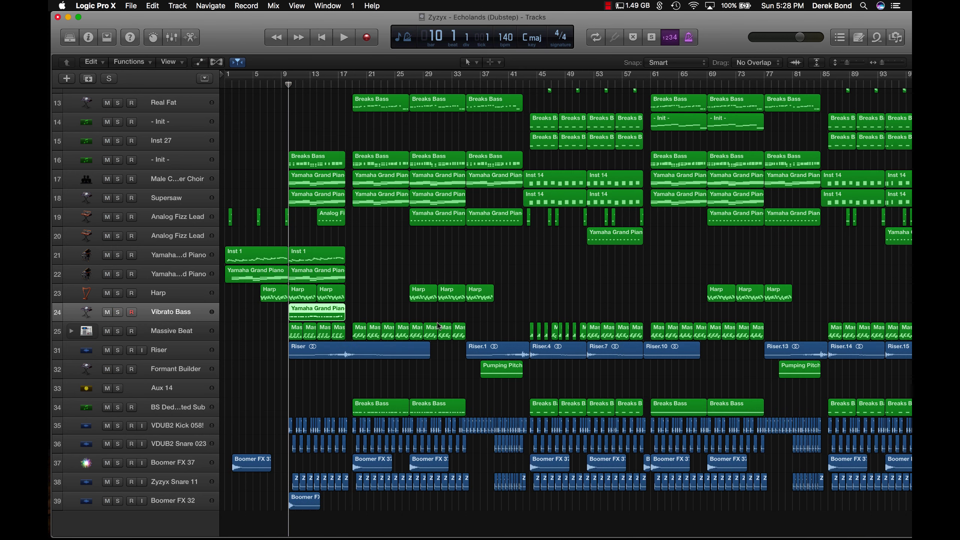
Step: Play the mix from bar 10, toggling the Vibrato Bass solo on and off to compare, and stop playback
click(355, 315)
scroll(370, 316, left, 3)
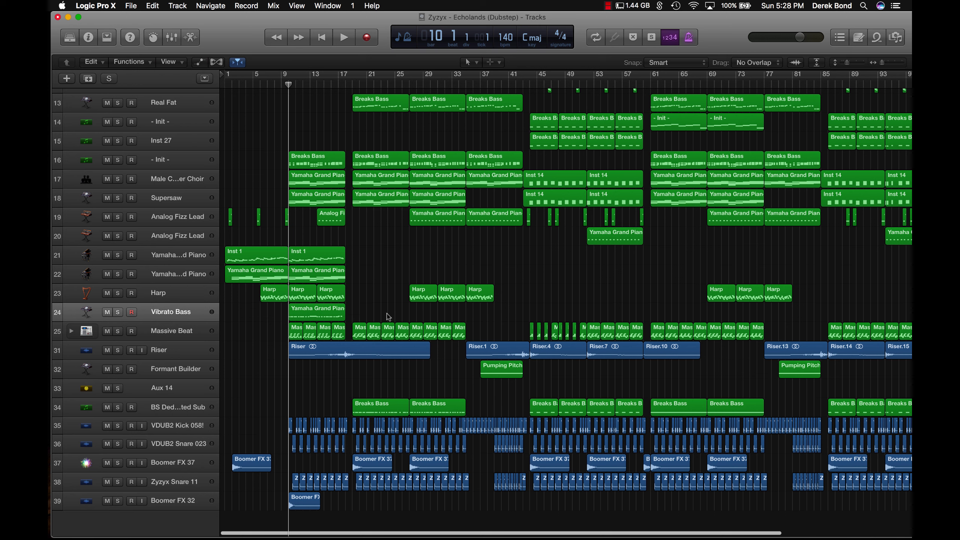
key(space)
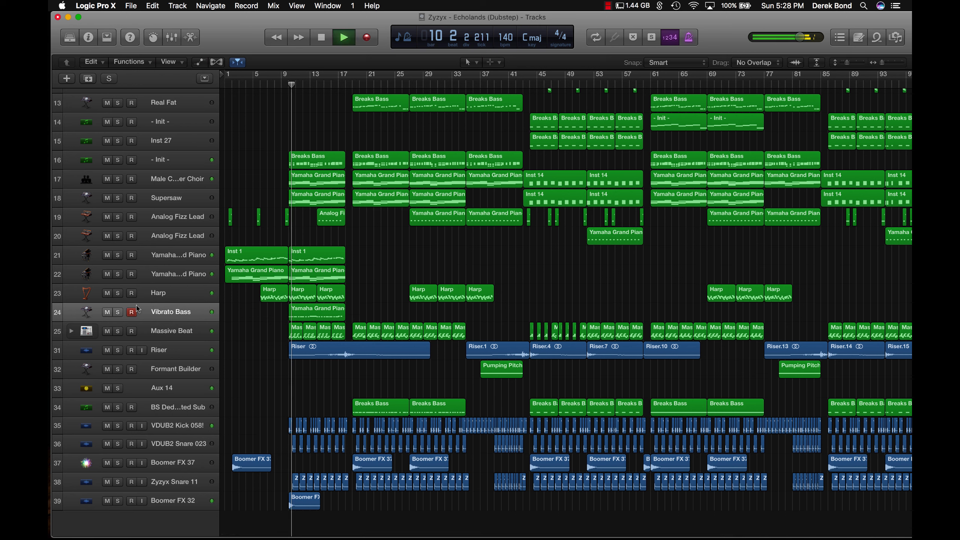
click(117, 312)
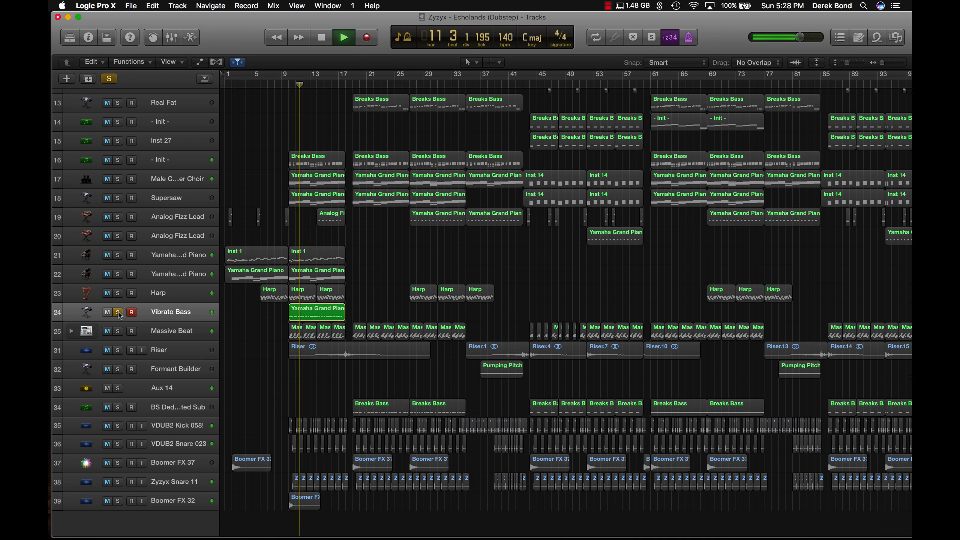
click(118, 313)
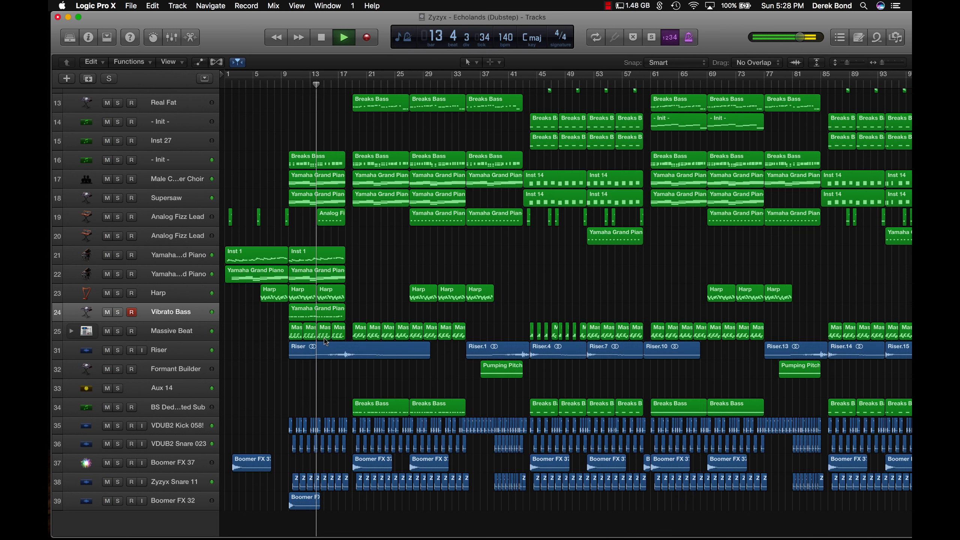
key(space)
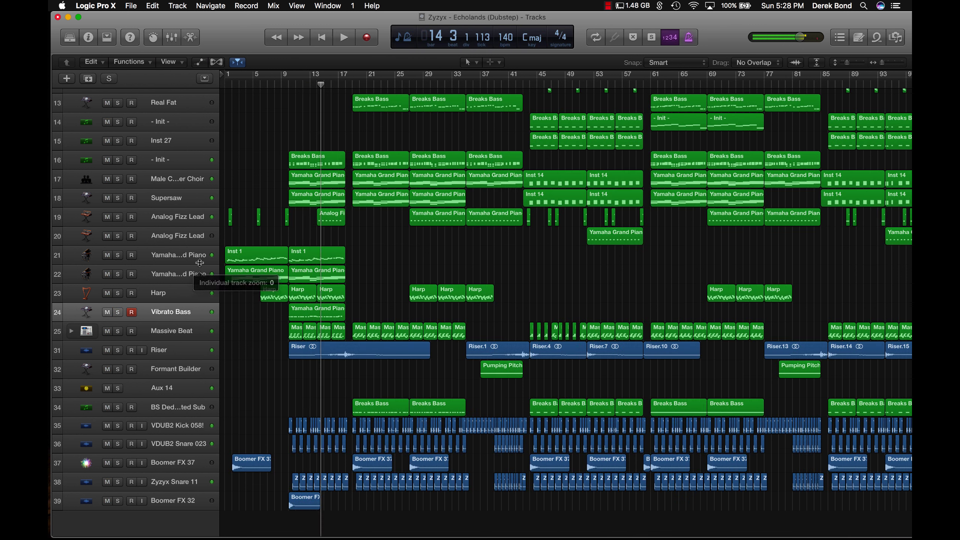
Step: Select and solo the Init track 1 at the start of the track list
click(180, 256)
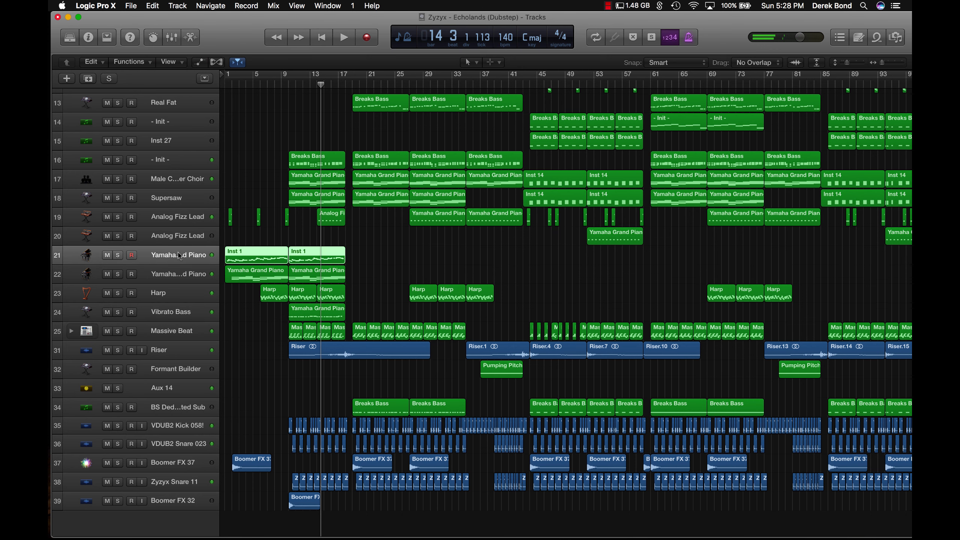
scroll(272, 248, up, 10)
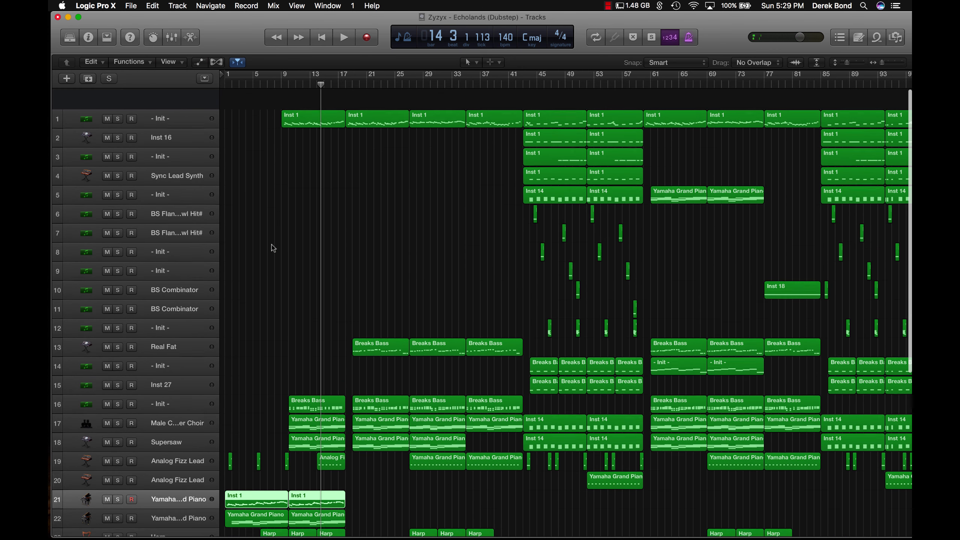
click(162, 97)
click(117, 98)
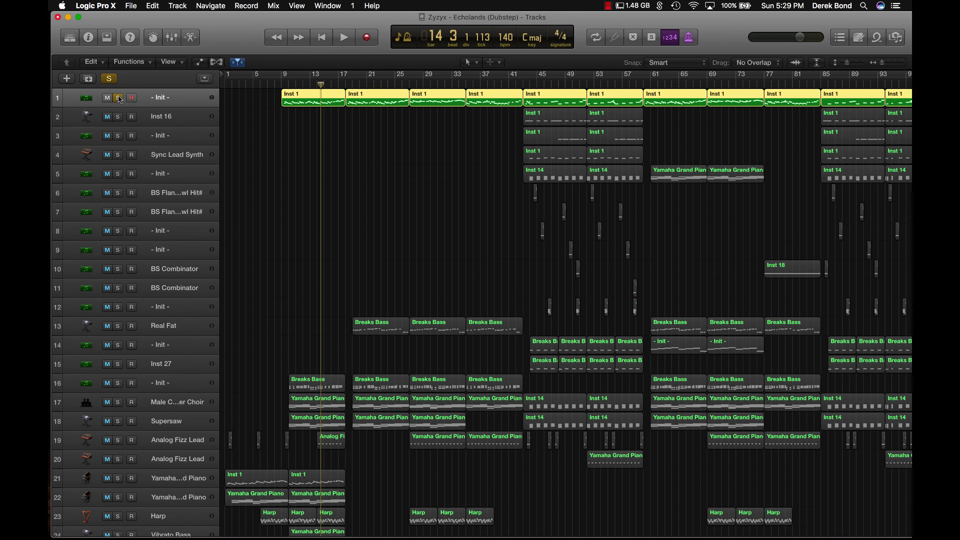
Step: Play the soloed Init track from bar 9, view its first region's notes in the Piano Roll, close it, show the inspector and stop playback
click(328, 128)
click(284, 85)
click(297, 103)
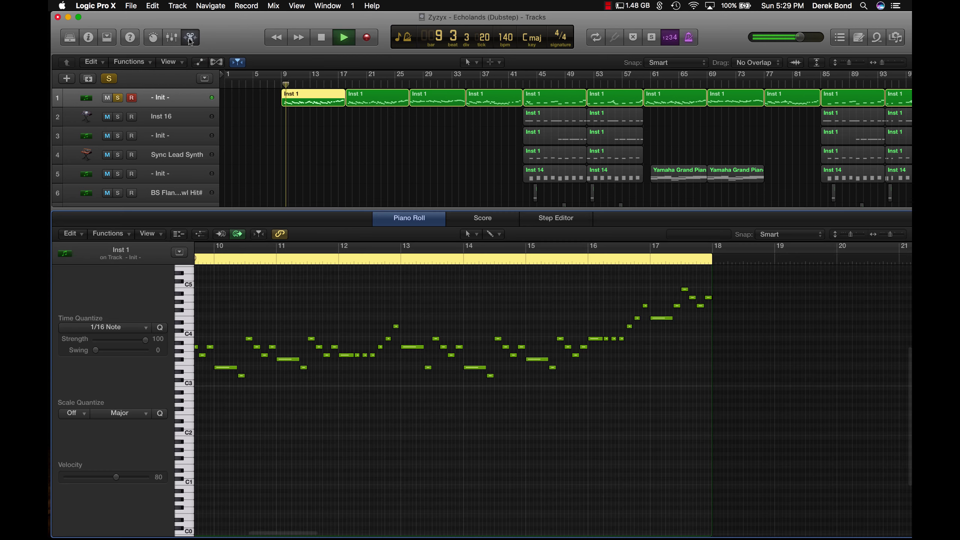
click(191, 37)
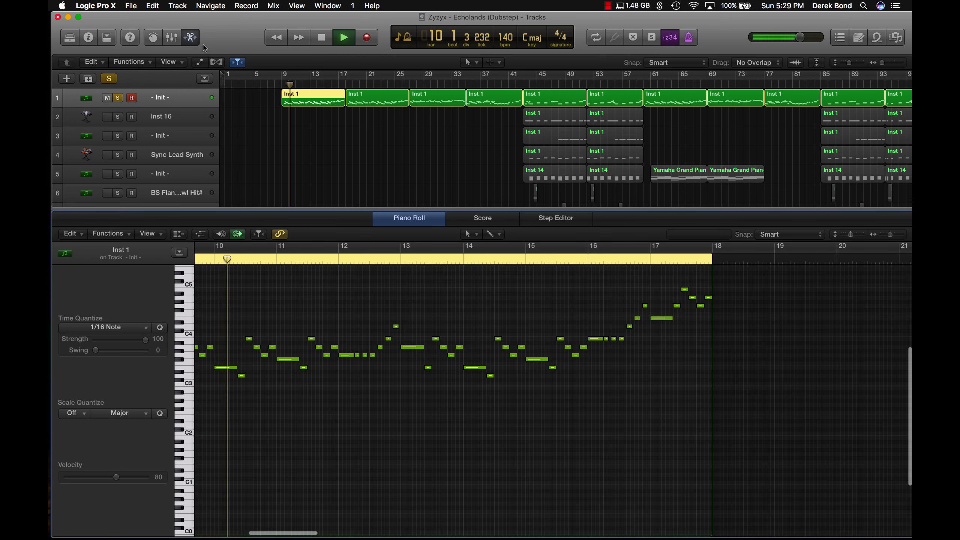
key(e)
key(i)
key(space)
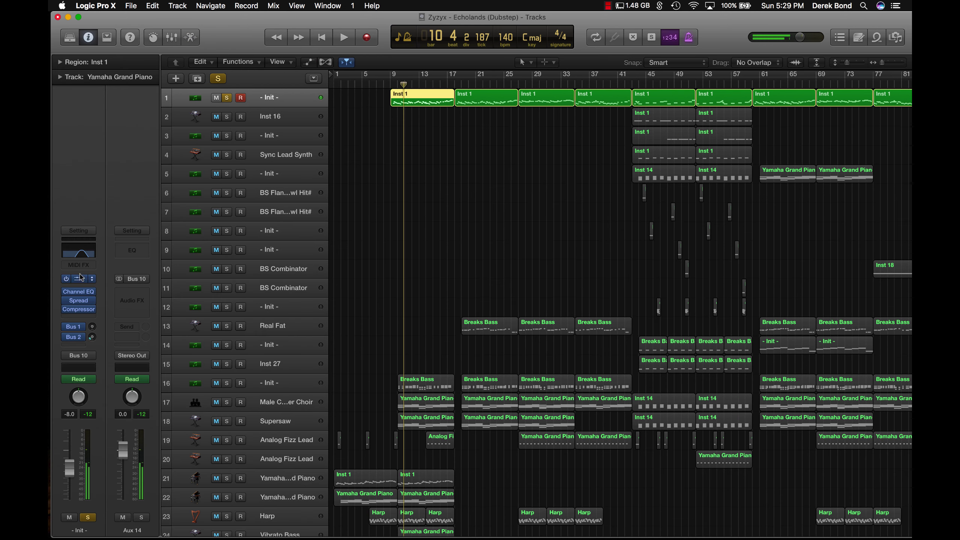
Step: Open the Init track's Serum instrument, examine its oscillators, LFO 1 and FX rack, and close the plug-in window
click(80, 278)
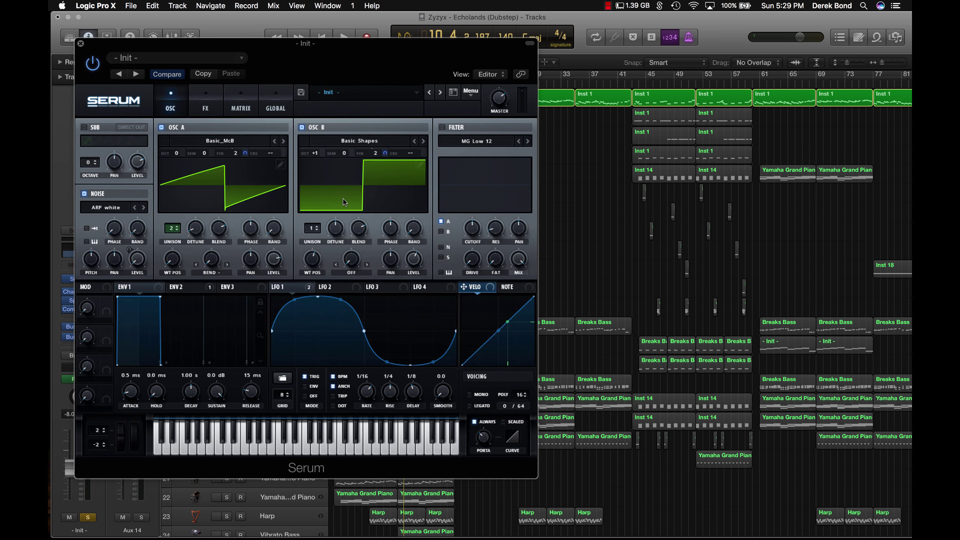
click(338, 290)
click(291, 287)
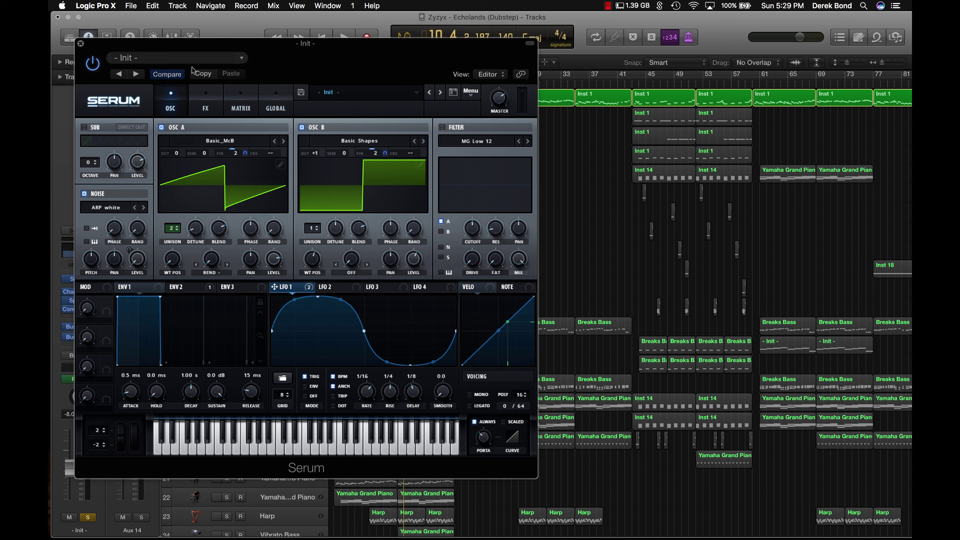
click(204, 106)
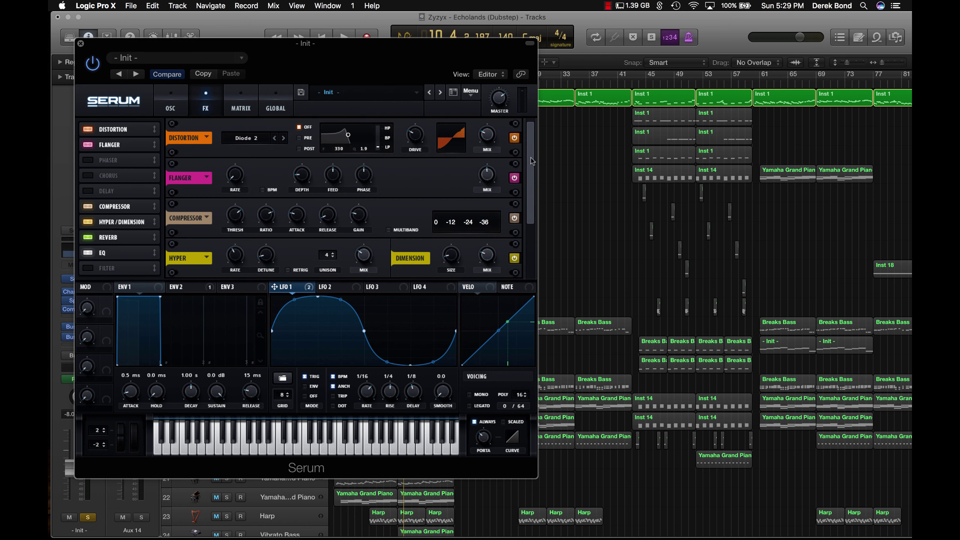
drag(531, 161, 567, 20)
click(79, 44)
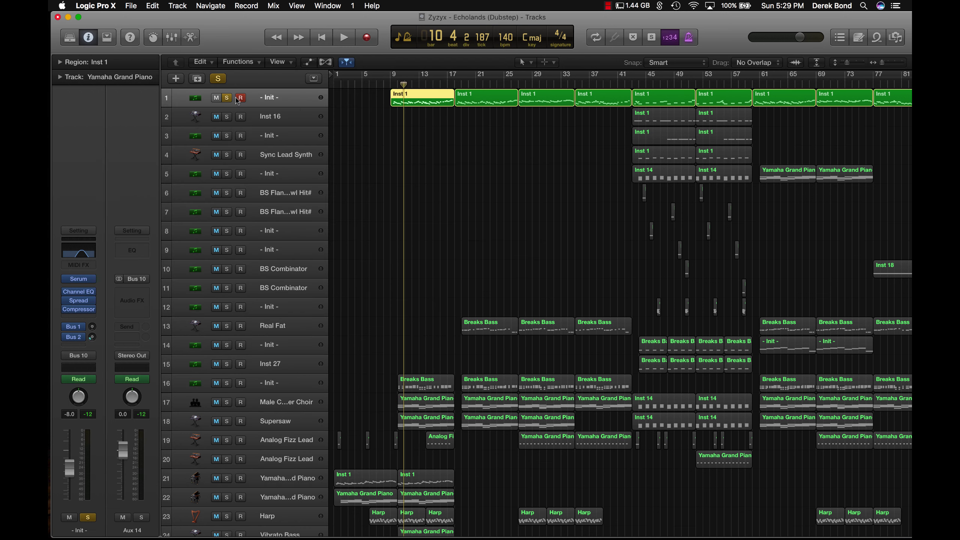
Step: Show the automation lanes and examine the Init track's volume automation across the arrangement
click(308, 62)
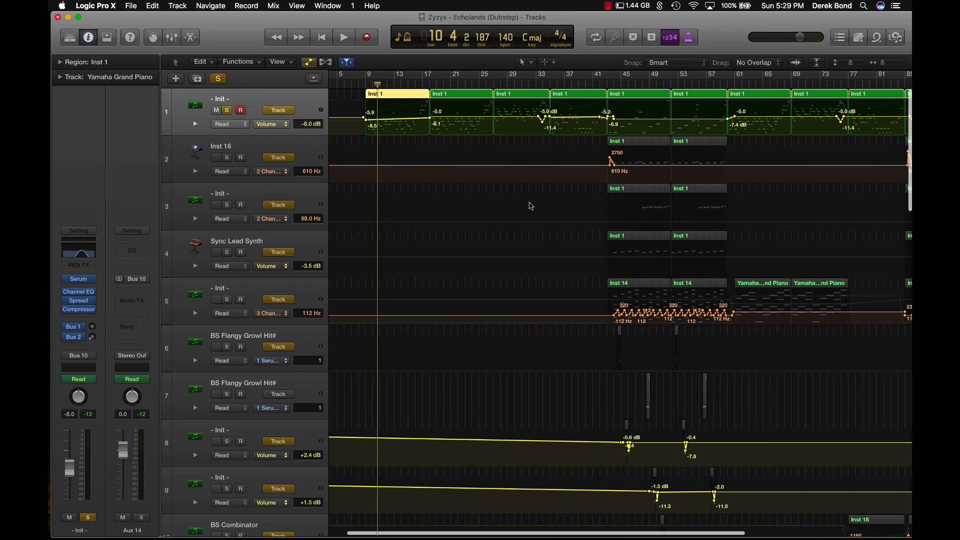
scroll(496, 148, right, 10)
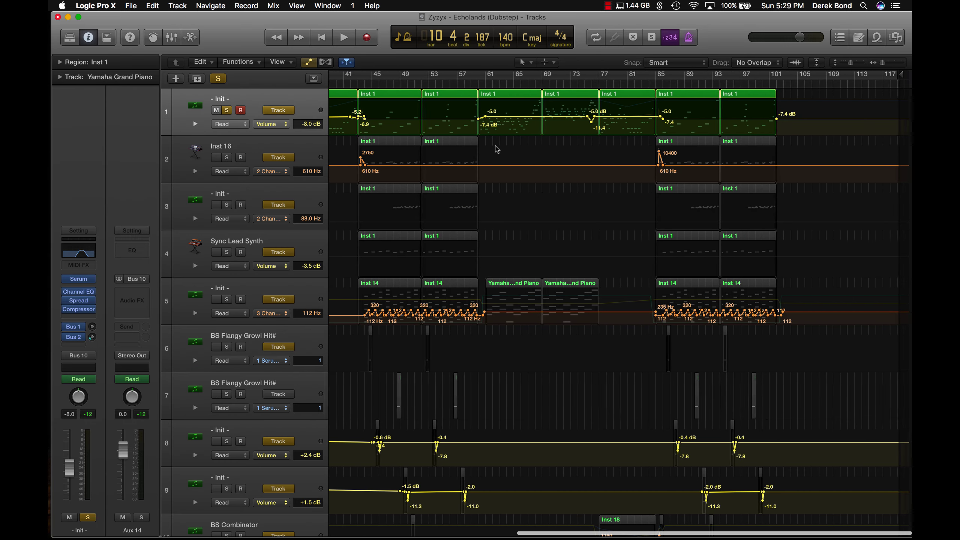
scroll(492, 146, left, 10)
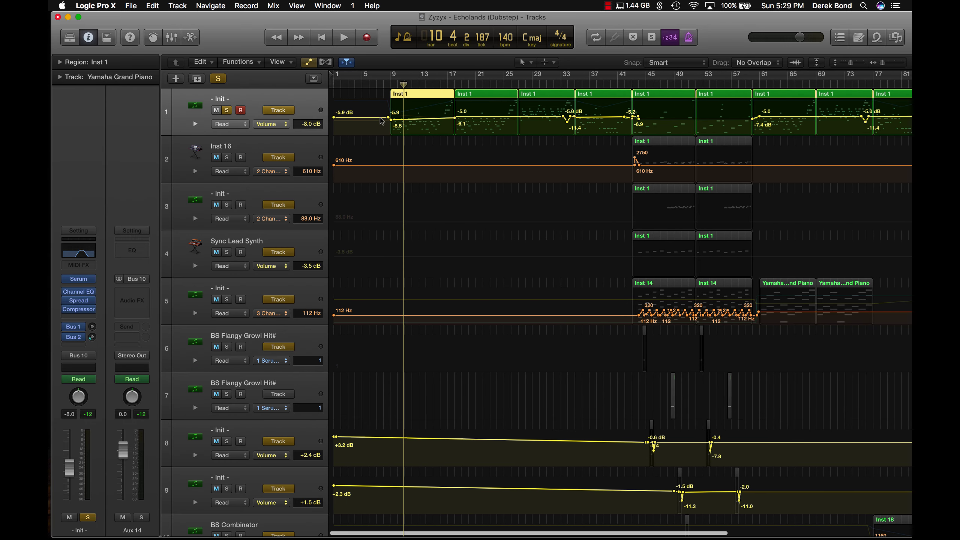
scroll(488, 118, right, 2)
click(485, 117)
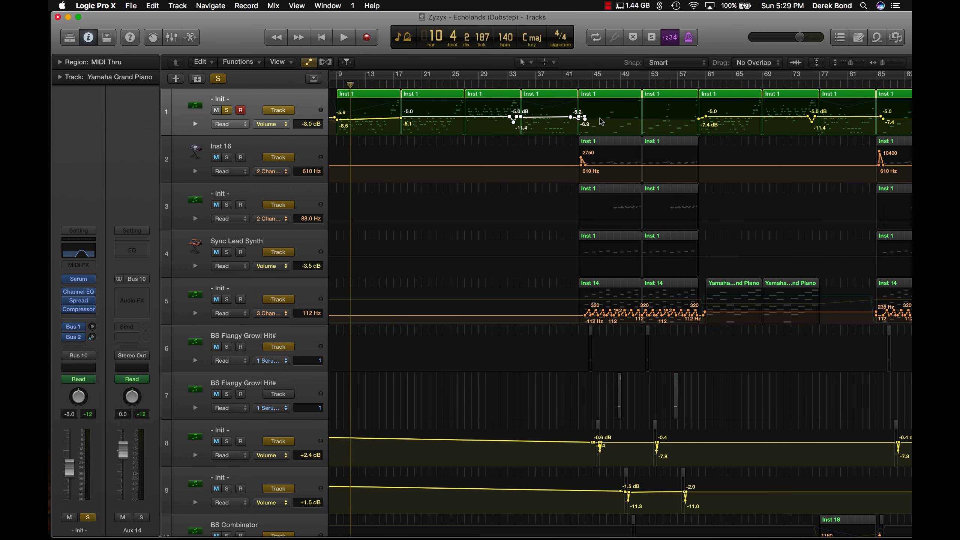
scroll(514, 131, right, 8)
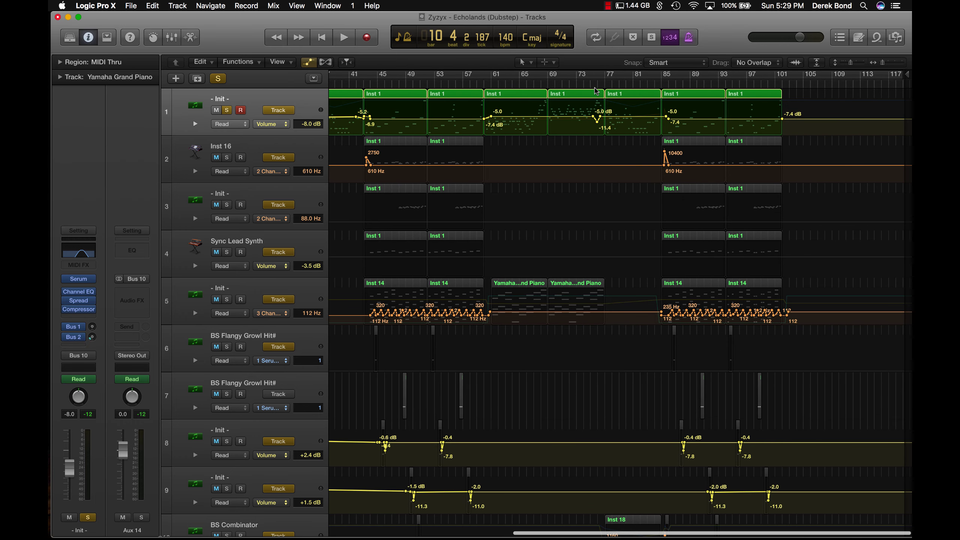
Step: Play the soloed Init track from about bar 75 through its volume dip, and stop playback
click(591, 85)
key(space)
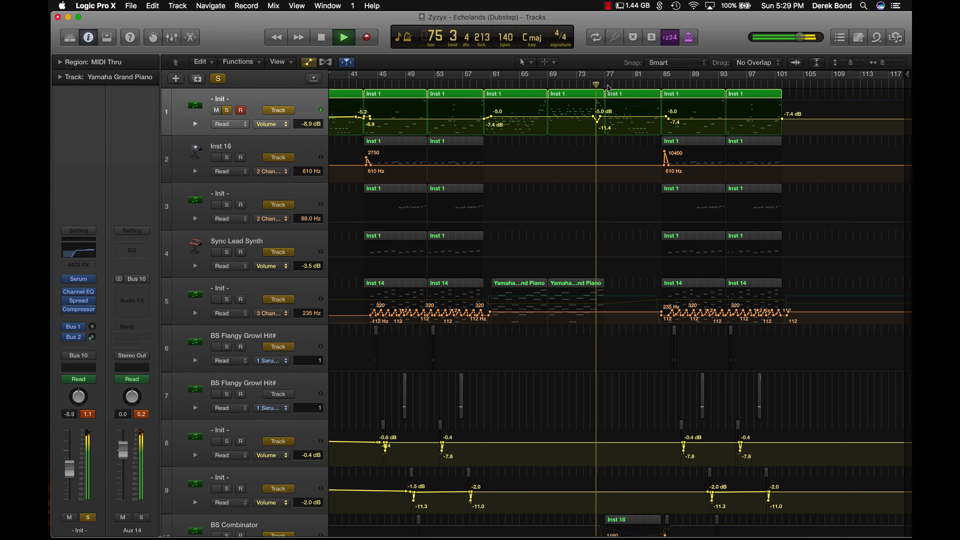
key(space)
Step: Clear the solo, play the full mix from bar 11, jump ahead to about bar 17, and stop playback
scroll(453, 105, left, 8)
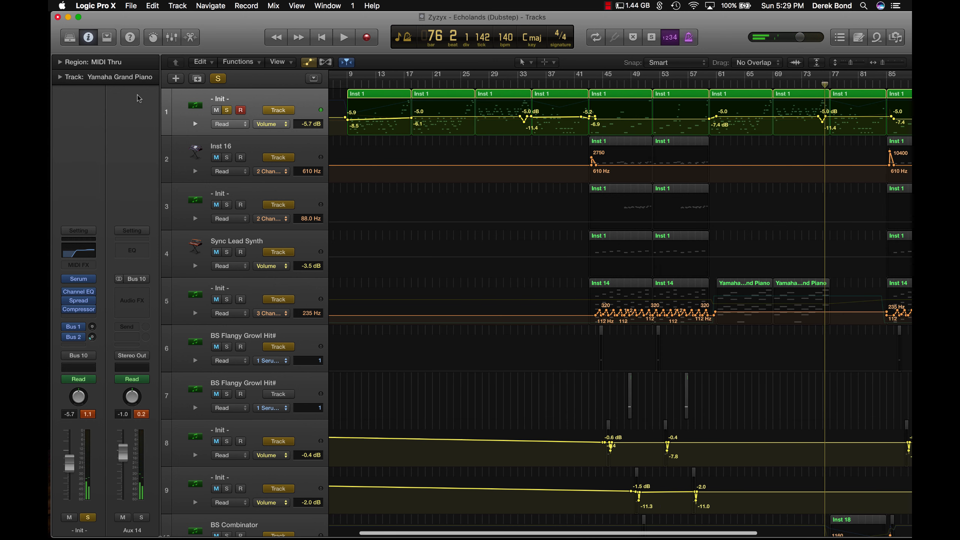
click(362, 84)
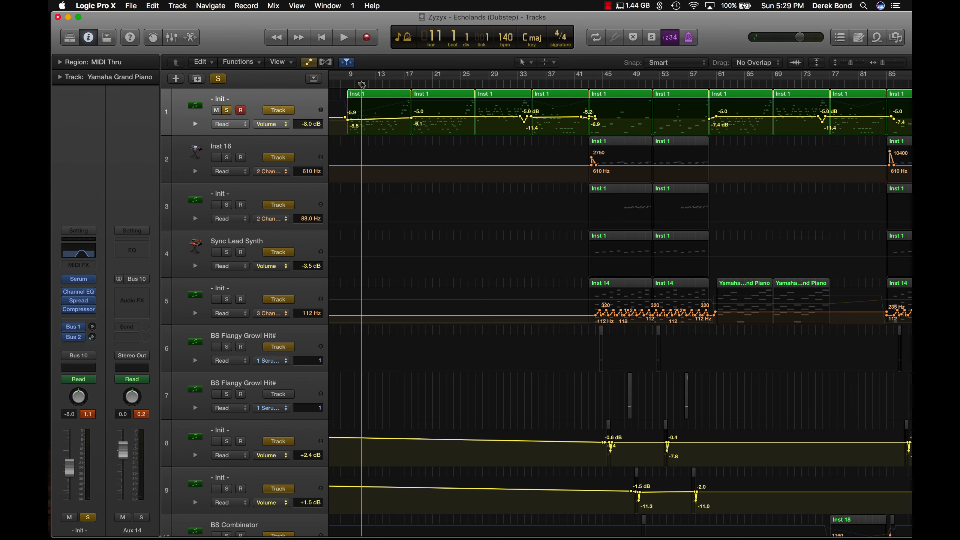
click(218, 79)
key(space)
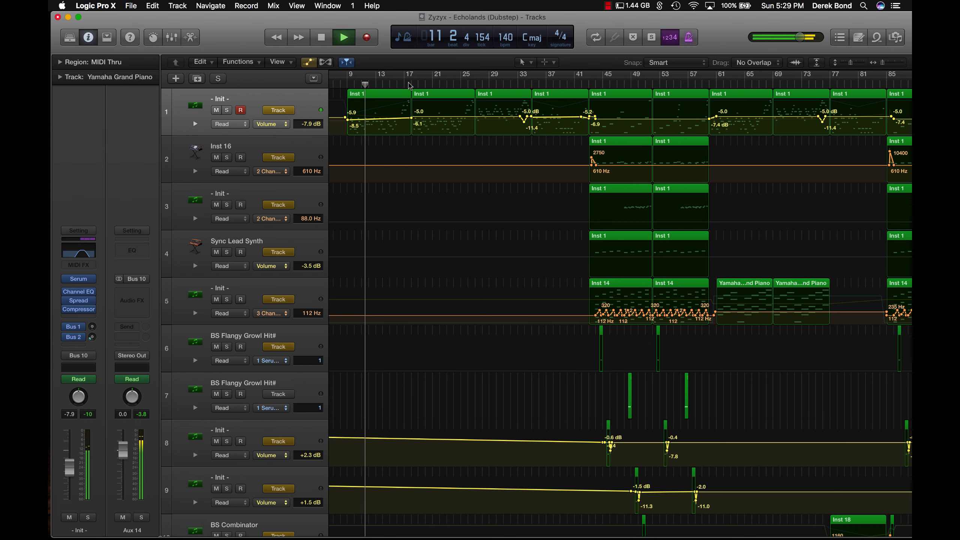
click(409, 84)
scroll(472, 240, down, 15)
key(space)
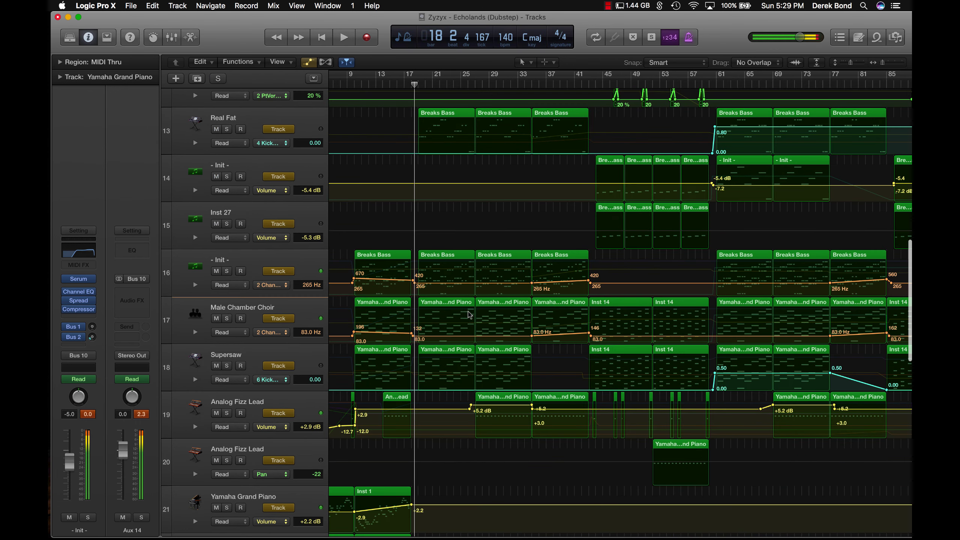
Step: Hide the inspector, select and solo the BS Dedicated Sub track, and play it from bar 19
scroll(468, 314, right, 3)
scroll(469, 265, right, 2)
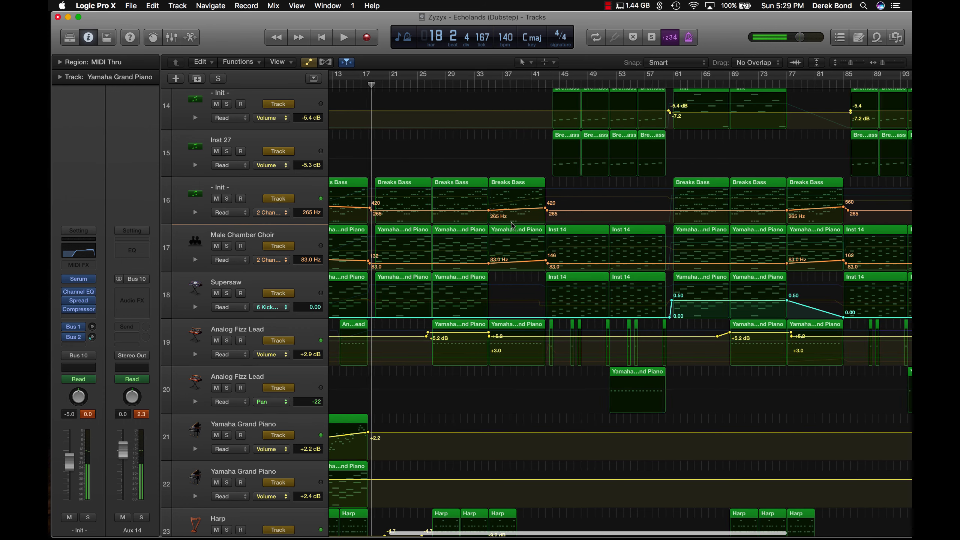
key(i)
scroll(319, 156, down, 15)
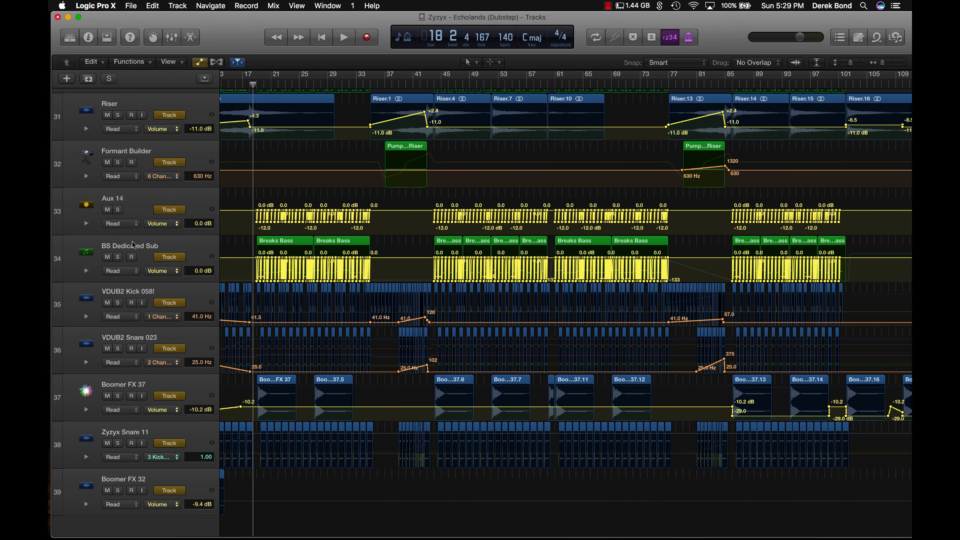
click(132, 244)
click(118, 257)
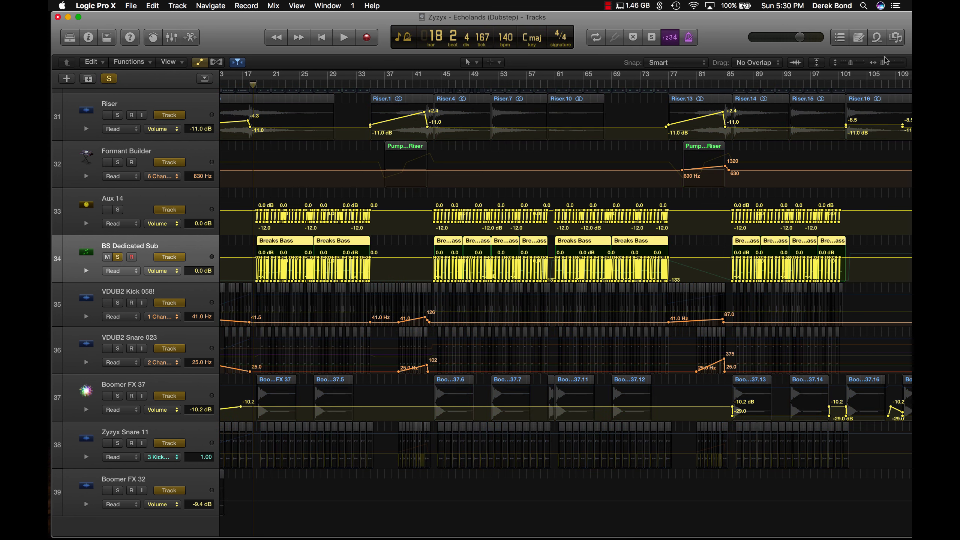
drag(884, 60, 886, 64)
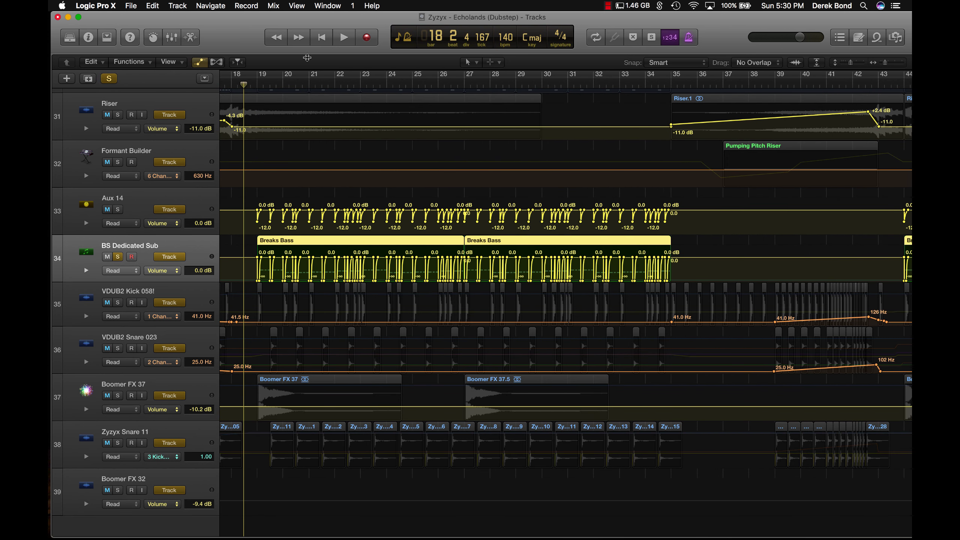
click(257, 84)
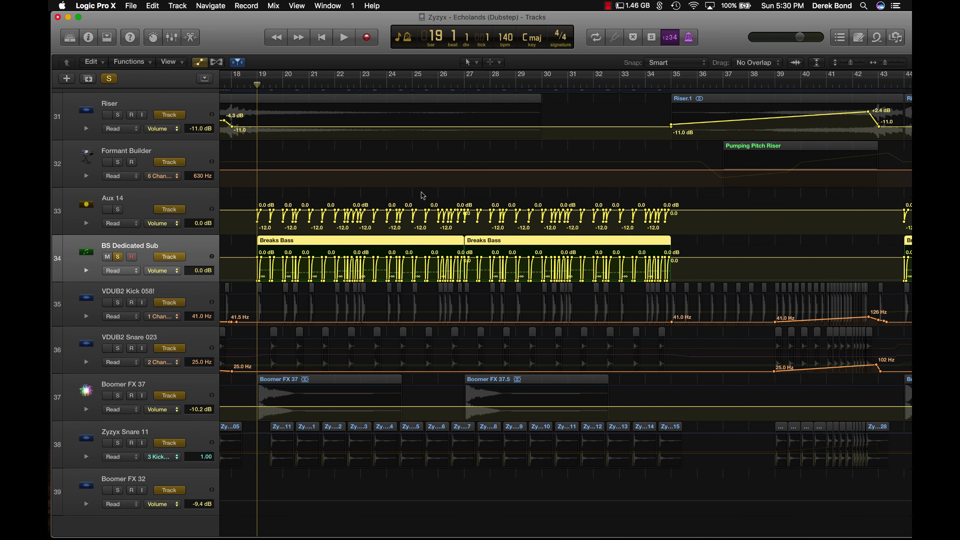
key(space)
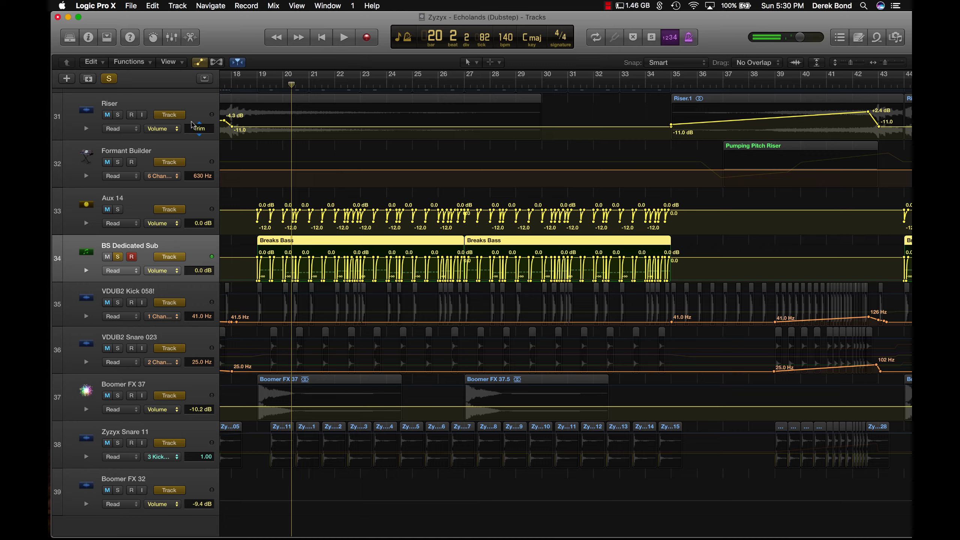
Step: Clear the solo, move the playhead back to bar 18, and hide the automation lanes
scroll(313, 184, up, 15)
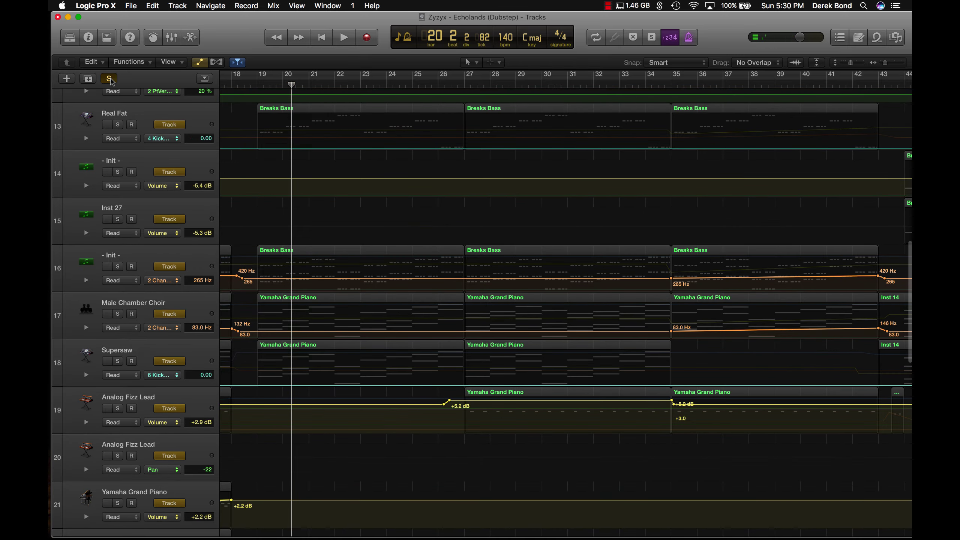
scroll(284, 173, down, 12)
scroll(285, 174, up, 20)
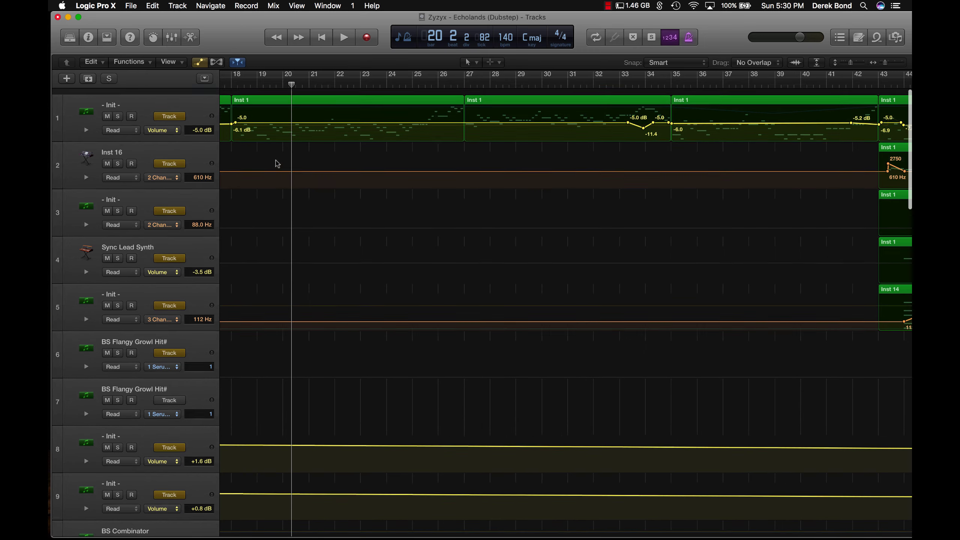
key(comma)
key(comma)
click(199, 62)
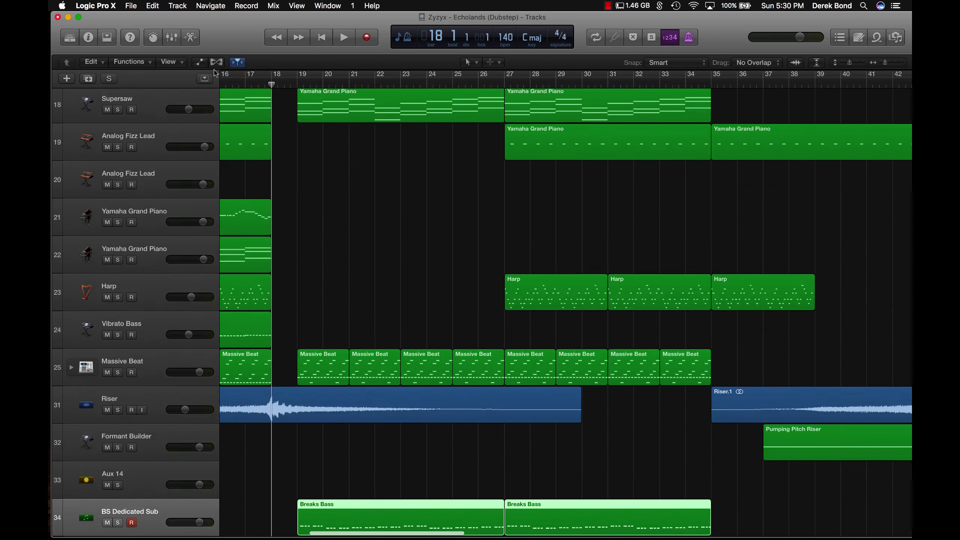
Step: Play the full mix from bar 18 through the start of the drop and stop playback
scroll(457, 179, right, 2)
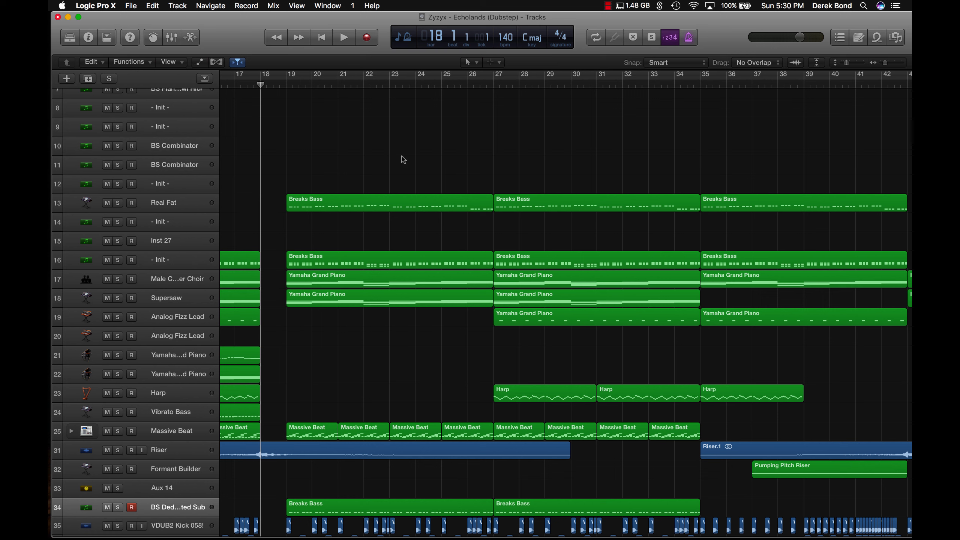
key(space)
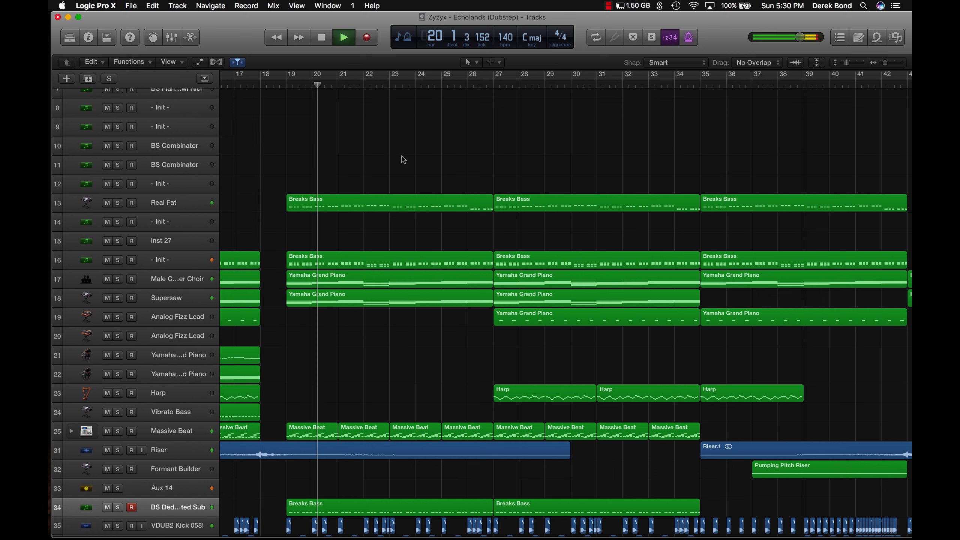
key(space)
Step: Select and solo the Massive Beat track
scroll(426, 298, down, 3)
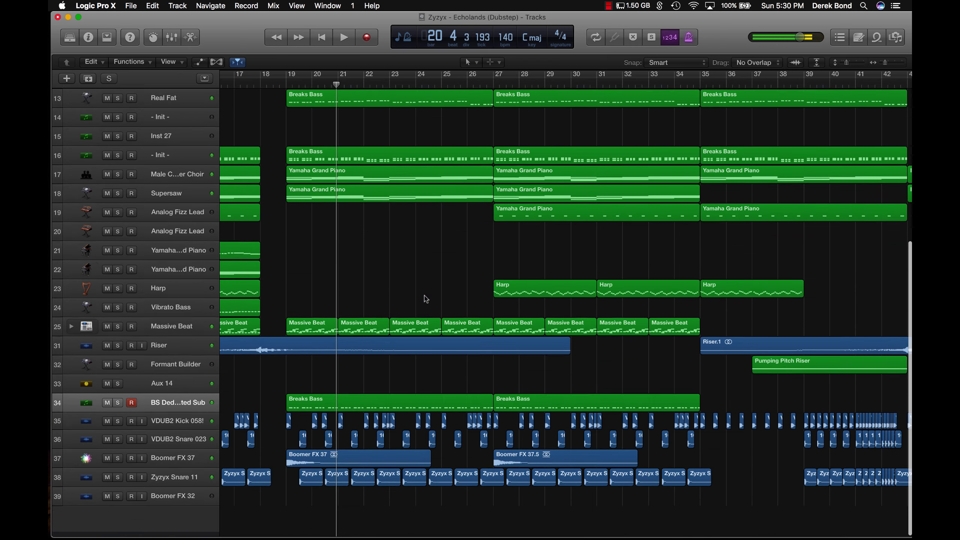
click(200, 383)
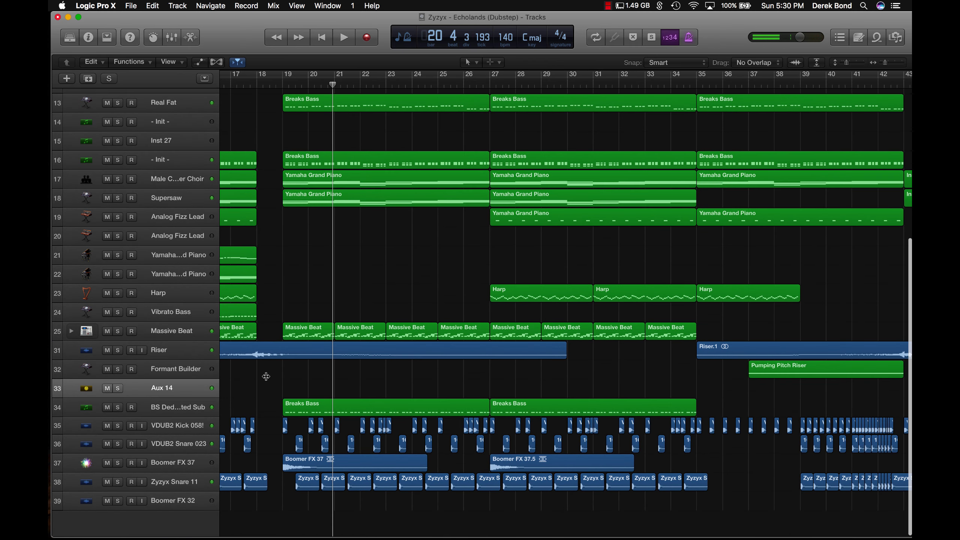
click(185, 308)
click(177, 330)
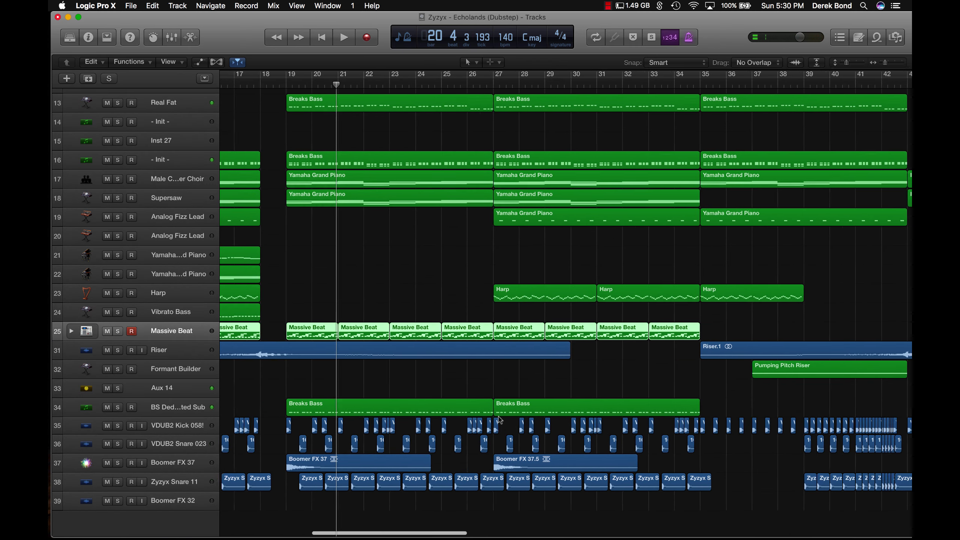
scroll(499, 420, left, 10)
scroll(499, 420, right, 3)
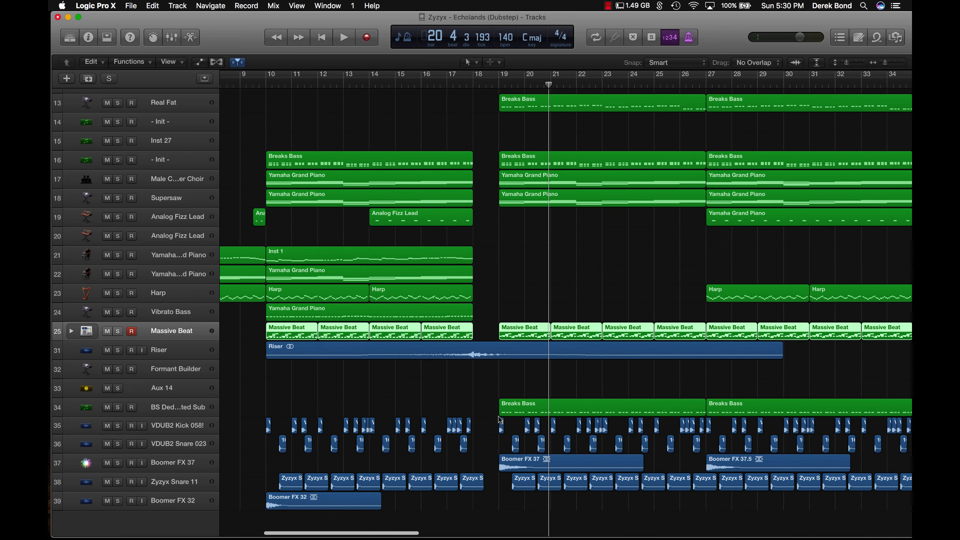
click(183, 358)
click(117, 332)
click(169, 332)
Step: Play the soloed Massive Beat from bar 14, skip ahead to bar 19, and stop playback with the solo cleared
click(388, 84)
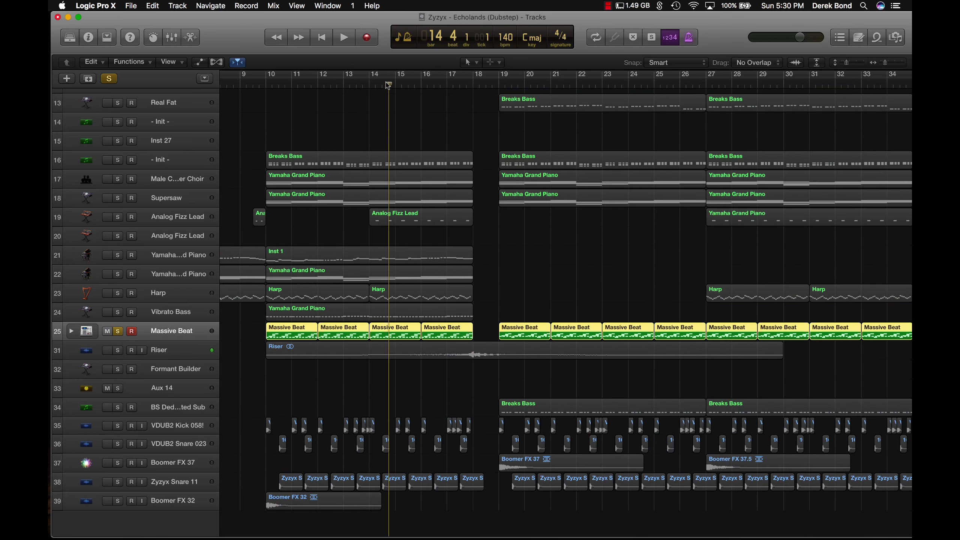
key(space)
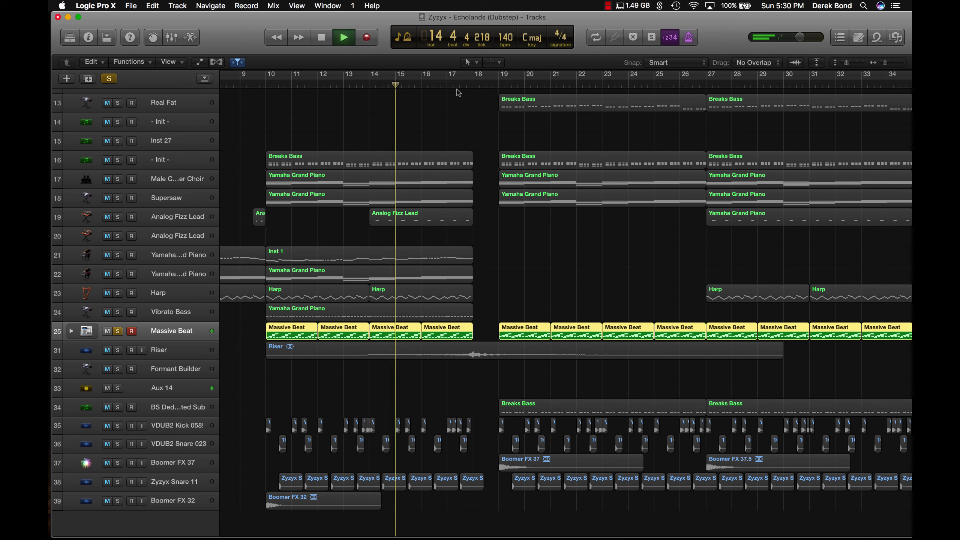
click(496, 87)
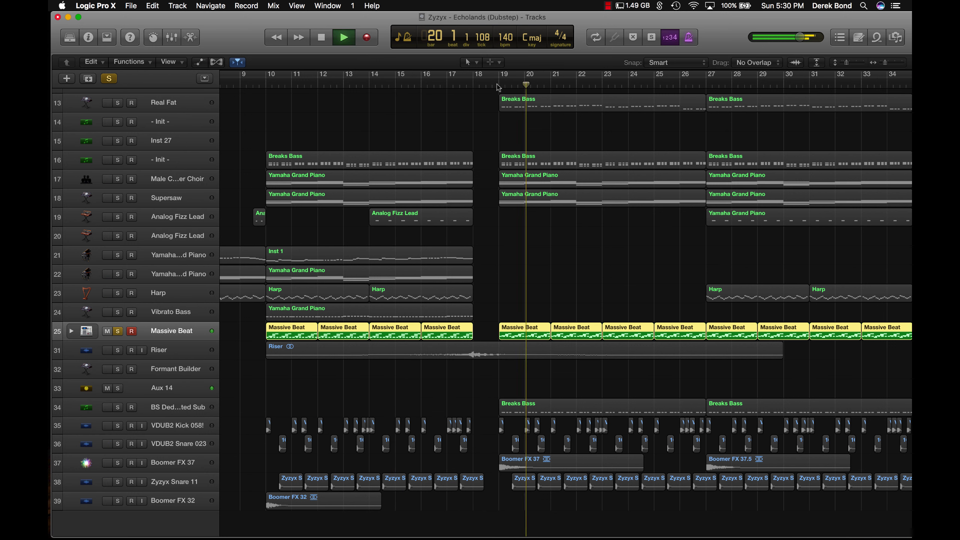
key(space)
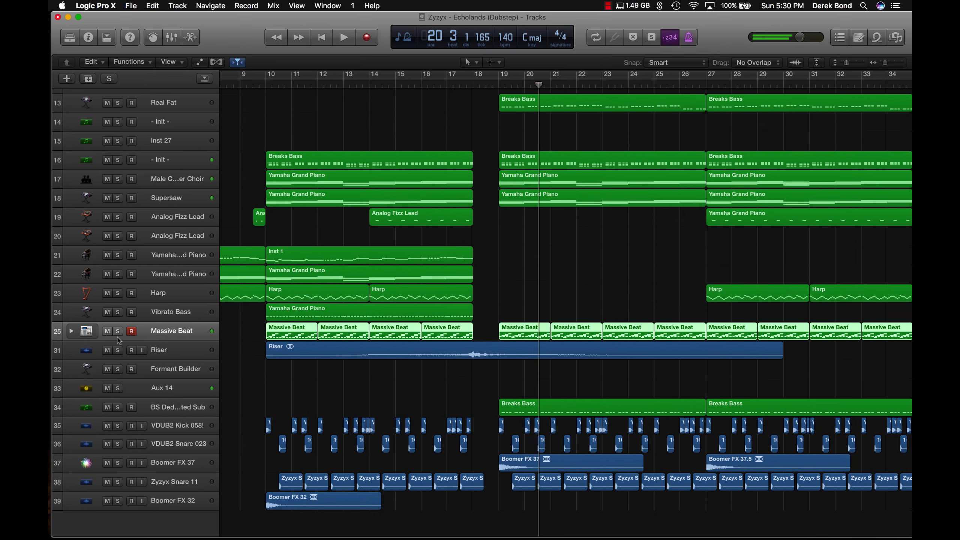
Step: Select and solo the Riser track, play it from bar 16 to its peak near bar 18, and stop playback
click(147, 351)
click(426, 74)
click(421, 84)
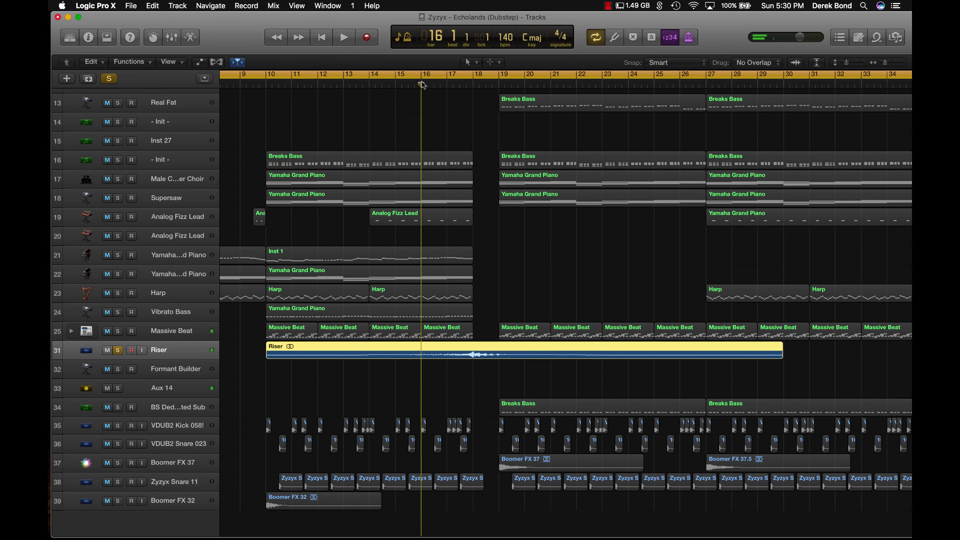
click(433, 76)
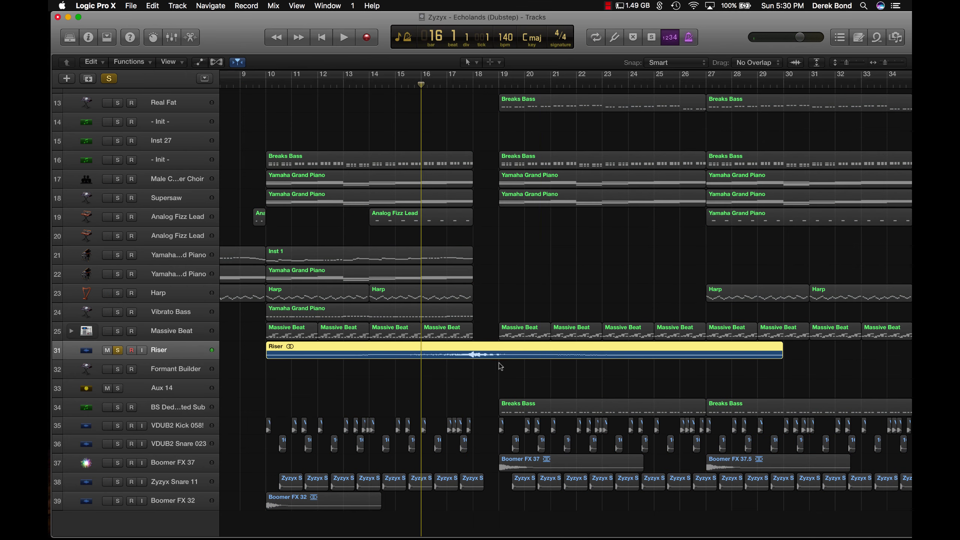
scroll(500, 366, right, 3)
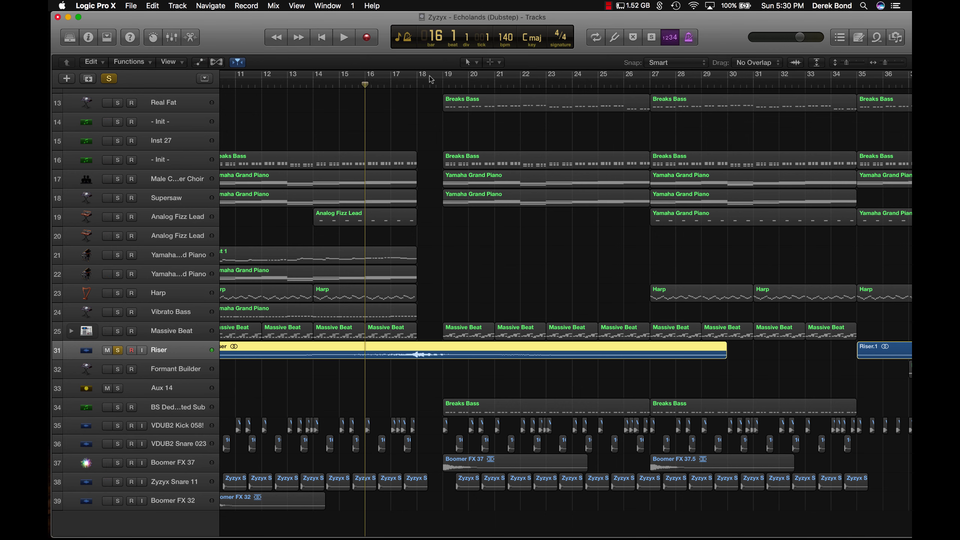
key(space)
click(438, 84)
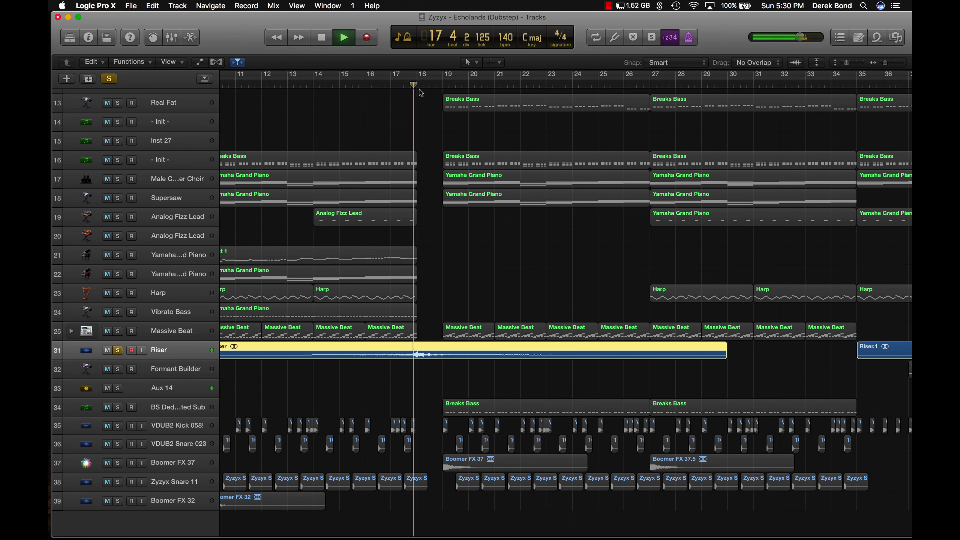
key(space)
Step: Show the automation lanes to examine the Riser's volume curve around bar 18, hide them, and clear the solo
click(200, 63)
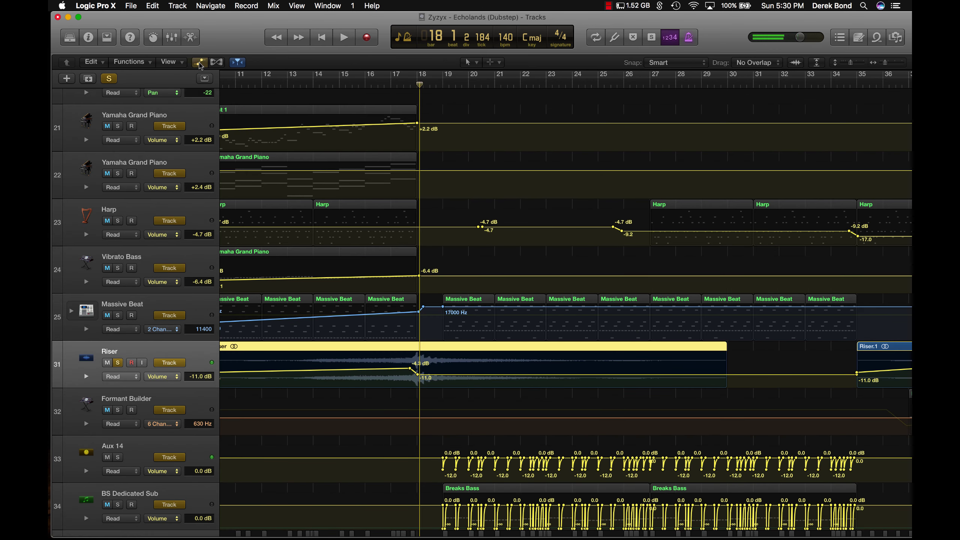
scroll(454, 369, left, 5)
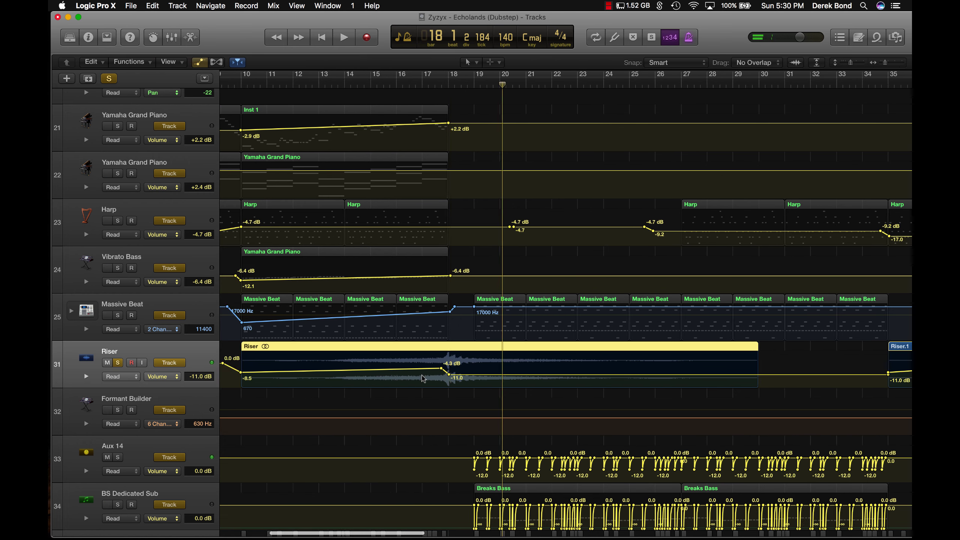
scroll(510, 372, right, 5)
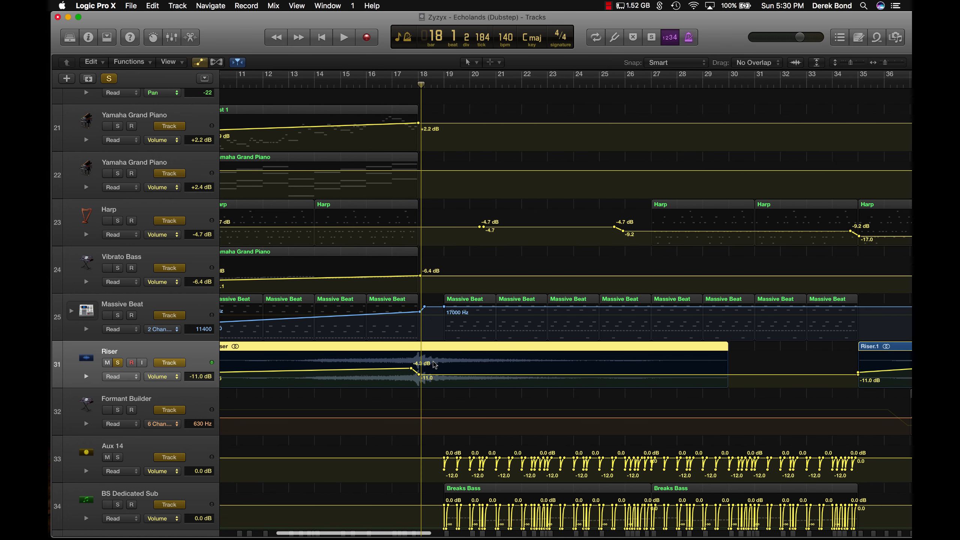
click(199, 63)
click(520, 268)
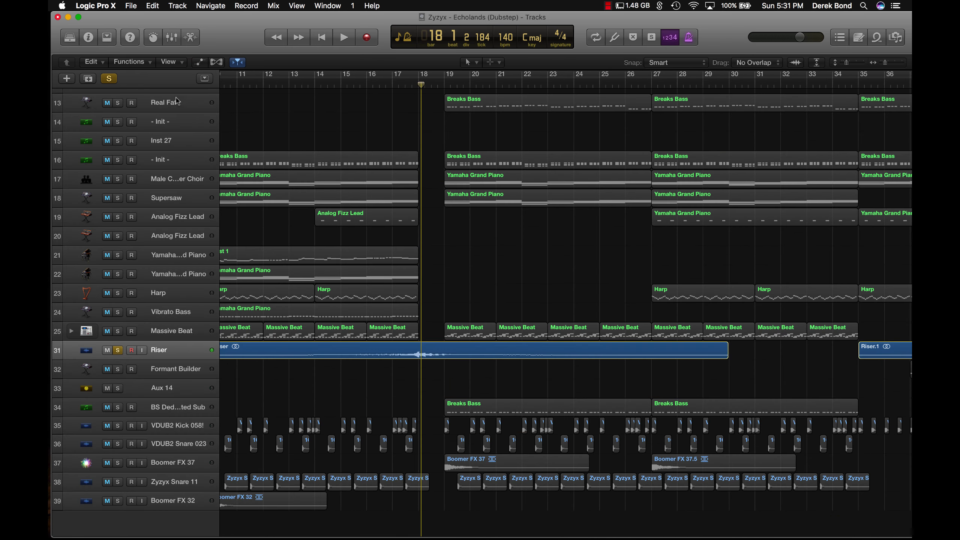
scroll(366, 156, right, 3)
scroll(366, 156, right, 3)
click(108, 79)
scroll(375, 368, right, 3)
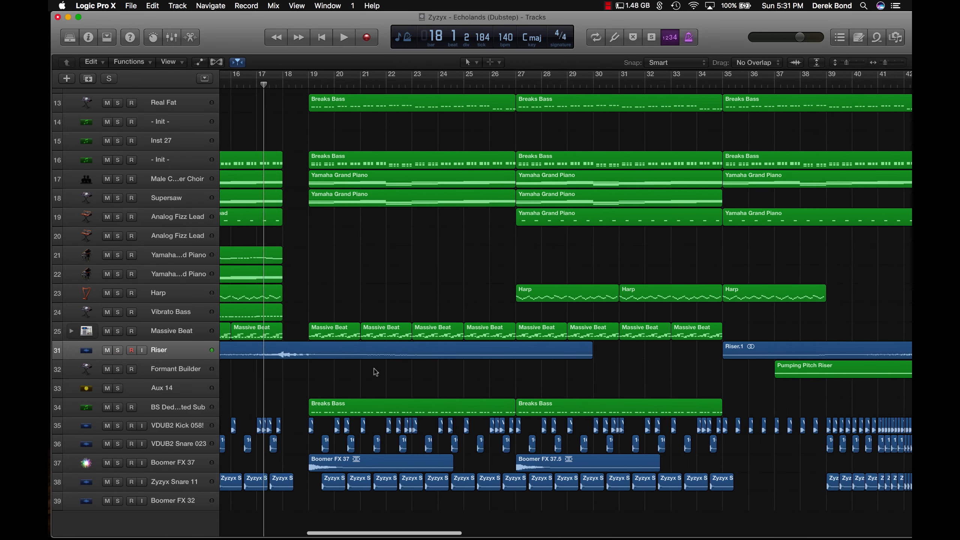
Step: Select the BS Dedicated Sub, VDUB2 Kick, Massive Beat, Supersaw and Male Choir tracks in turn to point out the layers
click(201, 412)
click(207, 425)
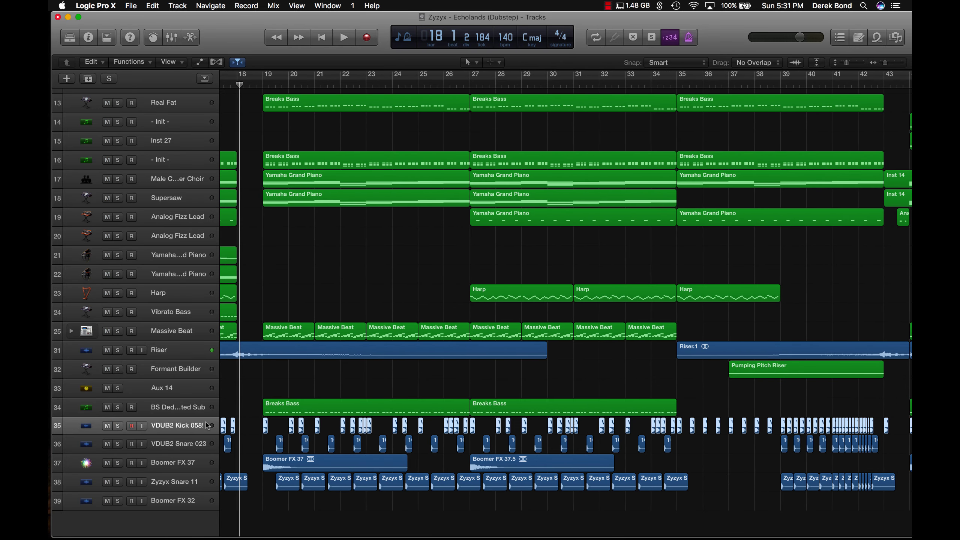
click(182, 336)
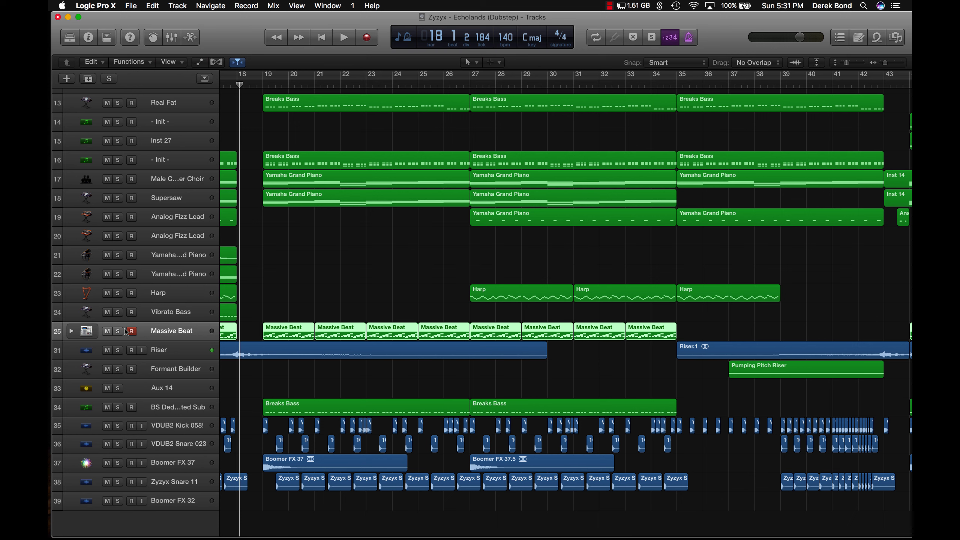
click(173, 201)
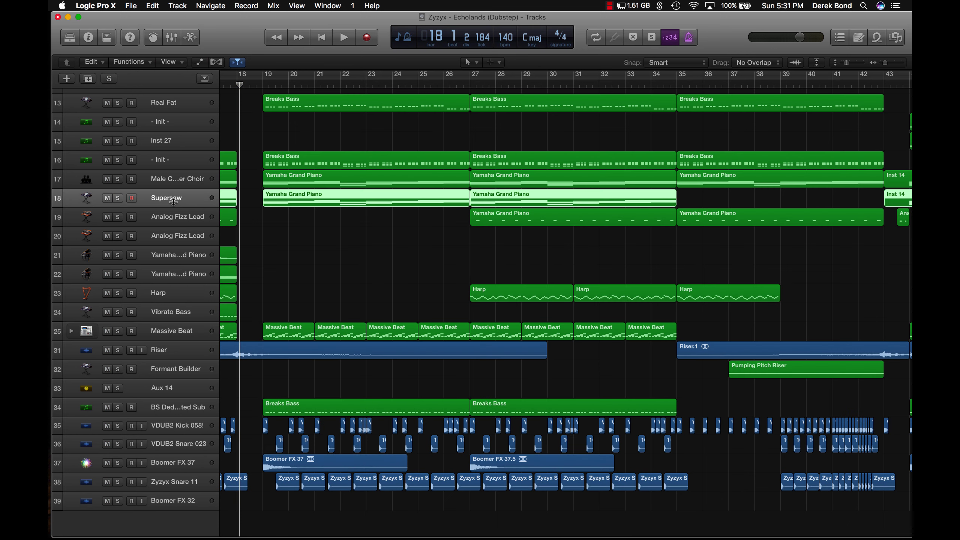
click(159, 183)
Step: Select and solo the Init synth on track 16, play its Breaks Bass part from bar 19, stop, and clear the solo
click(174, 168)
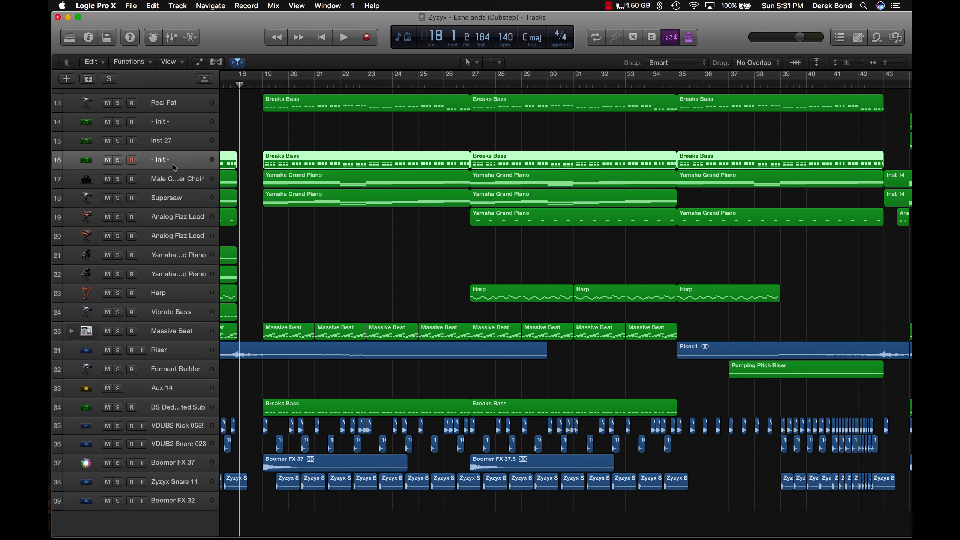
click(119, 161)
key(space)
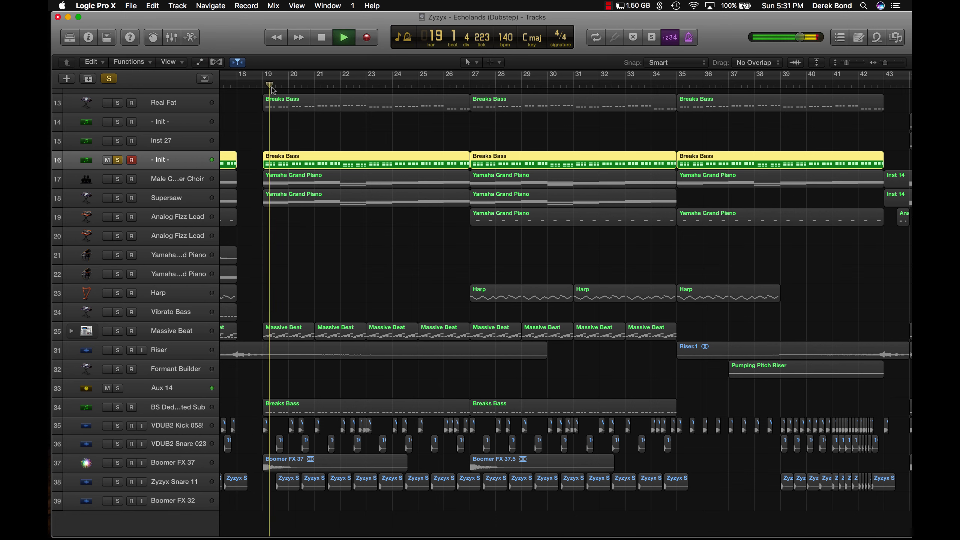
key(space)
click(118, 161)
Step: Select and solo the Real Fat track and bring its Breaks Bass regions from bar 19 into view
scroll(151, 144, up, 1)
click(170, 125)
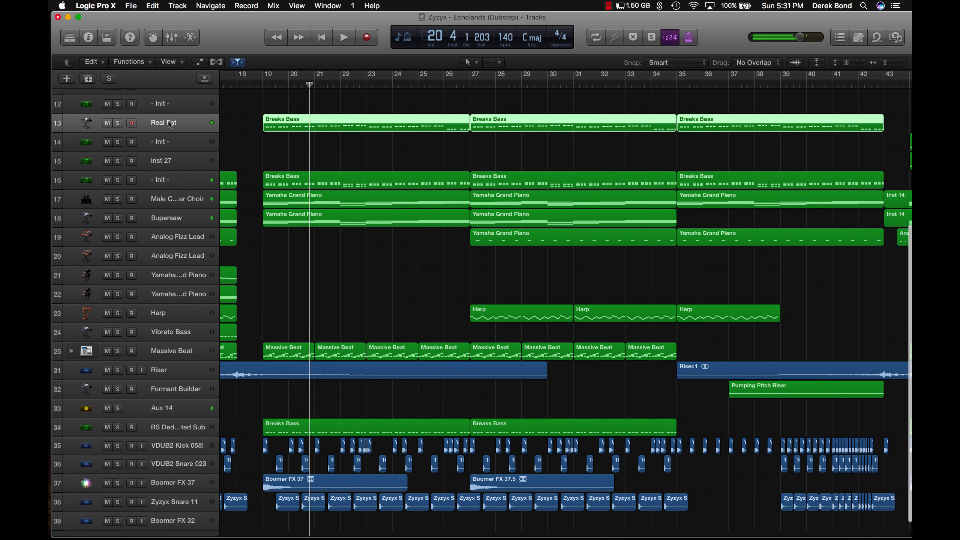
click(117, 123)
scroll(336, 166, up, 7)
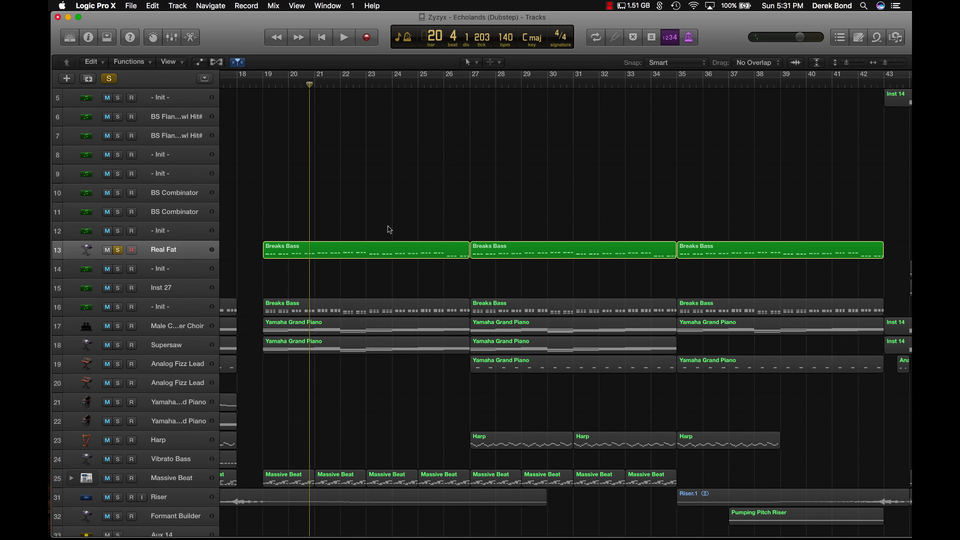
scroll(388, 228, left, 10)
scroll(388, 227, down, 2)
scroll(212, 438, right, 4)
scroll(212, 437, up, 2)
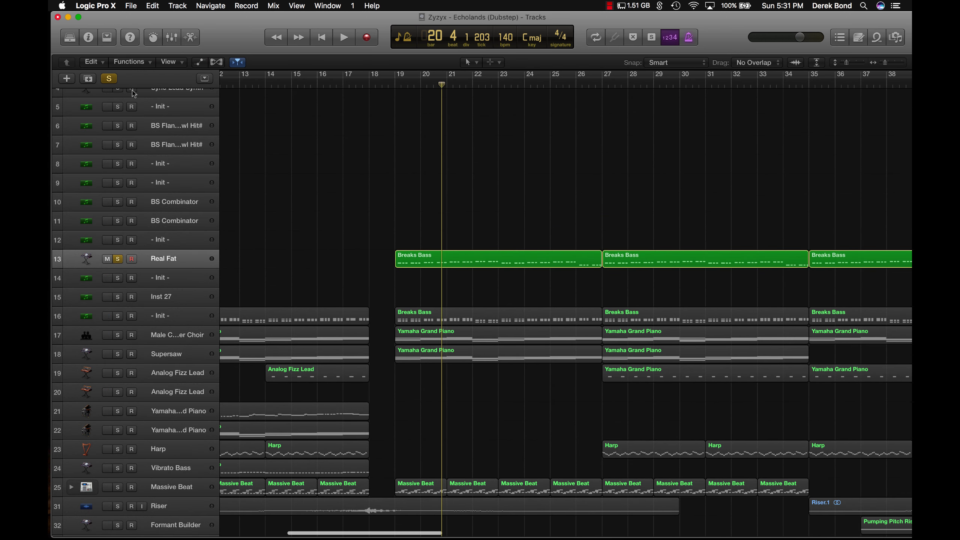
Step: Show the inspector, open Real Fat's Channel EQ to examine its curve, and close both the EQ and the inspector
click(88, 37)
click(80, 248)
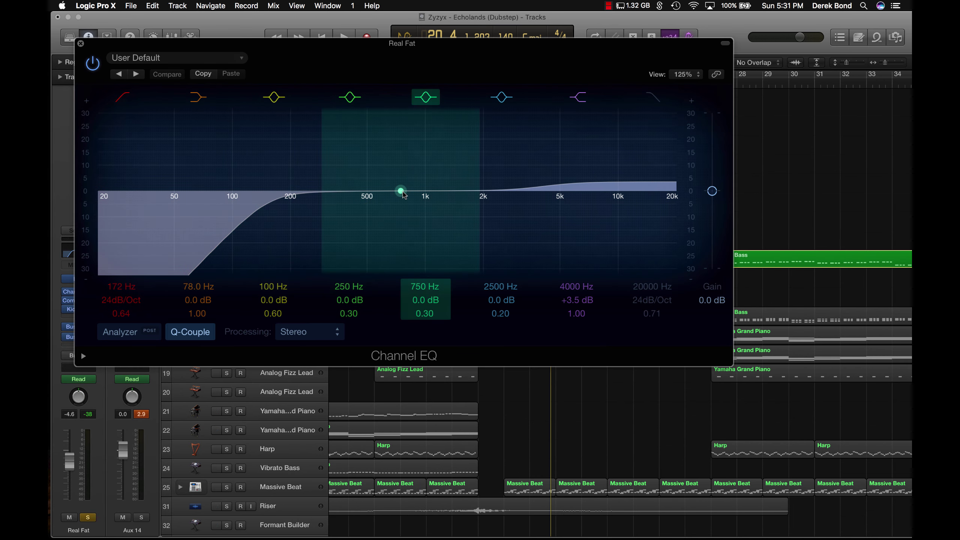
click(80, 43)
click(89, 37)
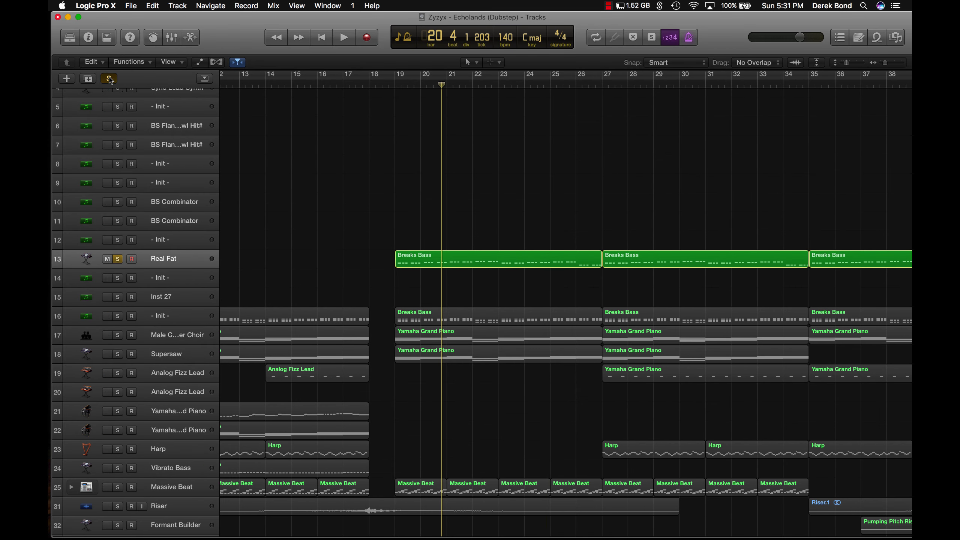
Step: Play the soloed Real Fat track from bar 20, and clear the solo during playback to hear it in the full mix
click(109, 78)
click(118, 259)
key(space)
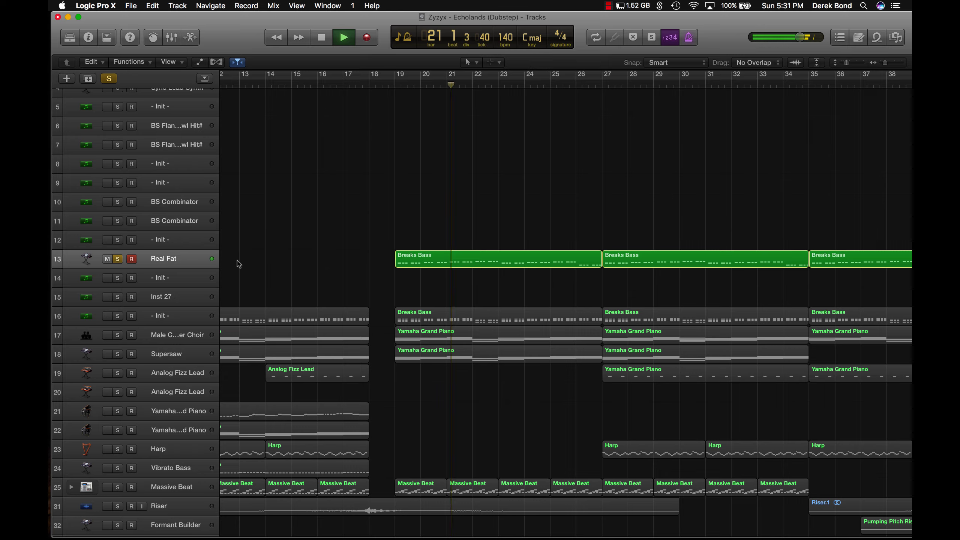
scroll(345, 205, right, 5)
scroll(346, 204, up, 1)
scroll(347, 203, up, 1)
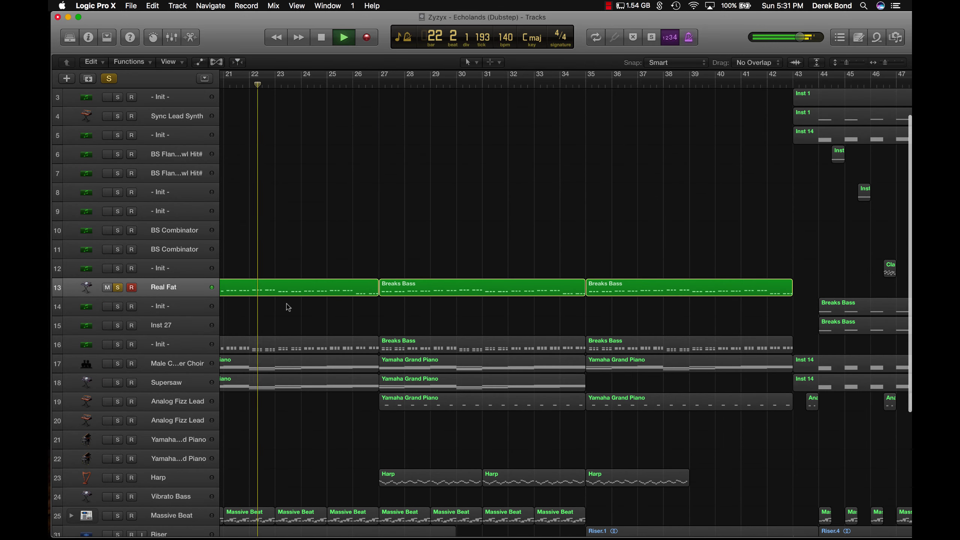
scroll(311, 307, left, 3)
key(s)
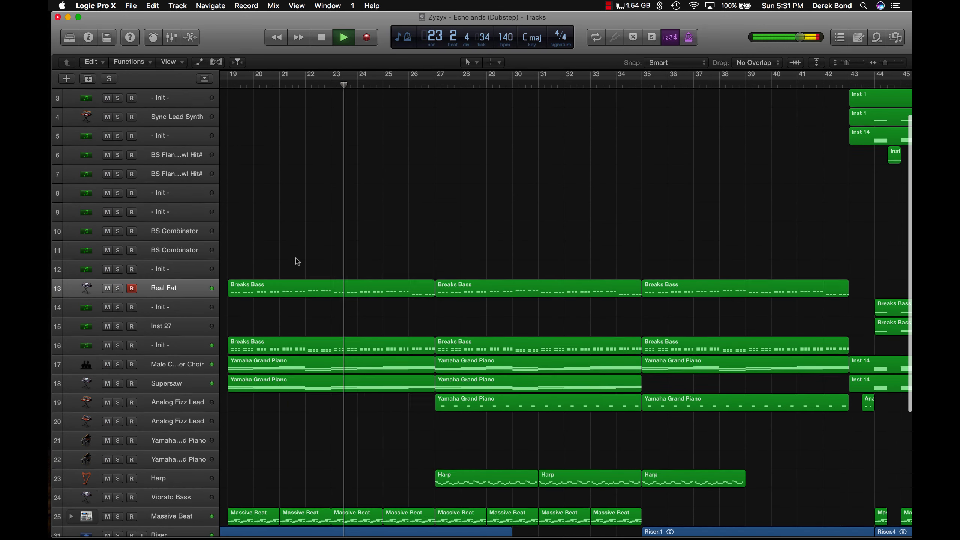
Step: Solo the Init synth on track 1 during playback, clear the solo, and stop playback around bar 26
scroll(293, 262, up, 3)
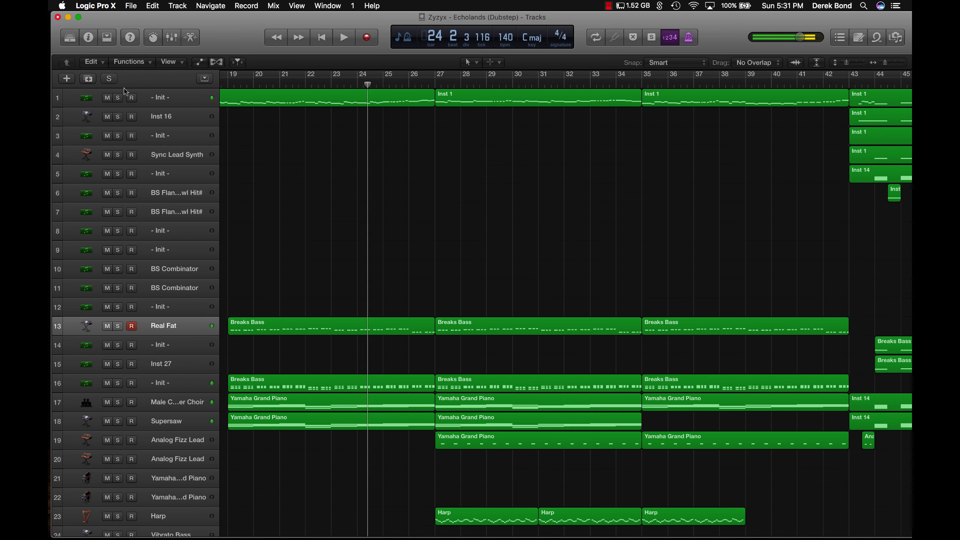
click(117, 98)
click(163, 98)
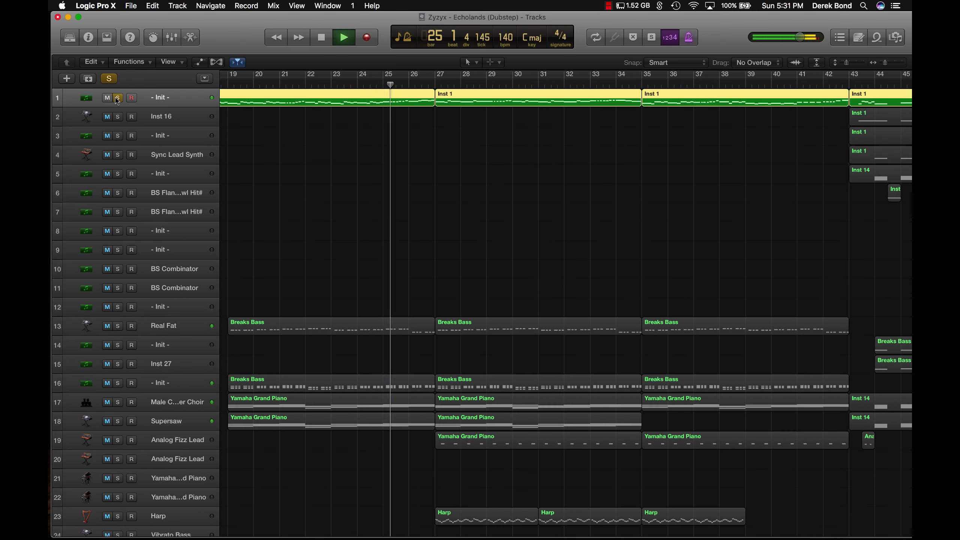
key(s)
key(space)
Step: Play the full mix from bar 26 into the section starting at bar 27 and stop playback
scroll(444, 286, right, 5)
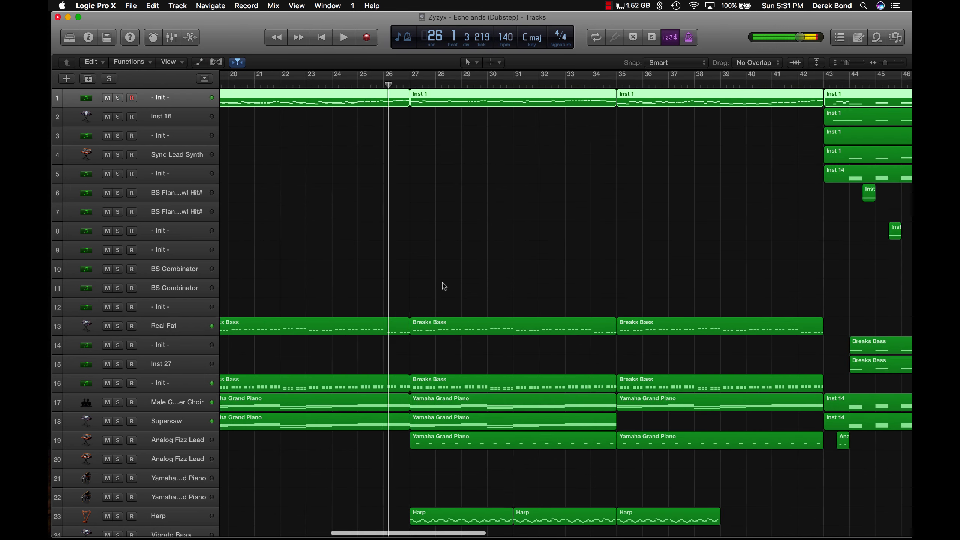
scroll(443, 286, down, 5)
scroll(444, 286, right, 2)
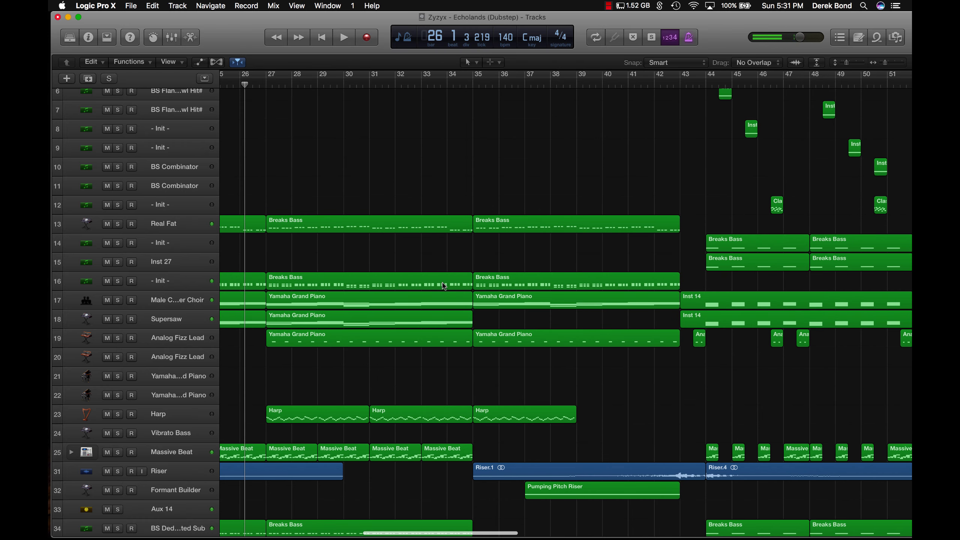
key(space)
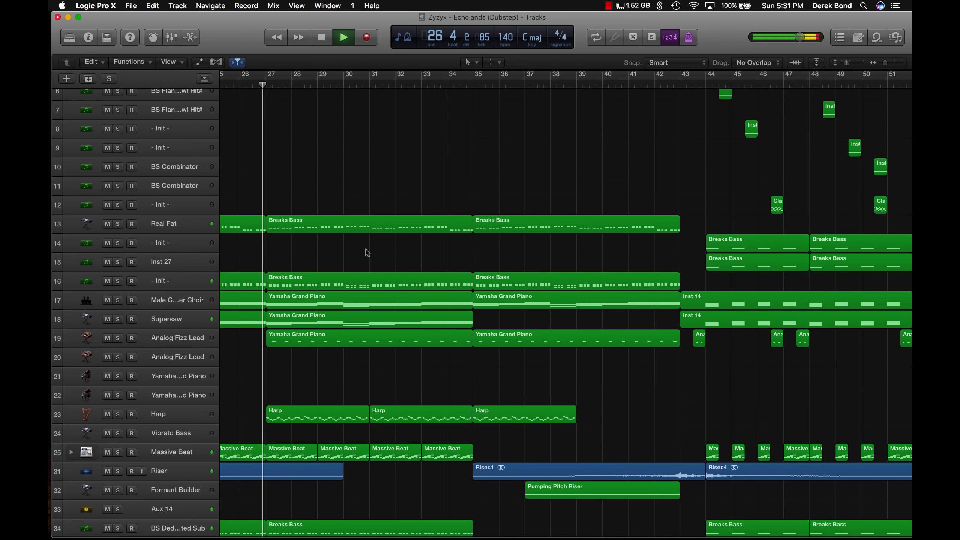
key(space)
scroll(435, 199, right, 3)
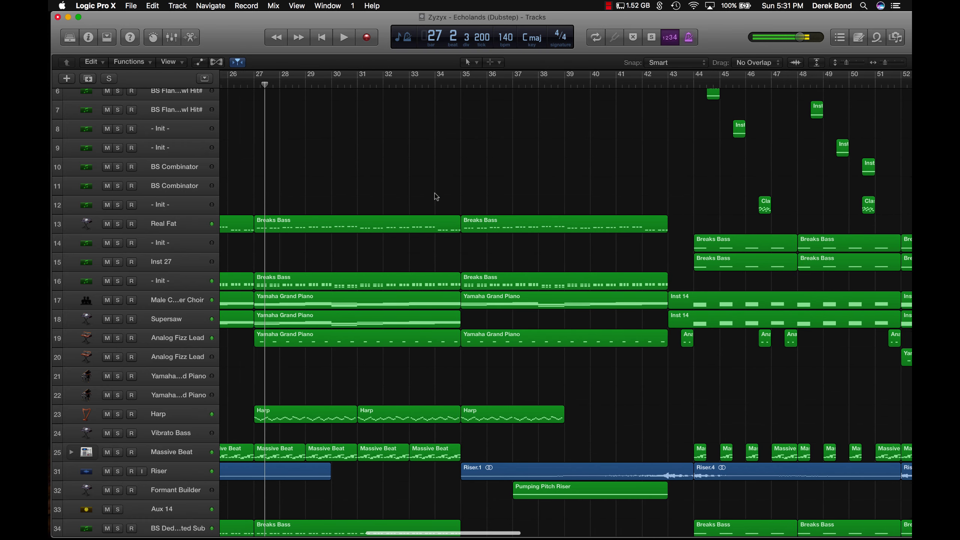
Step: Solo the Analog Fizz Lead on track 19, play it from bar 27, clear the solo, stop, and show bars 35 onward
click(169, 337)
click(117, 338)
key(space)
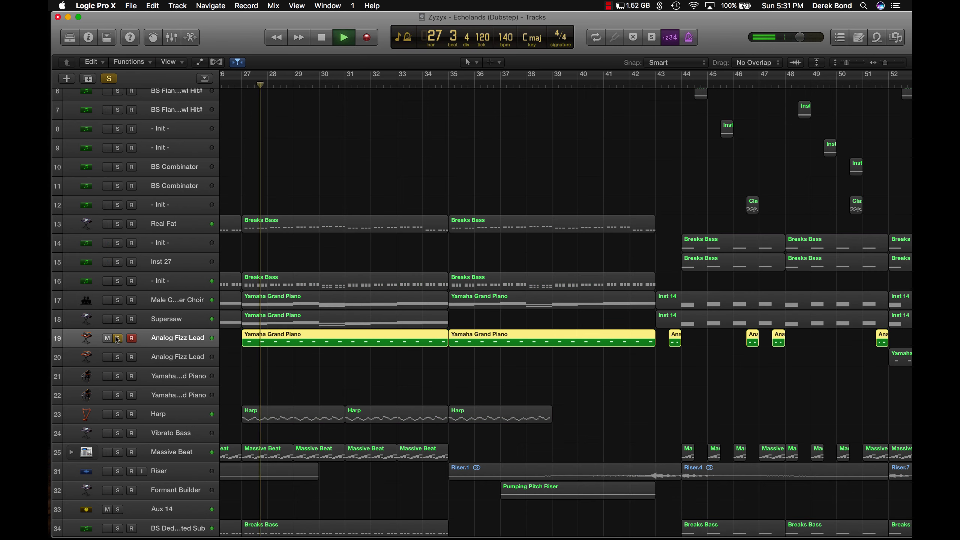
click(117, 338)
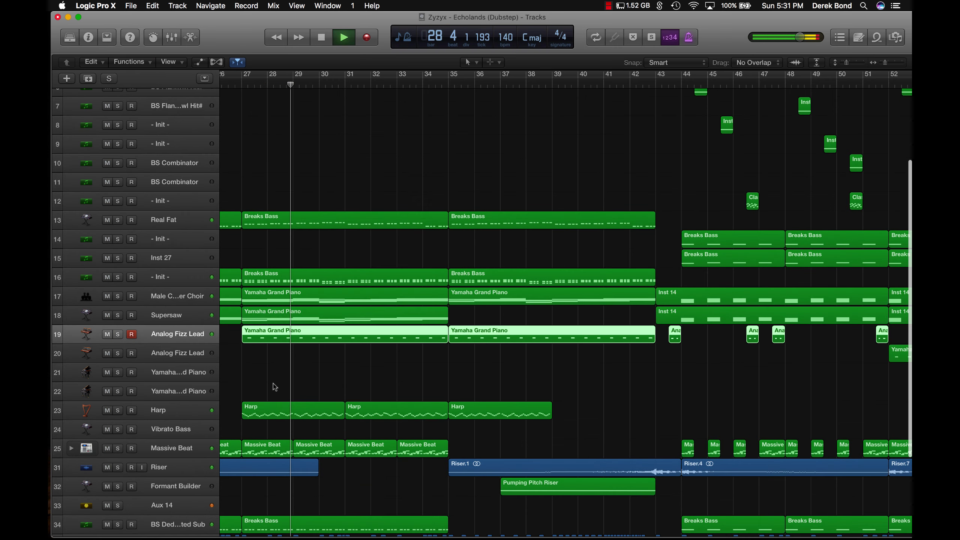
scroll(275, 385, down, 4)
key(space)
scroll(275, 385, right, 10)
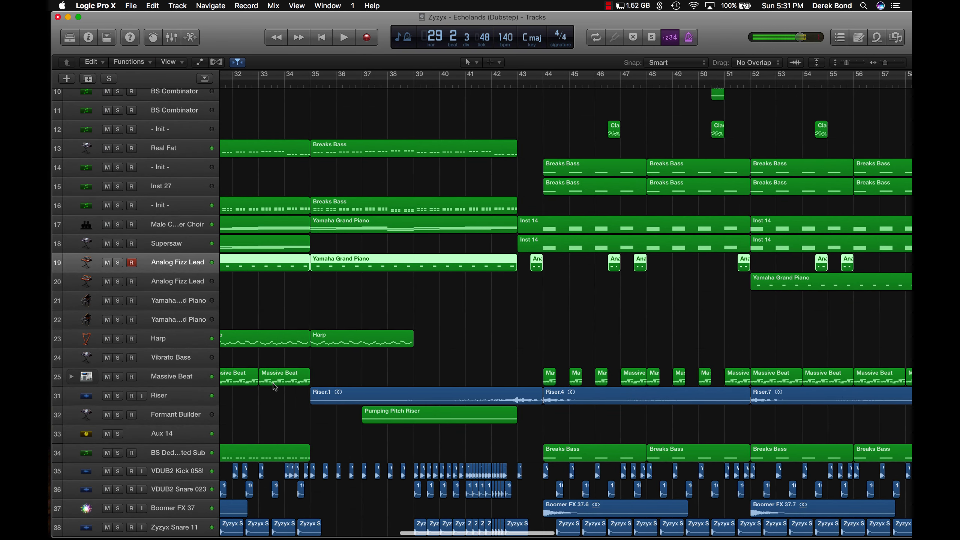
Step: Play the full mix from bar 35
scroll(328, 104, up, 10)
scroll(328, 105, down, 1)
click(310, 81)
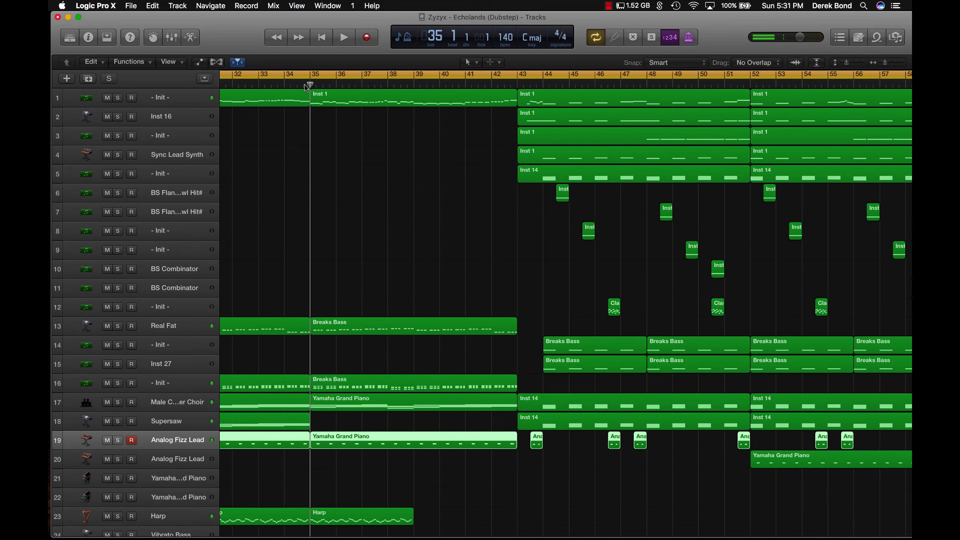
key(space)
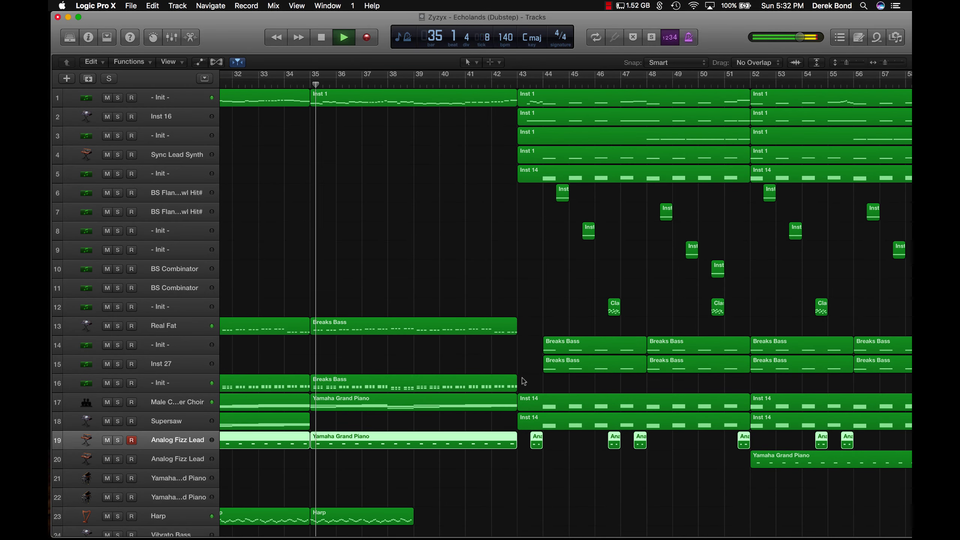
Step: Solo the VDUB2 Kick, VDUB2 Snare and Zyzyx Snare 11 tracks together and play the drum build-up from bar 37
scroll(294, 421, down, 10)
click(294, 421)
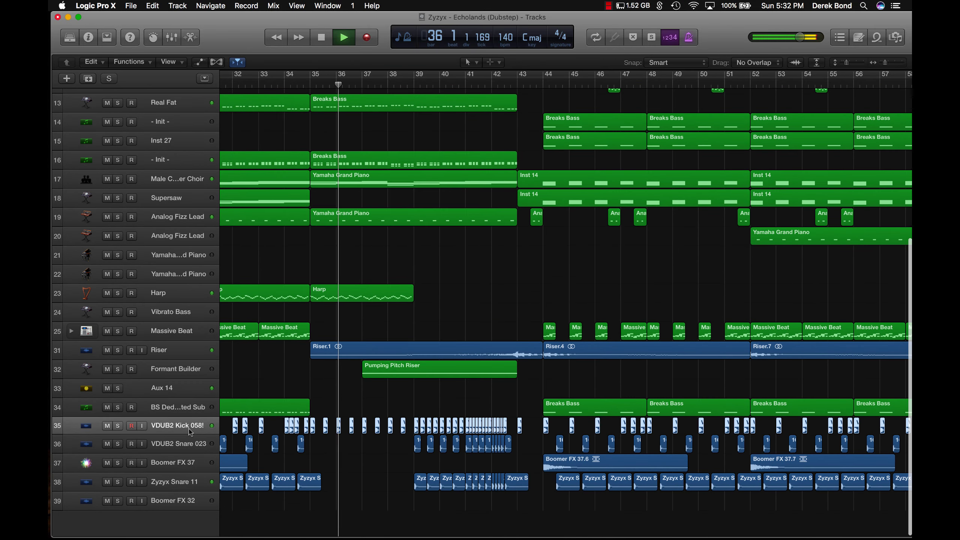
click(118, 424)
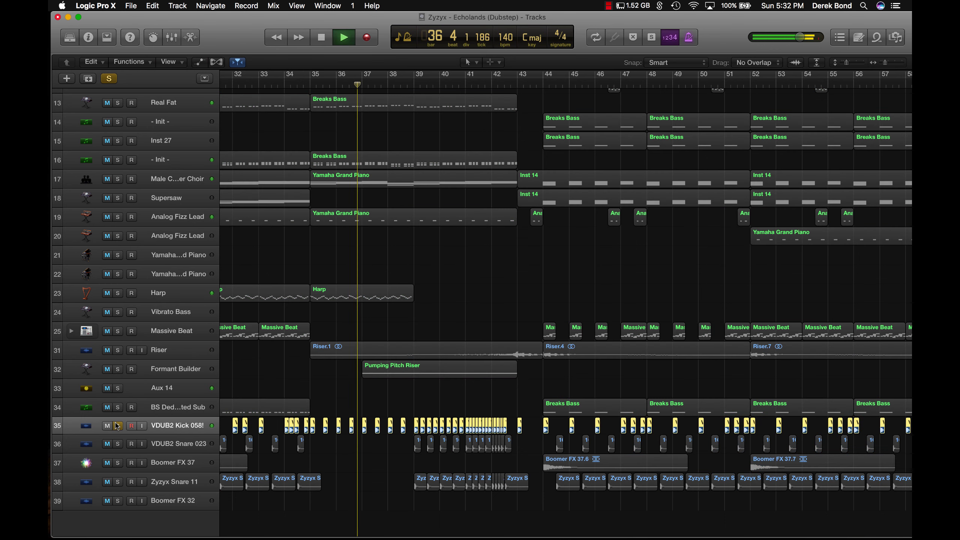
click(118, 443)
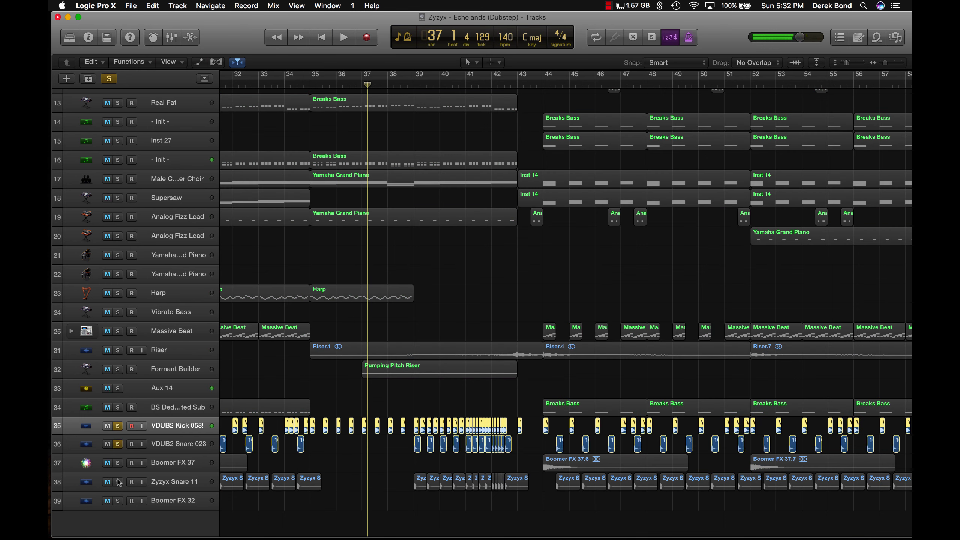
click(117, 481)
key(space)
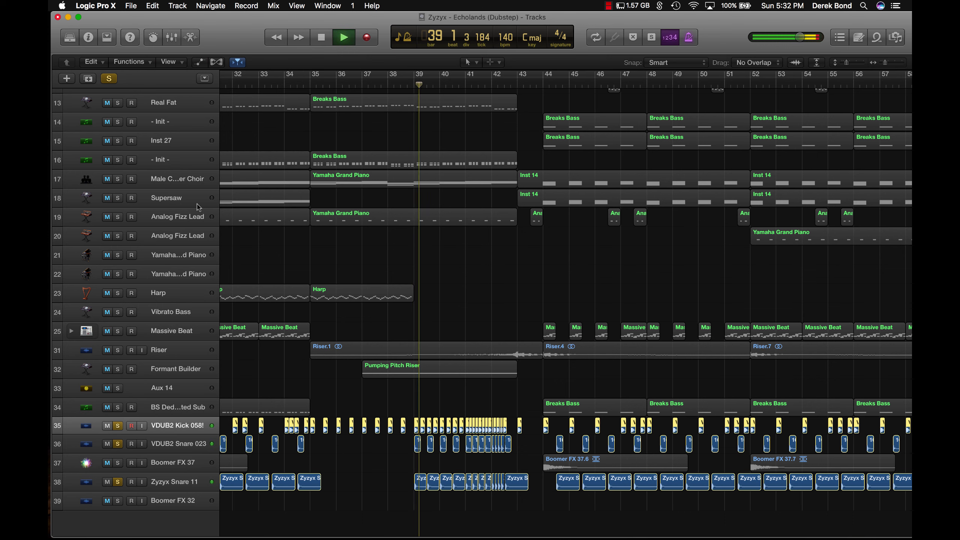
Step: Show the automation lanes of the soloed kick and snare build-up, stop around bar 41, hide the automation and clear all solos
key(a)
scroll(232, 92, down, 5)
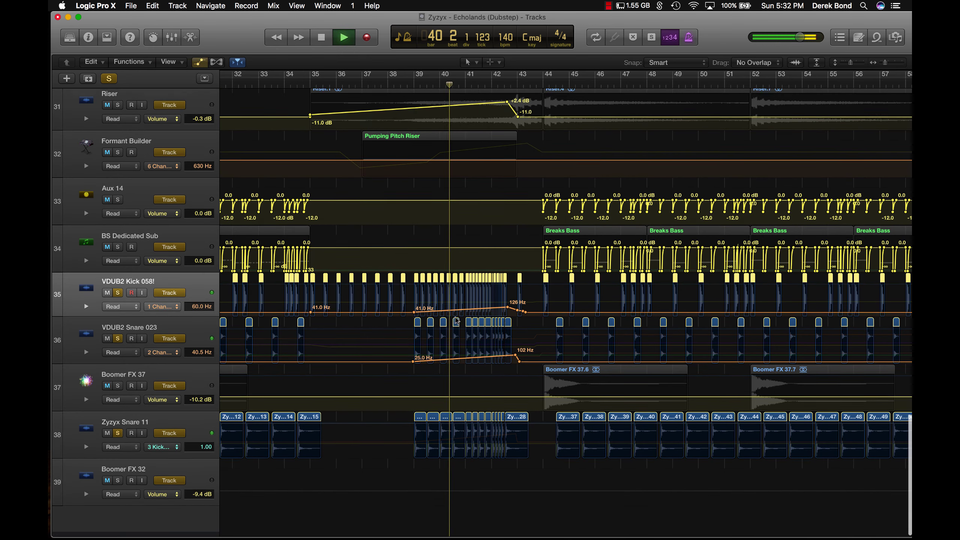
key(space)
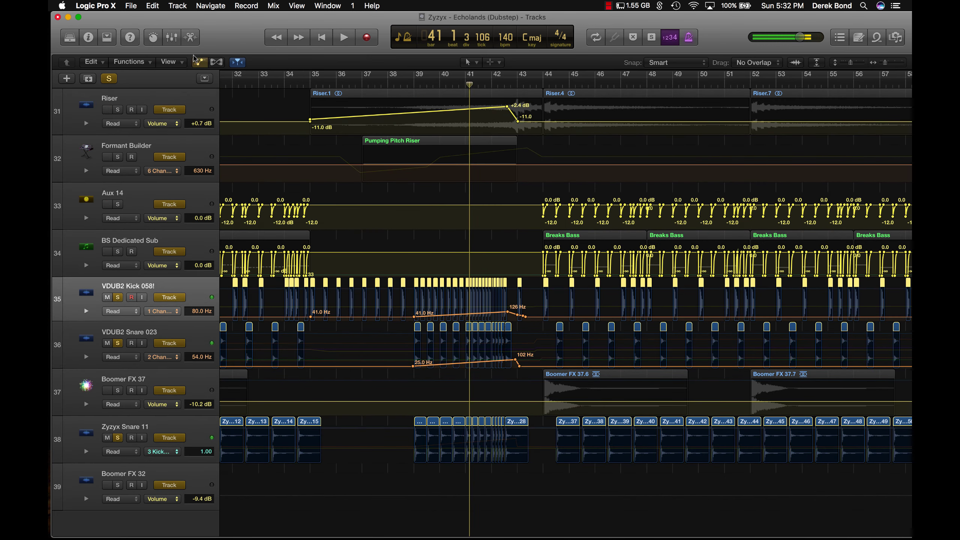
click(199, 61)
click(109, 78)
Step: Solo the Formant Builder track, check its preset in the Library, play it from bar 37, and clear the solo after stopping
click(157, 369)
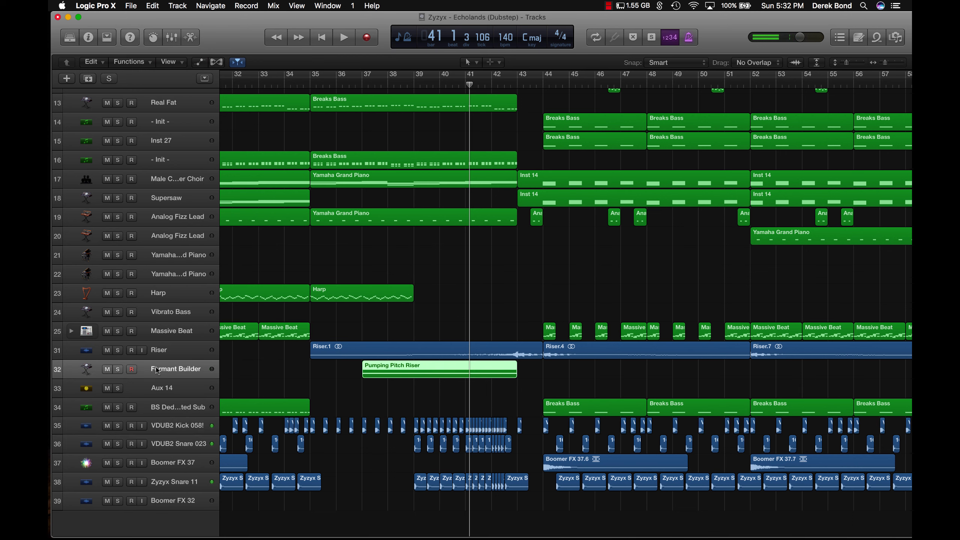
click(117, 369)
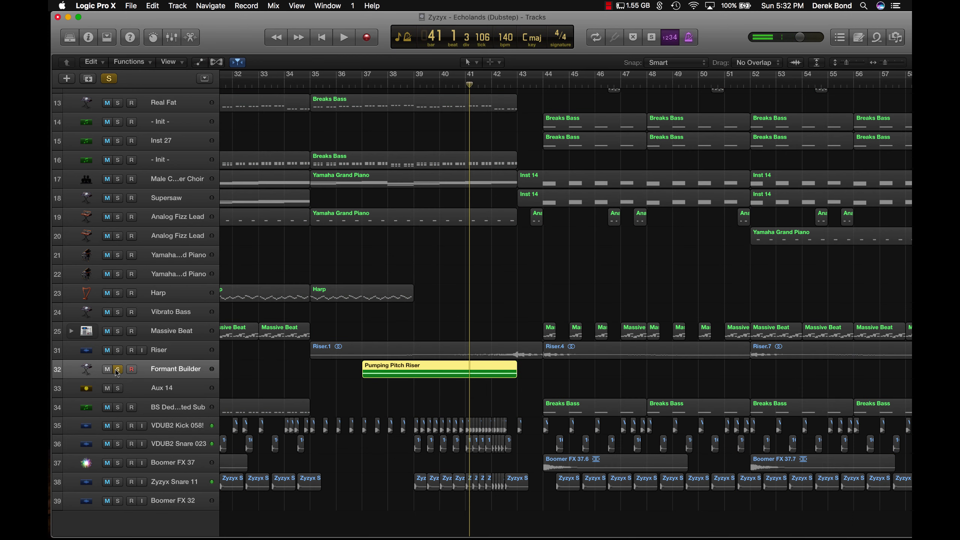
click(373, 91)
click(69, 38)
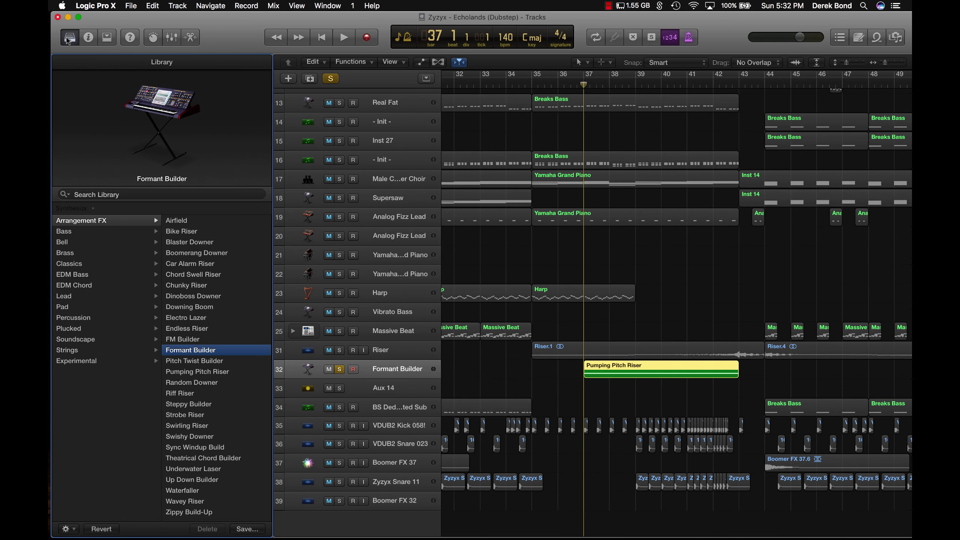
click(69, 38)
key(space)
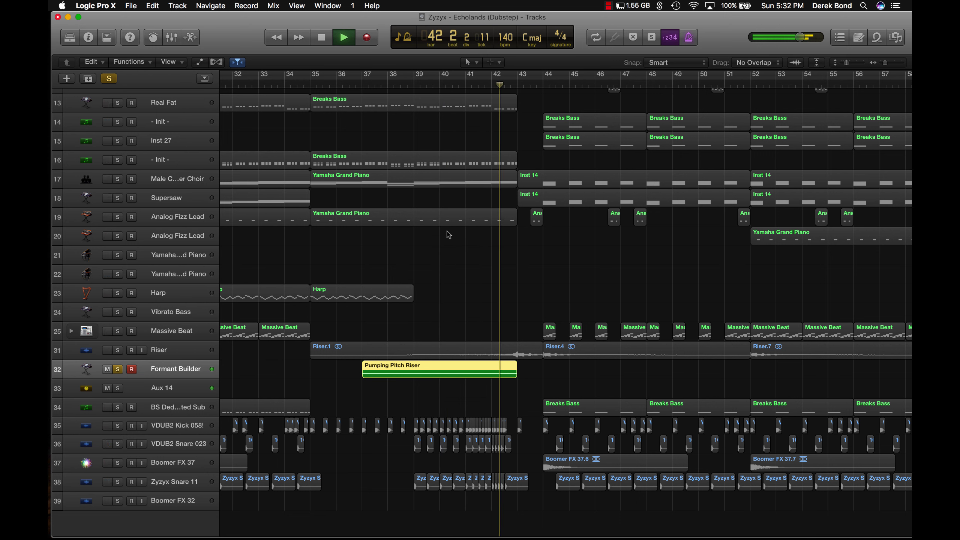
key(space)
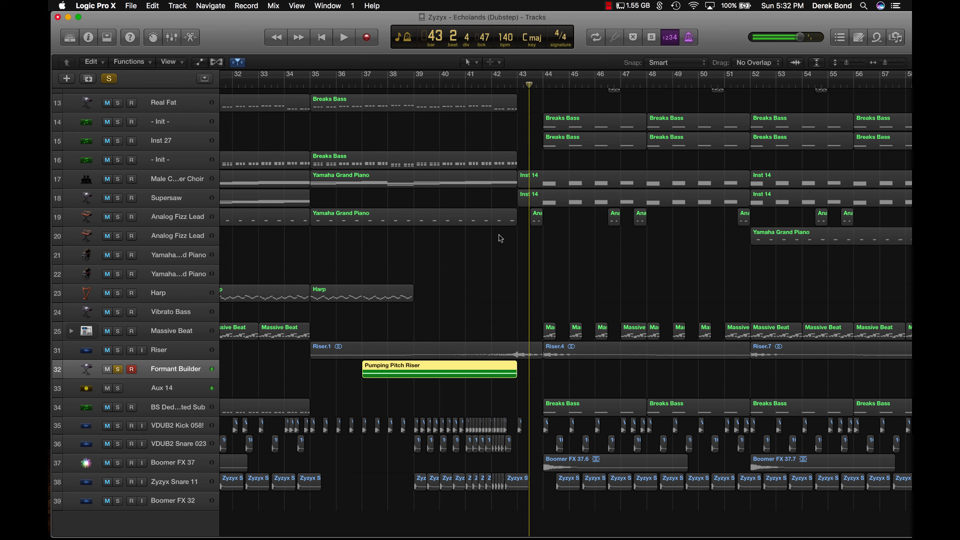
click(118, 369)
Step: Solo the Riser track, play it from just before bar 41, and clear the solo
click(170, 352)
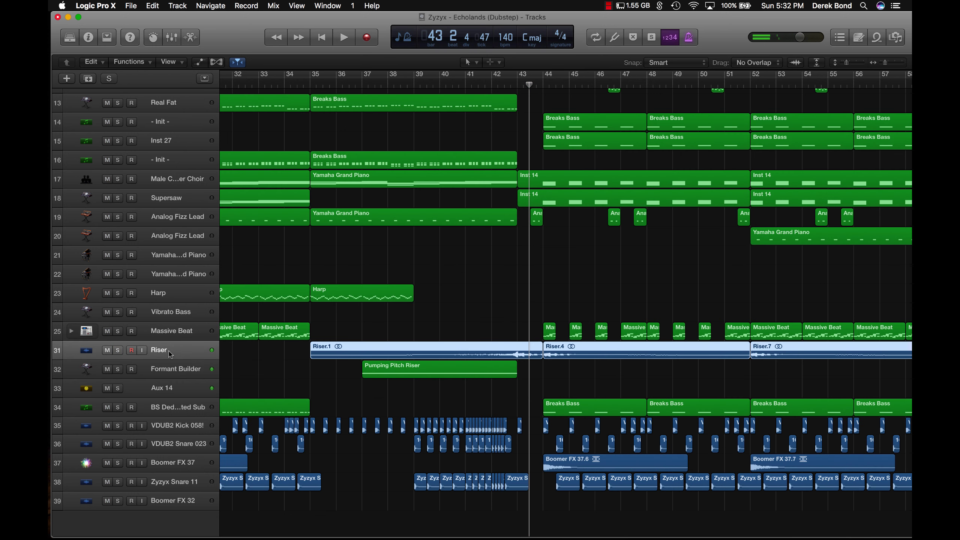
click(118, 350)
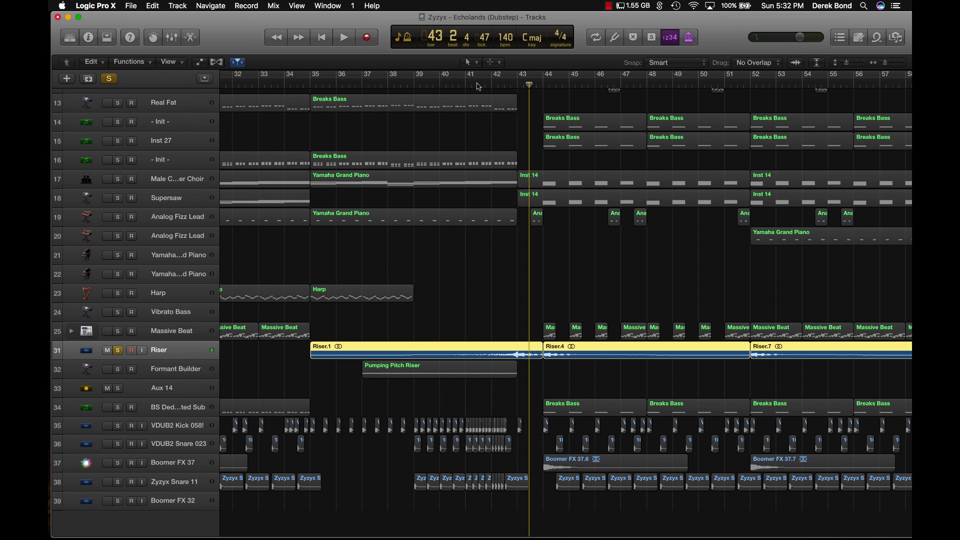
click(459, 86)
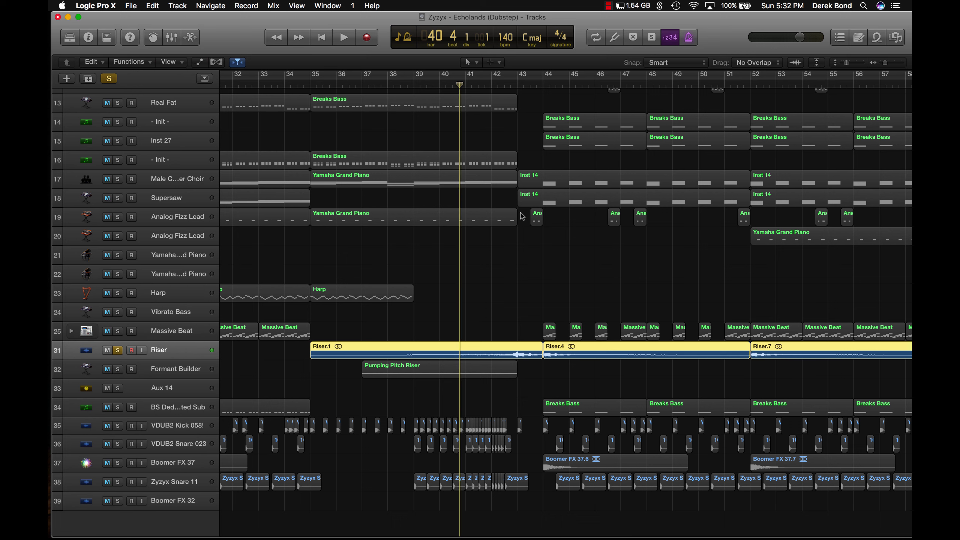
key(space)
click(118, 350)
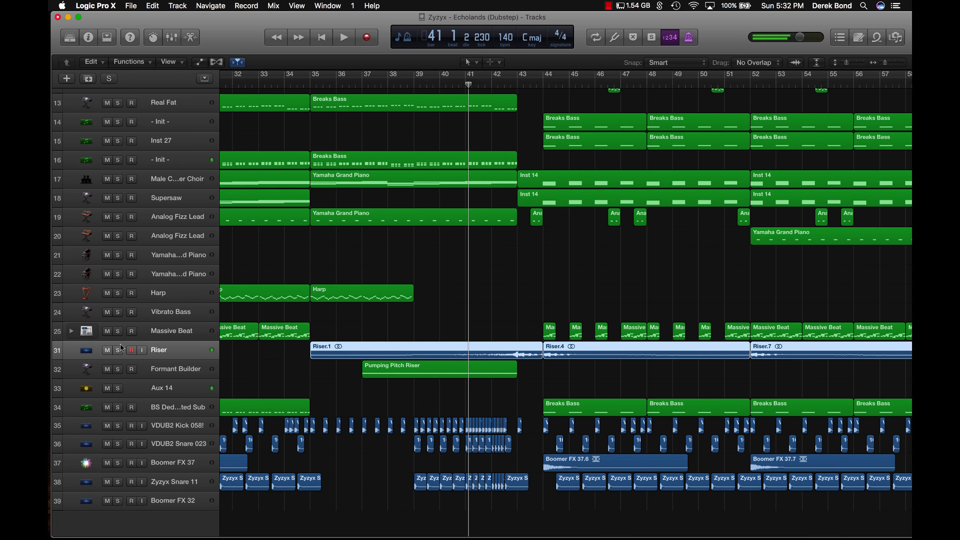
Step: Solo the Harp track, play it briefly from bar 35, and clear the solo
click(162, 301)
click(345, 268)
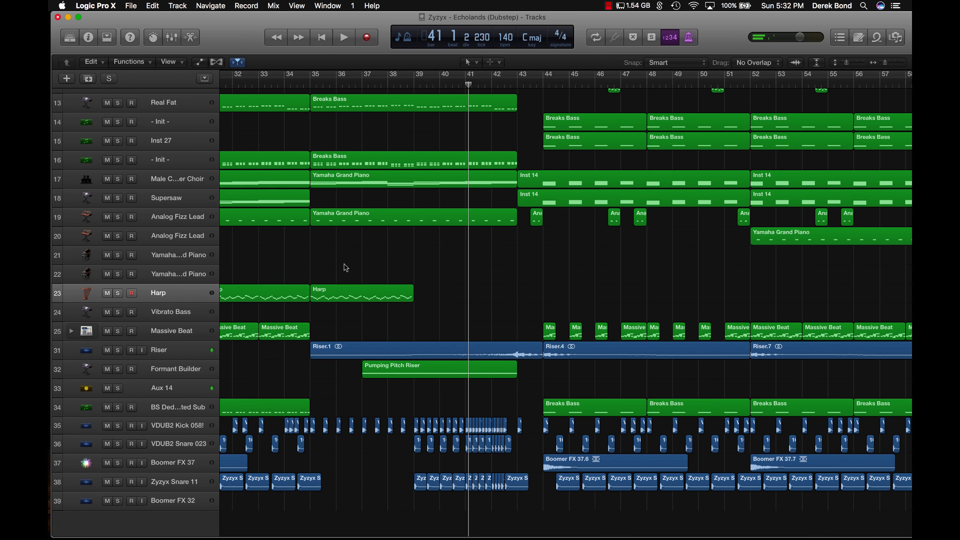
click(117, 293)
click(303, 83)
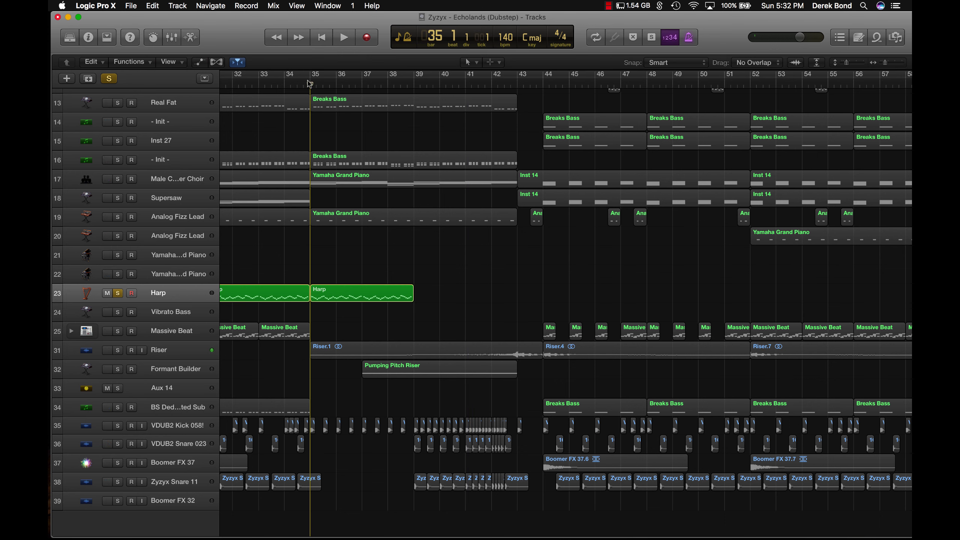
key(space)
click(118, 293)
Step: Review the tracks playing through bars 35 to 42, singling out the Init on track 16, the male choir and Real Fat
scroll(582, 212, up, 10)
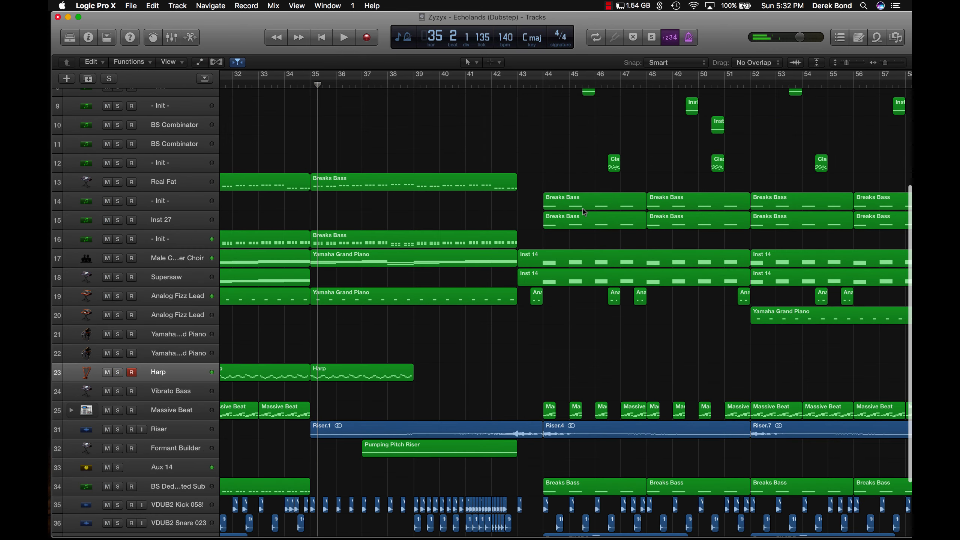
scroll(582, 212, left, 15)
scroll(584, 212, right, 15)
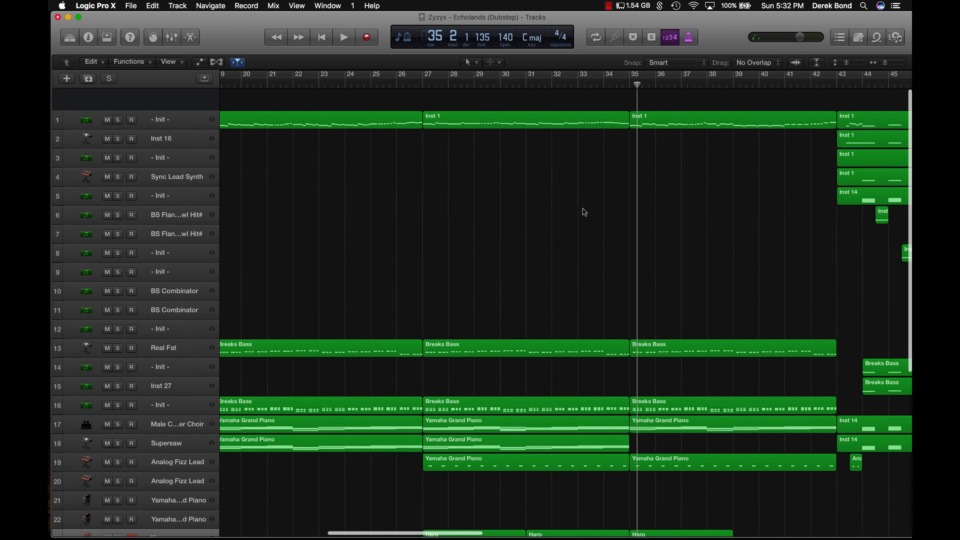
scroll(584, 212, down, 6)
scroll(585, 212, down, 3)
scroll(585, 212, right, 3)
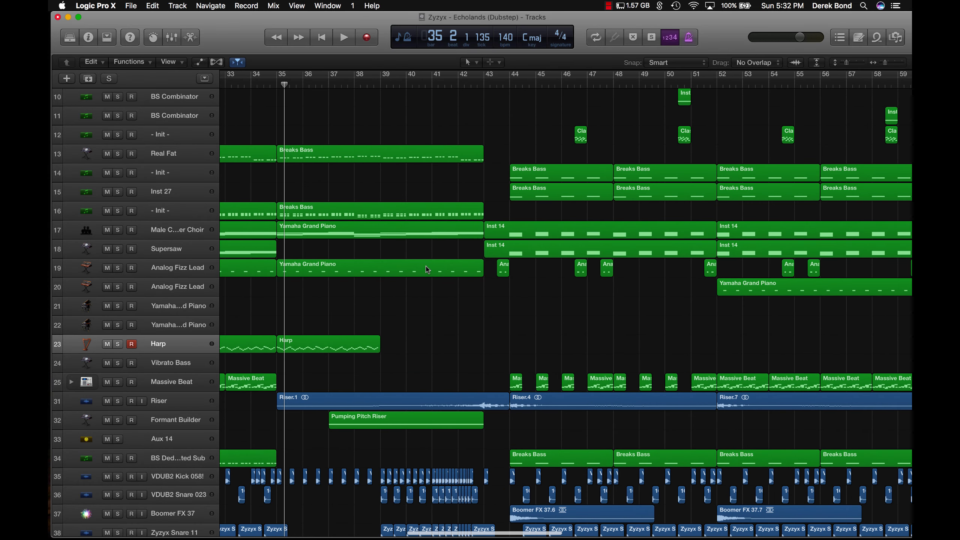
scroll(274, 266, up, 1)
click(195, 233)
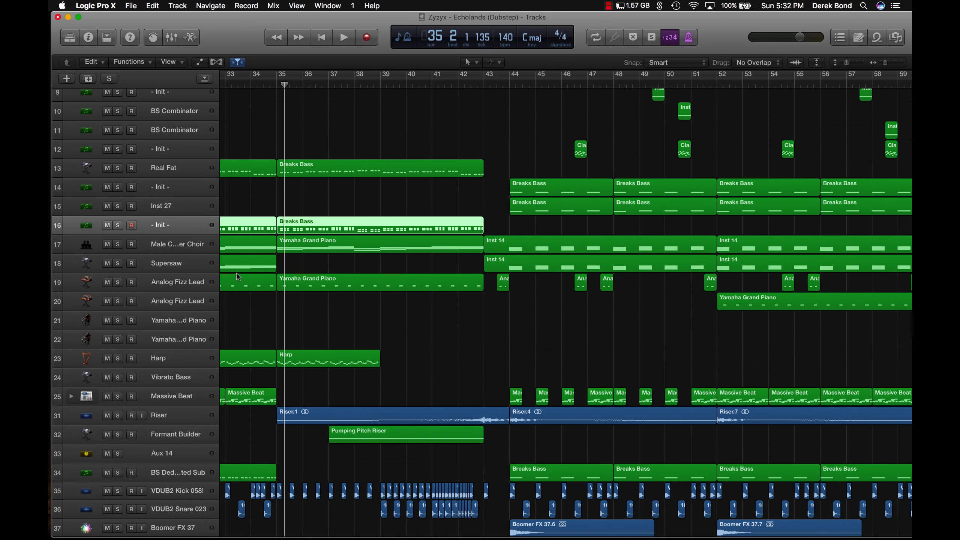
scroll(309, 288, up, 1)
click(205, 299)
click(203, 266)
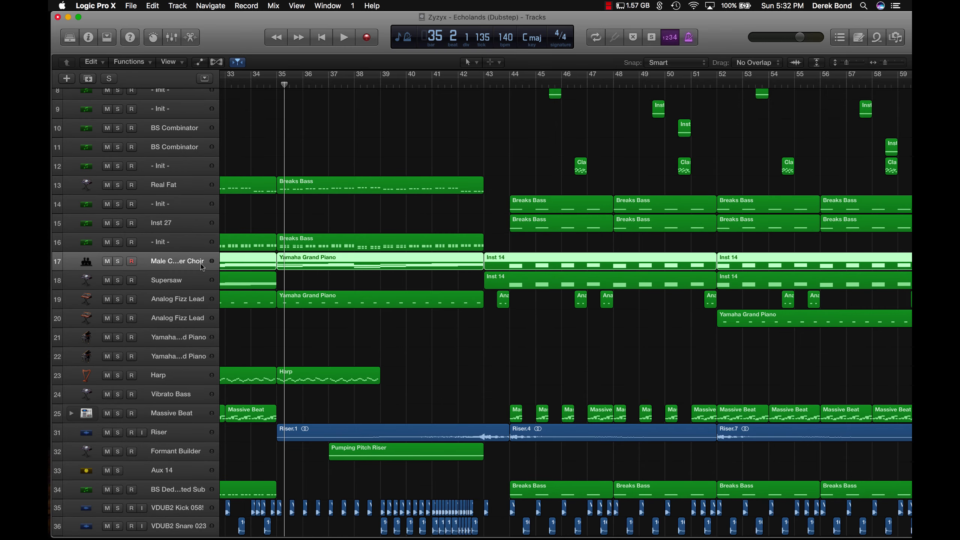
click(198, 187)
scroll(265, 223, up, 8)
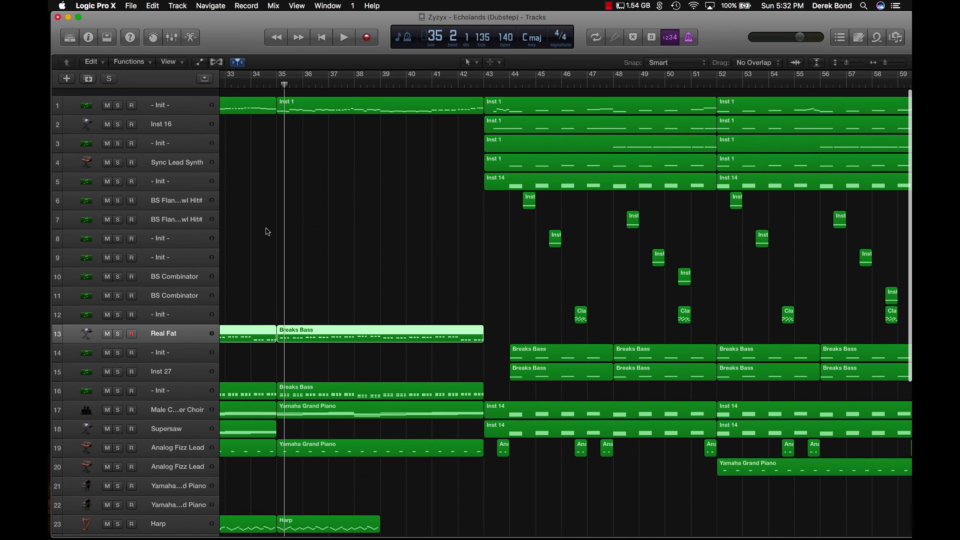
Step: Display the automation lanes of the upper synth tracks and hide them again
click(166, 111)
click(199, 62)
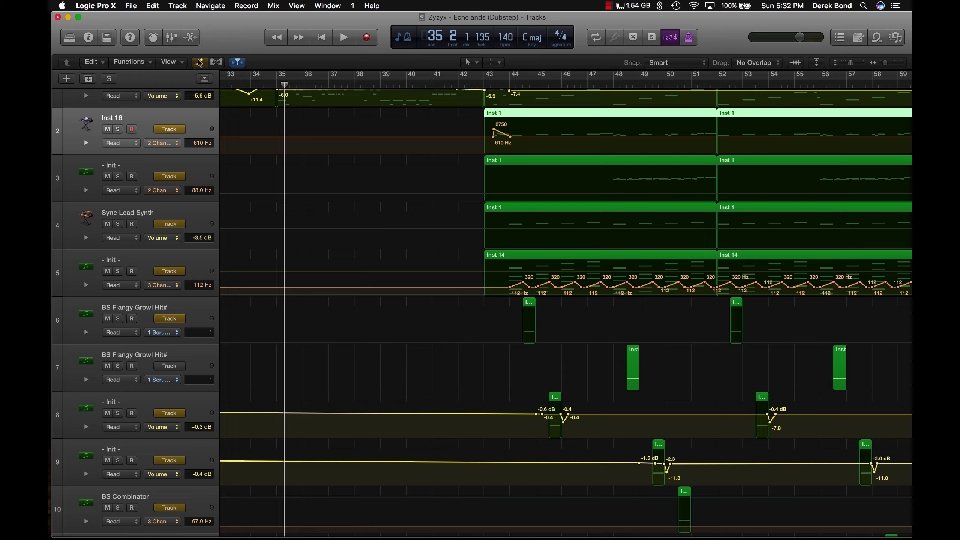
click(199, 63)
Step: Solo the Init synth on track 1, play from bar 35, clear the solo during playback, and stop after bar 43
click(118, 99)
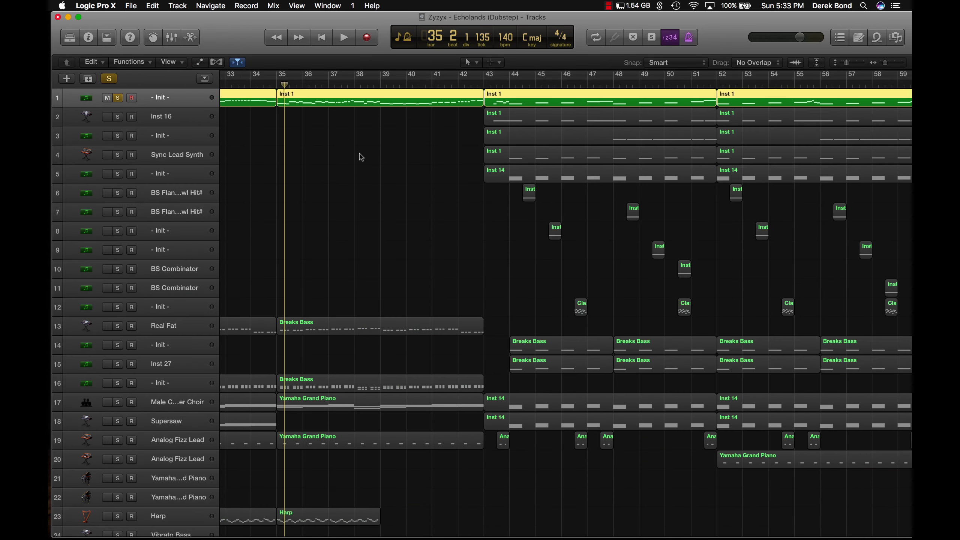
key(space)
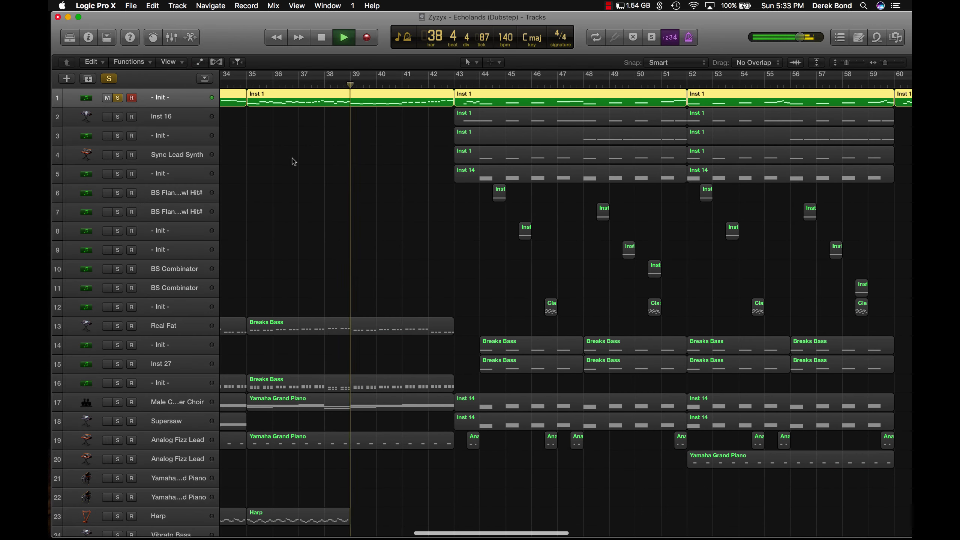
key(s)
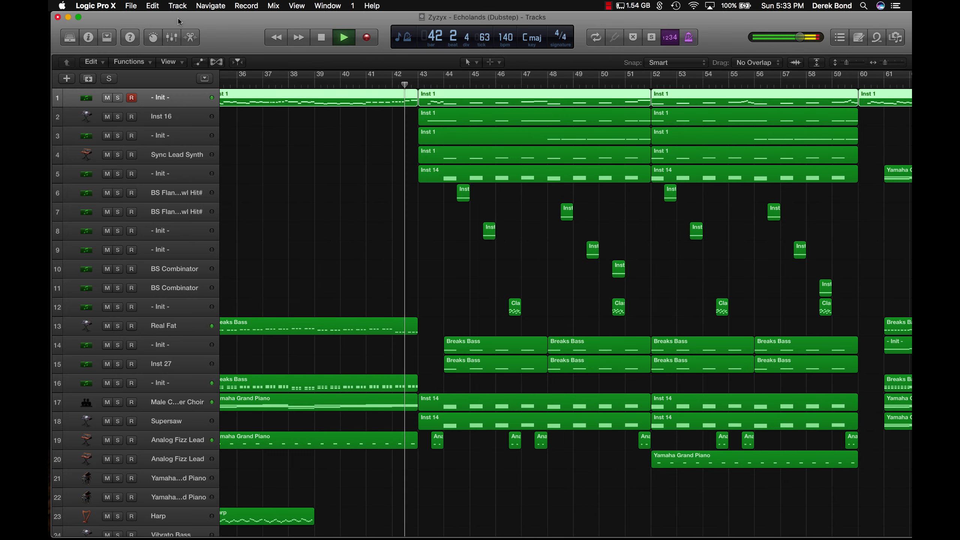
click(191, 37)
click(191, 37)
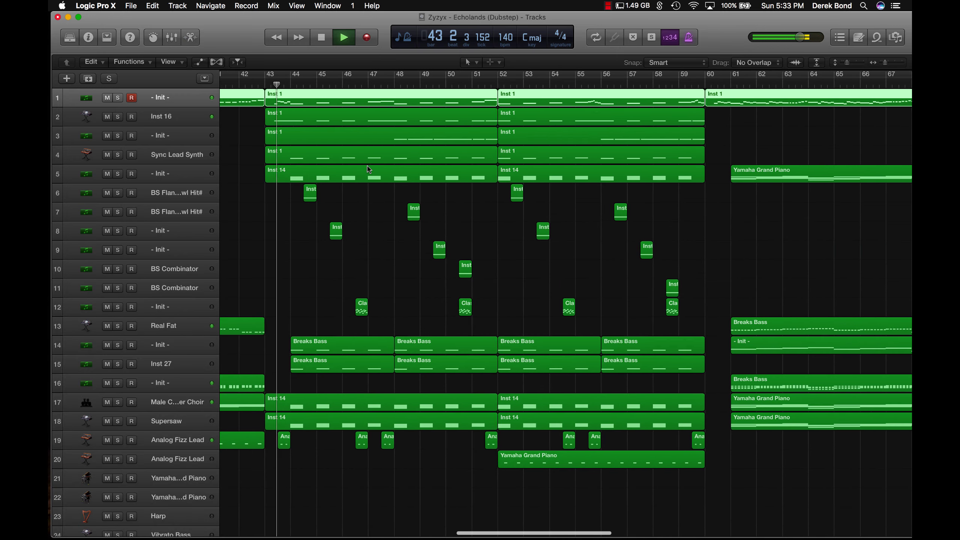
key(space)
Step: Place the playhead at bar 39 and examine the build-up and the tracks that enter from bar 43
scroll(475, 124, left, 10)
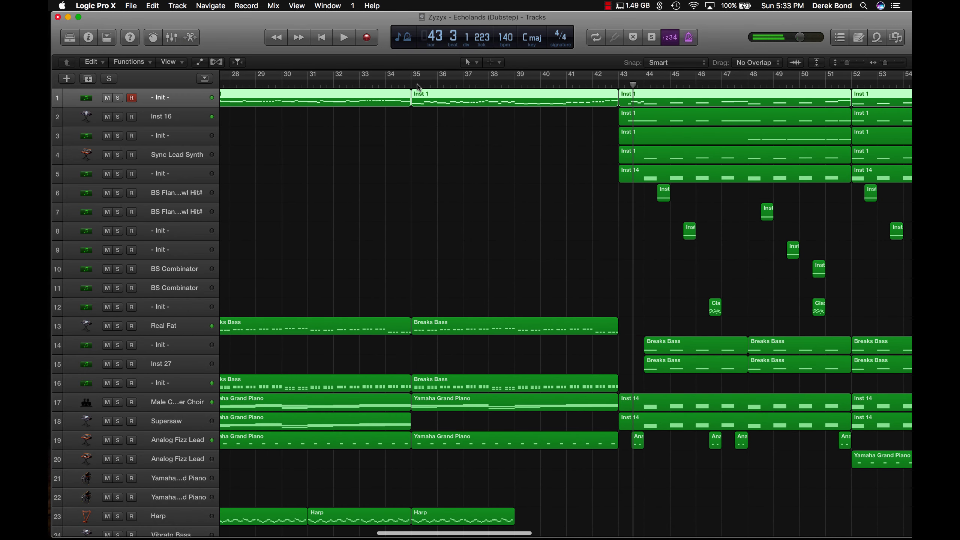
click(512, 84)
scroll(548, 151, right, 4)
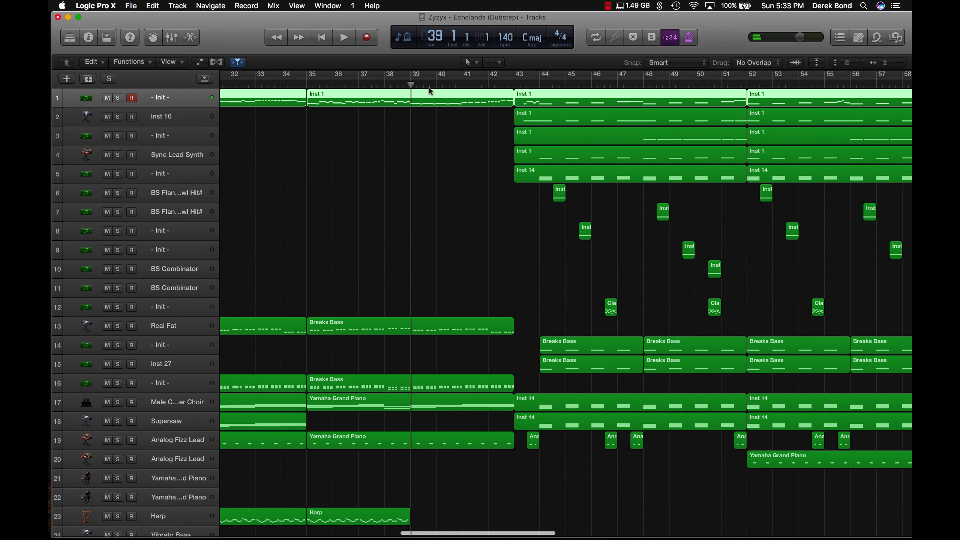
scroll(468, 119, down, 1)
scroll(469, 119, down, 6)
scroll(468, 119, right, 2)
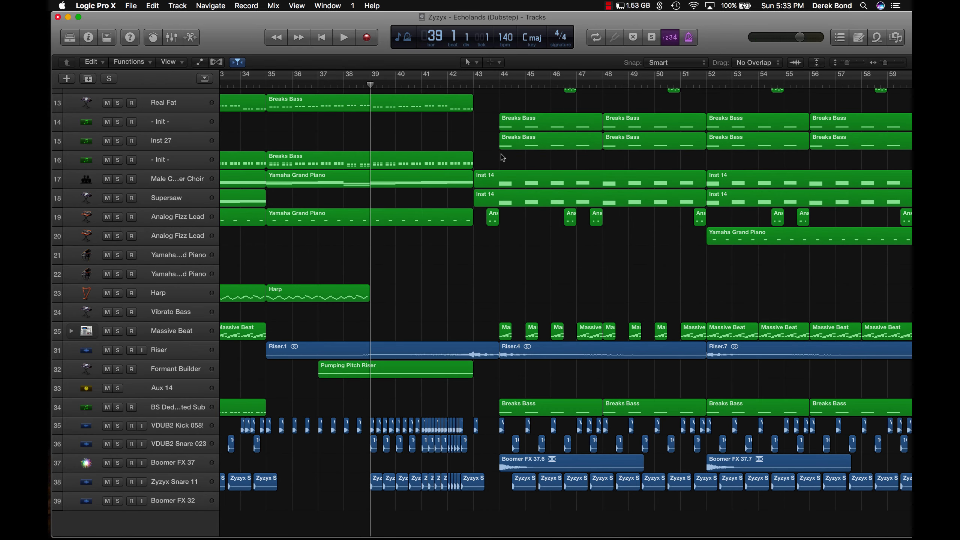
scroll(502, 158, up, 7)
scroll(518, 158, right, 1)
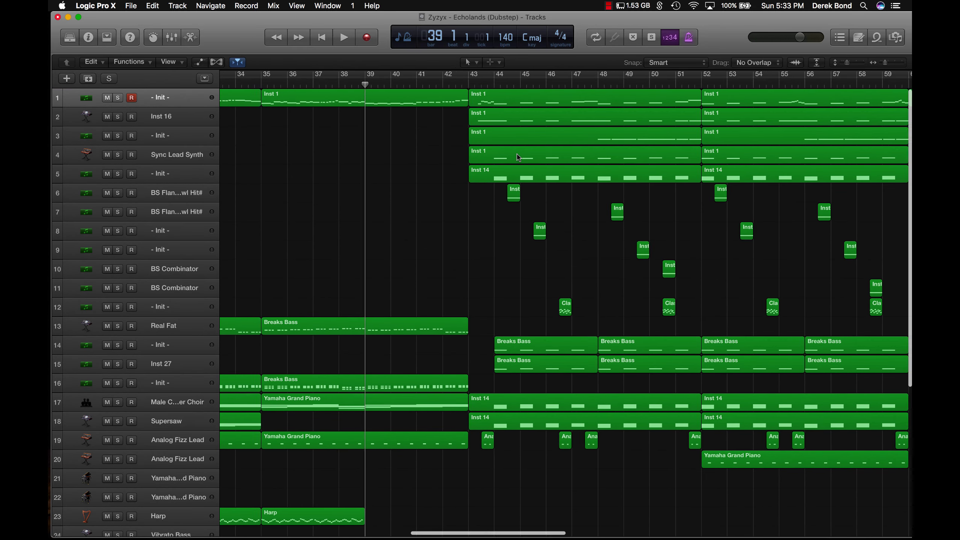
Step: Move the playhead to bar 43 and play the transition into the drop
scroll(518, 158, right, 3)
click(413, 84)
click(358, 85)
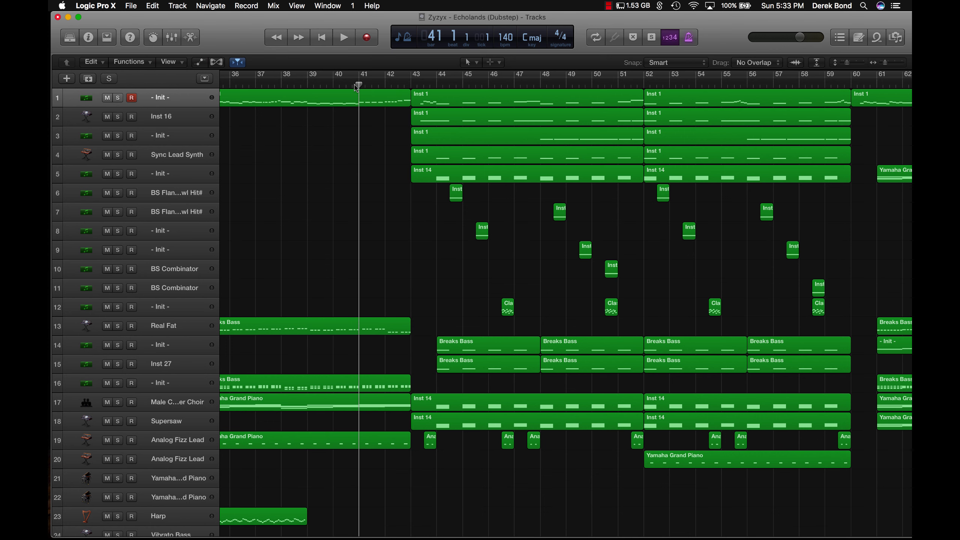
scroll(436, 124, right, 3)
scroll(437, 124, down, 7)
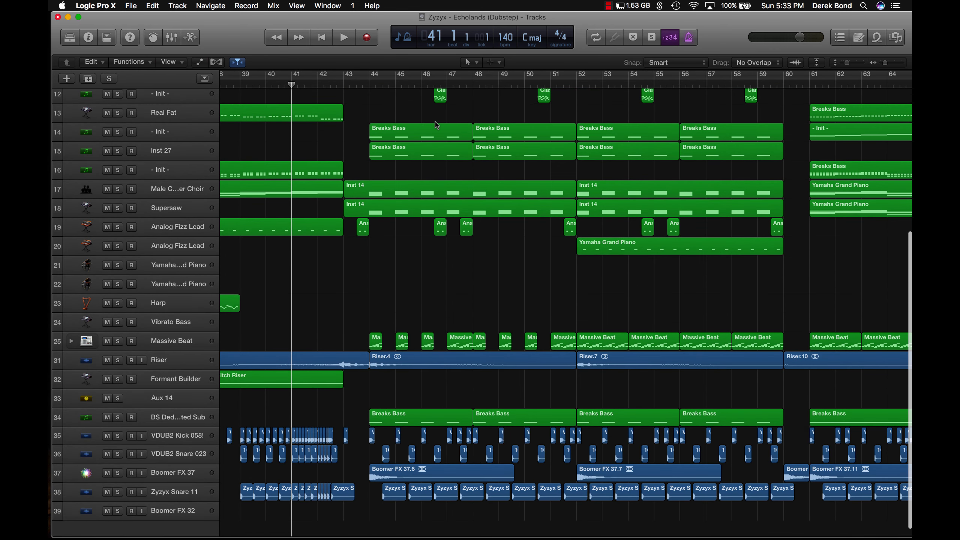
click(345, 84)
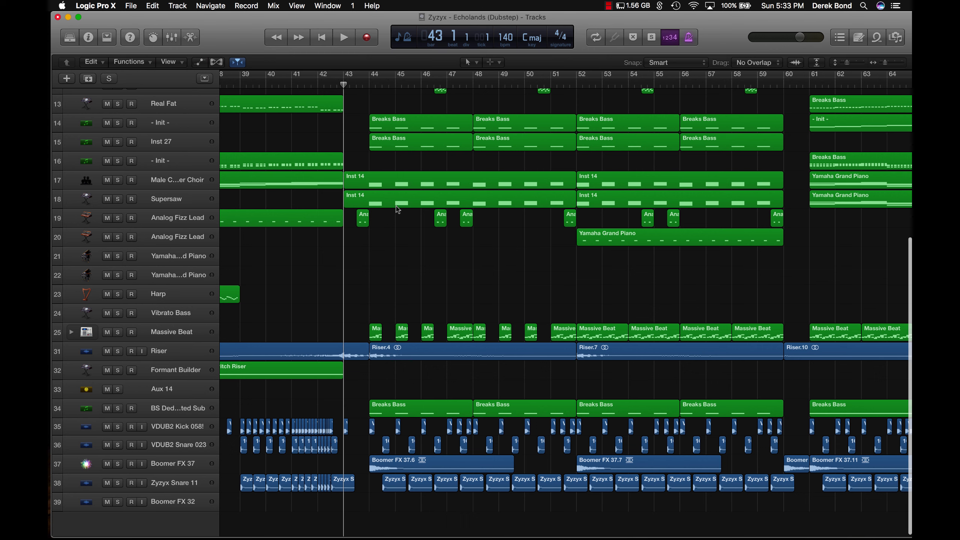
key(space)
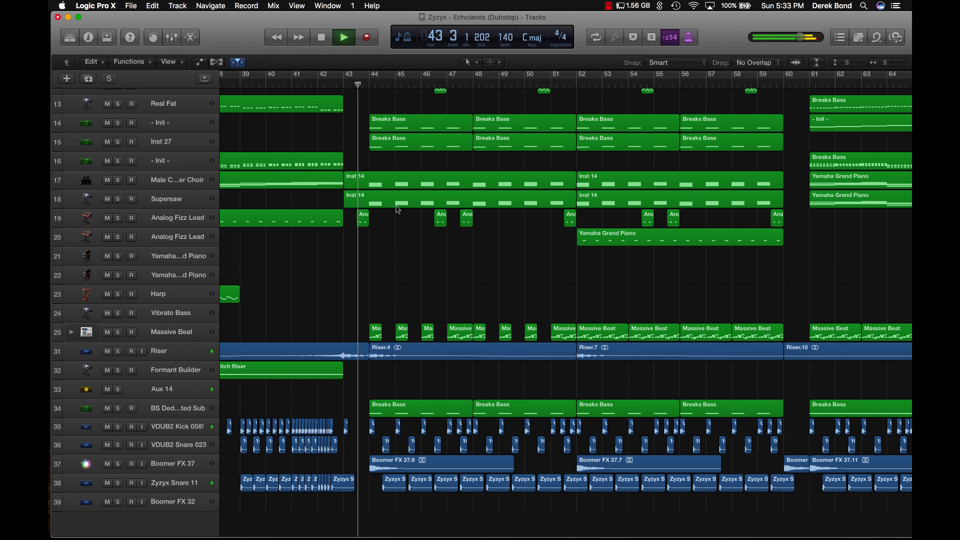
Step: Select the Init synth on track 1 and display the track automation lanes
scroll(329, 152, up, 7)
click(196, 101)
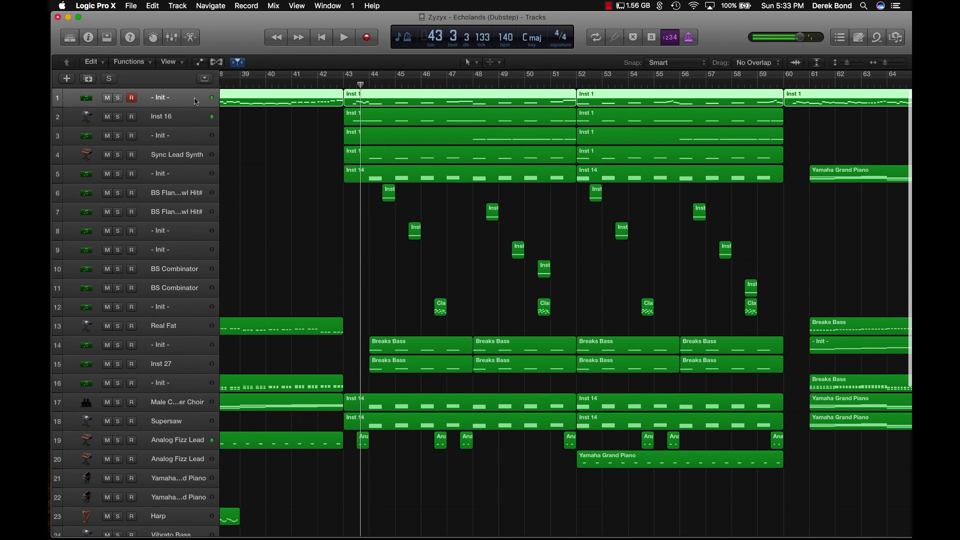
click(201, 63)
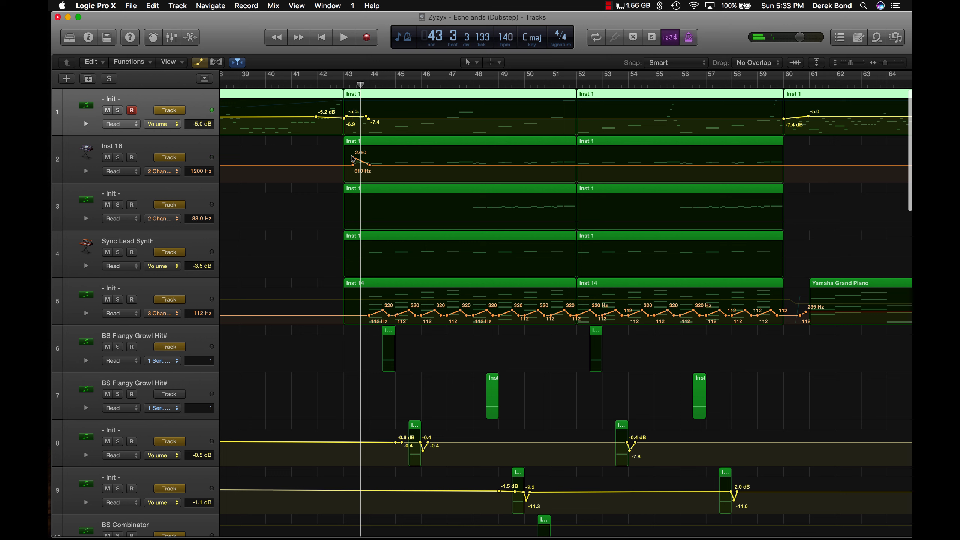
Step: Solo Inst 16 on track 2, play its filter sweep from beat 2 of bar 43, and clear the solo
click(191, 146)
click(117, 157)
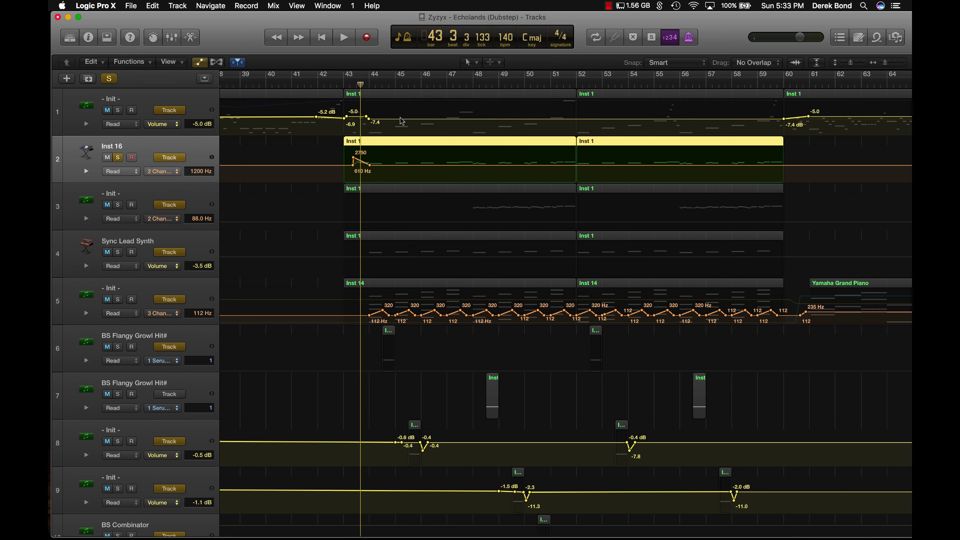
click(355, 85)
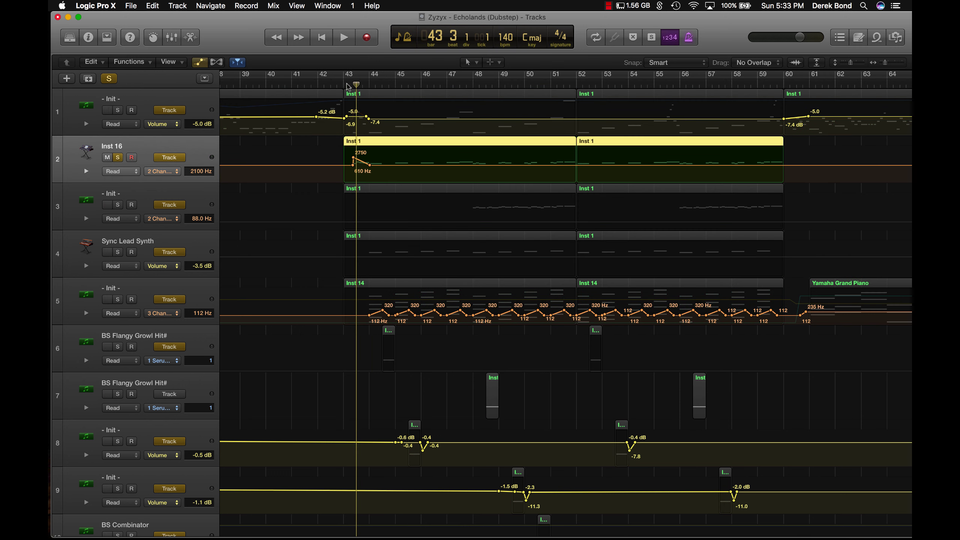
click(338, 86)
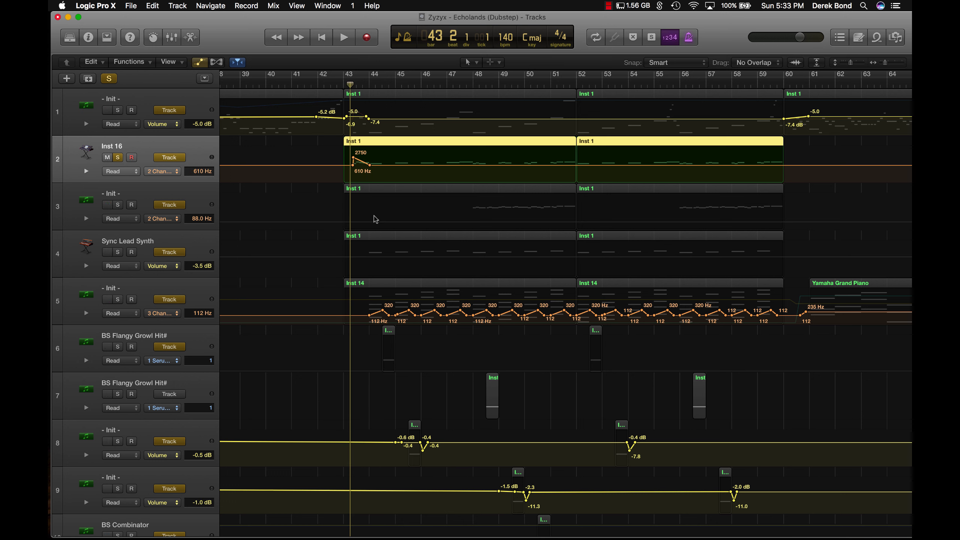
key(space)
key(space)
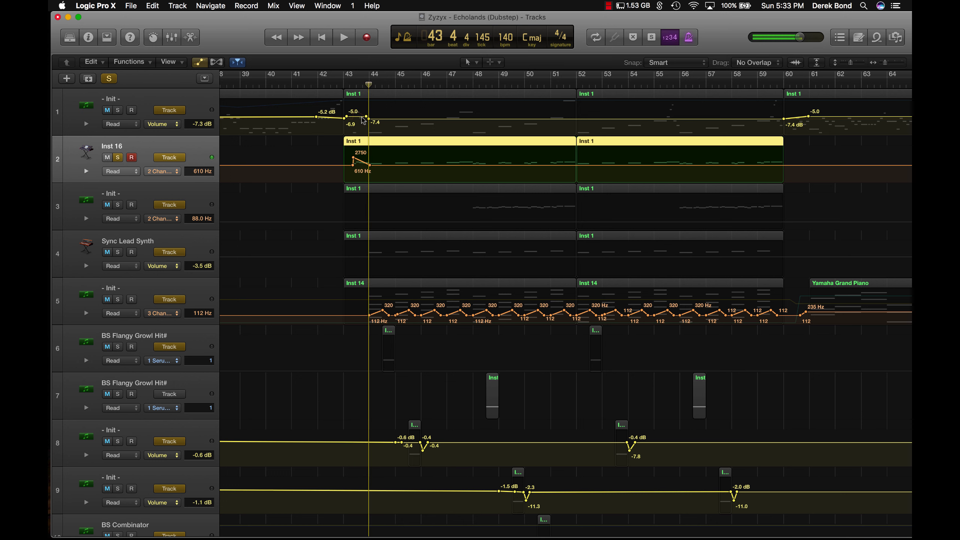
key(s)
Step: Look through the automation parameters available for the Init synth on track 1, including its Channel EQ cut frequencies
click(162, 124)
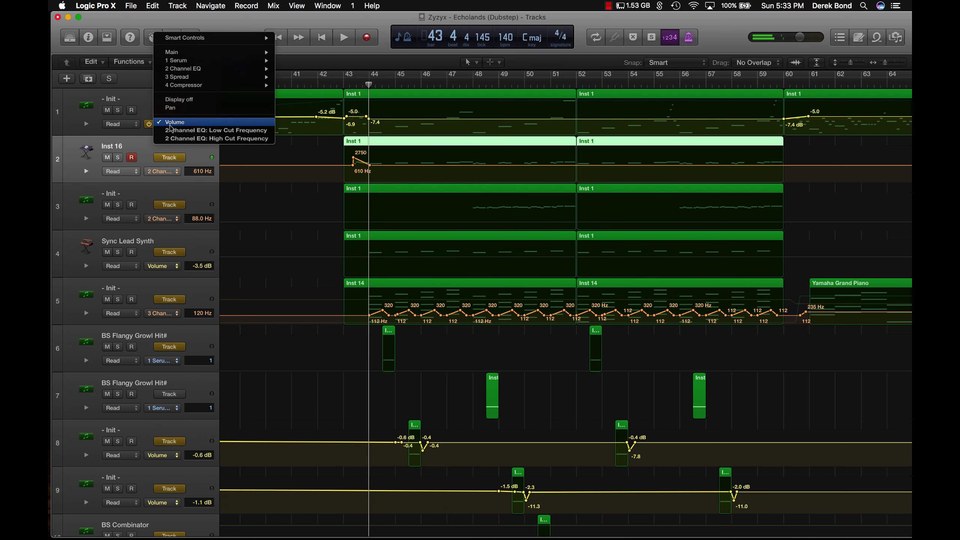
click(207, 135)
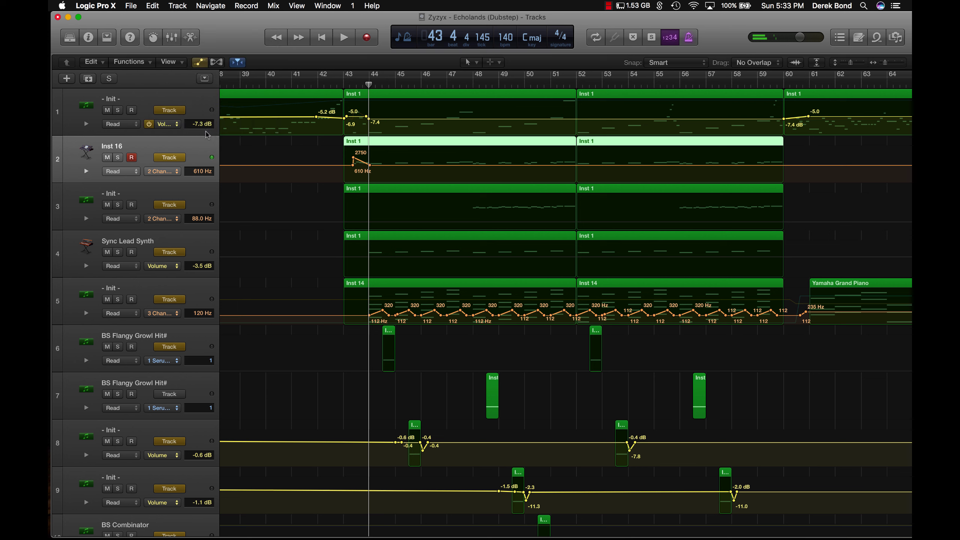
Step: Play track 1 soloed from just before bar 44, and clear its solo
click(355, 85)
key(space)
key(s)
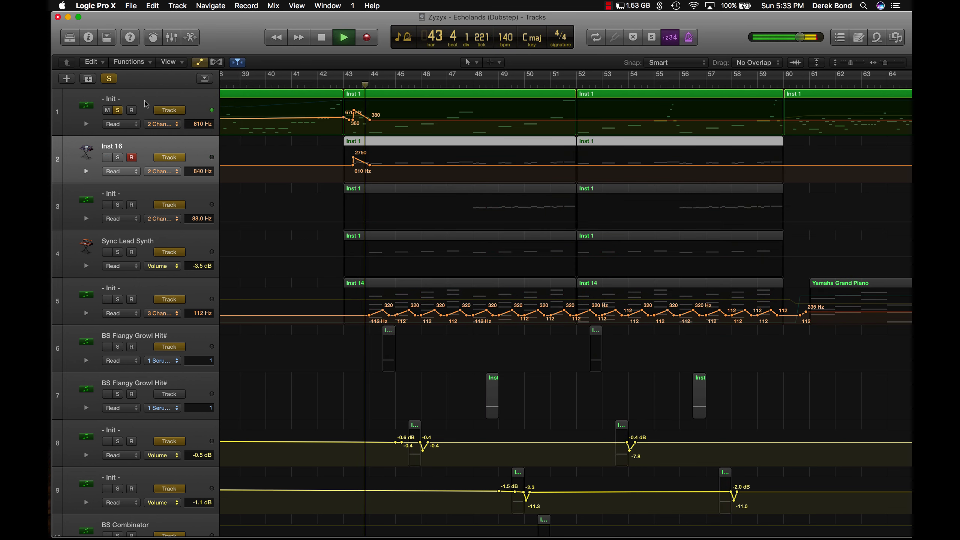
click(117, 109)
scroll(417, 220, right, 3)
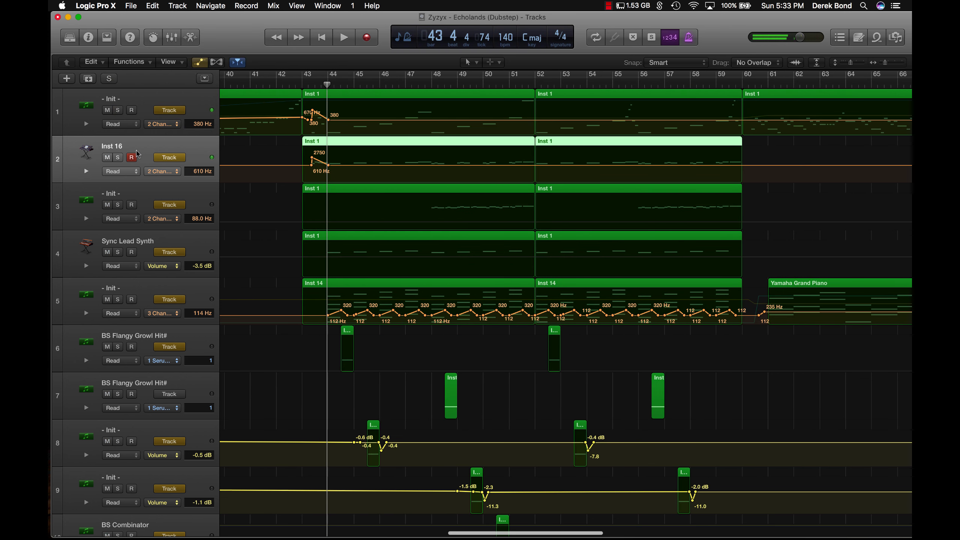
Step: Solo the Inst 16 track and look over its two regions between bars 43 and 60
click(121, 157)
scroll(446, 185, right, 5)
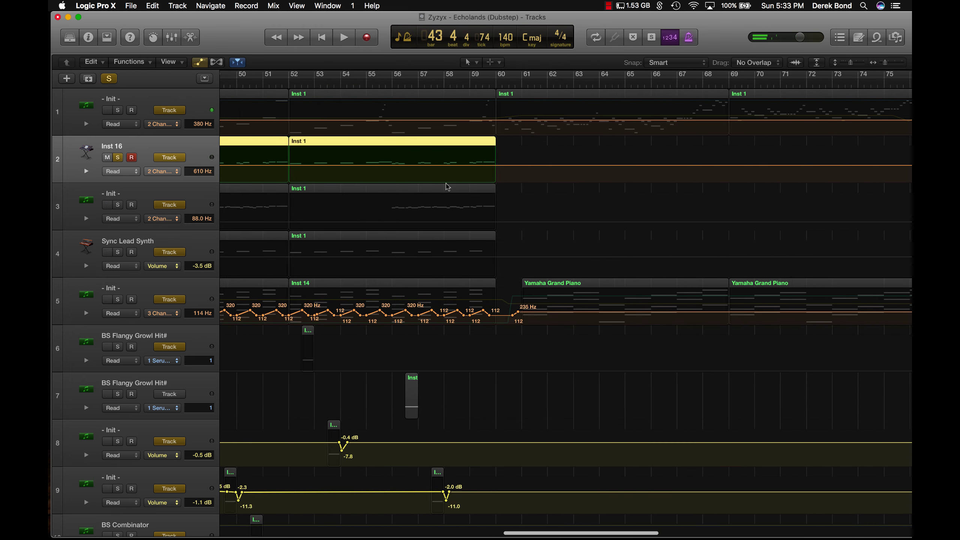
scroll(447, 186, left, 6)
scroll(447, 187, left, 1)
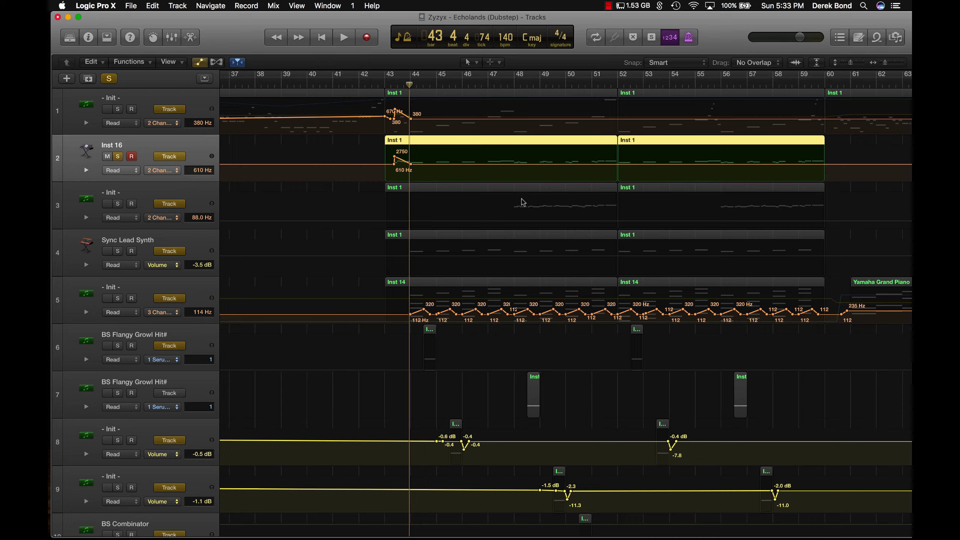
scroll(523, 202, right, 2)
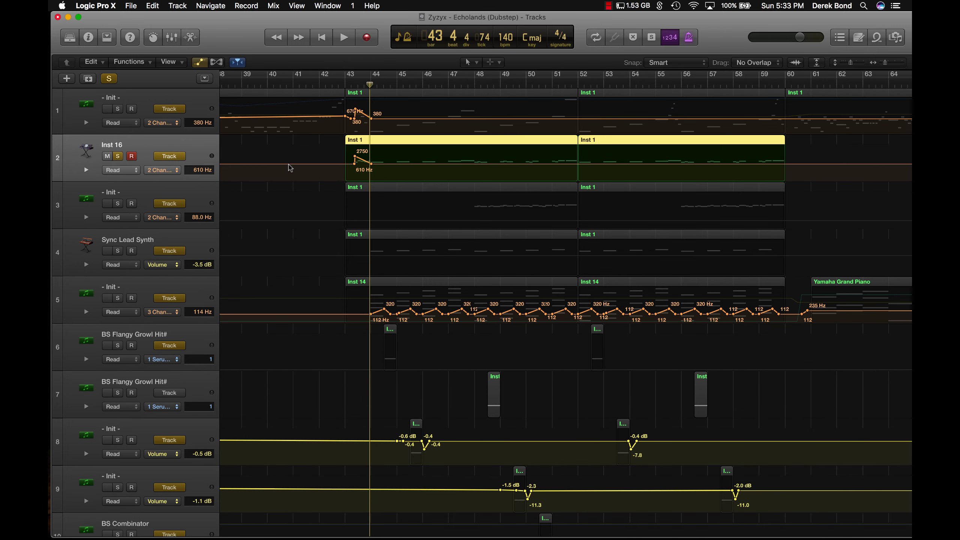
Step: Play track 1 and Inst 16 soloed together, drop Inst 16 from the solo to compare, and clear both solos
click(118, 109)
key(space)
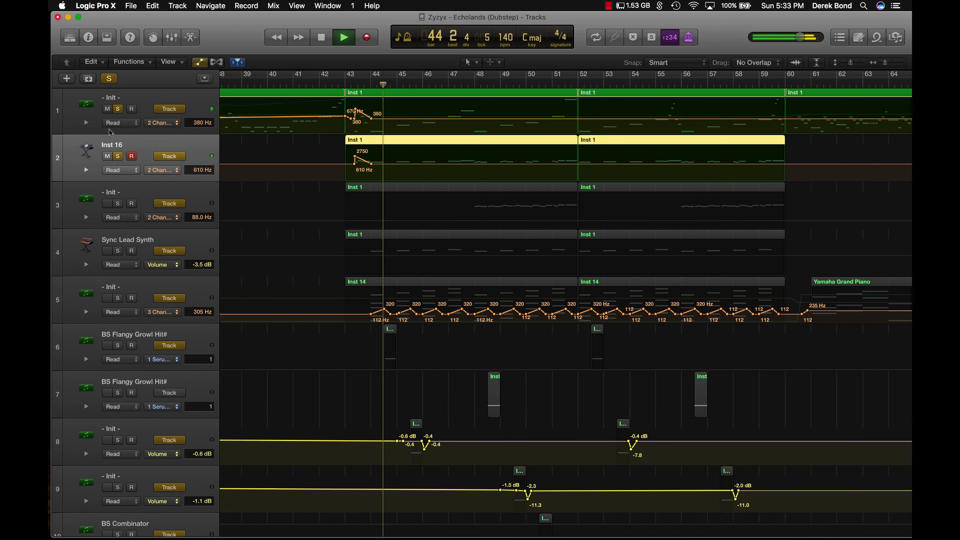
click(118, 156)
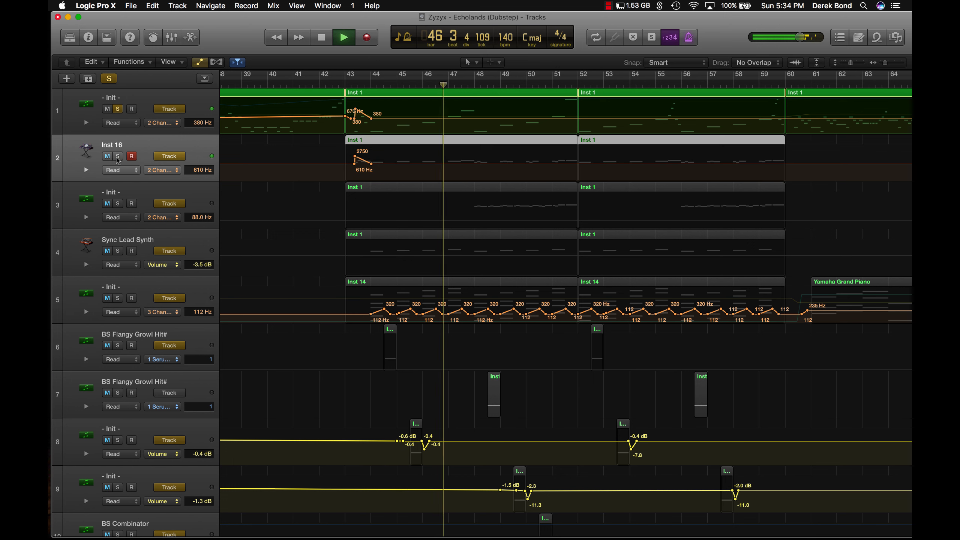
key(space)
click(117, 109)
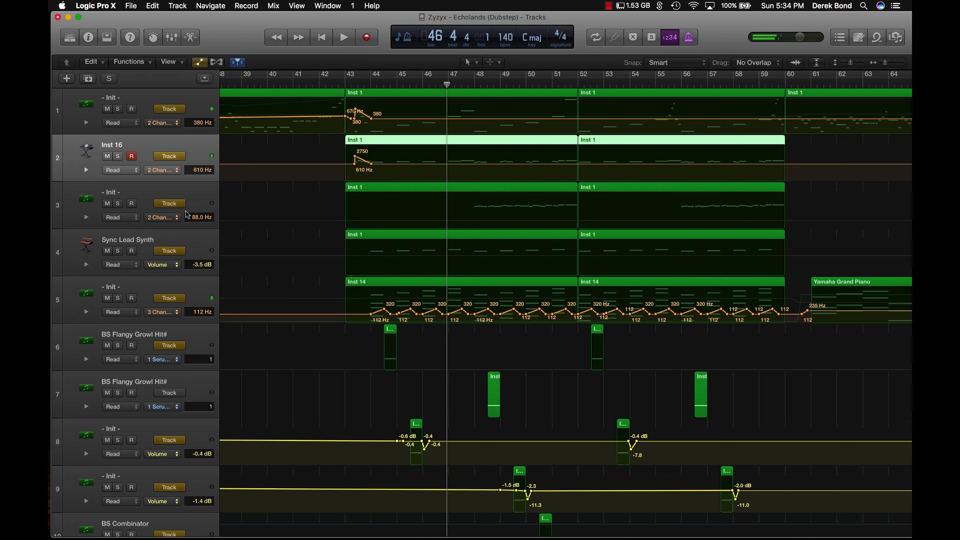
Step: Solo track 3 and play it from about bar 48, switching its solo off and on to compare it with the mix
click(173, 192)
click(118, 204)
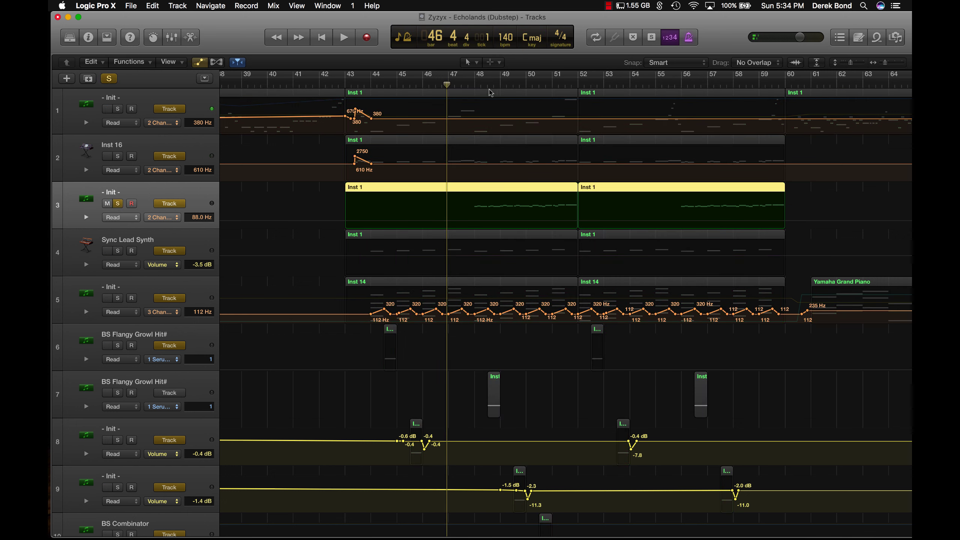
click(474, 85)
key(space)
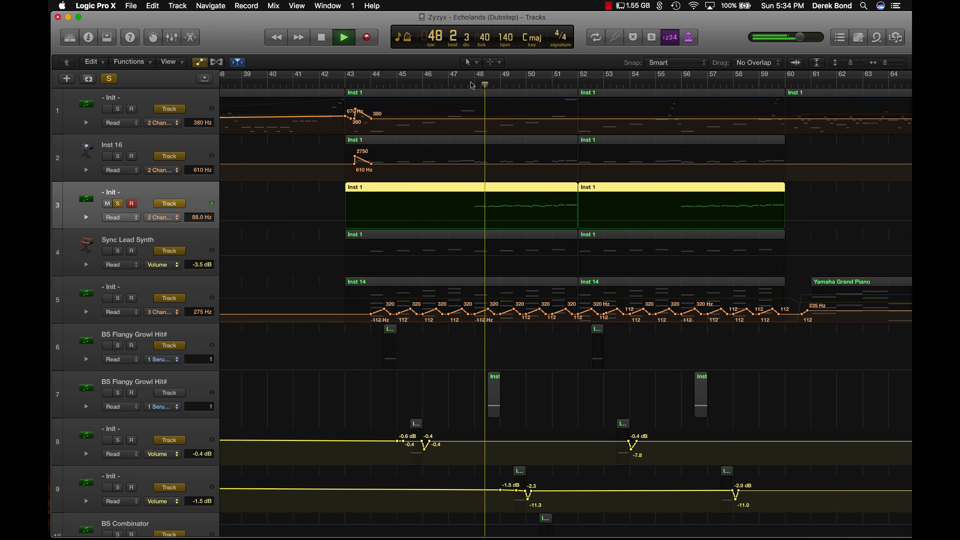
click(118, 204)
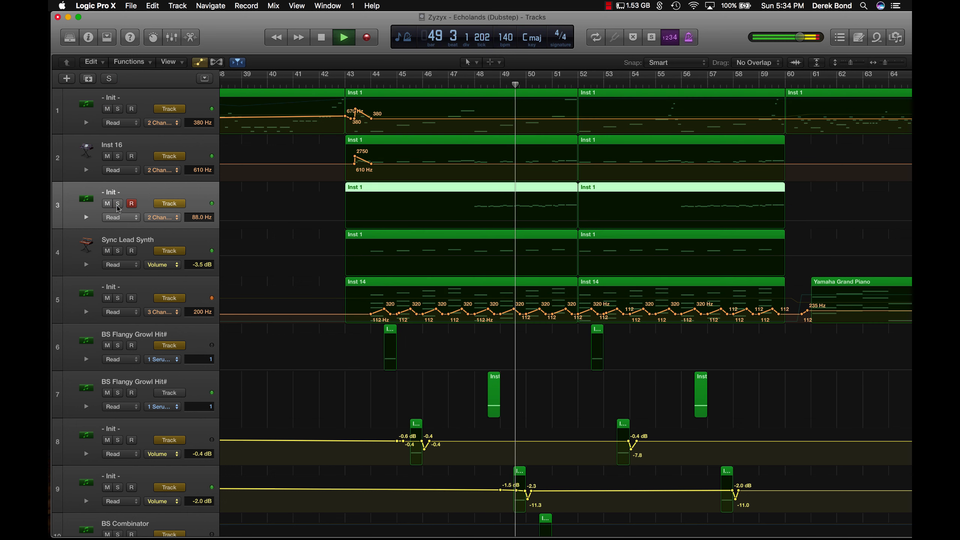
click(118, 204)
key(space)
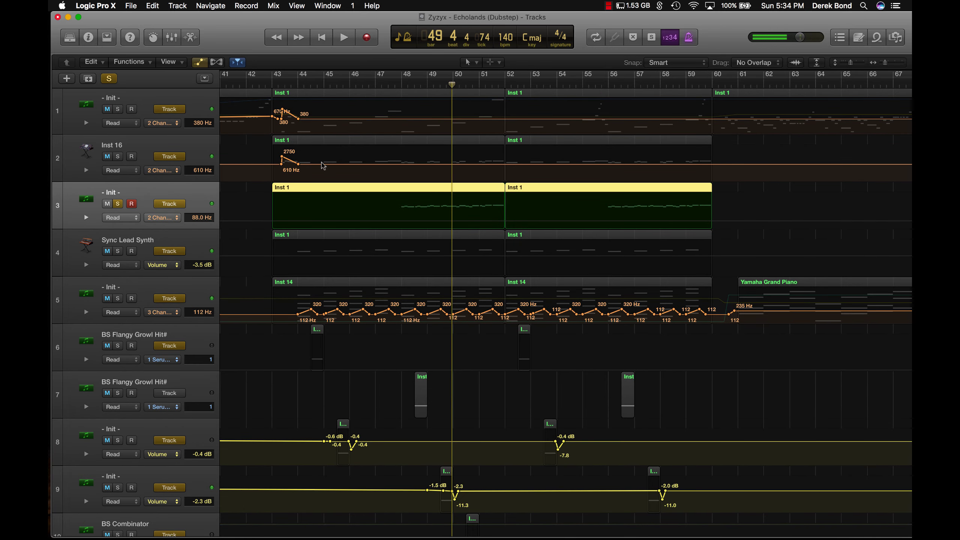
Step: Play the full mix from bar 48, briefly toggling track 3's solo, and leave the track unsoloed
scroll(708, 179, right, 5)
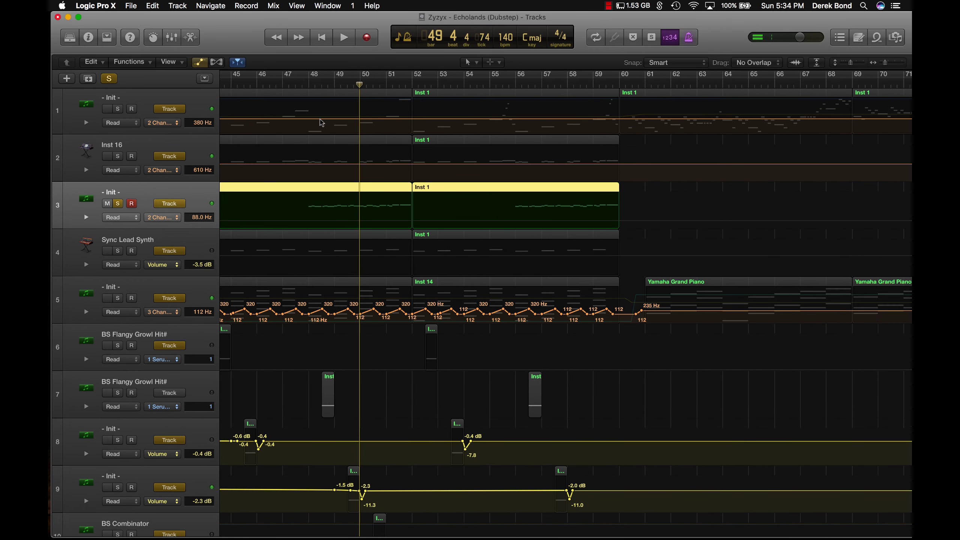
click(308, 82)
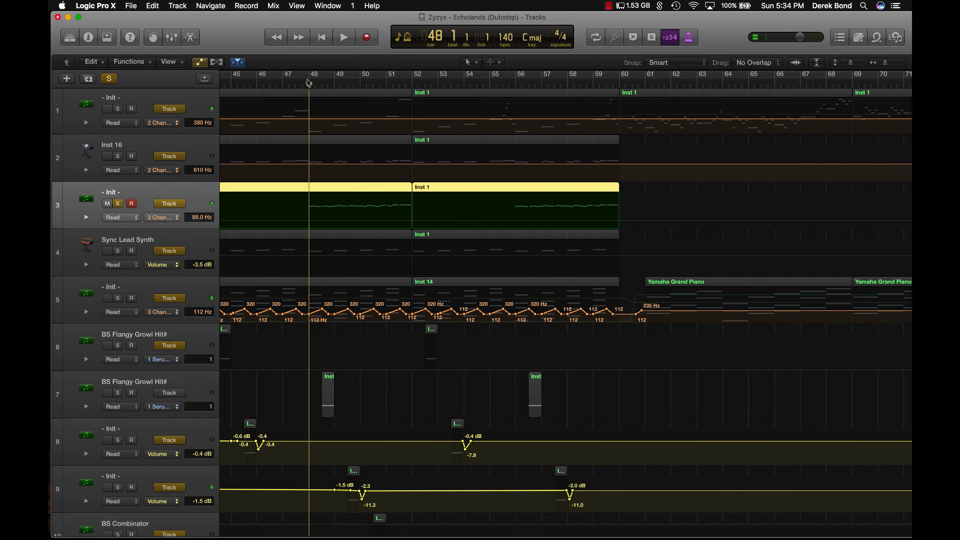
click(117, 205)
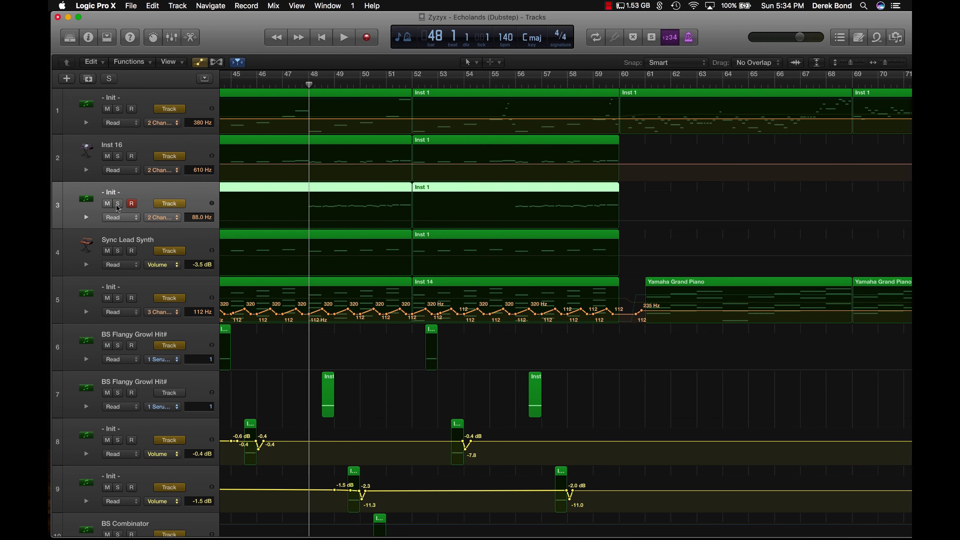
key(space)
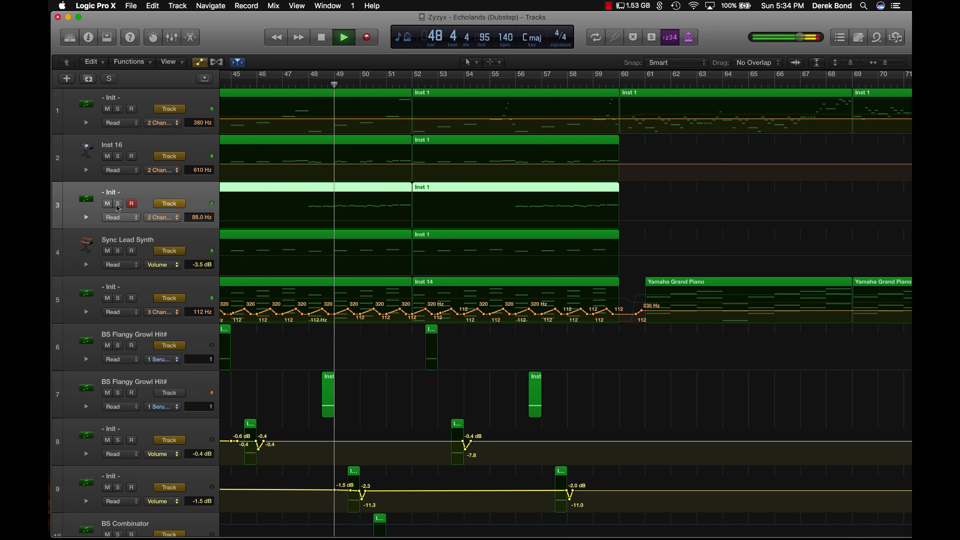
click(117, 204)
key(space)
click(118, 204)
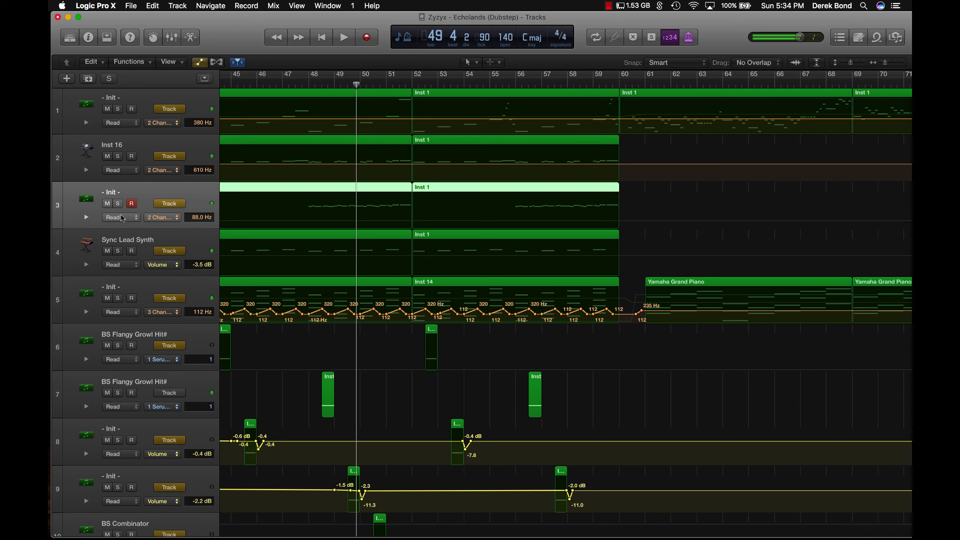
Step: Solo the Sync Lead Synth track, play it from bar 44, and bring the full mix back in
click(117, 252)
scroll(356, 267, left, 5)
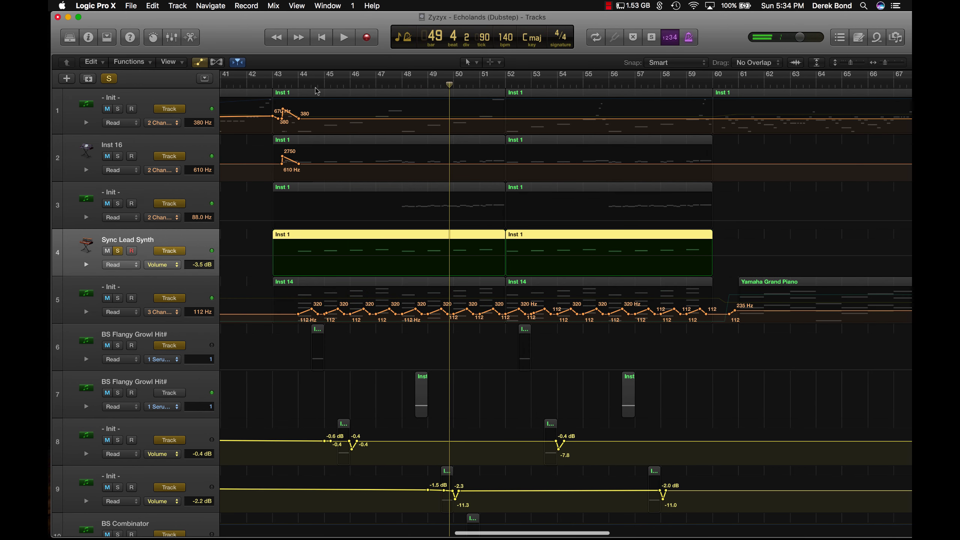
click(300, 85)
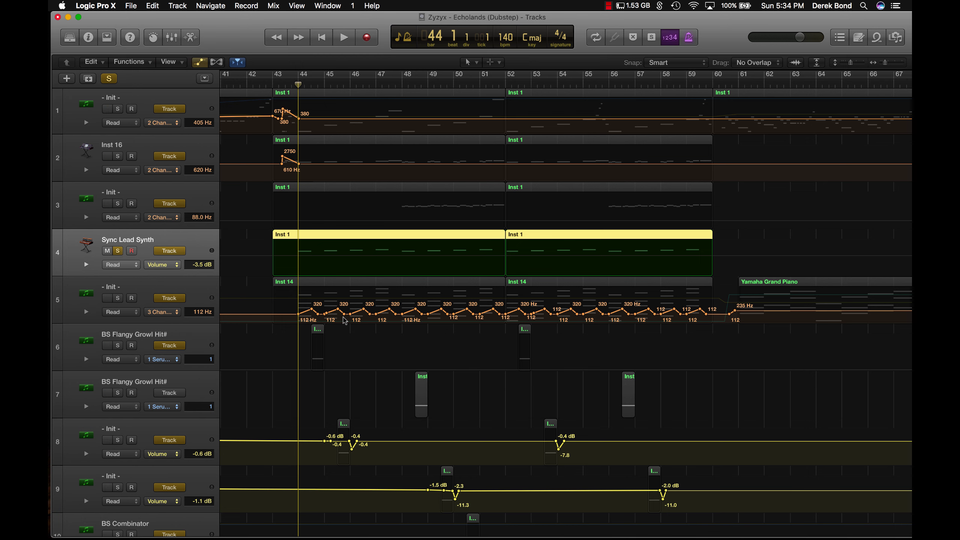
scroll(300, 259, right, 3)
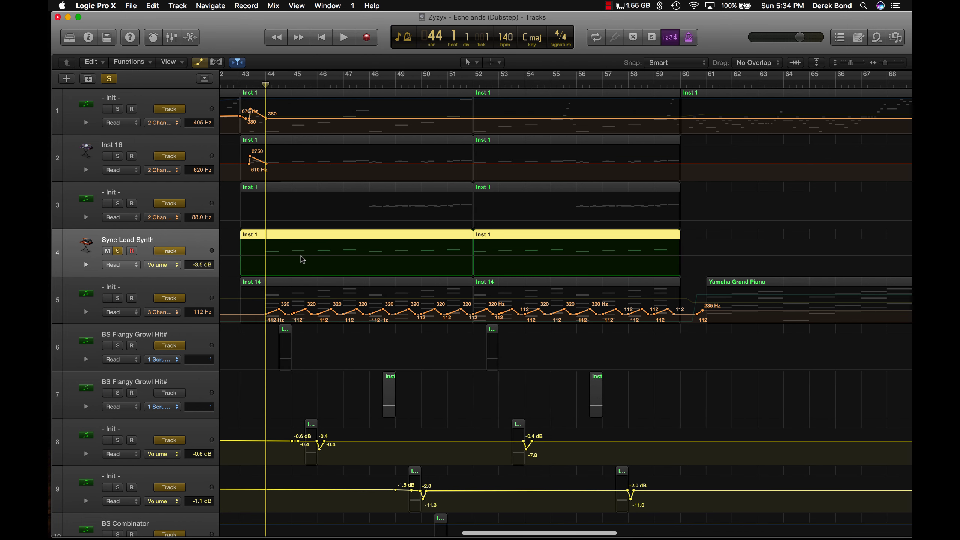
key(space)
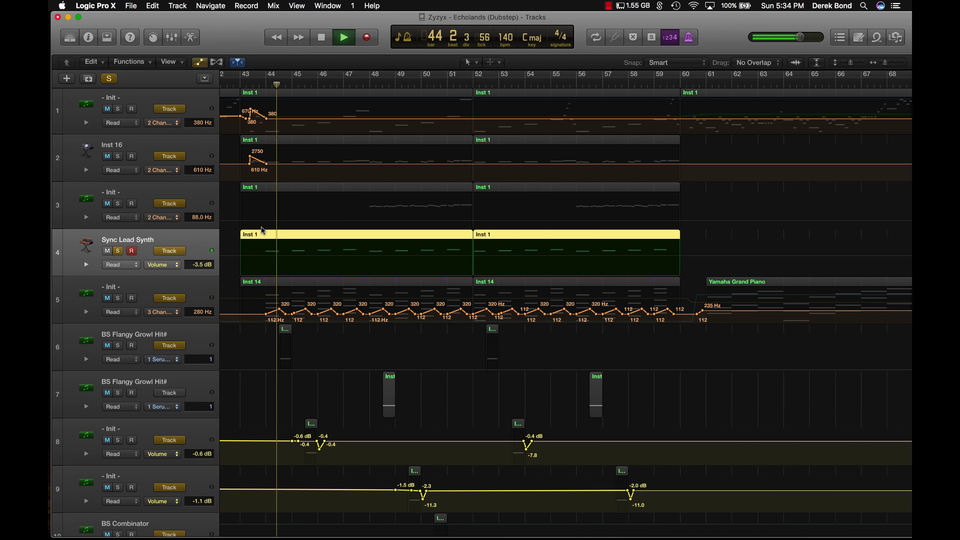
click(118, 252)
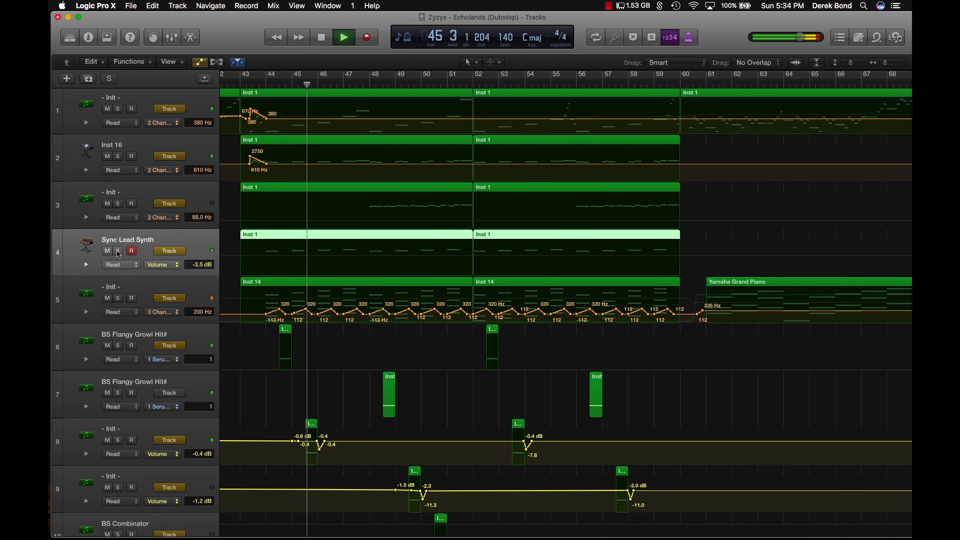
key(space)
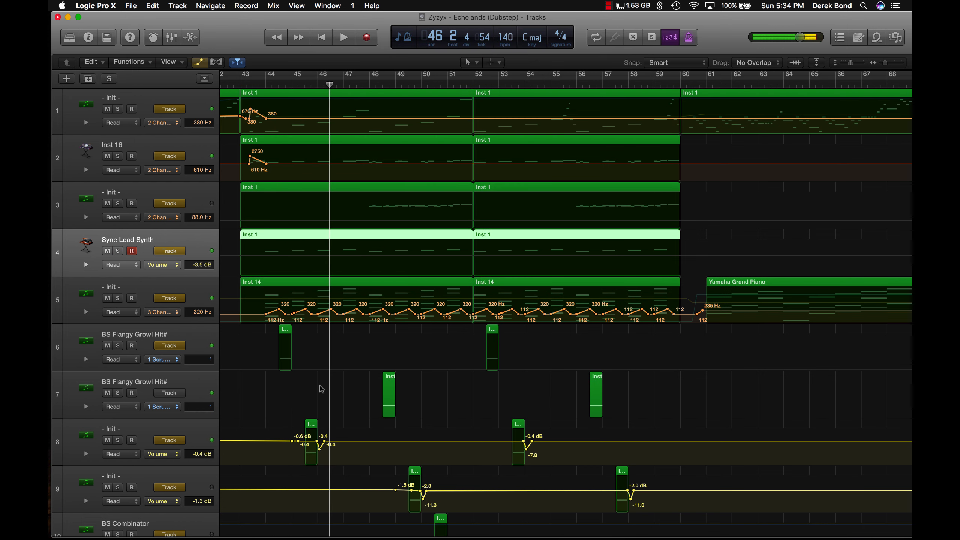
Step: Solo track 5 and open its Inst 14 regions in the Piano Roll
scroll(190, 183, down, 5)
click(171, 209)
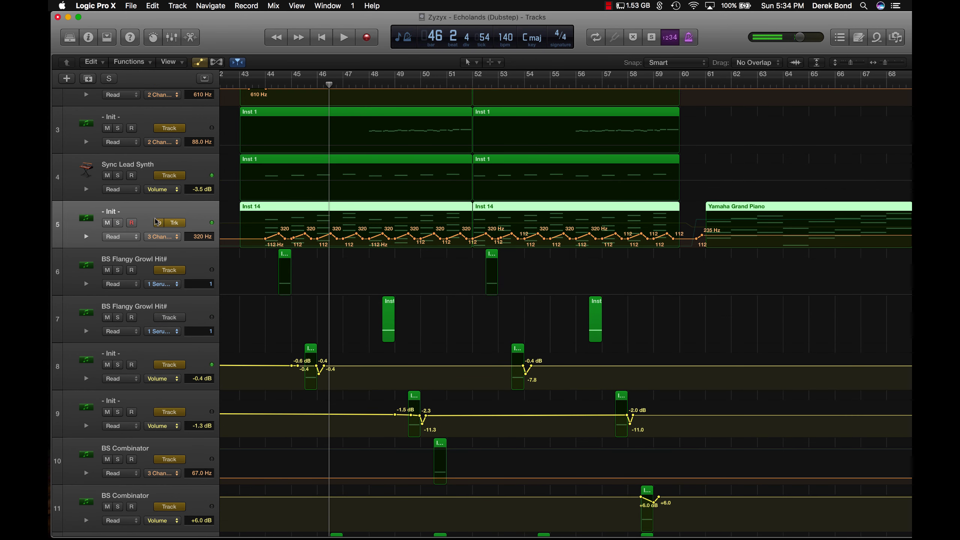
click(118, 223)
click(189, 38)
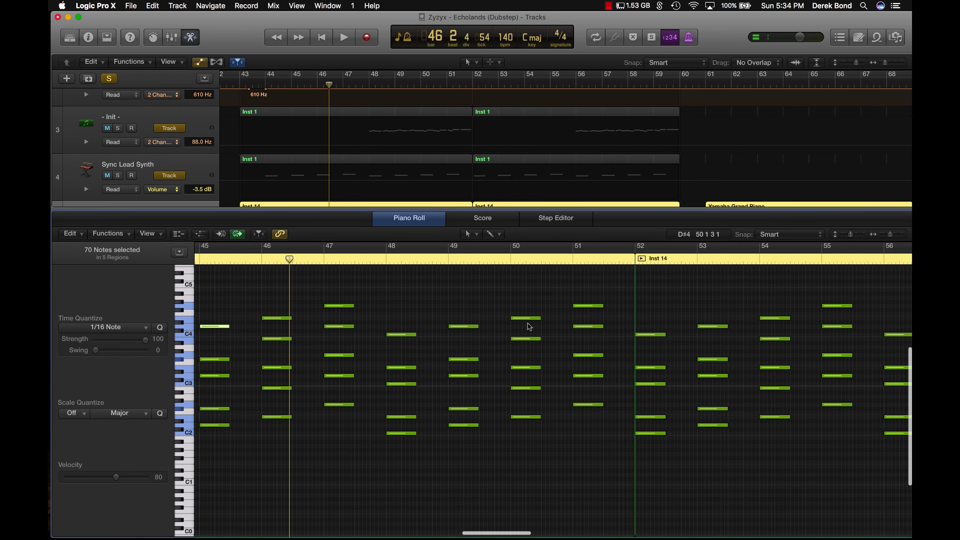
Step: Audition the lower notes of the bar 48 chord and examine the chord progression through the Inst 14 and Yamaha Grand Piano regions
click(406, 433)
click(403, 417)
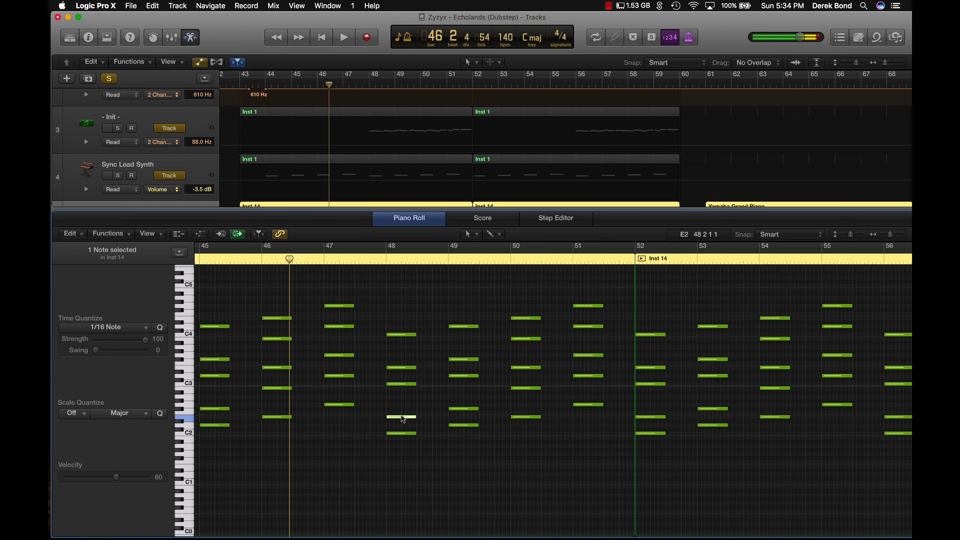
click(398, 381)
scroll(496, 397, left, 10)
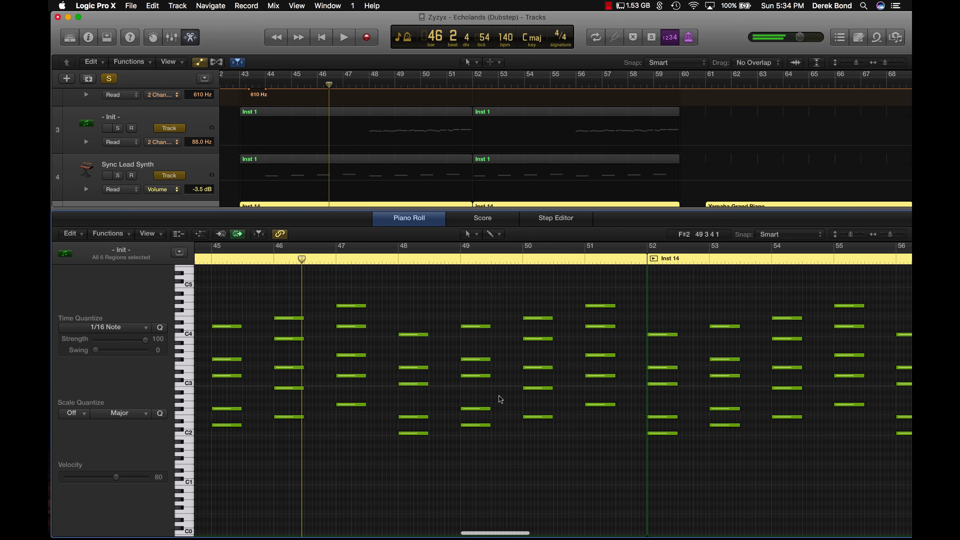
scroll(500, 398, right, 20)
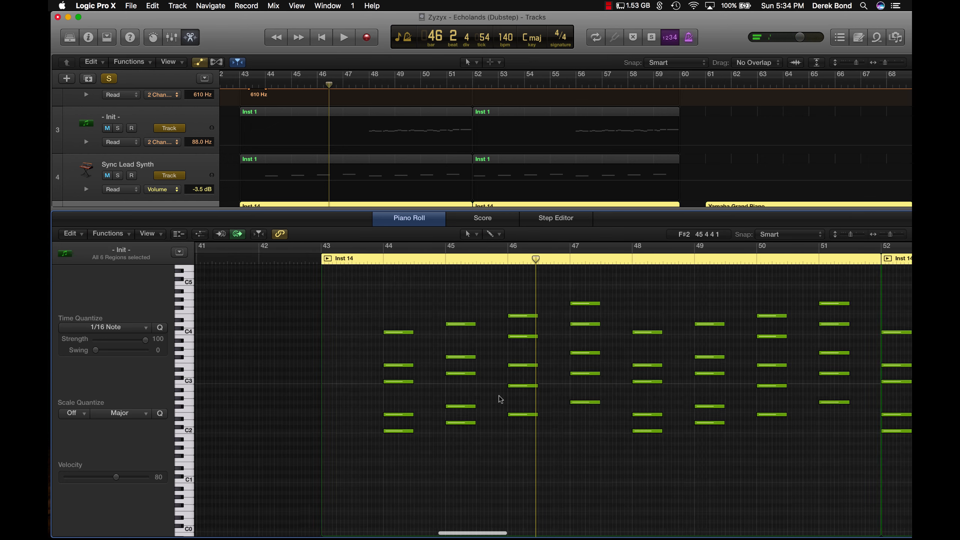
scroll(499, 396, right, 10)
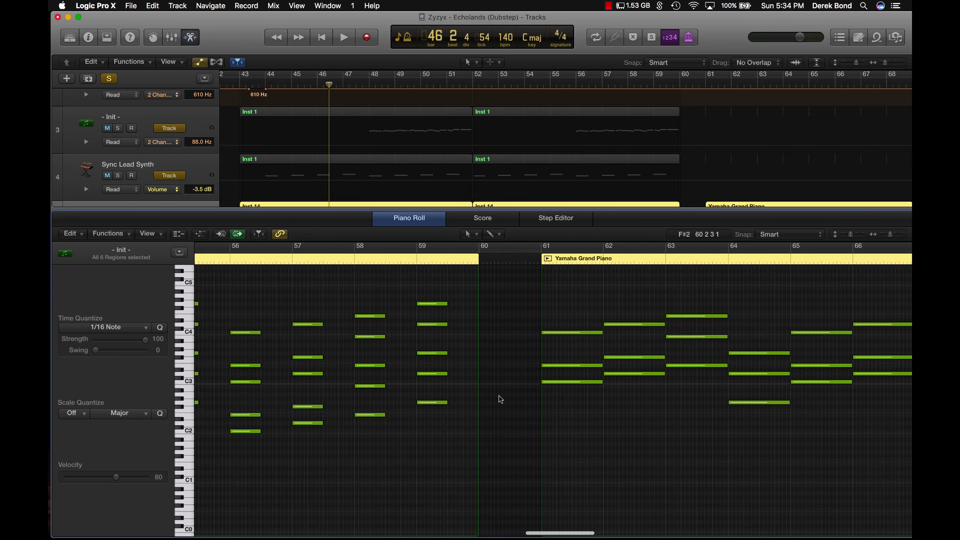
scroll(499, 396, left, 12)
scroll(499, 396, left, 12)
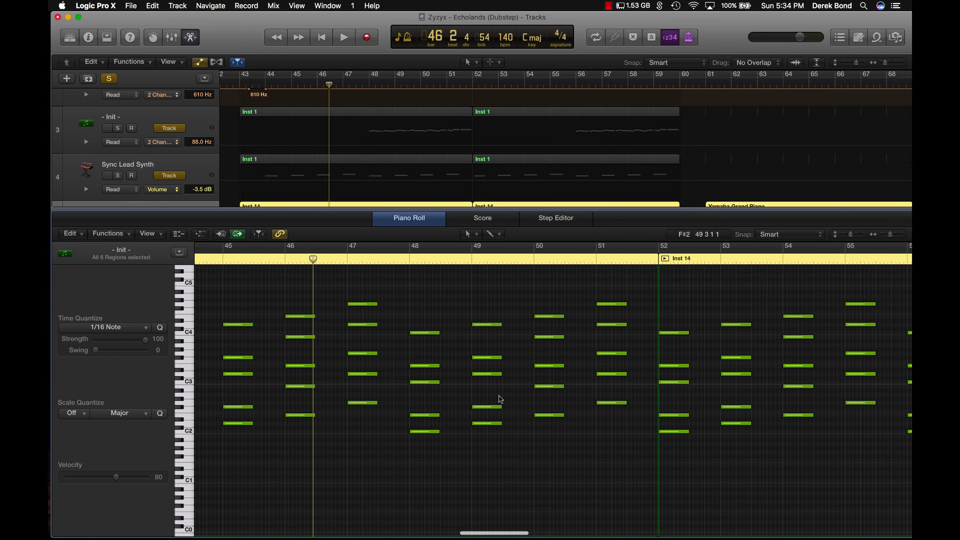
scroll(281, 399, left, 2)
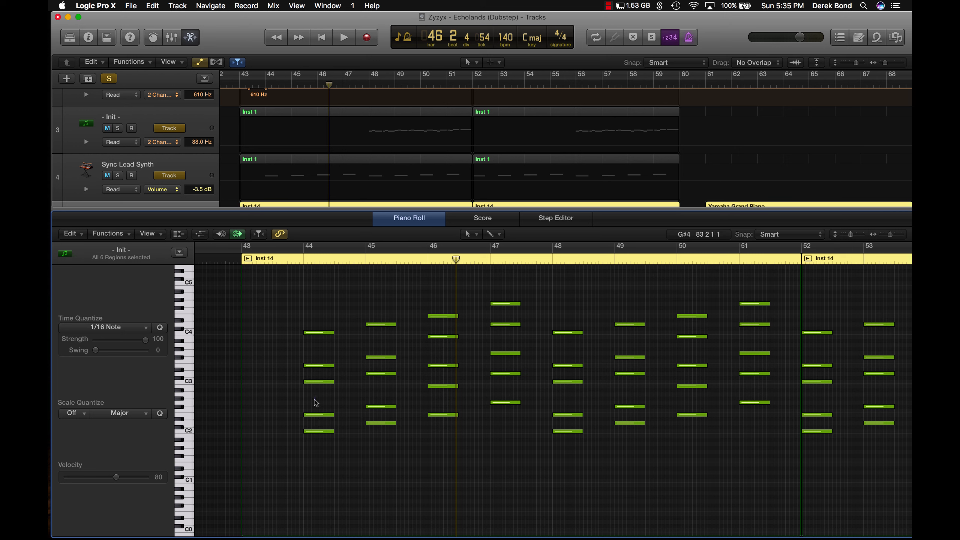
Step: Copy the E2 note of the bar 44 chord up to G2
click(304, 261)
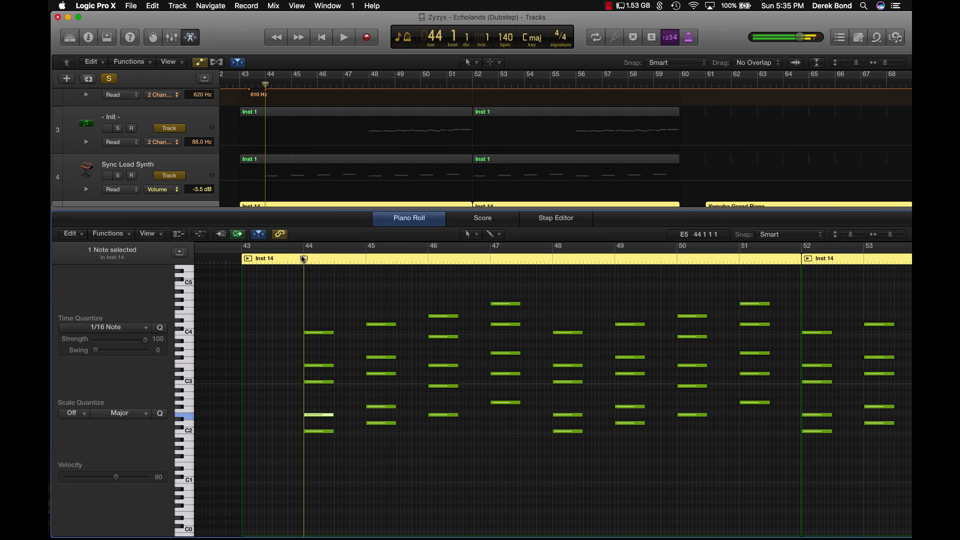
click(335, 261)
click(321, 415)
drag(320, 414, 320, 401)
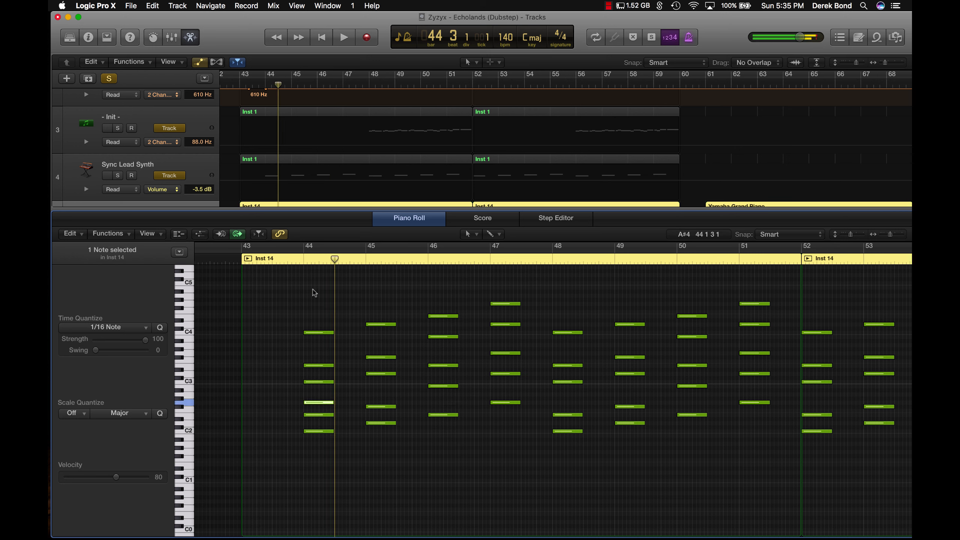
Step: Play back the area around the edited bar 44 chord and place the playhead at bar 45
key(shift+space)
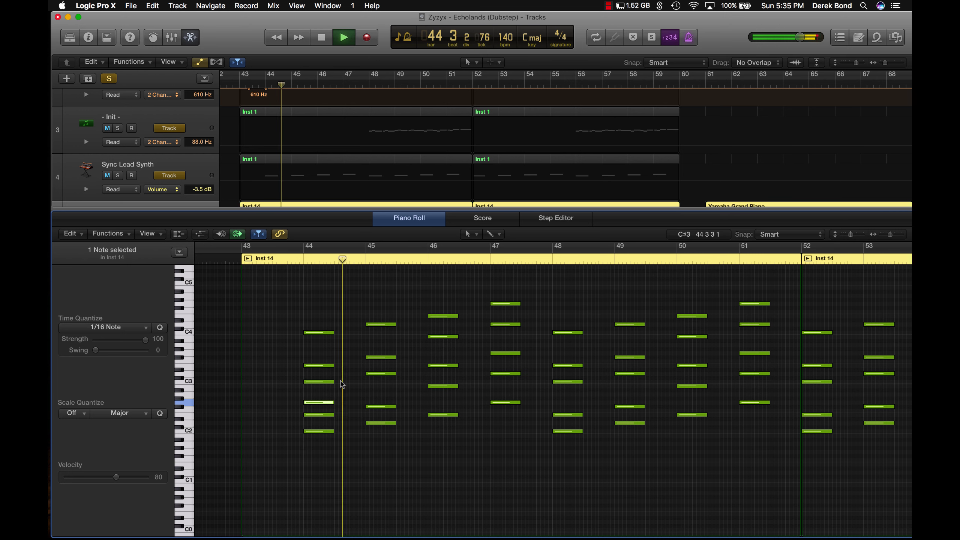
key(space)
click(368, 261)
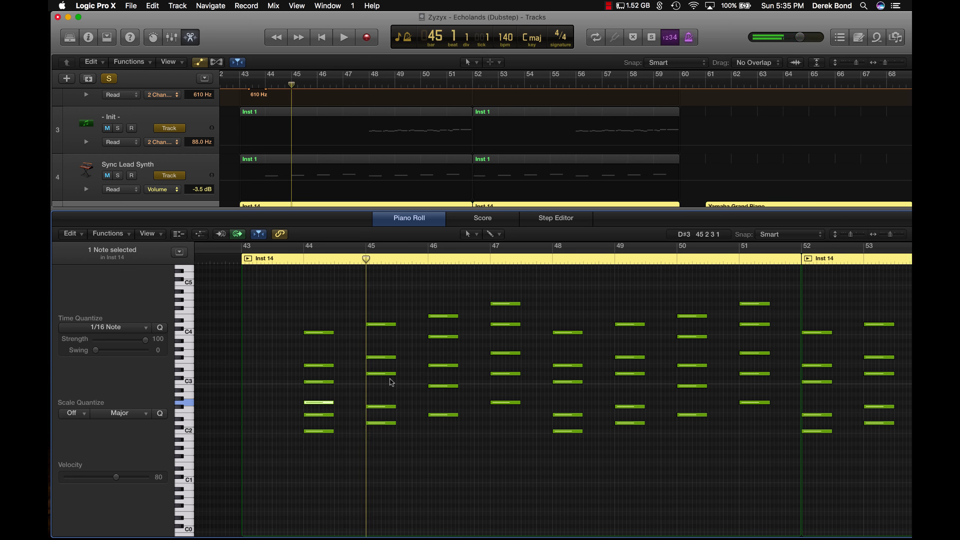
Step: Paste a copy of the added bar 44 note into the bar 45 chord, raise both notes to G3 and A3, and play them back
key(super+v)
drag(374, 403, 324, 356)
key(space)
key(space)
click(301, 262)
key(space)
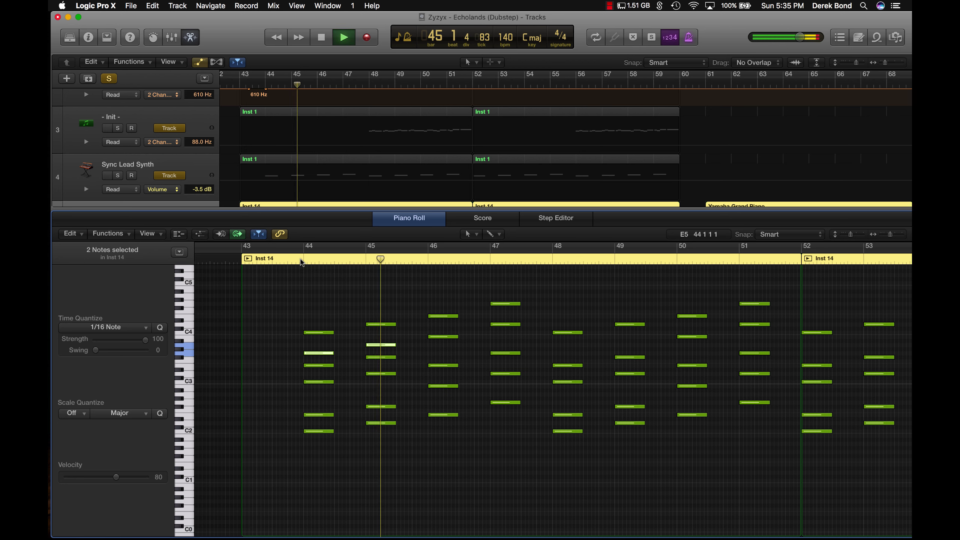
Step: Delete the two added notes from the bar 44 and 45 chords and play the progression from bar 44
key(Delete)
key(space)
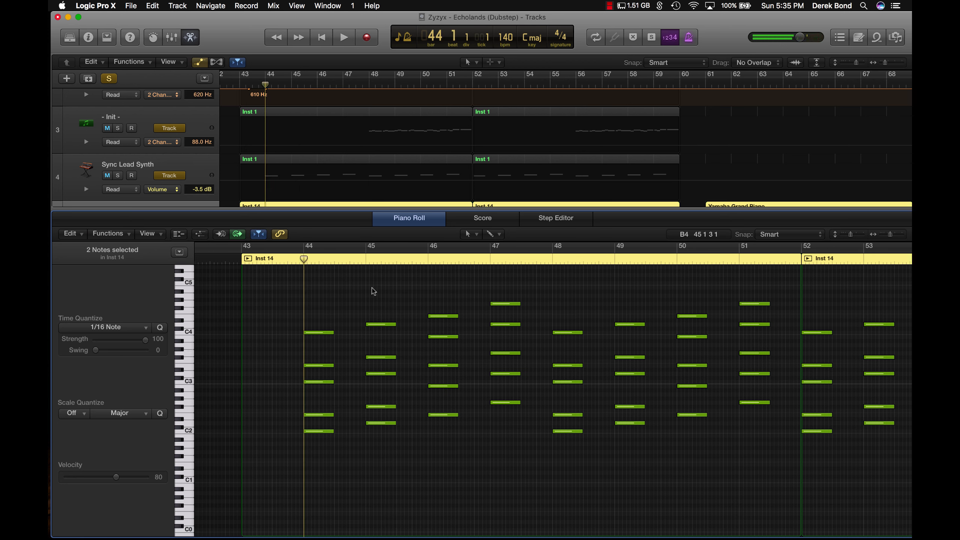
key(space)
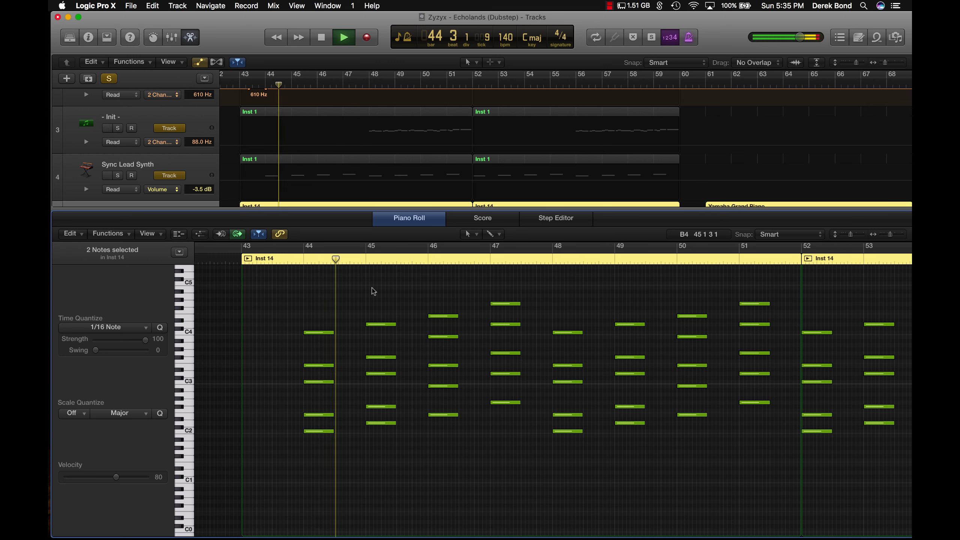
Step: Close the Piano Roll, turn off the solo on track 5, and select track 6, BS Flangy Growl Hit#
click(191, 37)
key(ctrl+s)
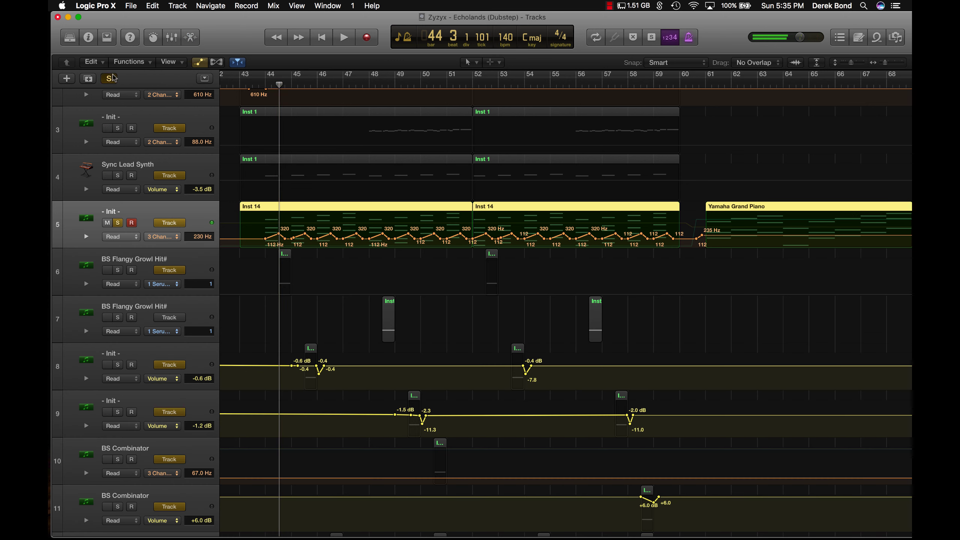
scroll(166, 219, down, 2)
click(165, 219)
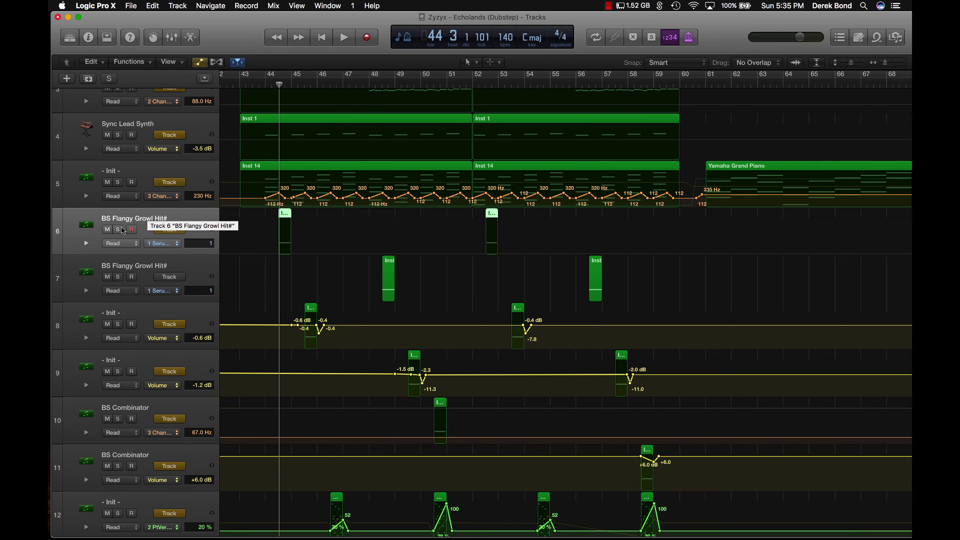
click(117, 229)
scroll(121, 227, down, 3)
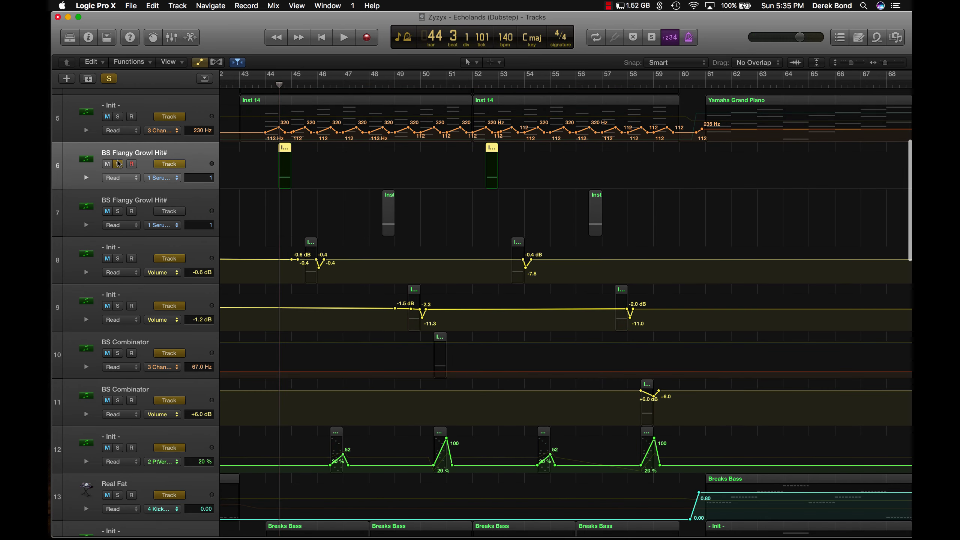
click(118, 163)
scroll(424, 261, down, 15)
scroll(425, 261, up, 20)
scroll(425, 261, down, 4)
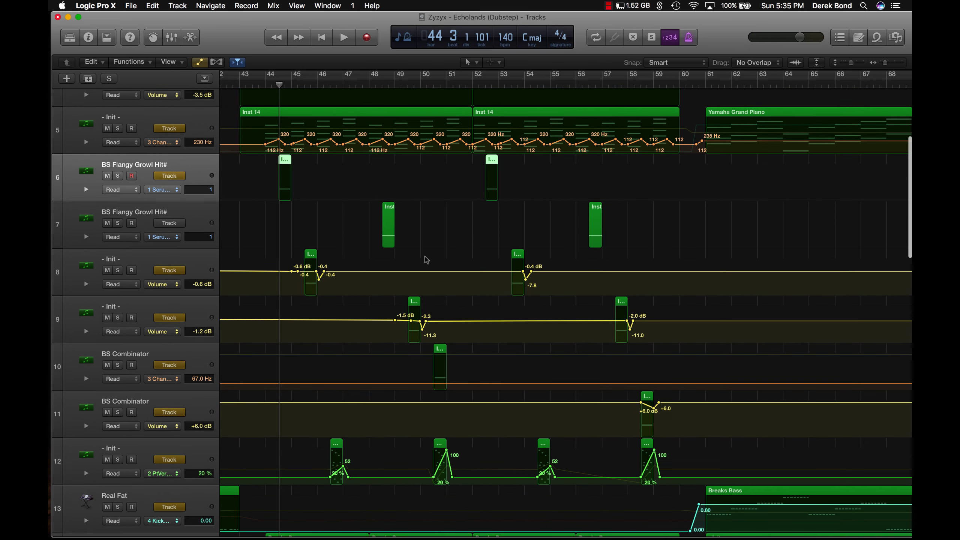
scroll(257, 195, down, 1)
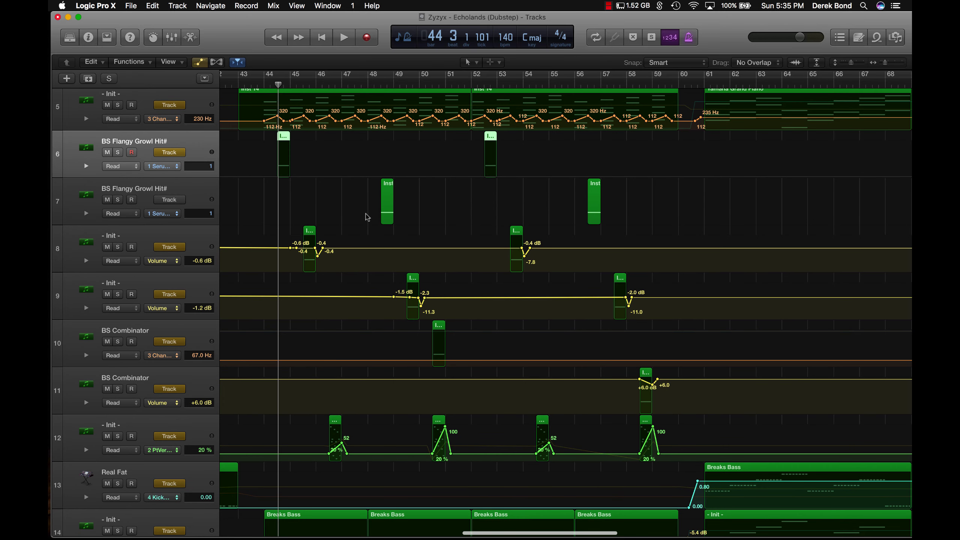
Step: Solo track 6, BS Flangy Growl Hit#, and play its first region from just before bar 44 beat 3
click(118, 152)
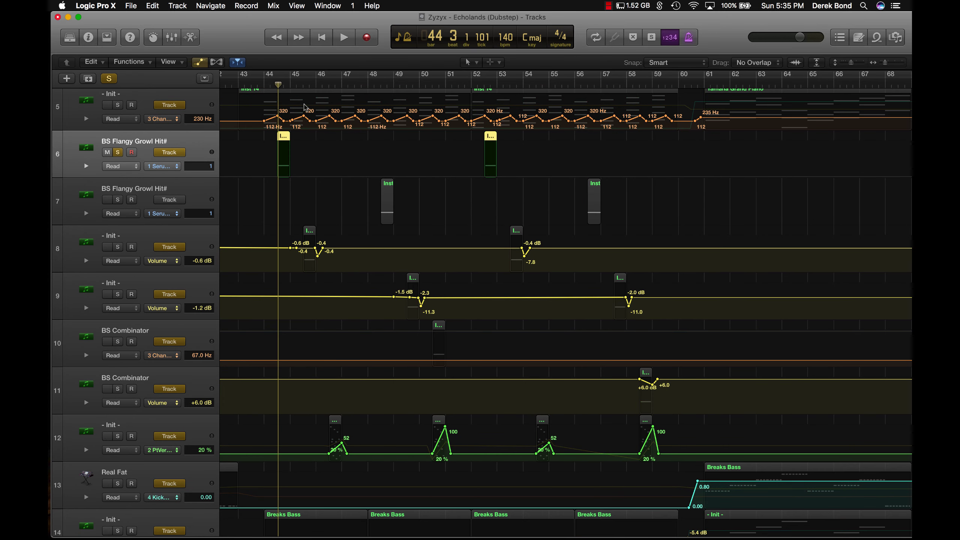
drag(279, 85, 278, 87)
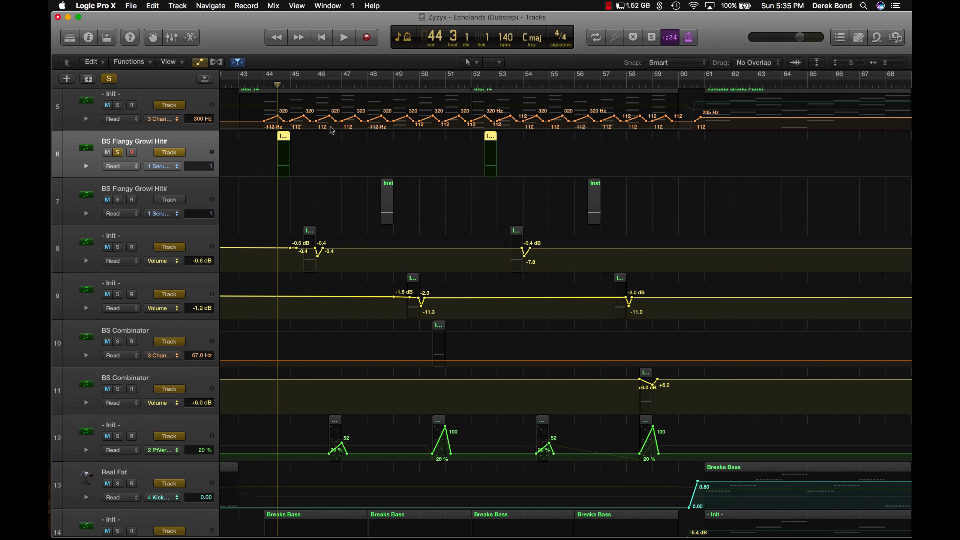
key(space)
key(space)
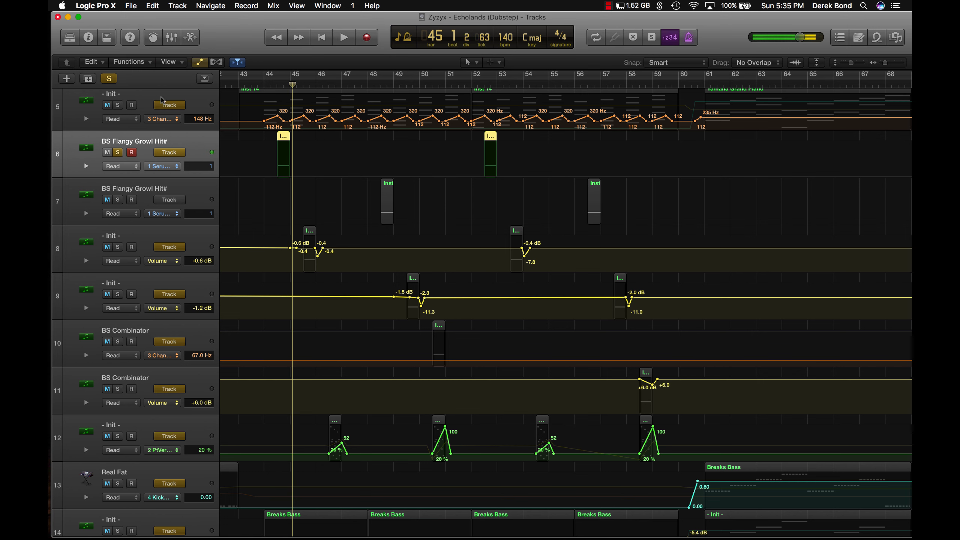
Step: Open track 6's Serum instrument beside the arrangement, watch it while replaying the region from bar 44 beat 3, and close it
click(88, 42)
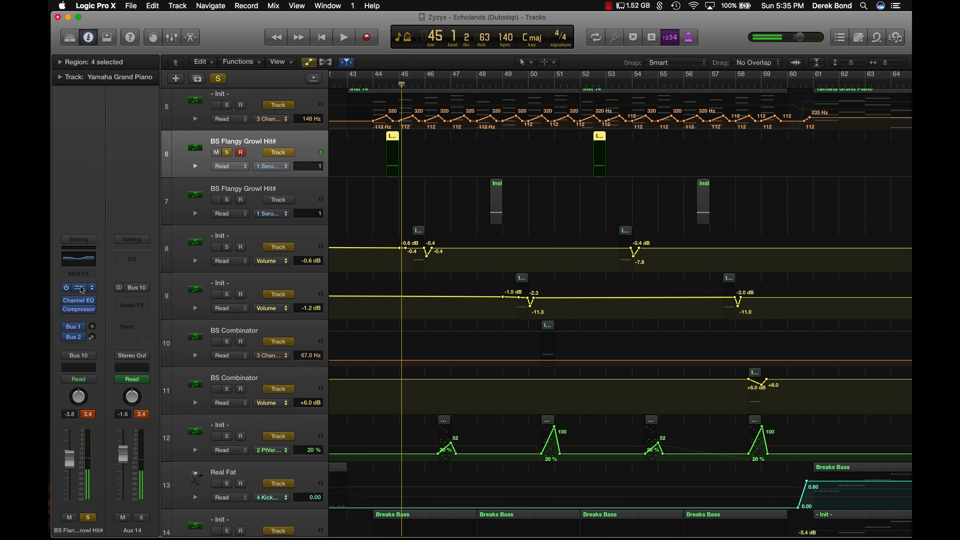
key(v)
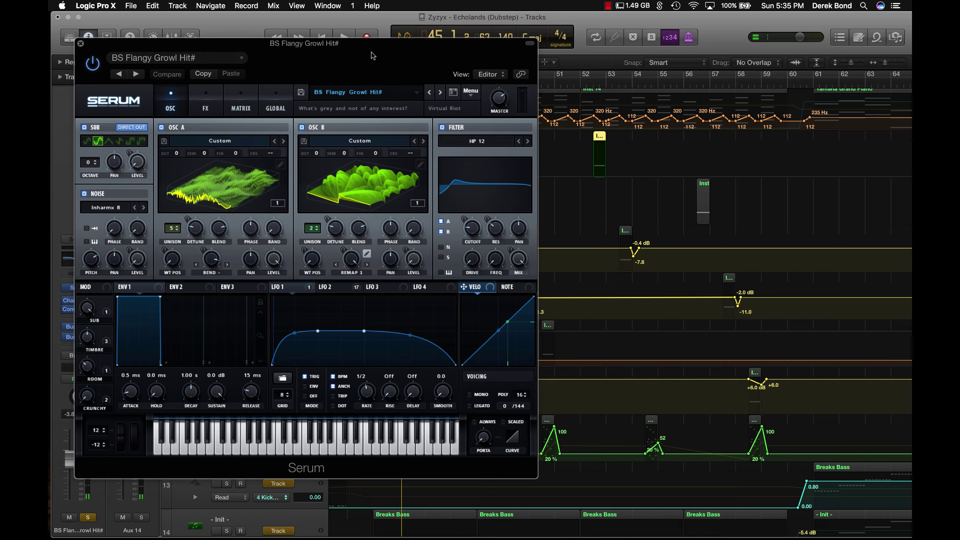
drag(374, 43, 740, 65)
click(389, 84)
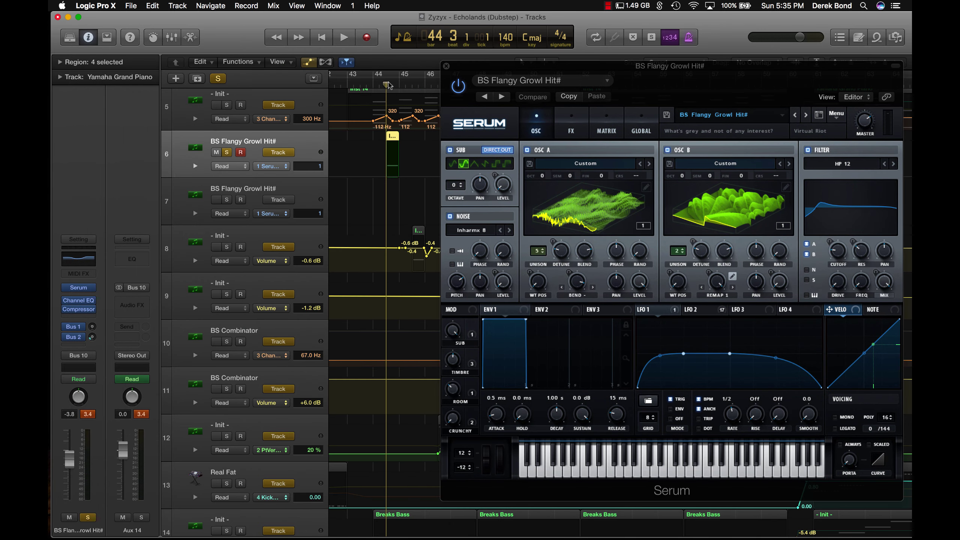
key(space)
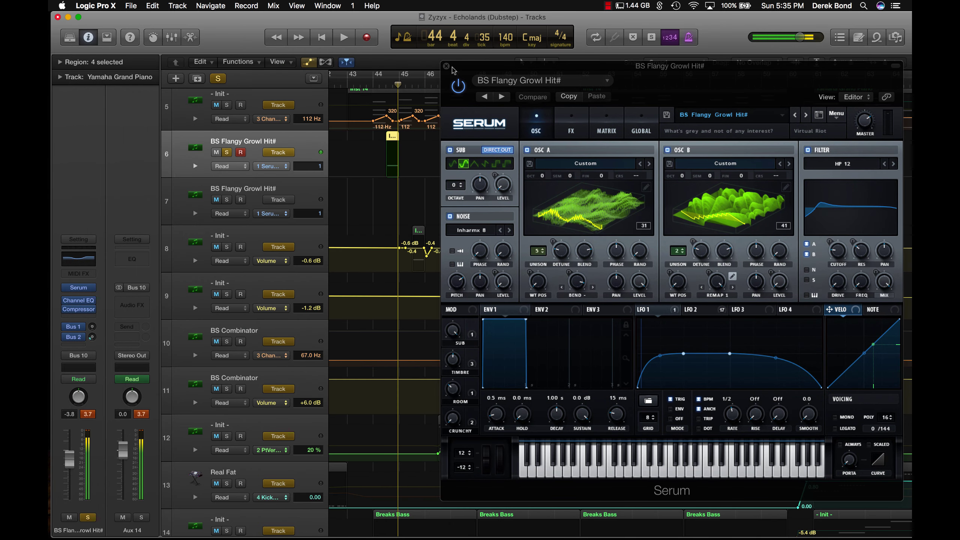
click(446, 66)
Step: Solo tracks 7 to 11 in addition to track 6
click(280, 201)
click(226, 199)
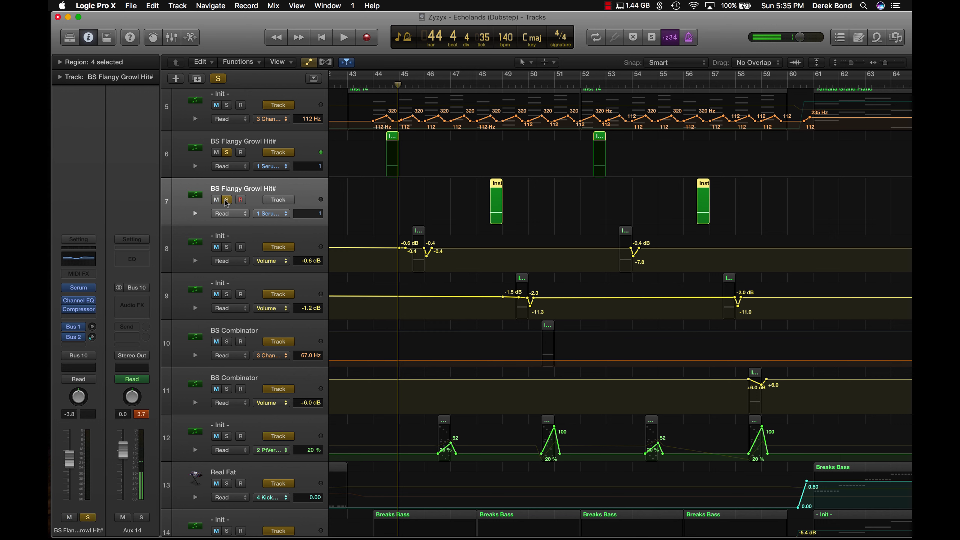
click(227, 246)
click(230, 301)
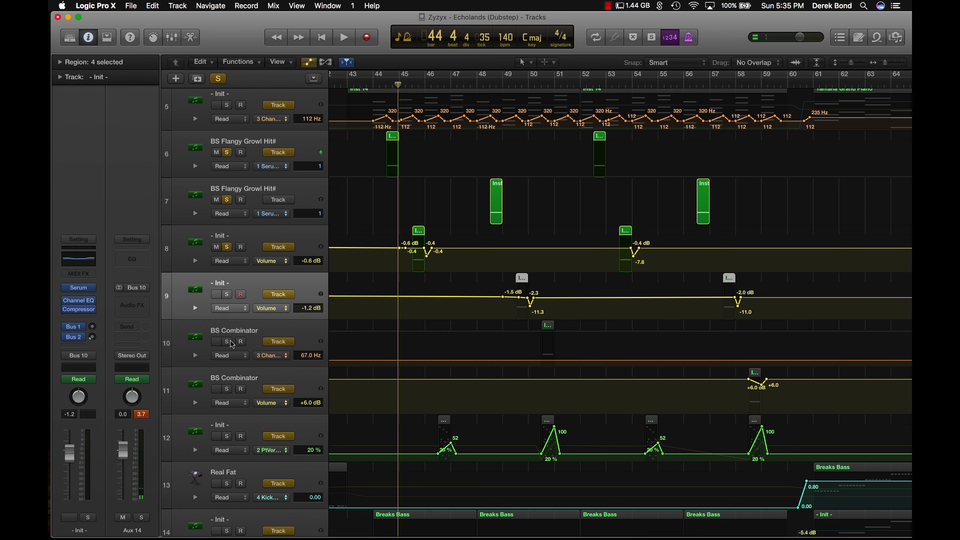
click(227, 341)
click(227, 295)
click(227, 389)
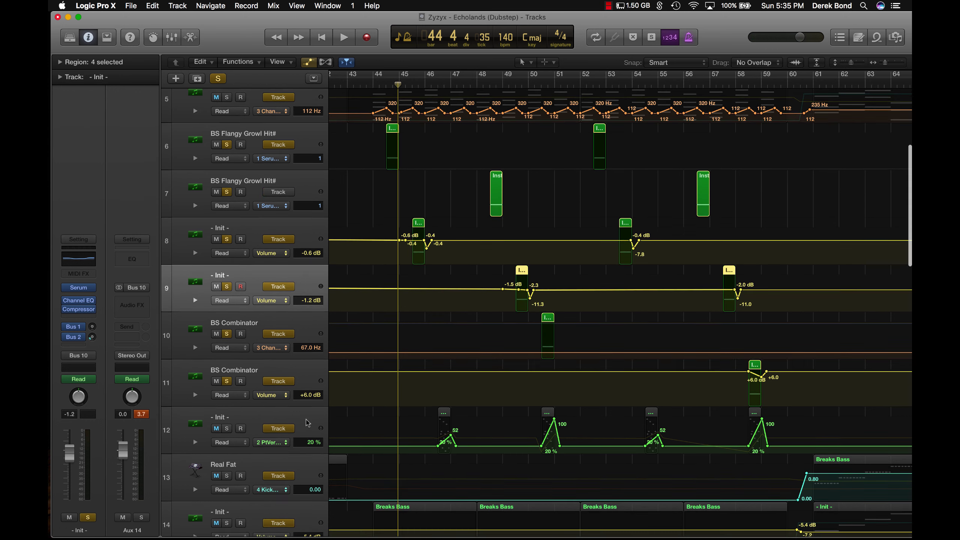
scroll(241, 404, down, 2)
scroll(506, 253, up, 2)
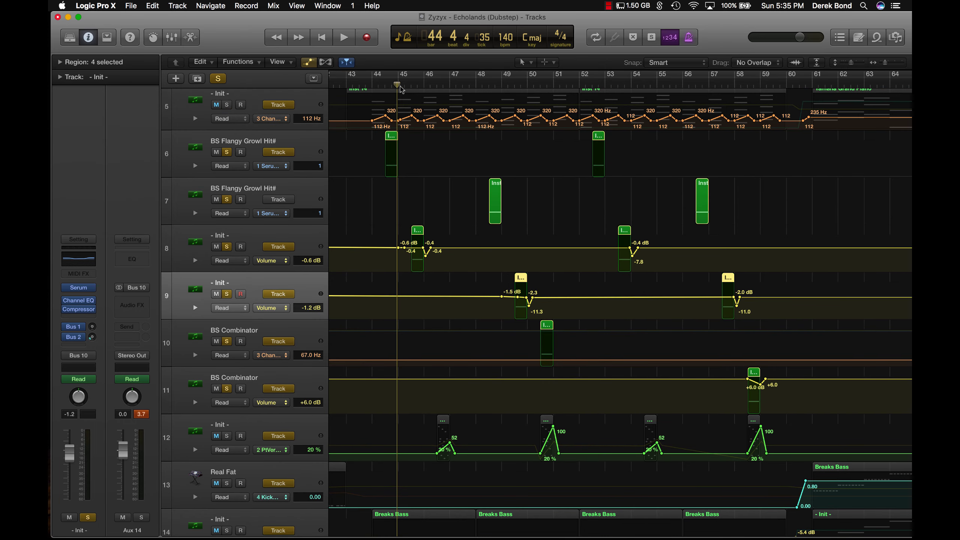
Step: Select track 8 and play its first region from bar 45 beat 3
click(410, 86)
click(261, 236)
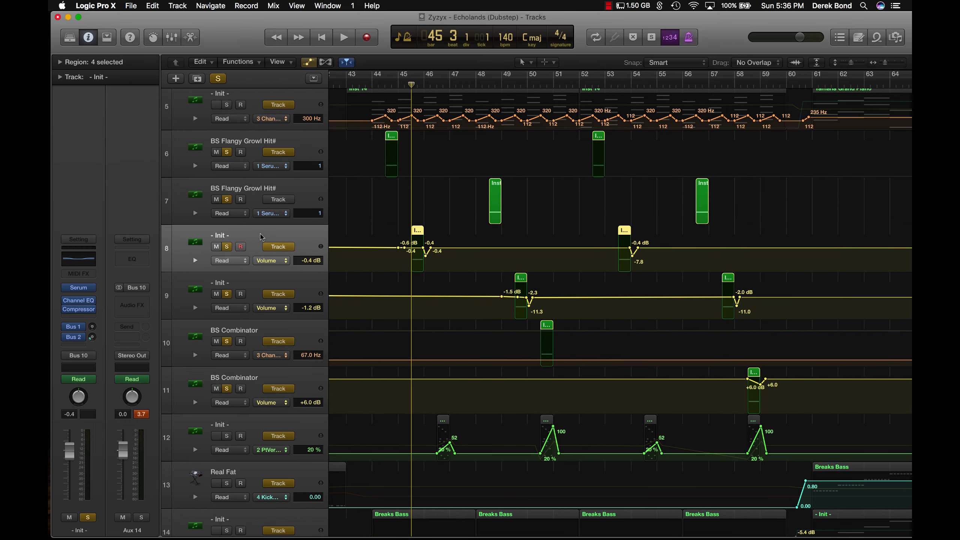
key(space)
key(space)
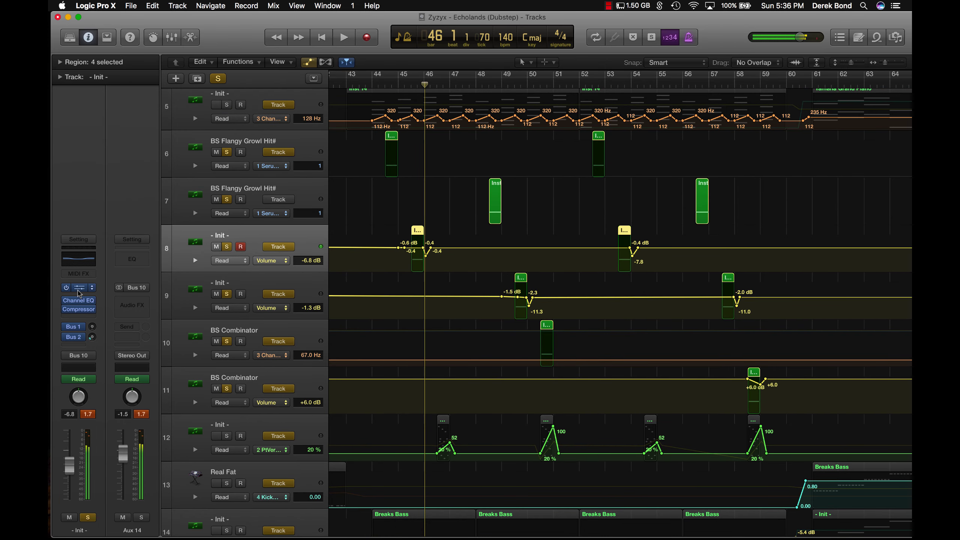
Step: View the Serum patch on track 8, close it, and hide the inspector
click(78, 289)
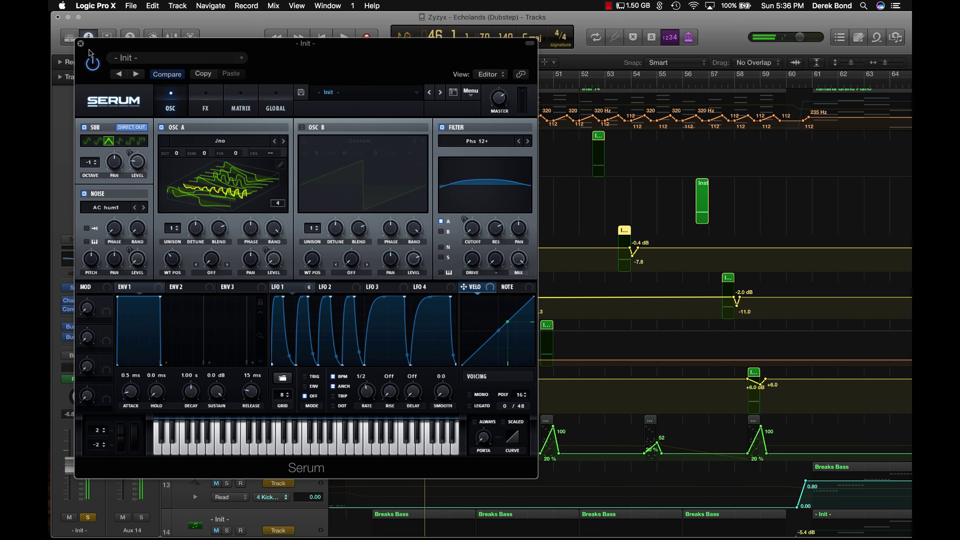
click(81, 43)
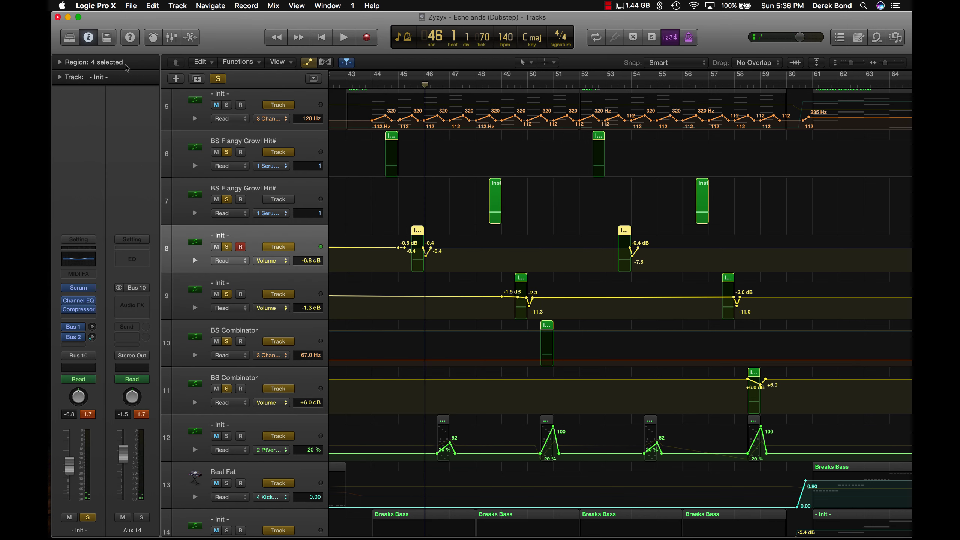
click(90, 38)
Step: Audition track 7's region from bar 48 beat 3 and track 9's region in bar 49
double_click(380, 87)
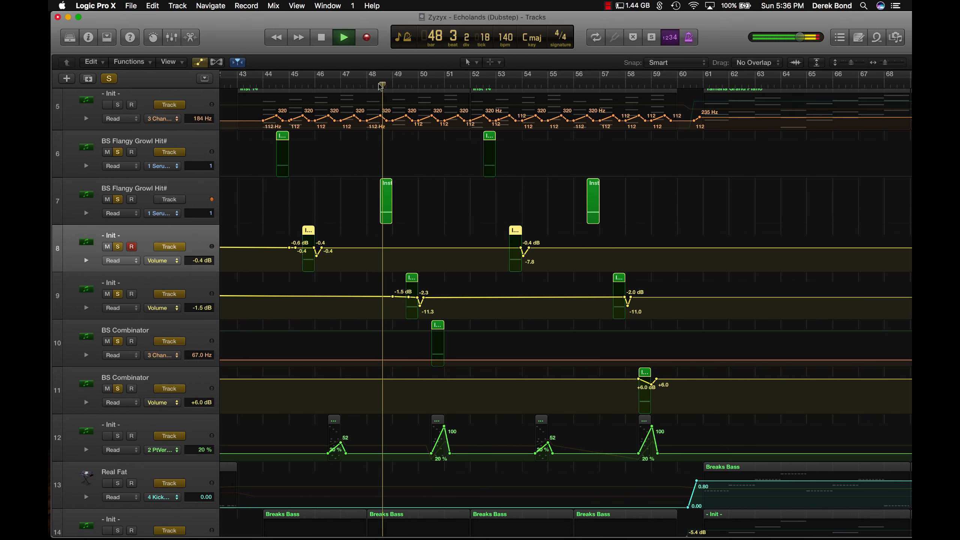
key(space)
click(183, 309)
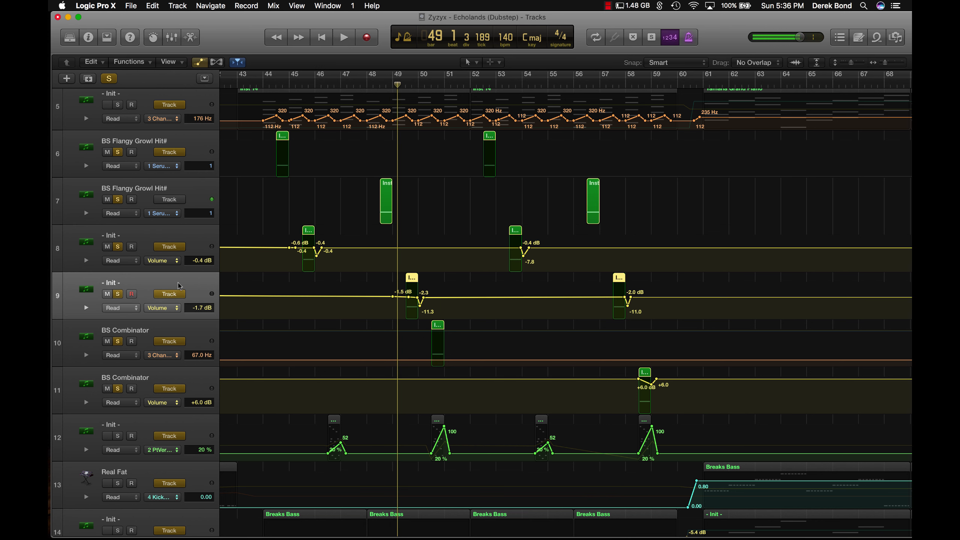
key(space)
key(space)
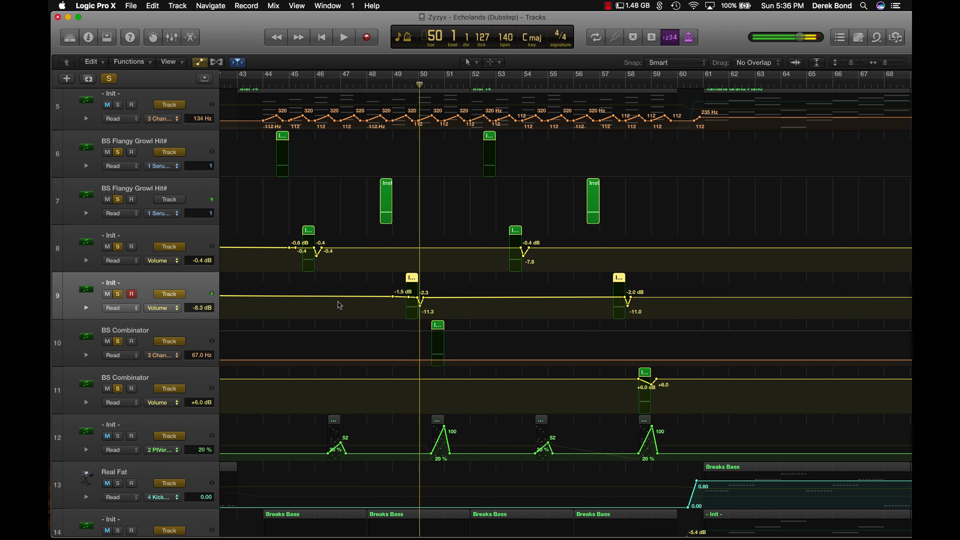
Step: Select track 10, BS Combinator, and play its region in bar 50
click(178, 327)
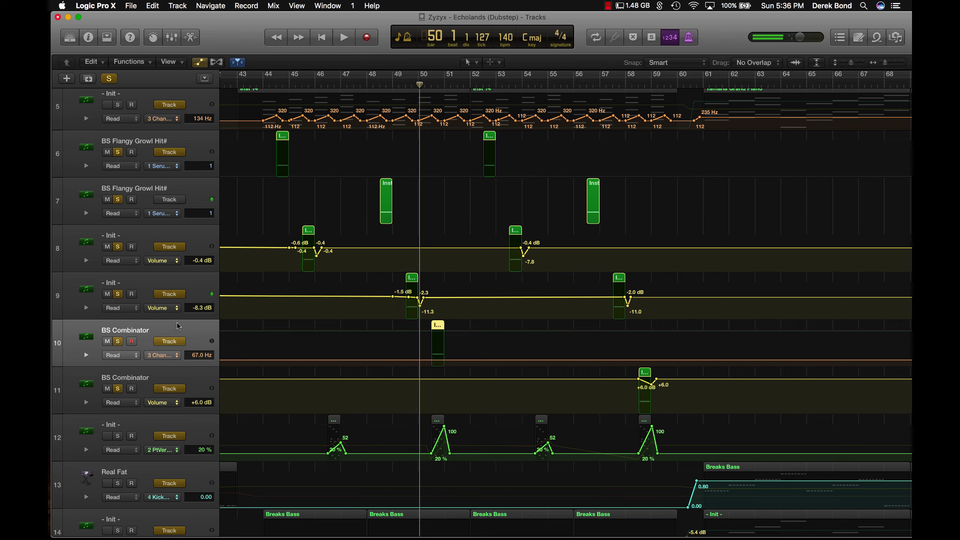
scroll(381, 369, right, 5)
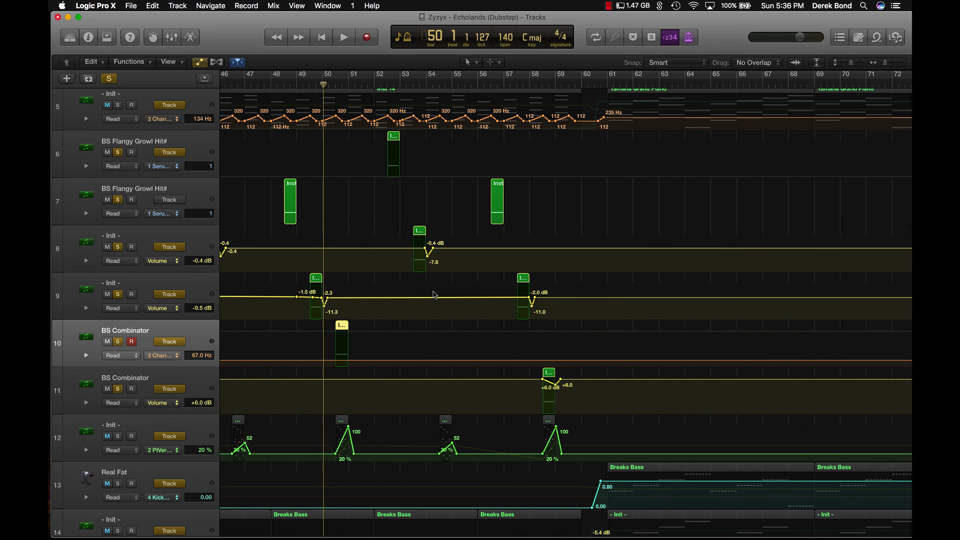
key(space)
key(space)
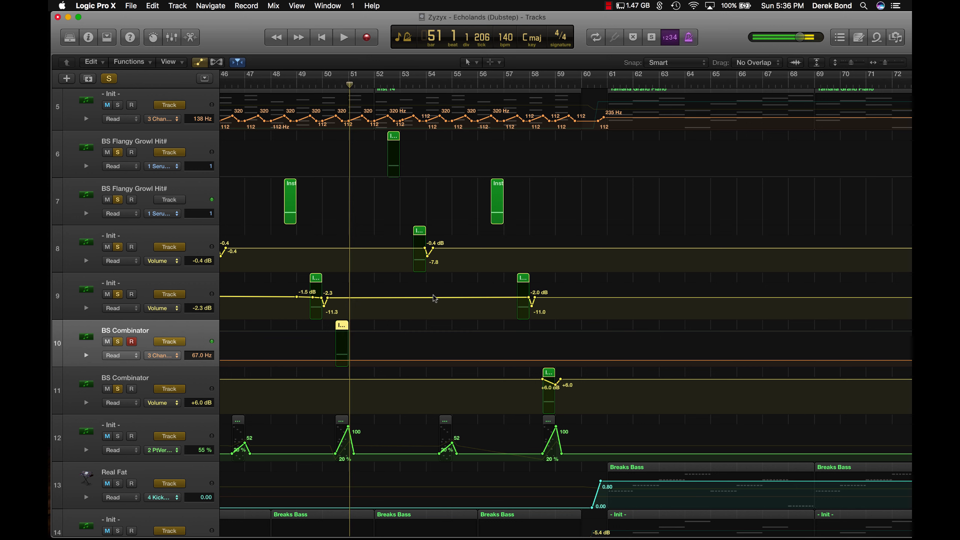
Step: Select track 6 and play from its second region at bar 52 beat 3
click(192, 141)
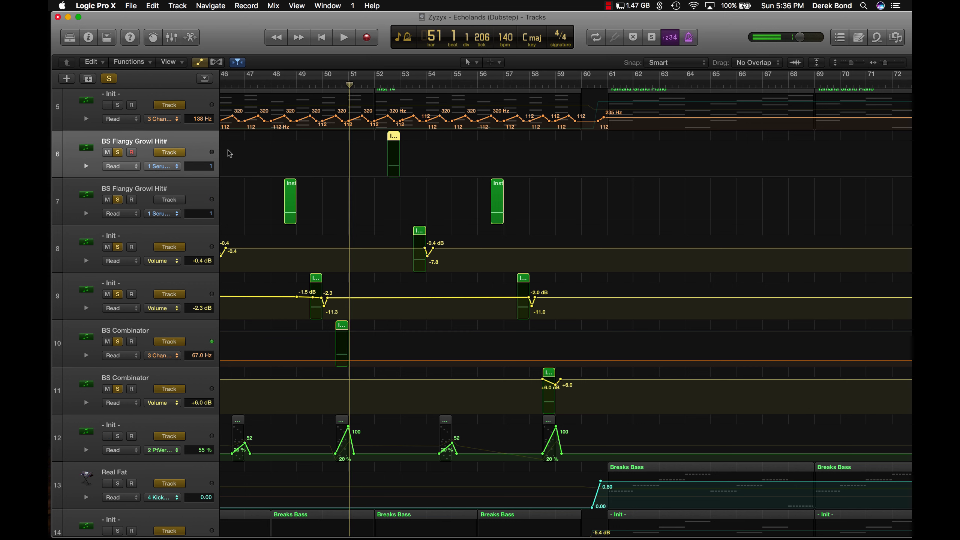
scroll(422, 233, right, 3)
click(334, 84)
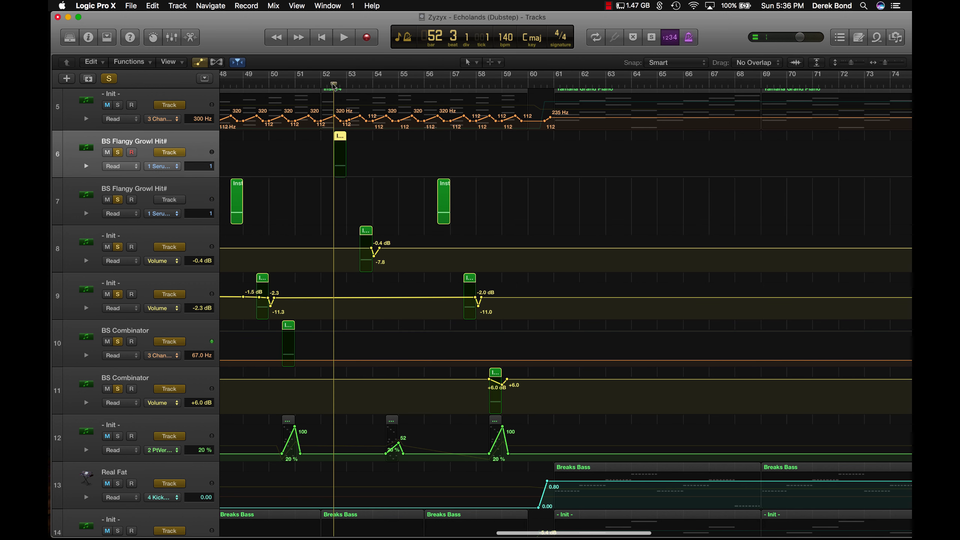
key(space)
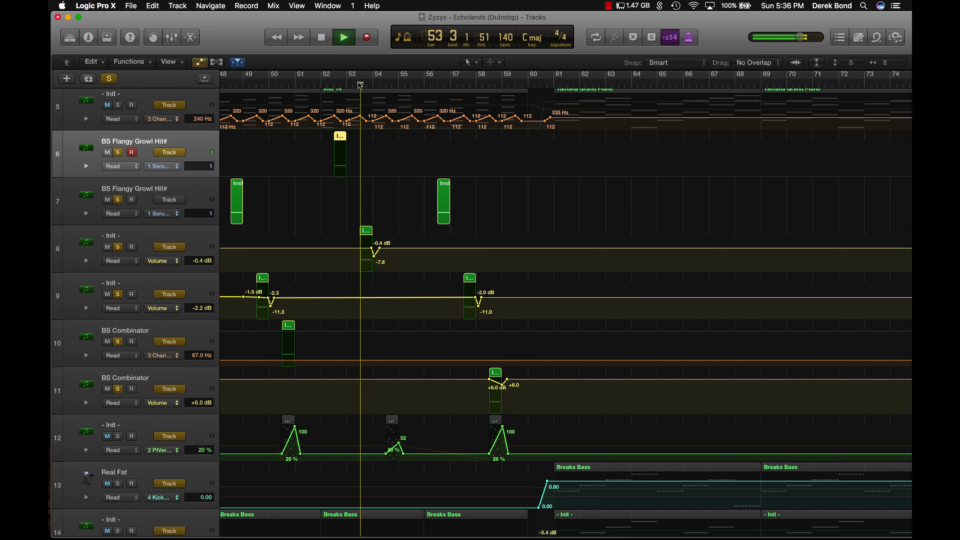
Step: Audition track 7's bar 56 region and track 11's bar 58 region, and place the playhead at bar 57 beat 3
click(447, 84)
click(437, 84)
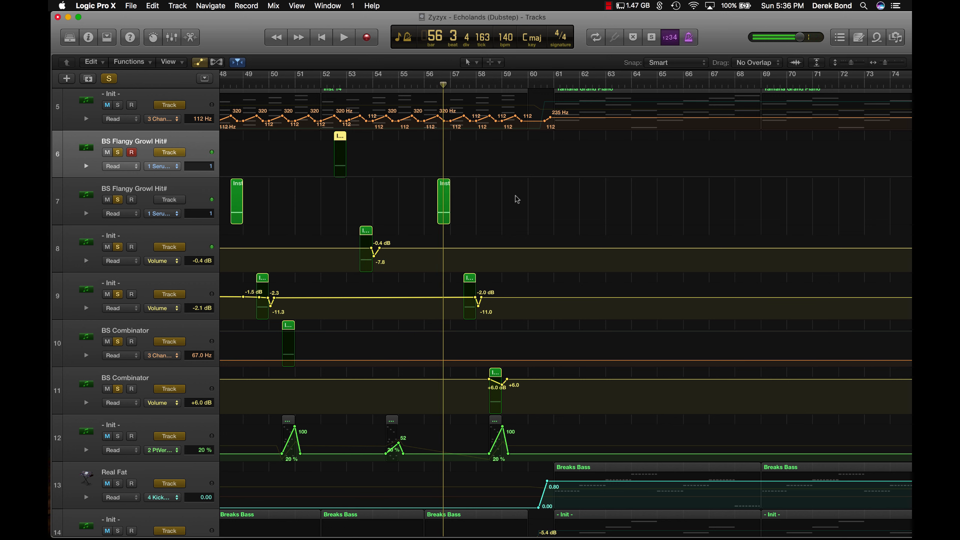
click(487, 87)
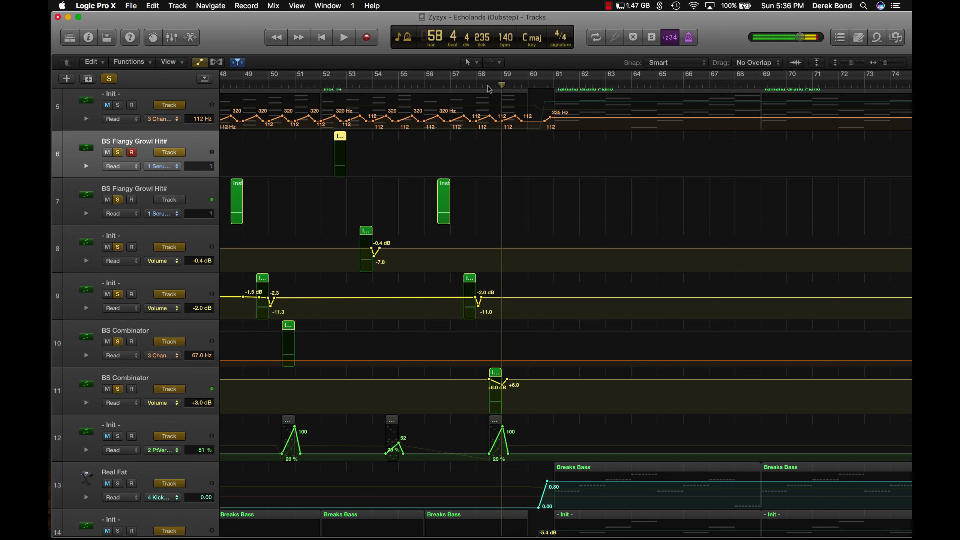
click(462, 85)
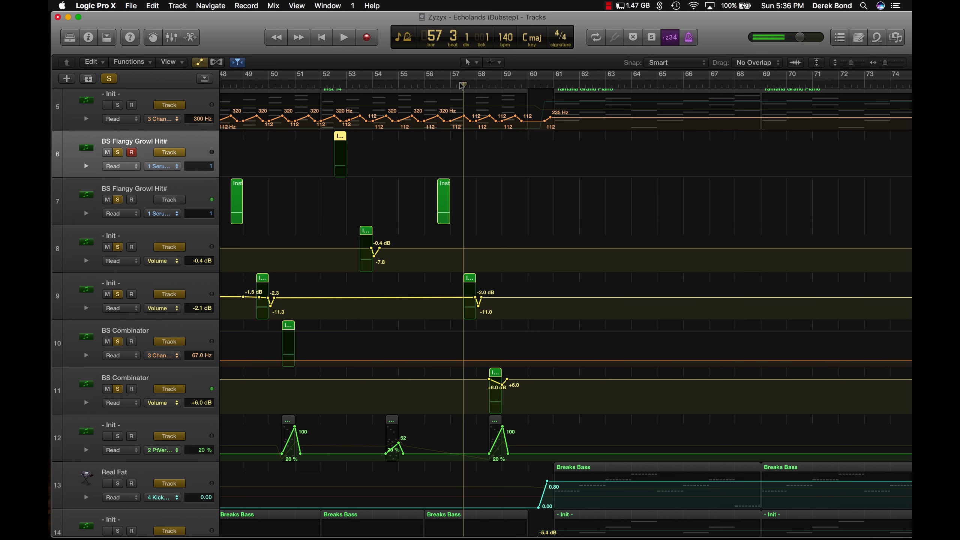
Step: Clear all active solos, solo track 12, and audition its region in bar 46 before unsoloing it
click(115, 78)
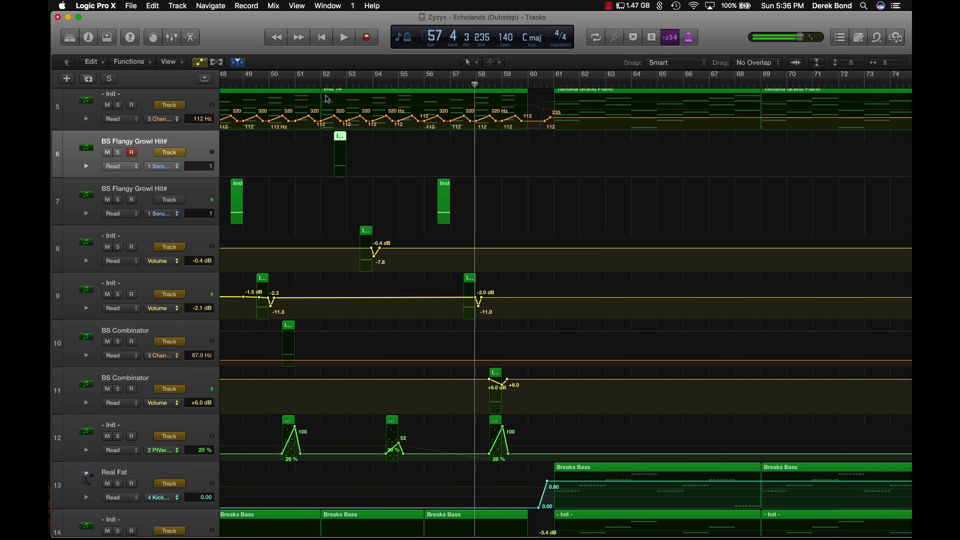
scroll(367, 187, down, 5)
scroll(340, 227, left, 2)
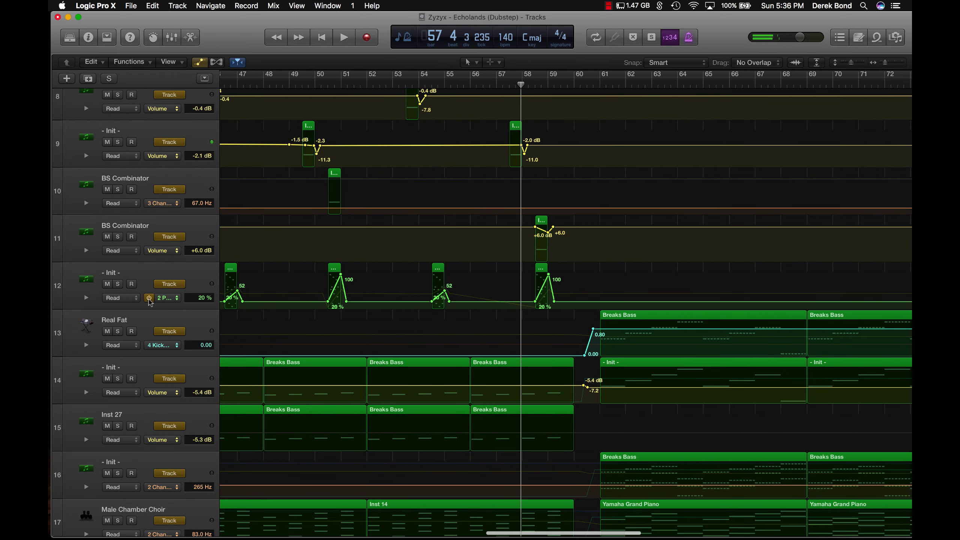
click(120, 284)
click(125, 289)
scroll(249, 88, left, 2)
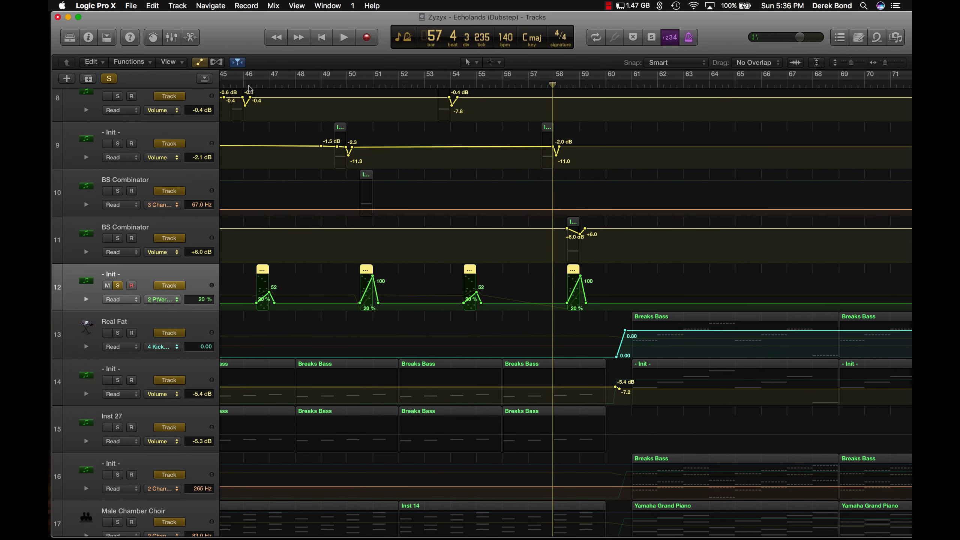
double_click(255, 86)
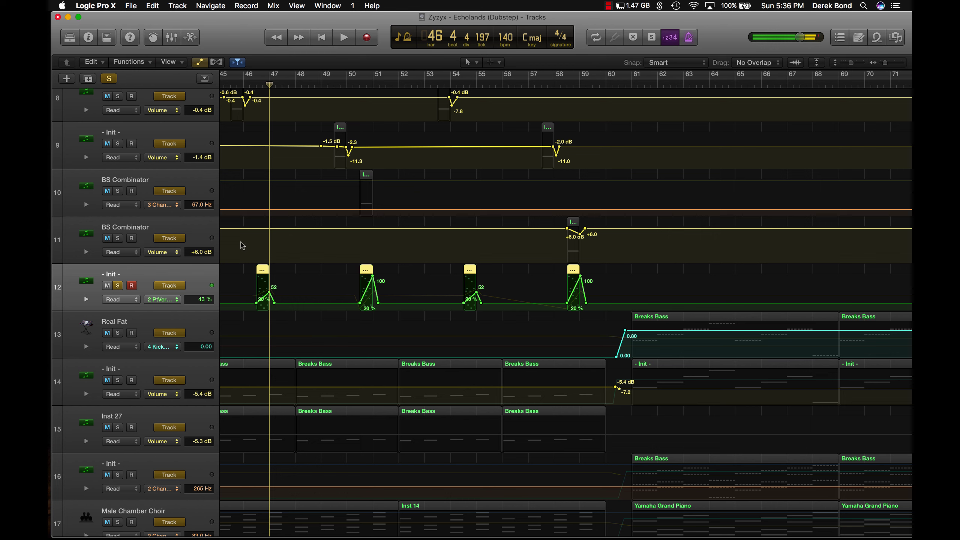
click(121, 286)
Step: Examine the Serum patch on track 12 in the plug-in window and close it along with the channel strip view
scroll(281, 333, down, 5)
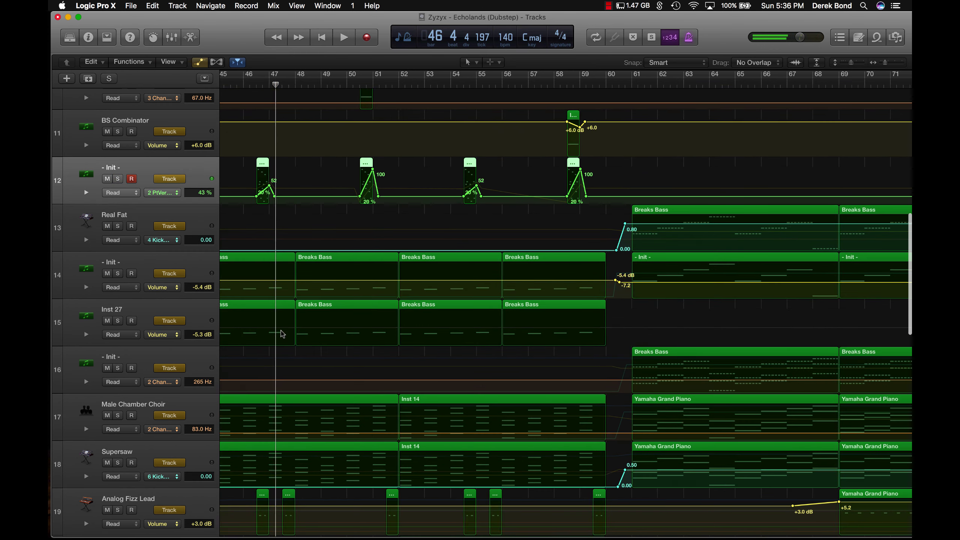
scroll(282, 333, left, 3)
scroll(280, 329, down, 1)
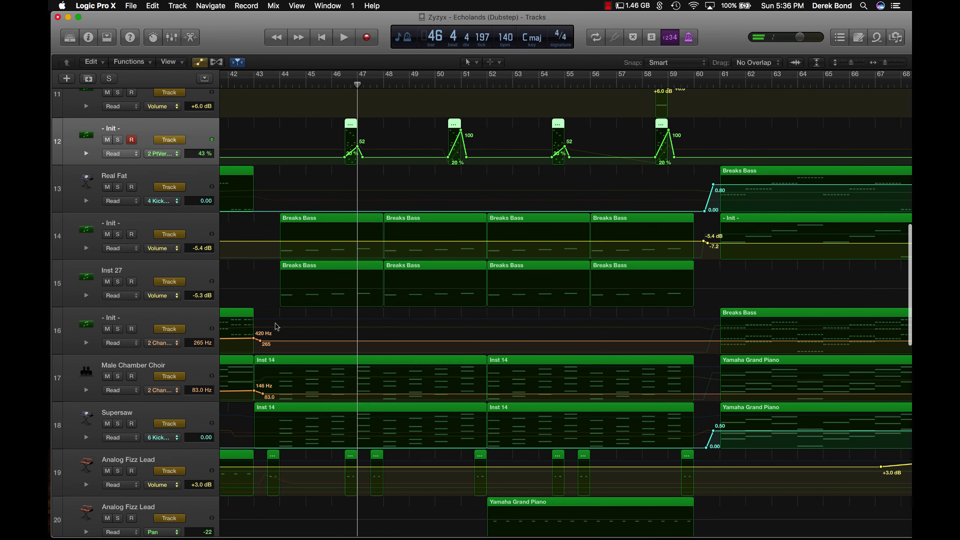
click(88, 37)
click(81, 270)
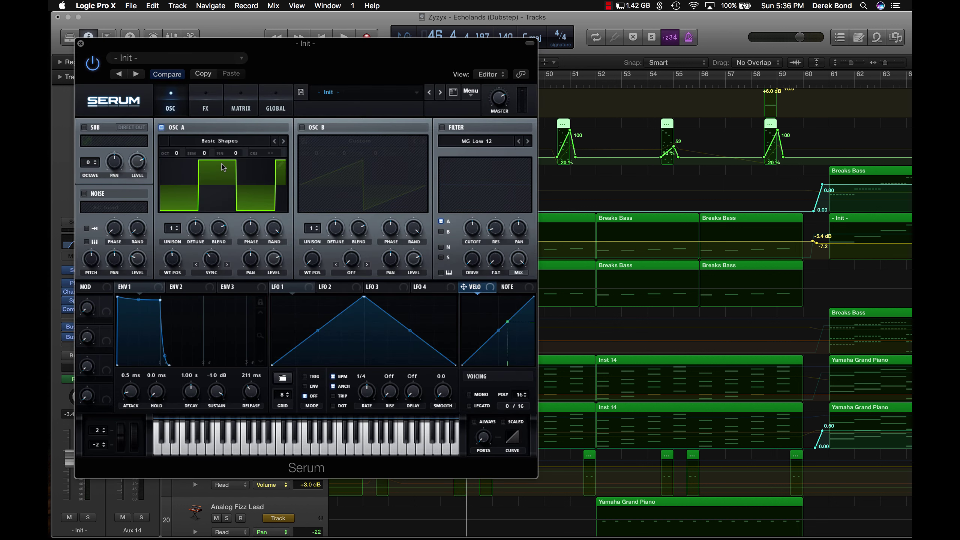
click(81, 44)
click(89, 37)
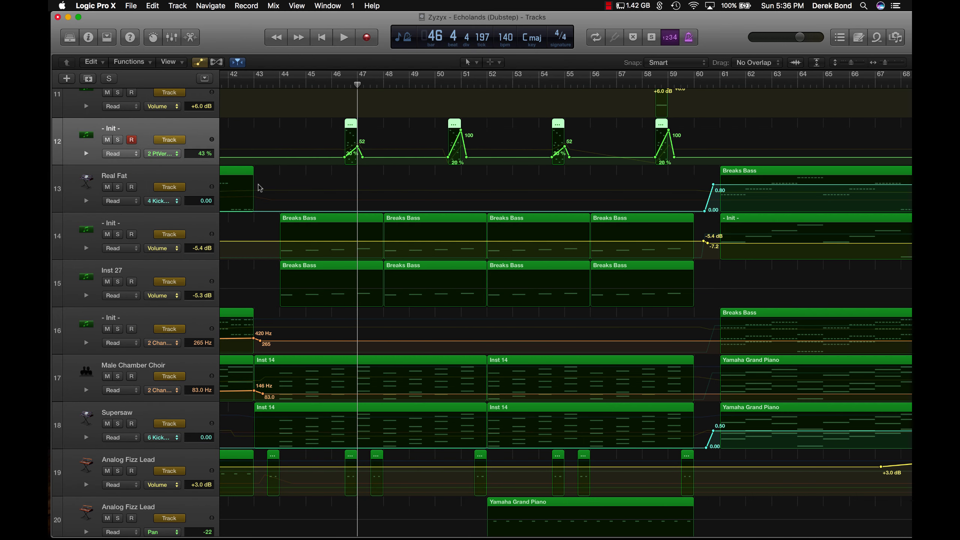
Step: Select and solo track 14, and audition its first Breaks Bass region from bar 44
click(174, 224)
click(118, 234)
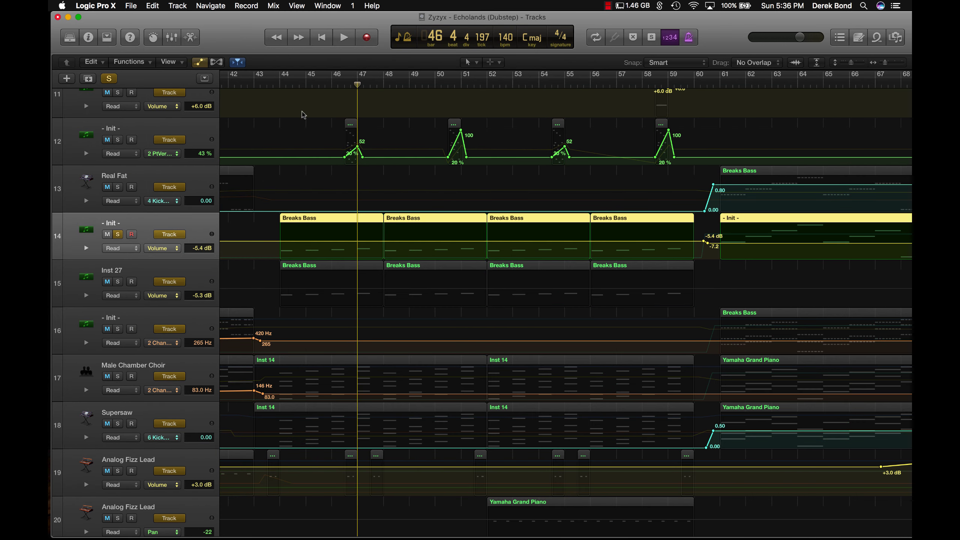
click(278, 85)
key(space)
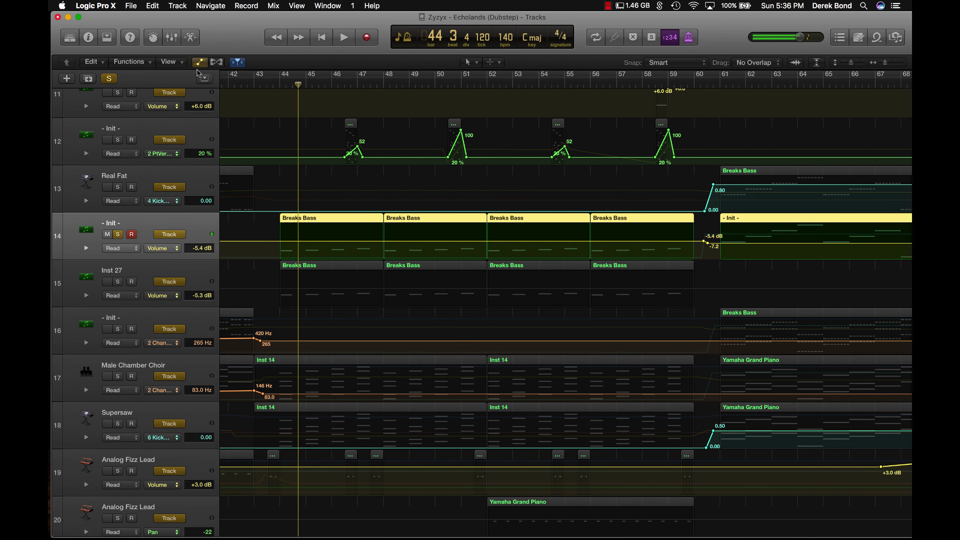
Step: Examine track 14's Serum patch during playback with its window moved clear of the channel strip, and hide the plug-in window
click(87, 37)
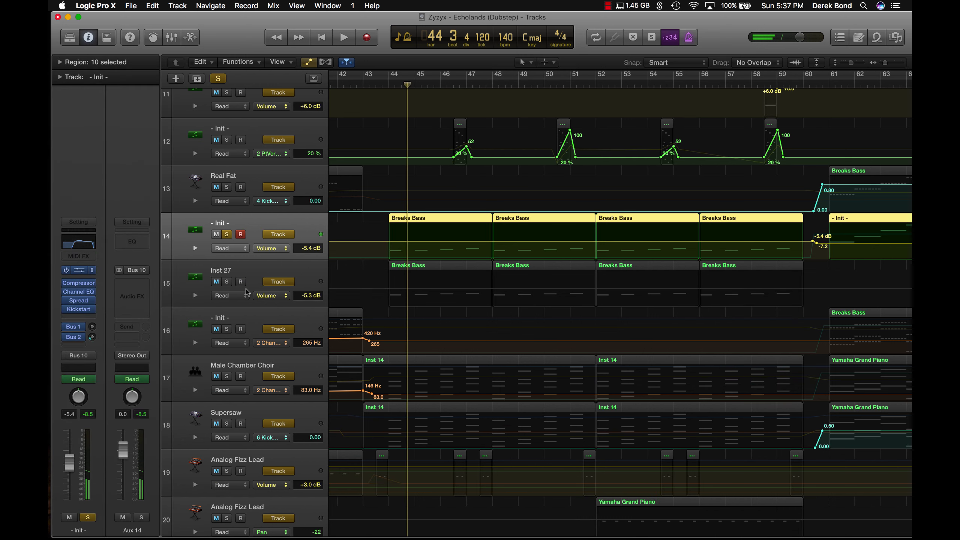
key(v)
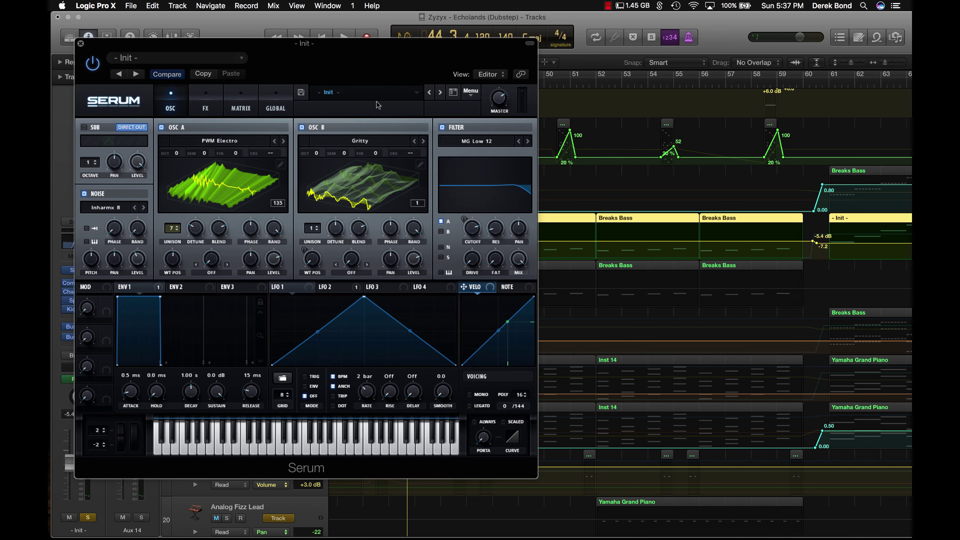
drag(359, 57, 619, 106)
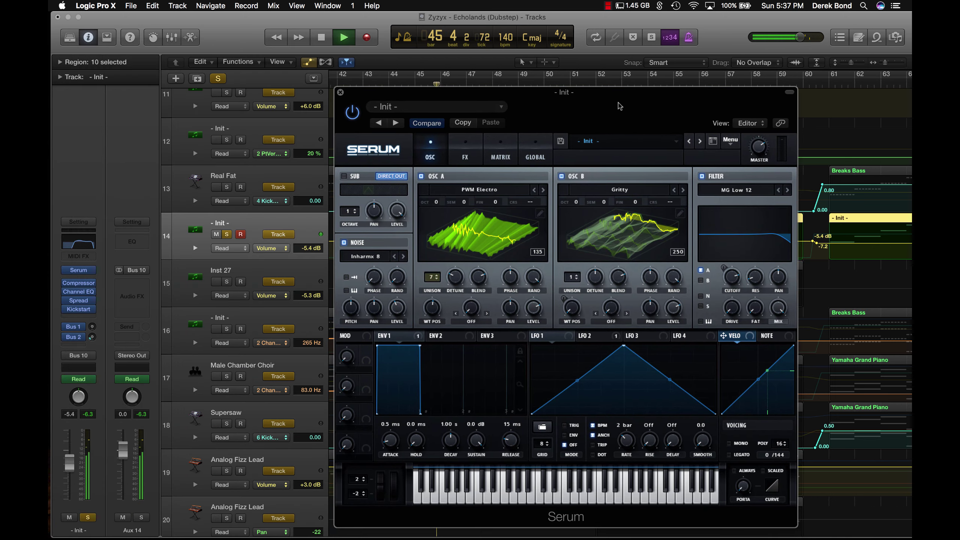
key(space)
key(v)
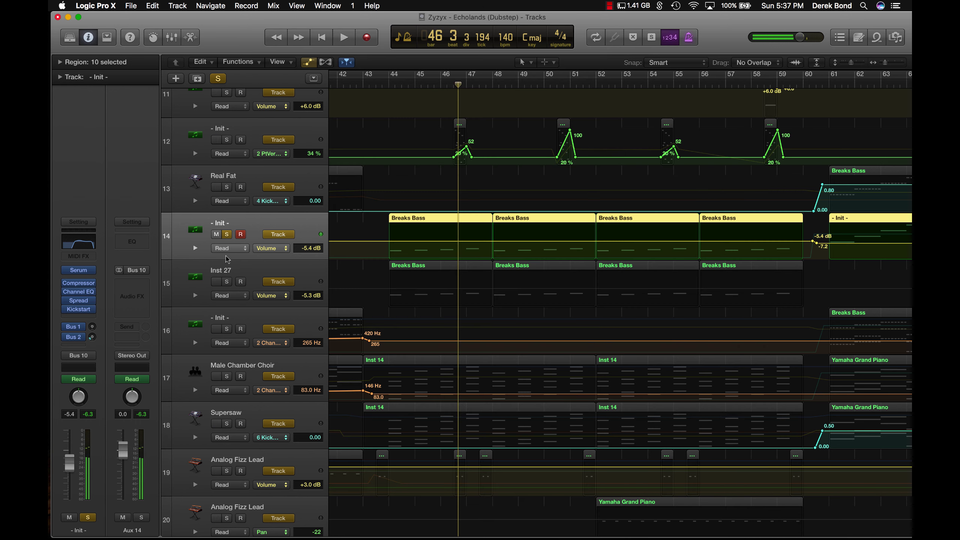
Step: Switch the solo from track 14 to track 15, Inst 27, audition it from bar 44, and unsolo it
click(226, 234)
click(227, 281)
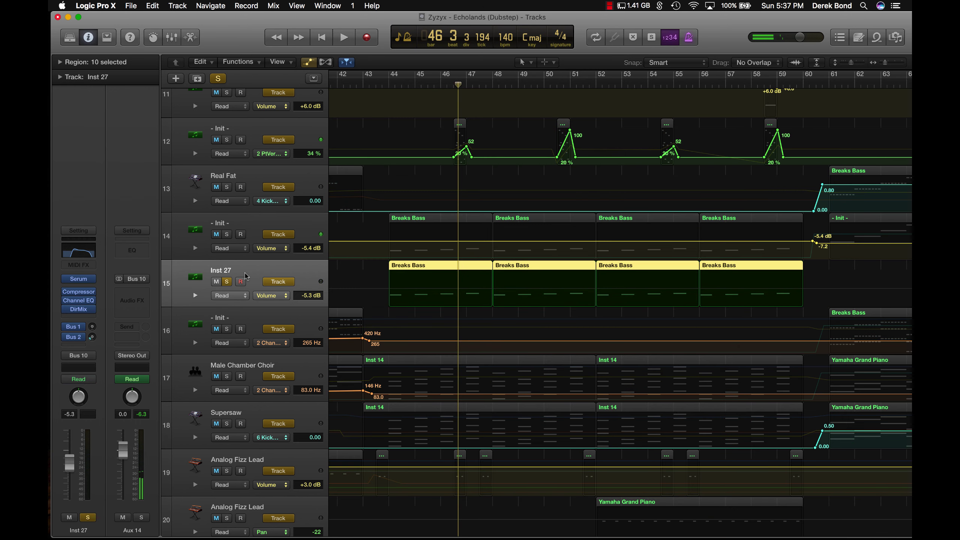
click(389, 84)
key(space)
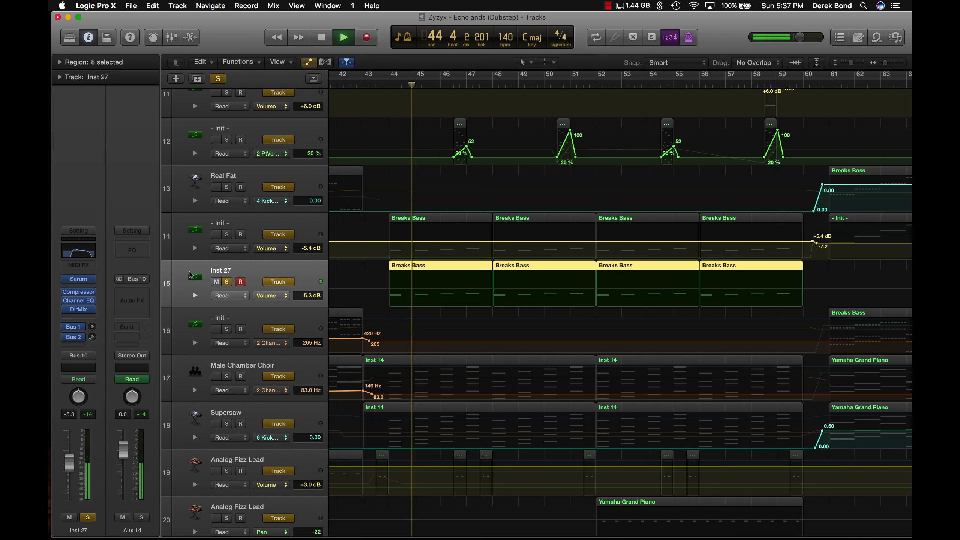
key(space)
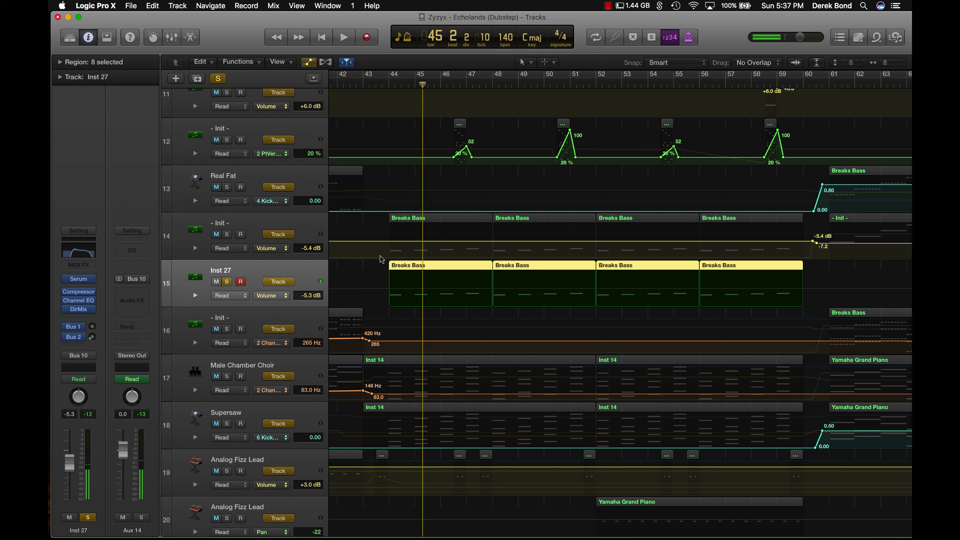
click(228, 281)
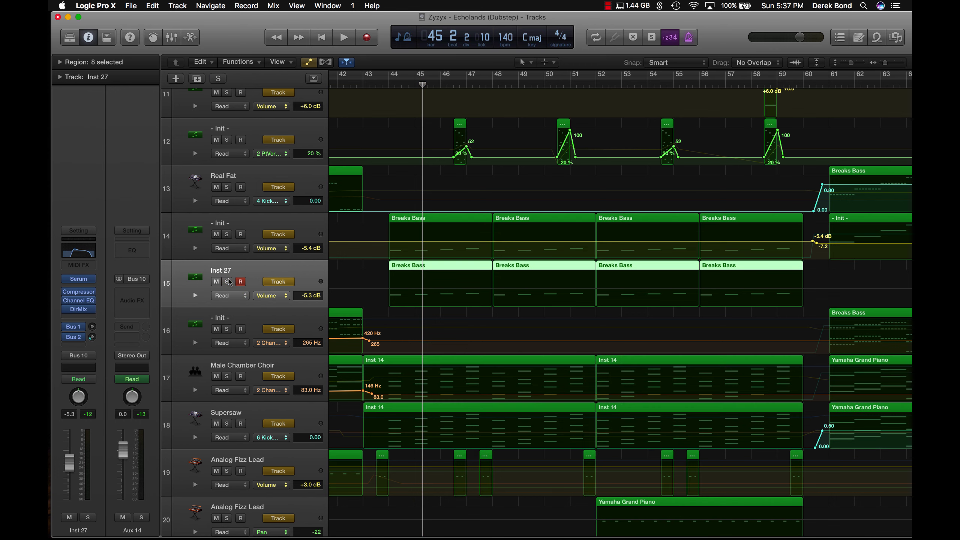
Step: Play the full mix from bar 44 with no track soloed
click(390, 86)
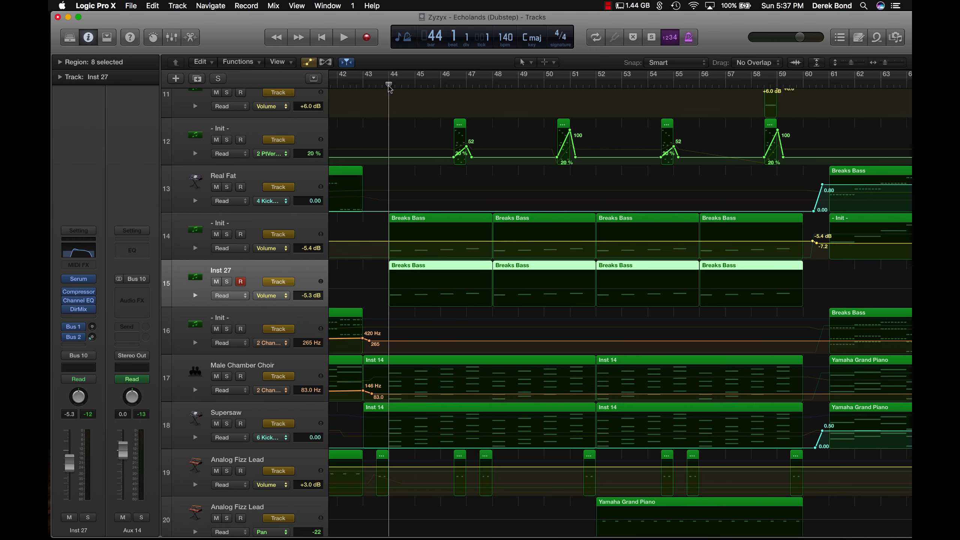
key(space)
scroll(438, 291, down, 3)
Step: Select and solo track 17, Male Chamber Choir, and audition its Inst 14 region from bar 44
click(261, 306)
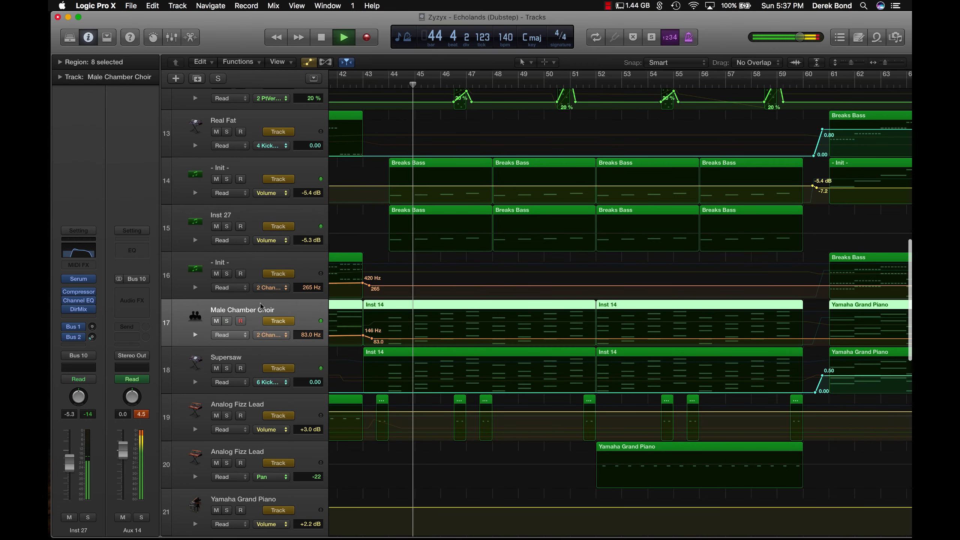
click(227, 320)
key(space)
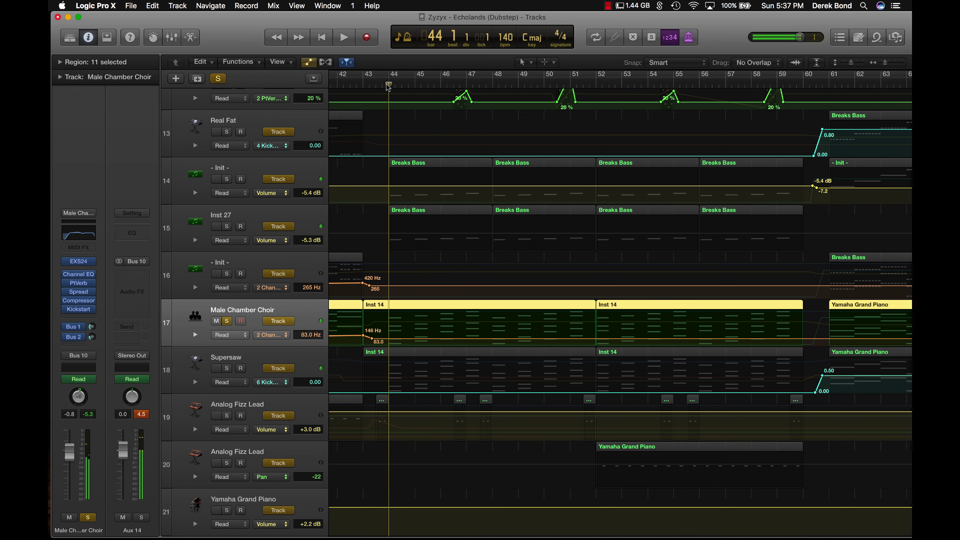
key(space)
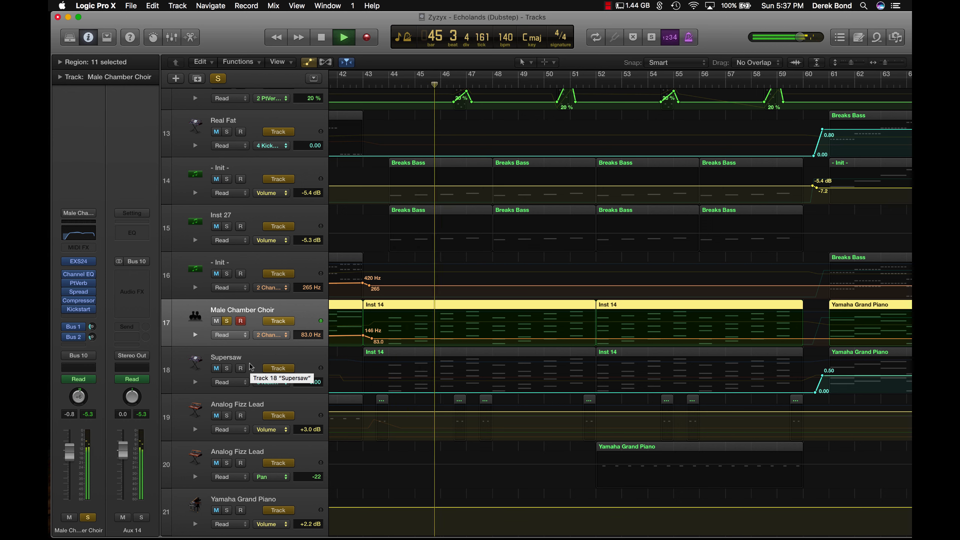
key(space)
Step: Switch the solo from the choir to track 18, Supersaw, audition it from bar 44, and unsolo it
click(227, 368)
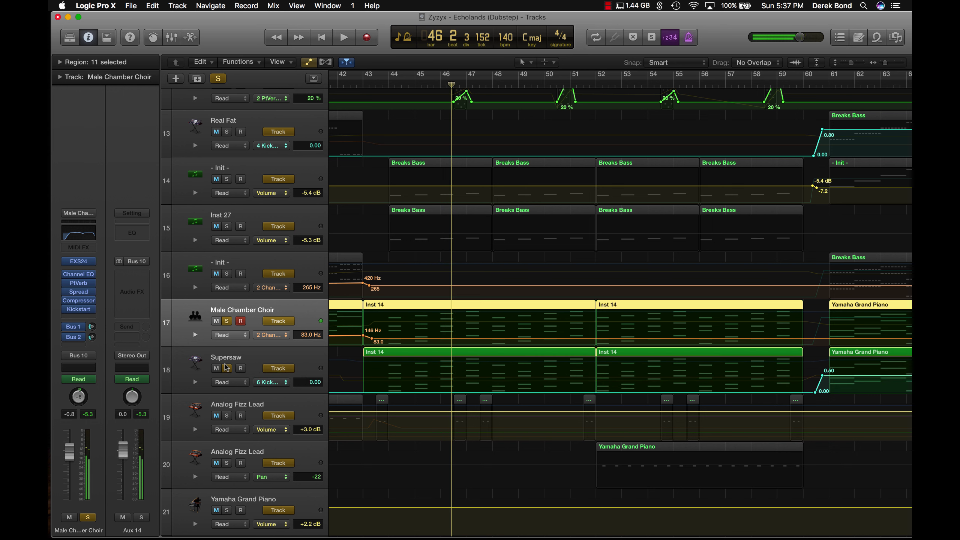
click(226, 322)
click(261, 357)
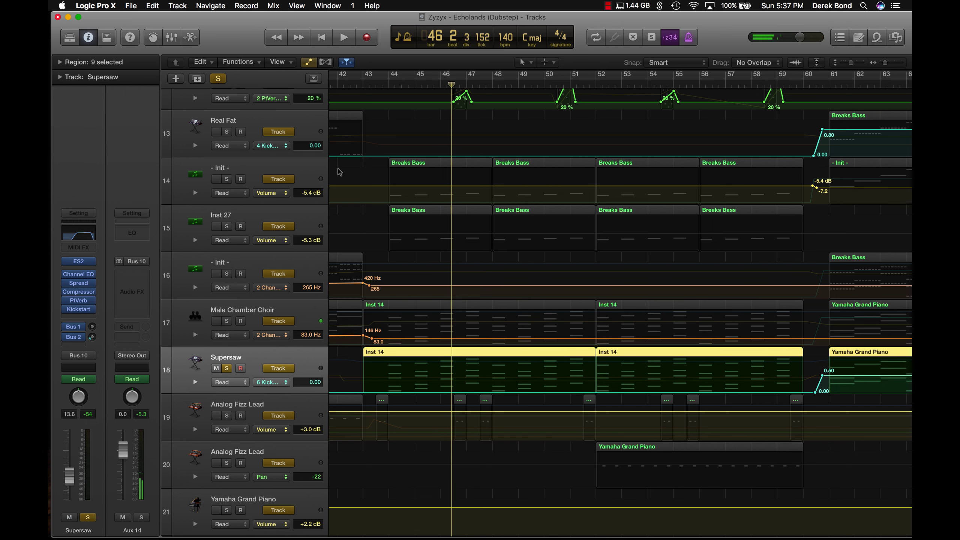
click(390, 81)
key(space)
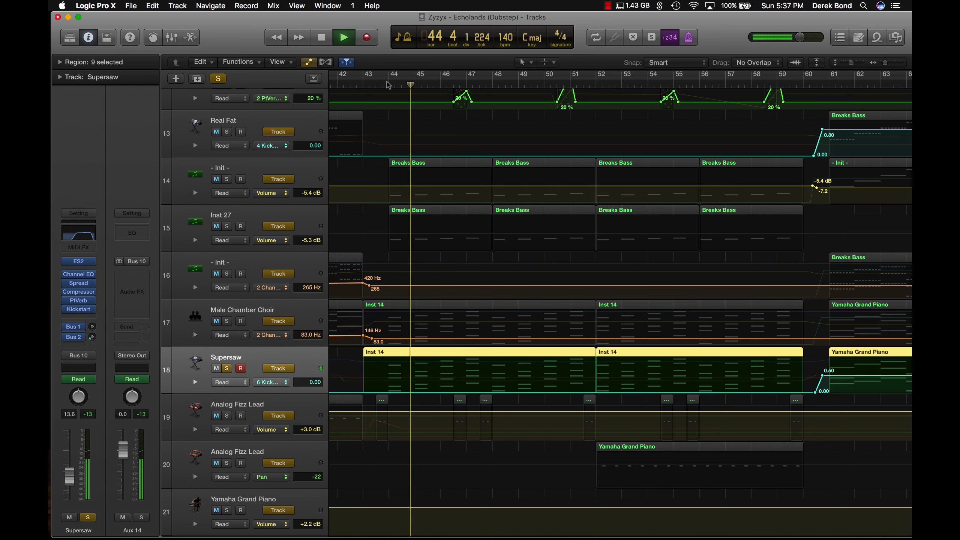
key(space)
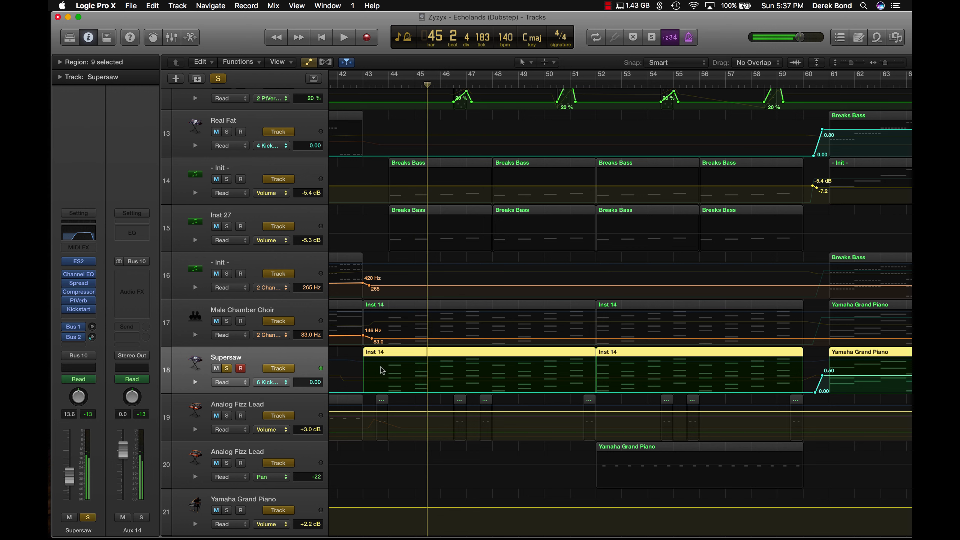
click(227, 369)
Step: Solo track 19, Analog Fizz Lead, audition its short region in bar 43, and unsolo it
scroll(439, 456, down, 5)
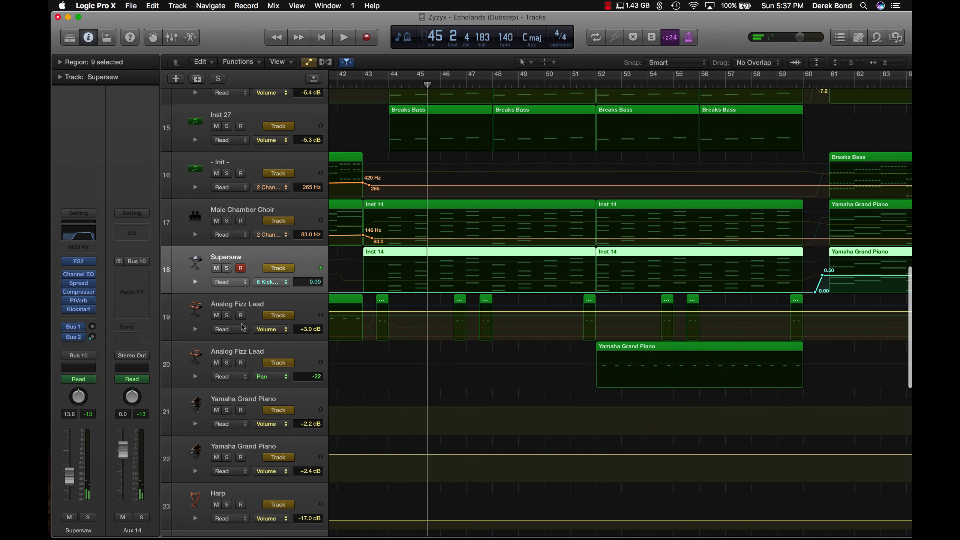
click(247, 301)
click(227, 315)
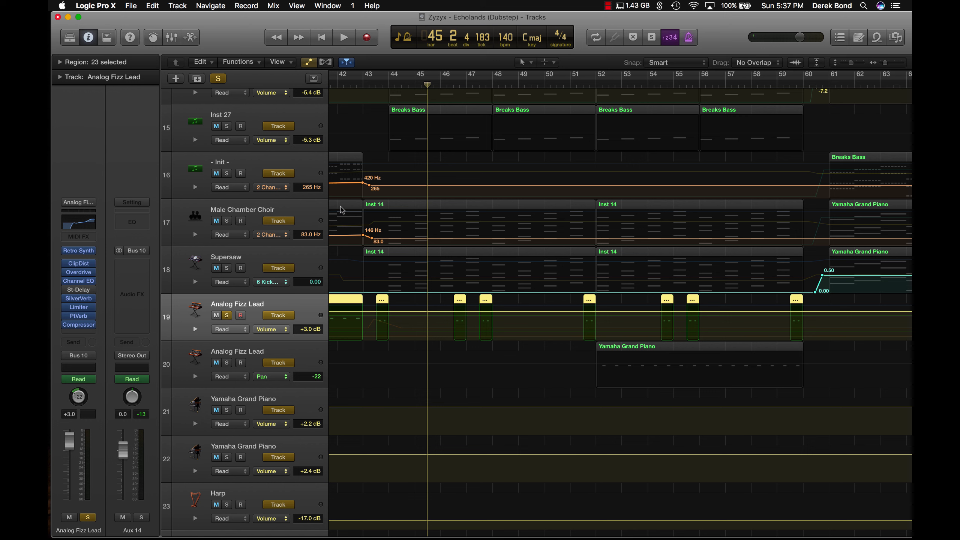
click(377, 84)
key(space)
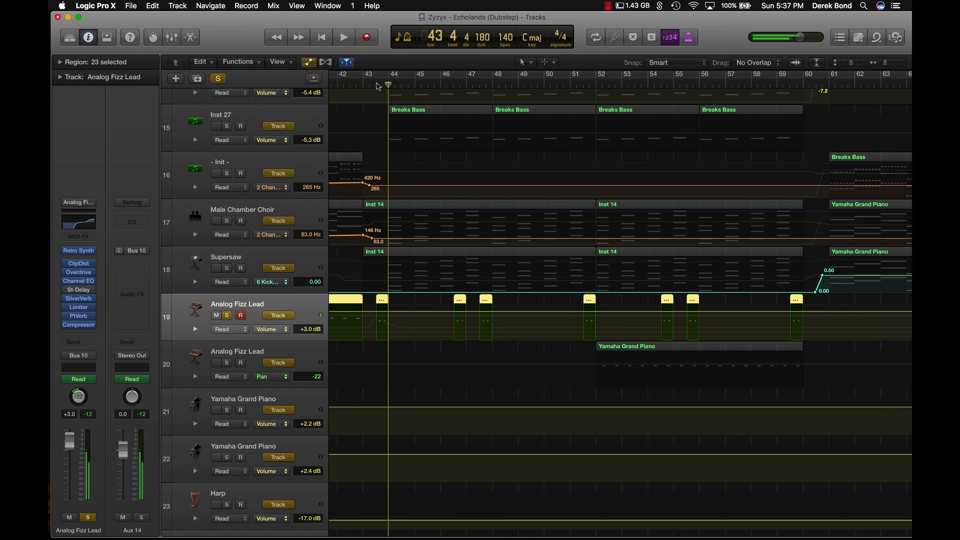
click(226, 315)
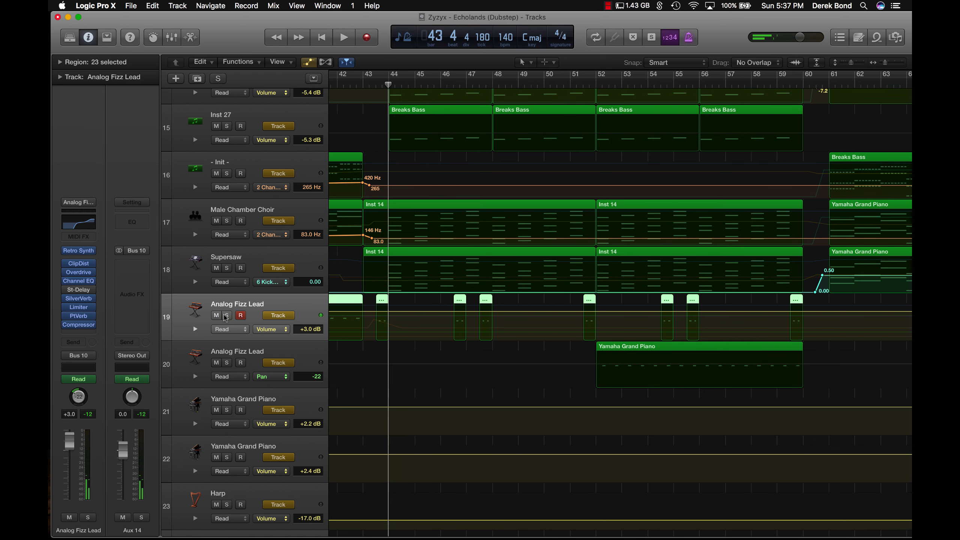
Step: Play the Analog Fizz Lead regions in bars 46 and 47 together with the full mix
click(451, 84)
key(space)
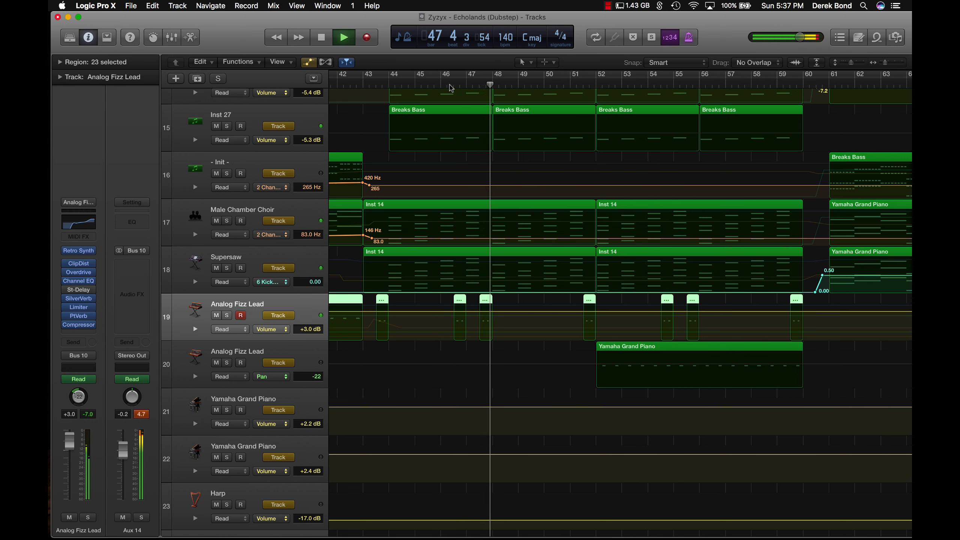
key(space)
Step: Select and solo track 25, Massive Beat, and audition its drum regions from bar 44
scroll(506, 249, down, 3)
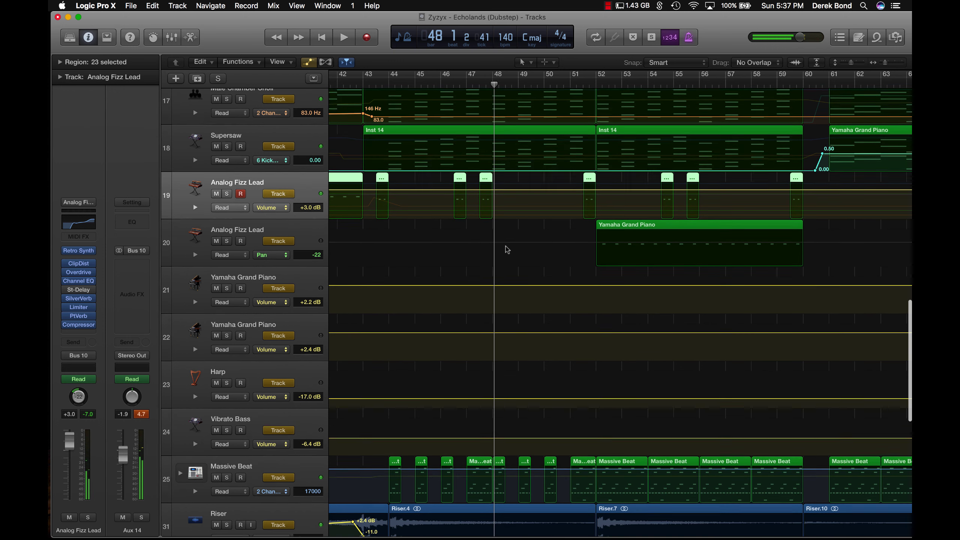
scroll(507, 287, down, 3)
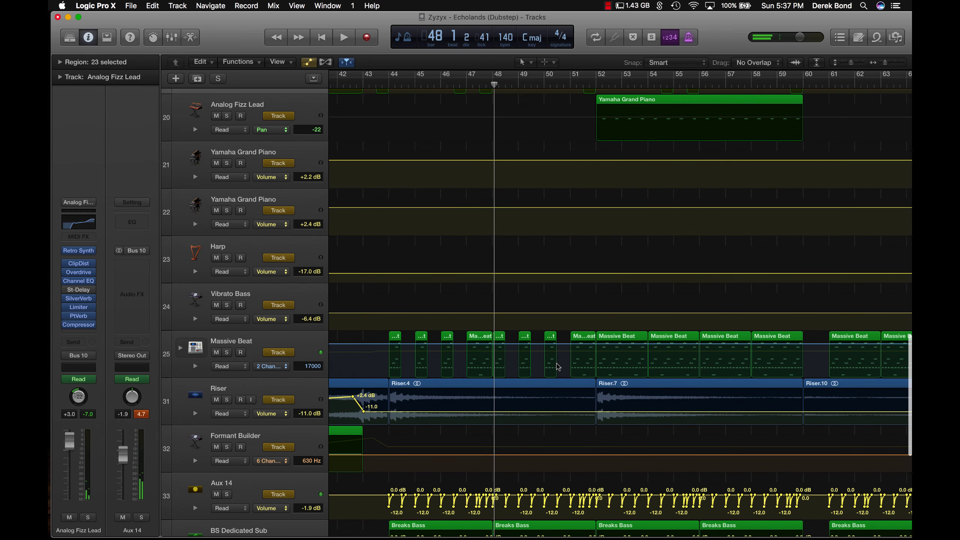
click(298, 337)
key(s)
click(391, 87)
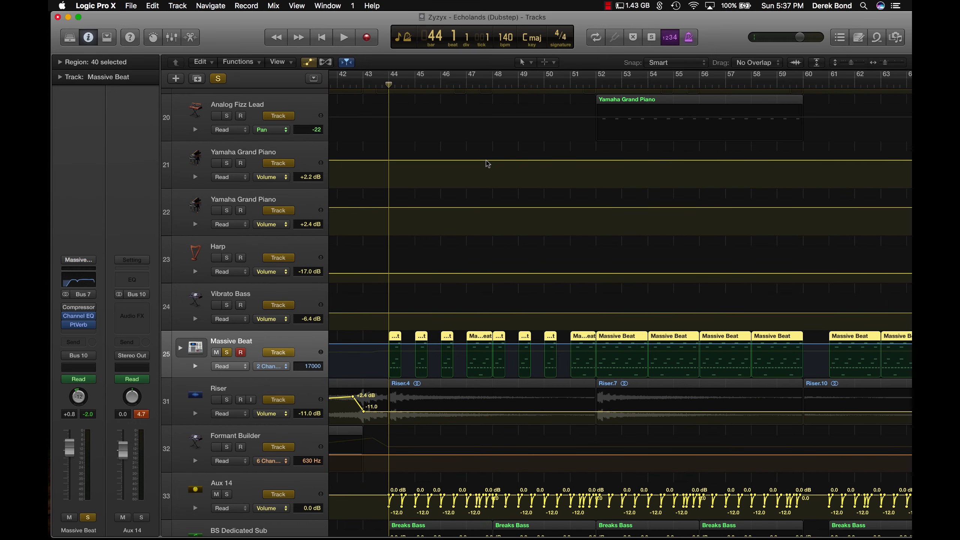
key(space)
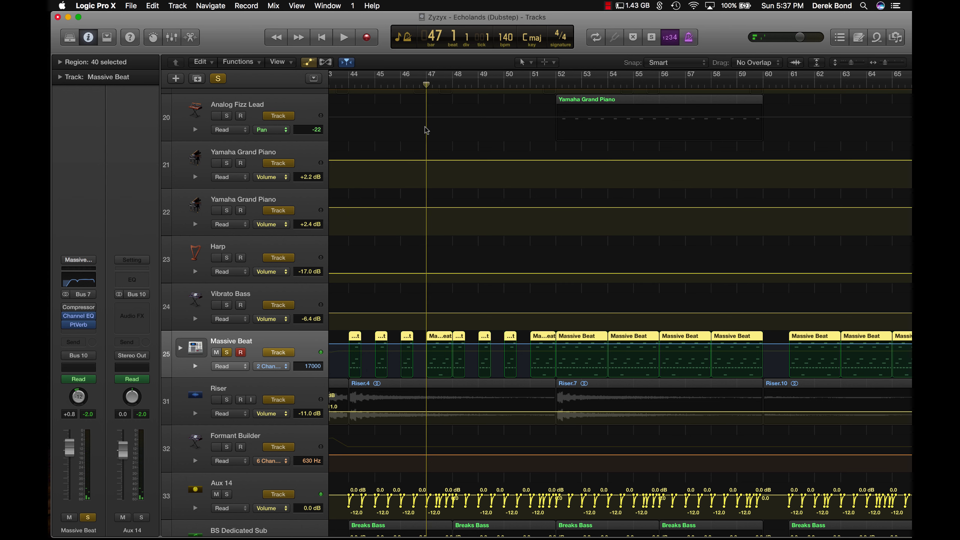
Step: Move the playhead to bar 52 and turn off the solo on the Massive Beat track
key(comma)
key(alt+period)
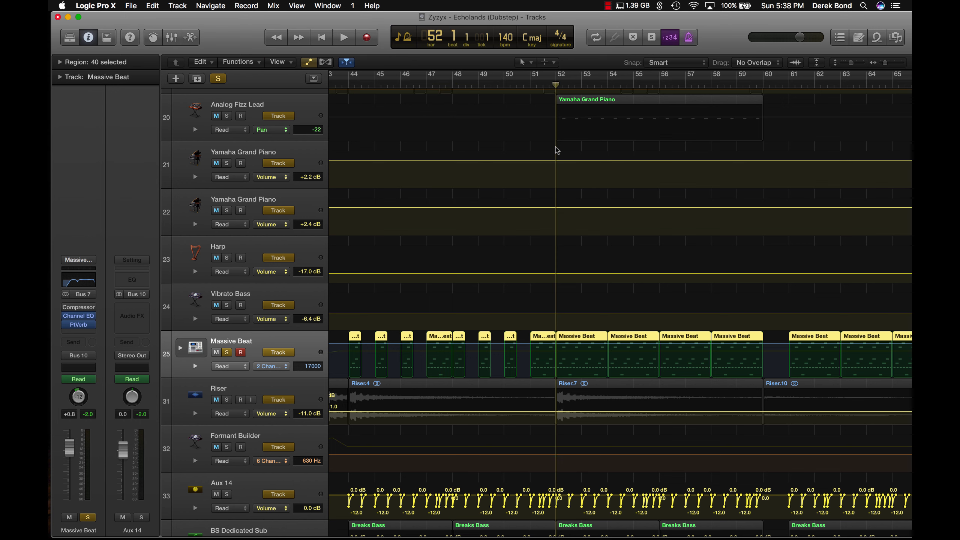
drag(557, 151, 491, 271)
click(690, 84)
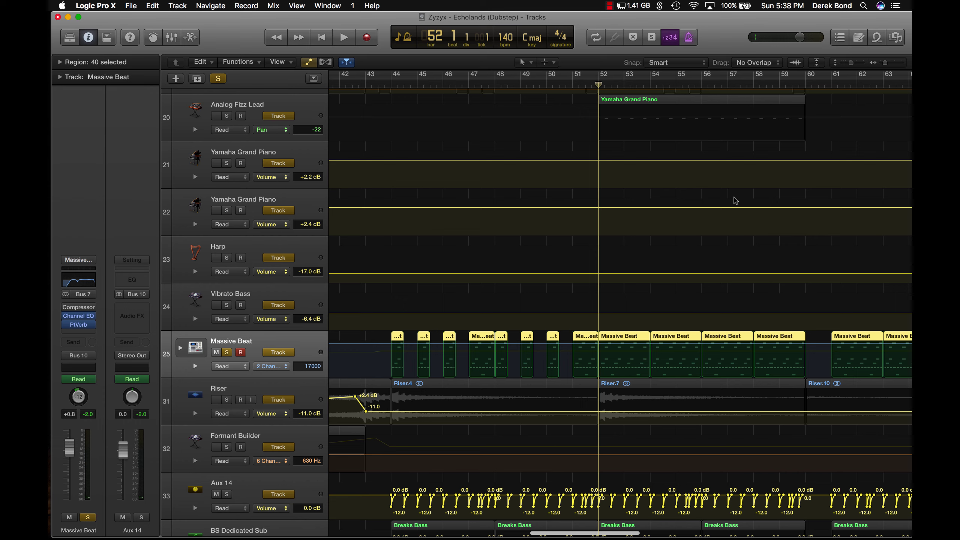
scroll(580, 181, right, 5)
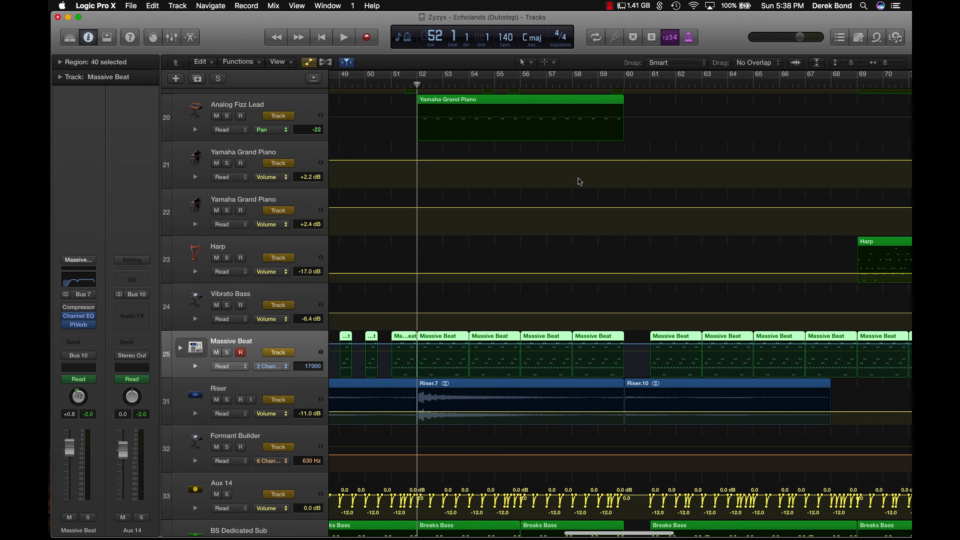
Step: Solo track 1, audition its Inst 1 region around bar 55, and clear the solo
scroll(579, 181, up, 8)
scroll(579, 181, up, 12)
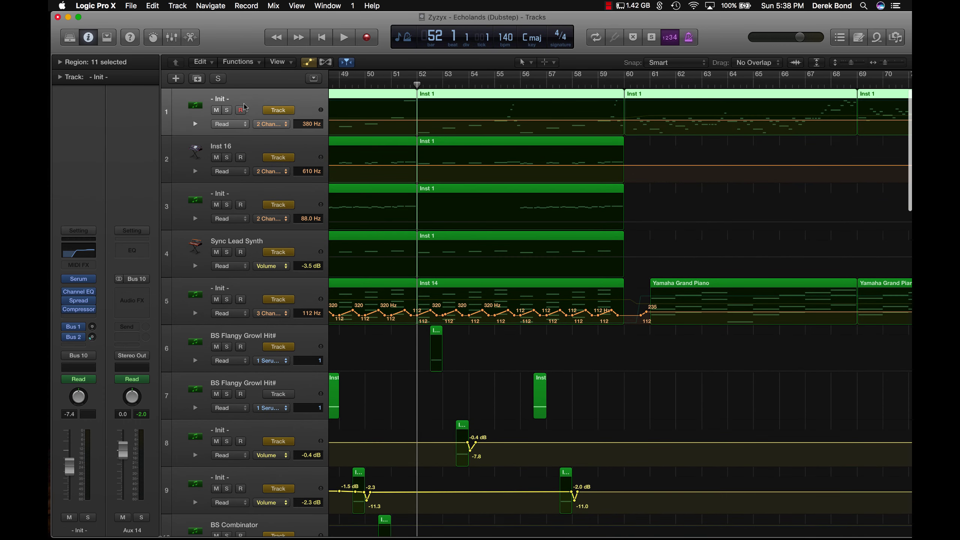
click(227, 110)
click(507, 84)
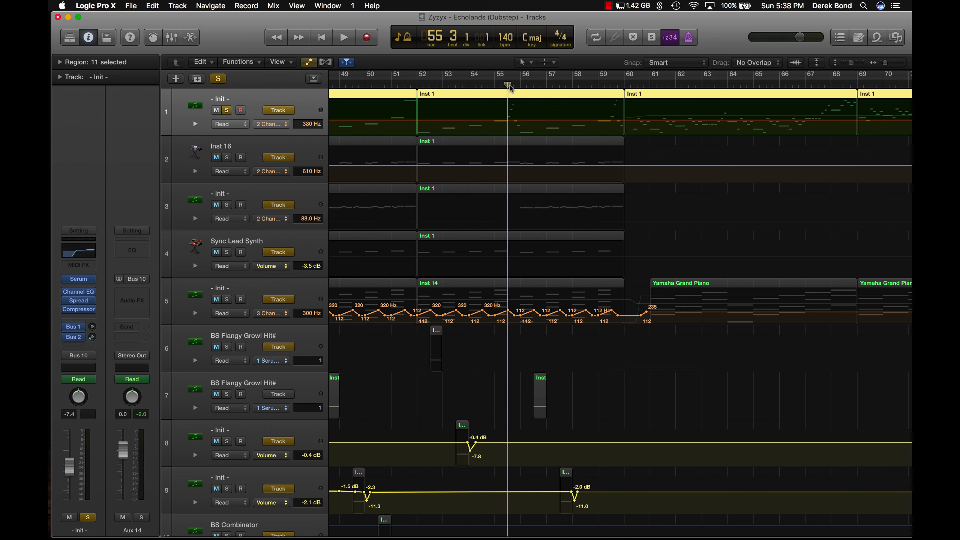
key(space)
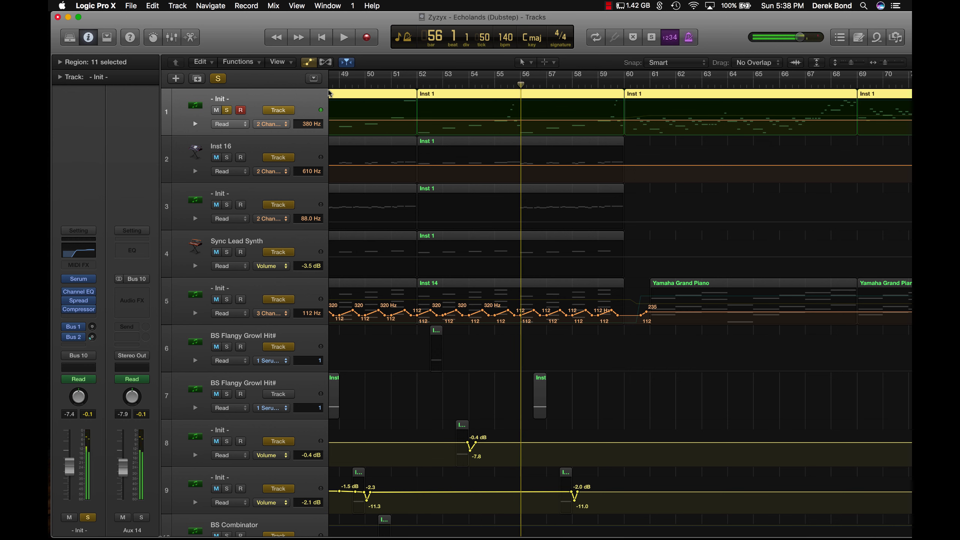
click(495, 84)
key(space)
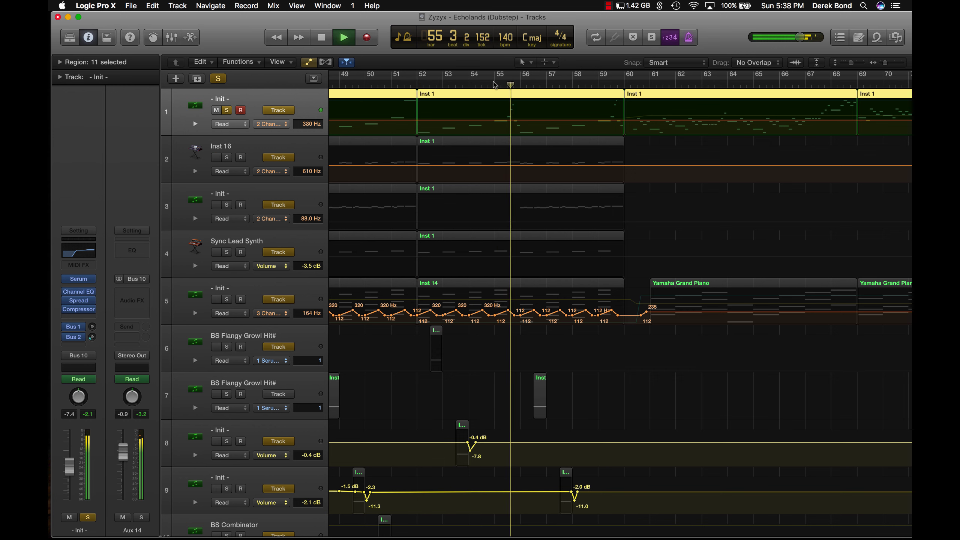
key(space)
click(219, 79)
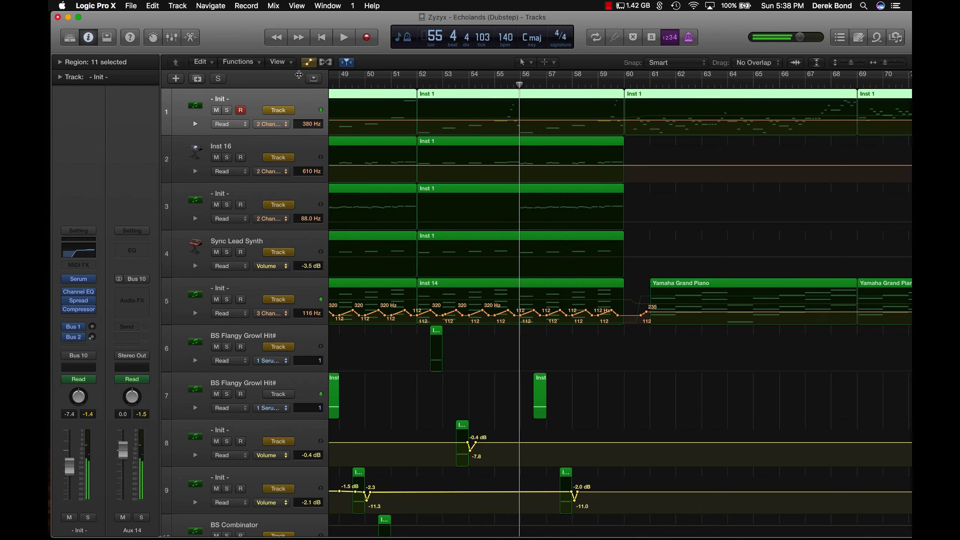
Step: Hide the track automation and look over the compact arrangement from bar 45 to bar 77
click(312, 63)
scroll(551, 211, right, 1)
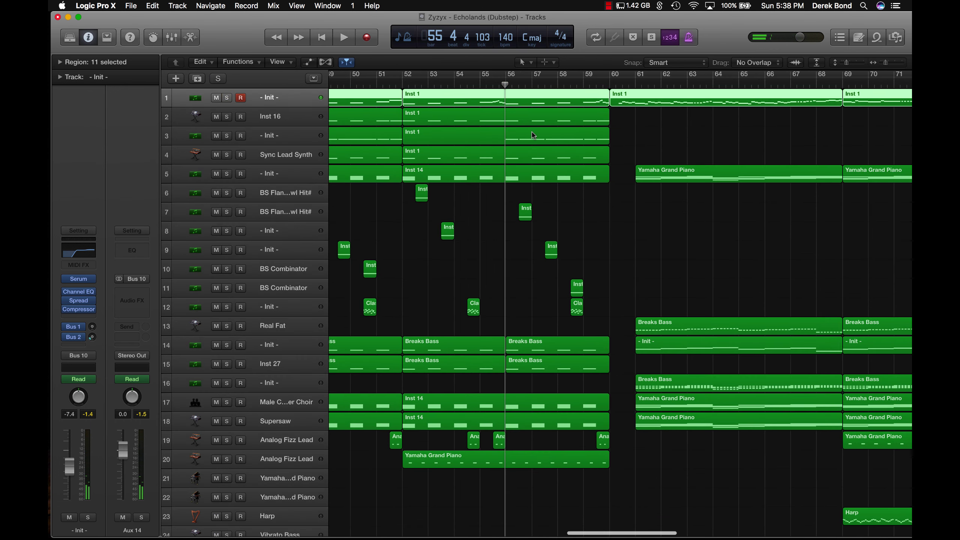
scroll(551, 210, down, 10)
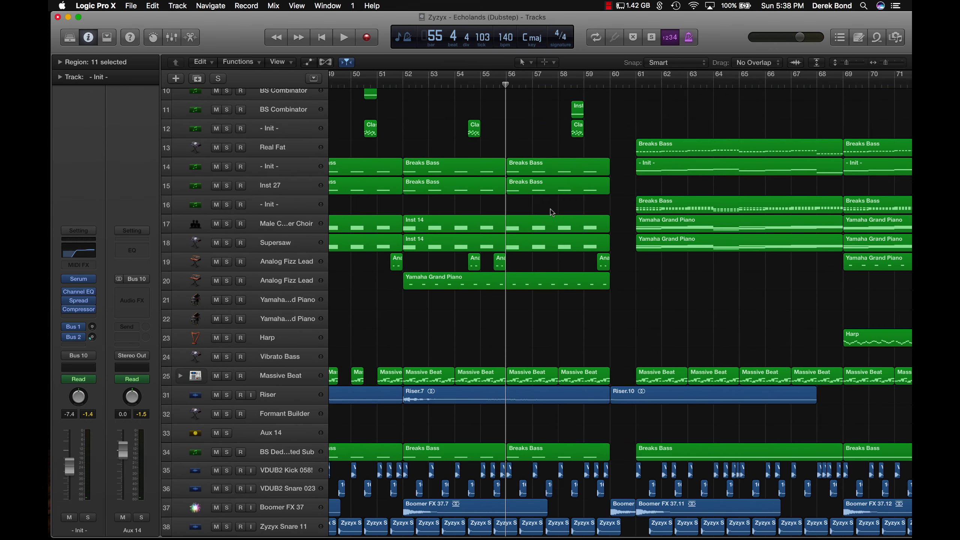
scroll(552, 213, down, 2)
scroll(551, 213, left, 5)
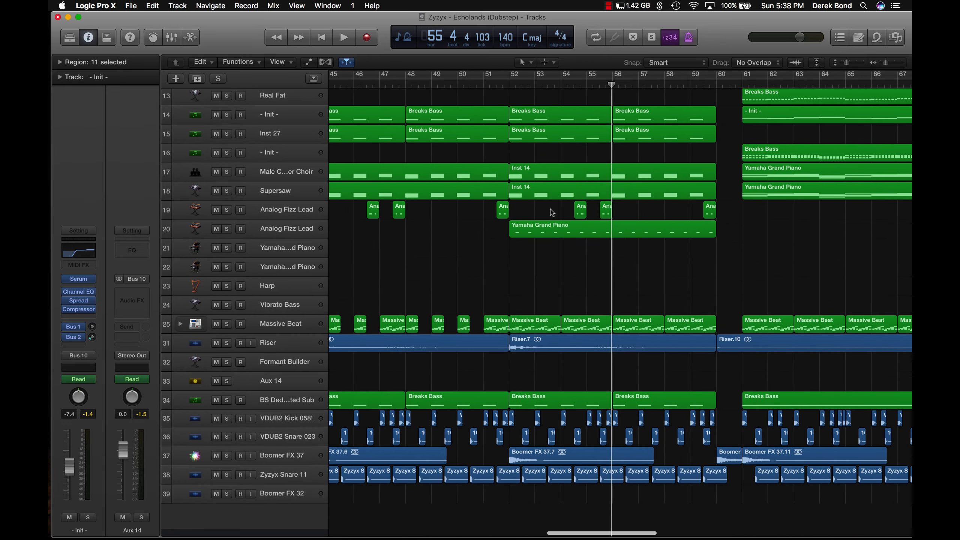
scroll(514, 317, right, 10)
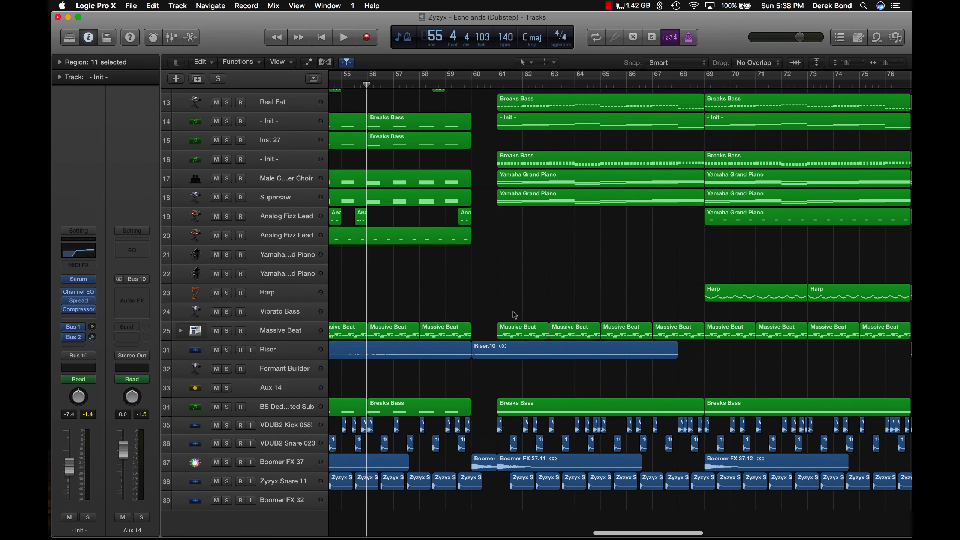
scroll(490, 275, up, 5)
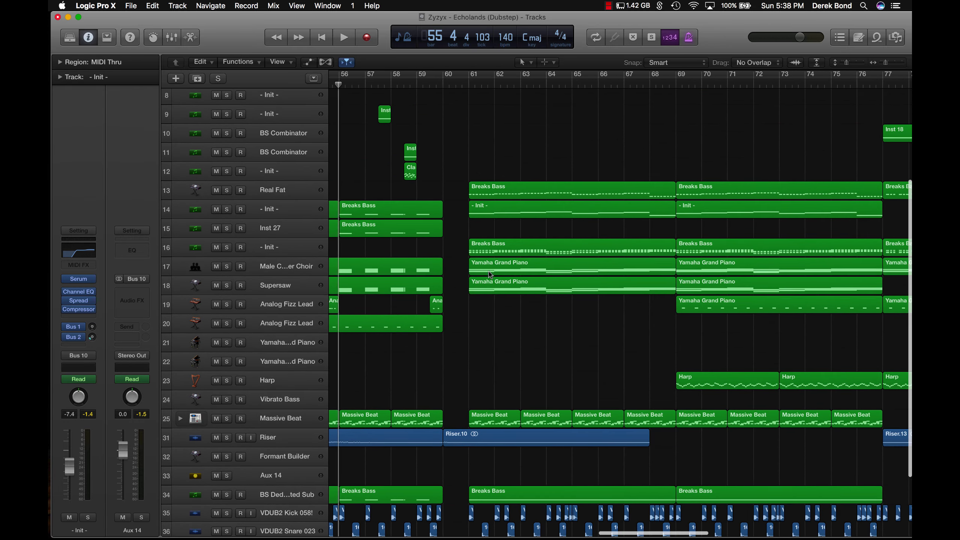
Step: Place the playhead at bar 60 and compare the arrangement's regions before and after that point
click(444, 86)
scroll(465, 129, right, 6)
scroll(513, 222, up, 7)
scroll(513, 221, left, 3)
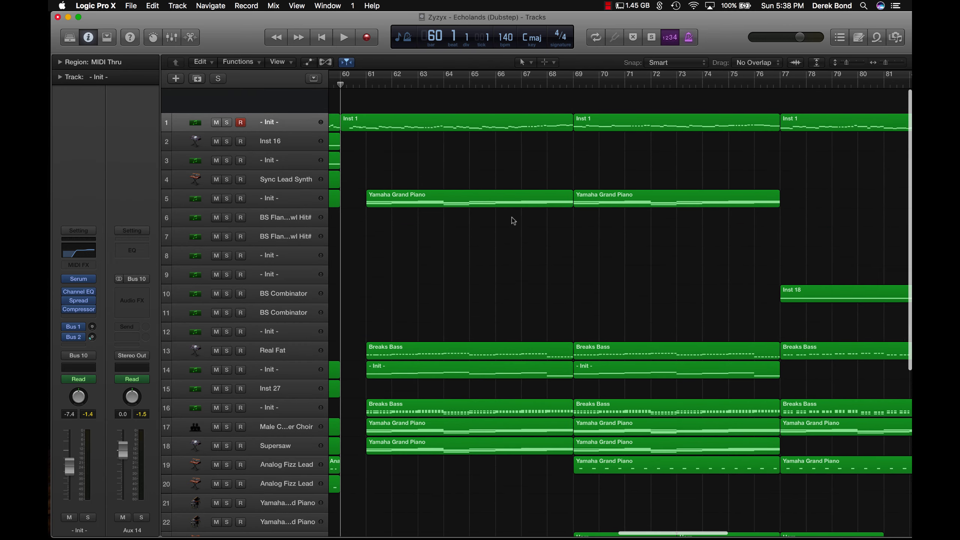
scroll(426, 261, left, 20)
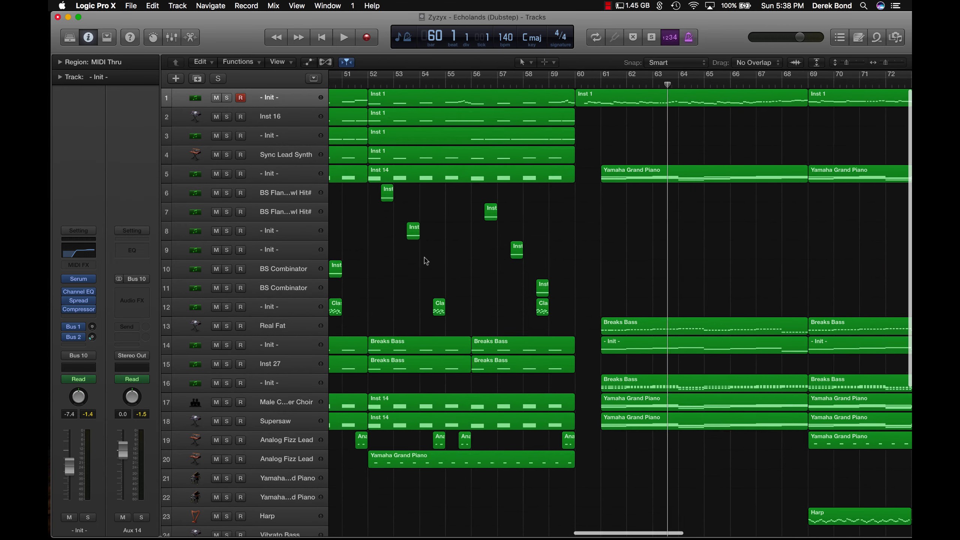
scroll(545, 202, right, 20)
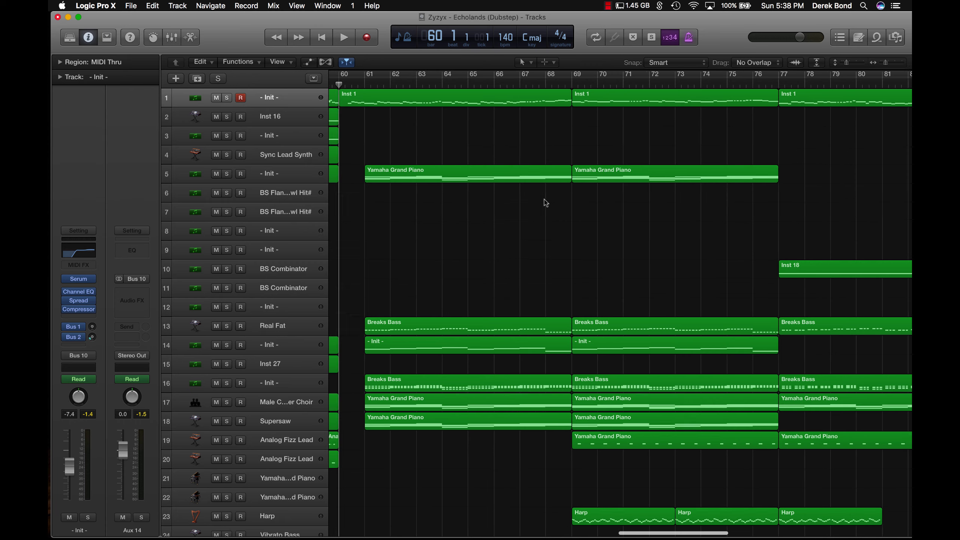
Step: Solo track 5, audition it from bar 61 with its Kickstart plug-in open, close the plug-in, and unsolo the track
click(305, 177)
key(s)
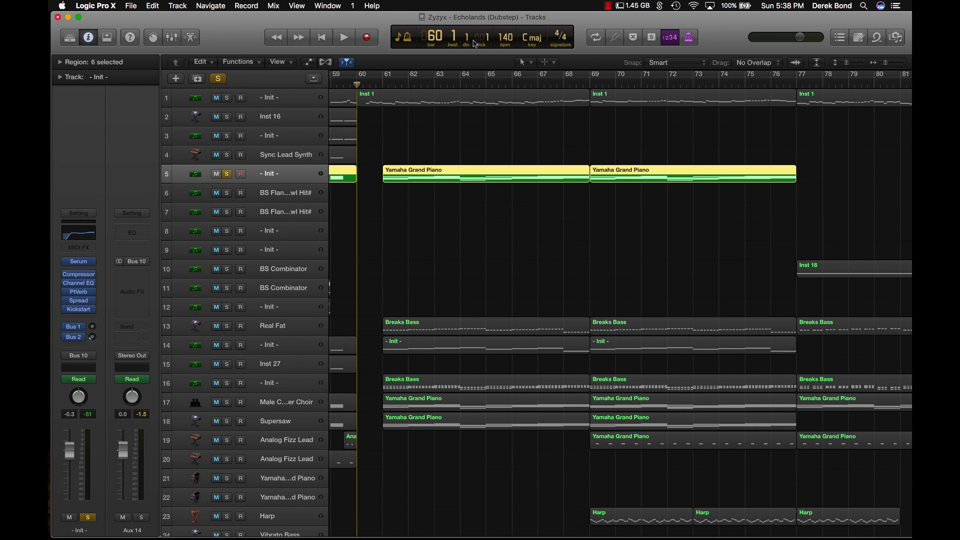
click(382, 83)
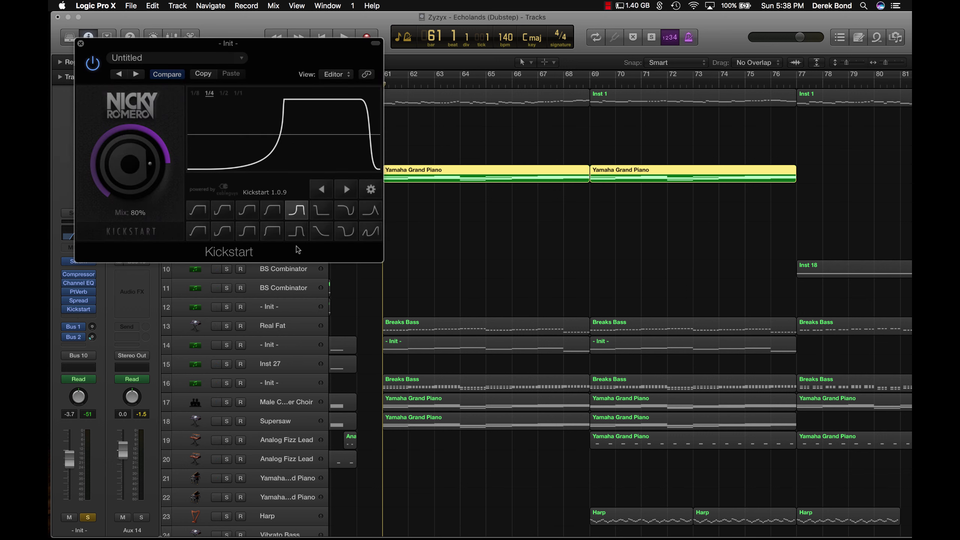
key(space)
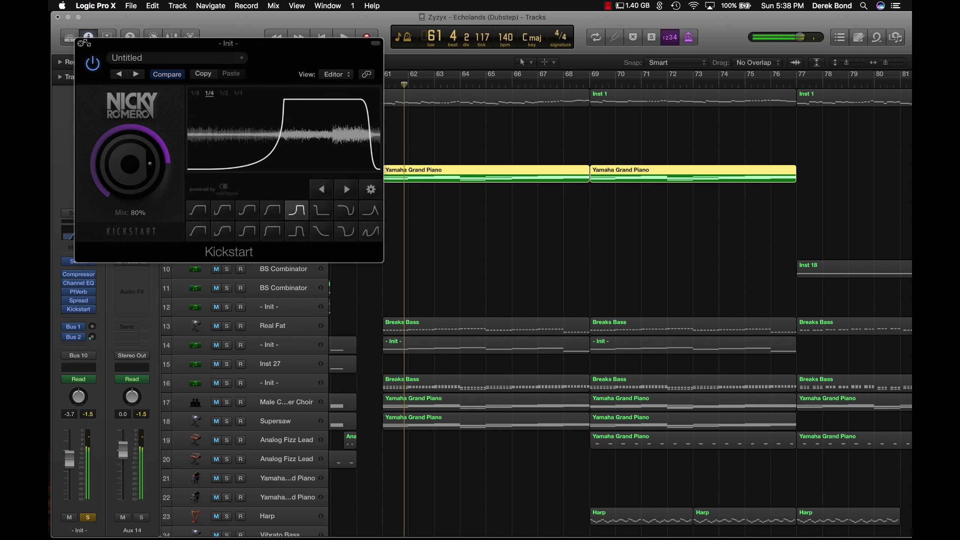
click(80, 44)
click(227, 173)
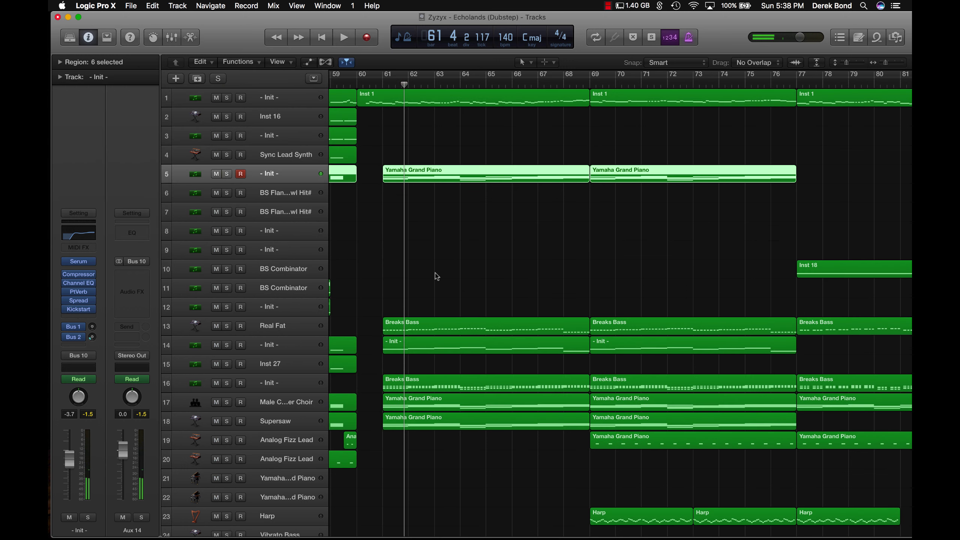
Step: Select and solo track 13, Real Fat, and audition its Breaks Bass region in bar 61
scroll(436, 276, down, 1)
click(239, 309)
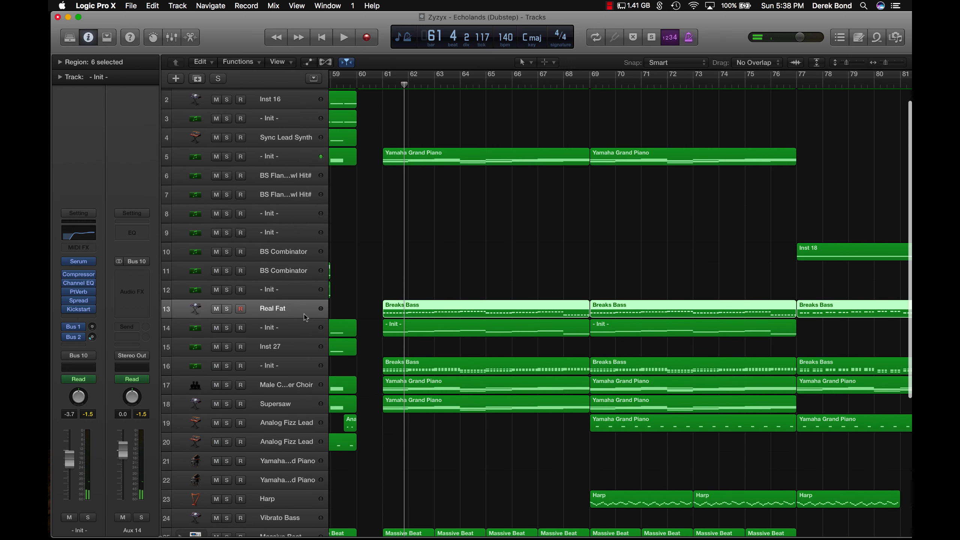
click(226, 309)
key(space)
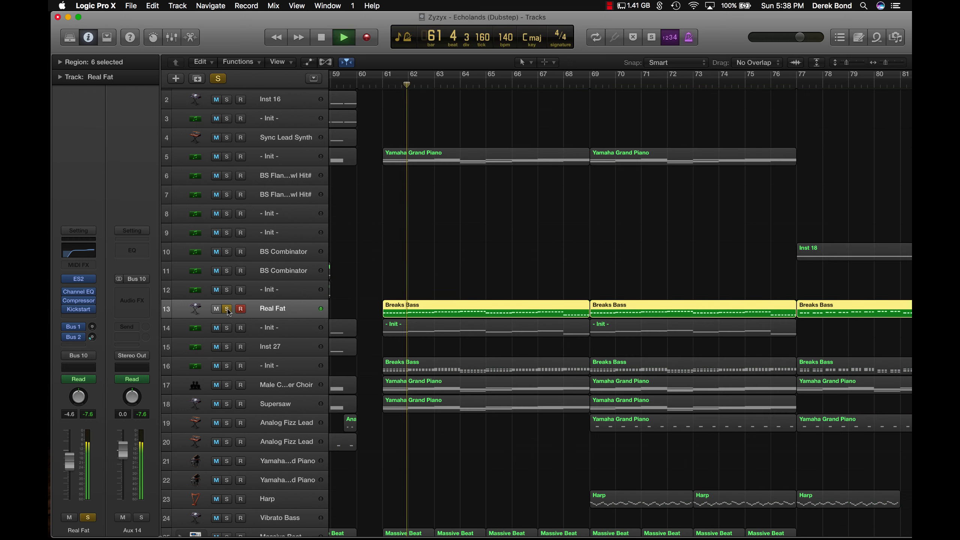
Step: Switch the solo from Real Fat to track 14, audition it from bar 61, and unsolo it
click(227, 327)
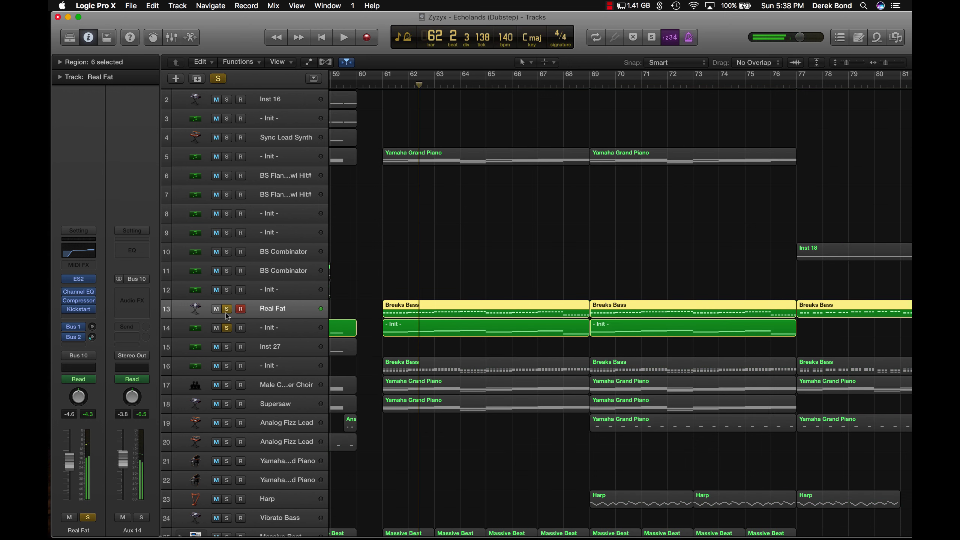
click(227, 309)
click(288, 328)
click(384, 87)
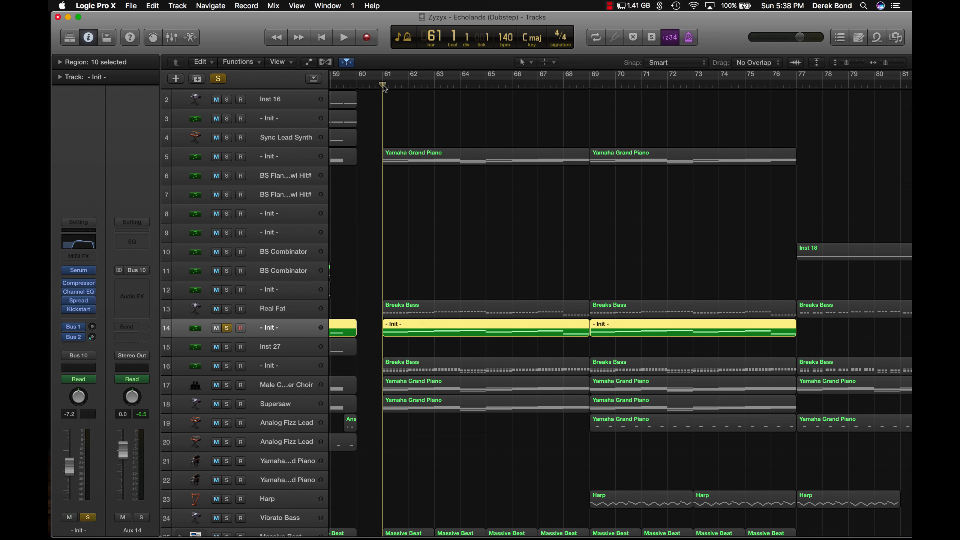
click(395, 87)
click(408, 86)
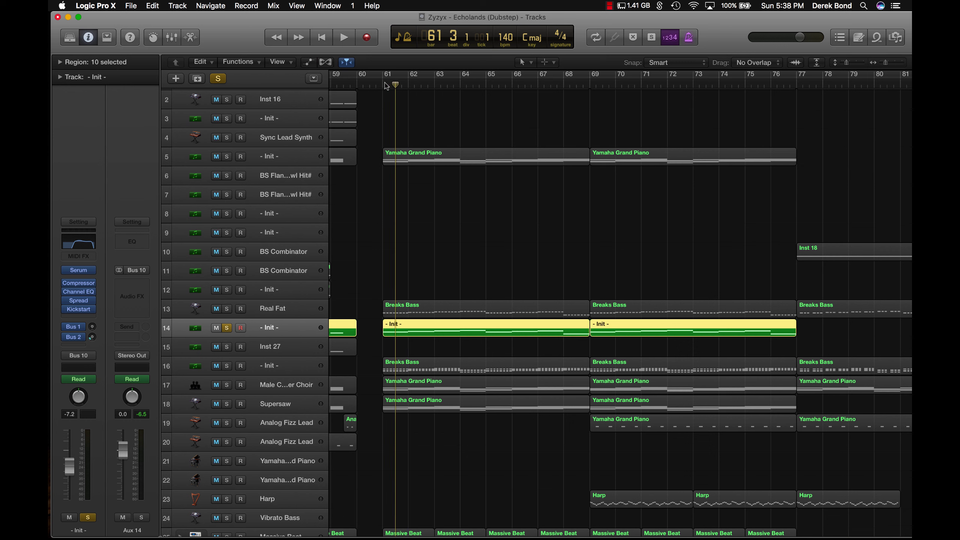
double_click(384, 85)
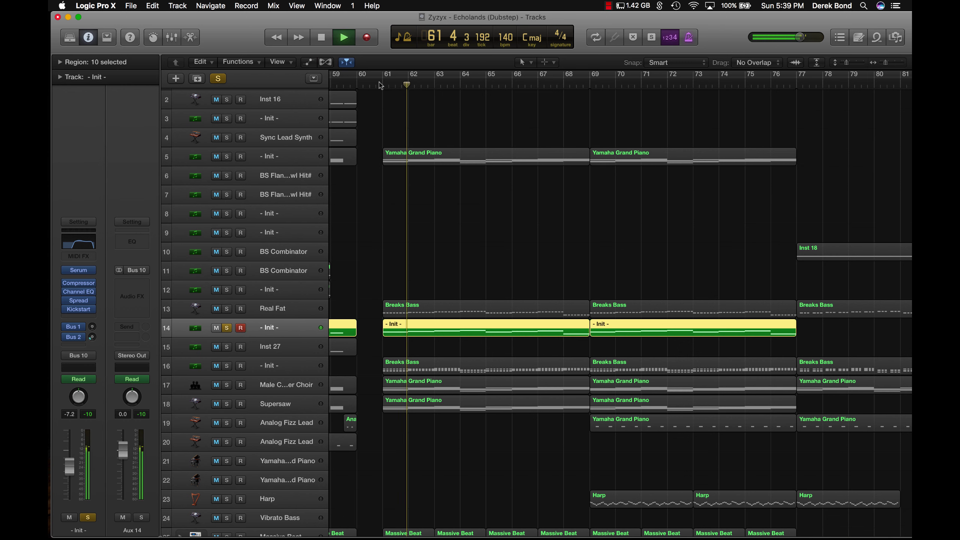
key(space)
click(227, 328)
Step: Solo track 16, audition it from bar 61, and clear the solo during playback to hear it in the full mix
click(257, 361)
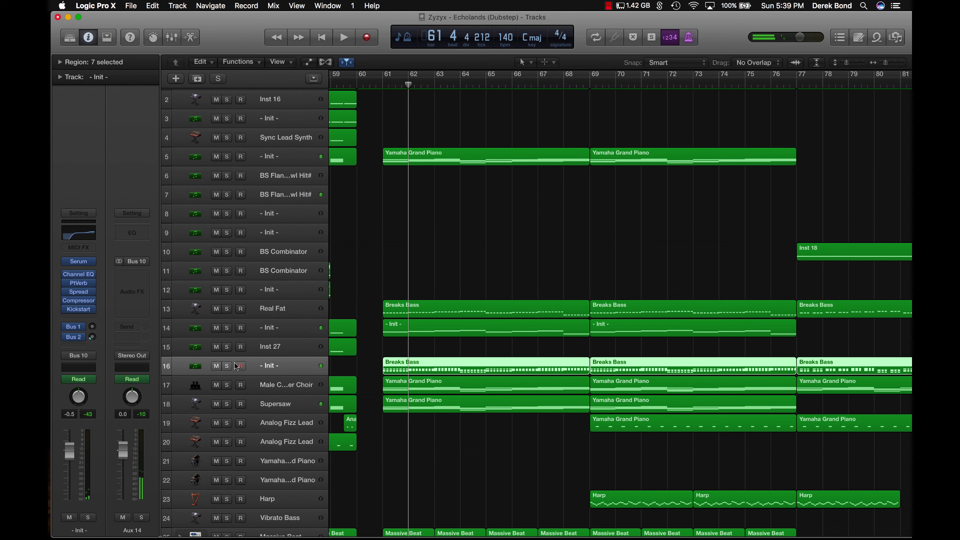
click(227, 365)
double_click(386, 86)
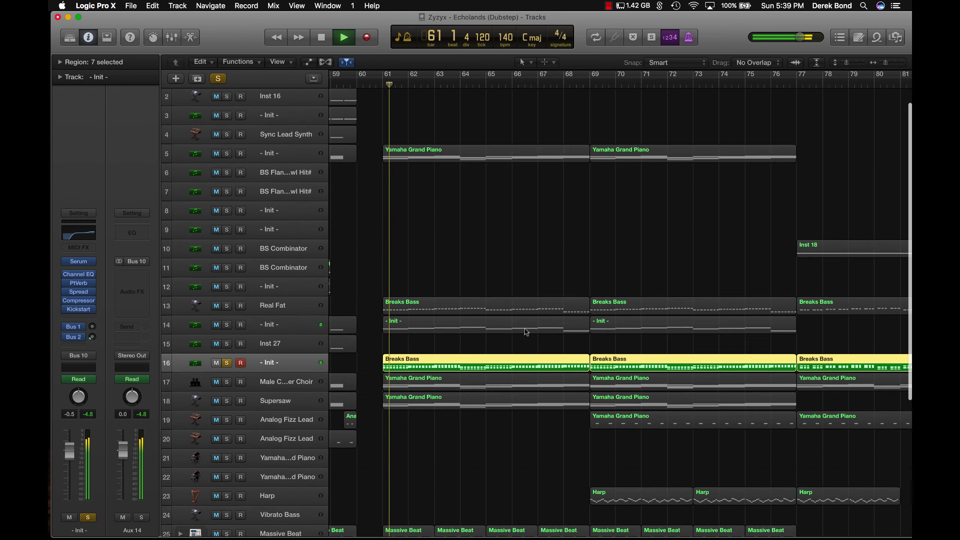
scroll(242, 121, down, 4)
click(223, 80)
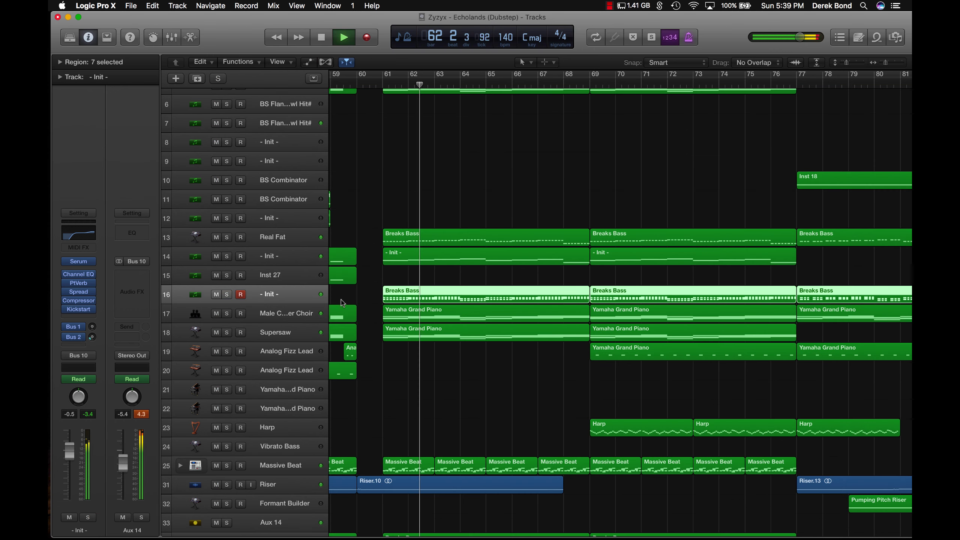
key(space)
Step: Play the full mix from bar 61 and look over the arrangement's regions through bar 89
scroll(434, 226, down, 7)
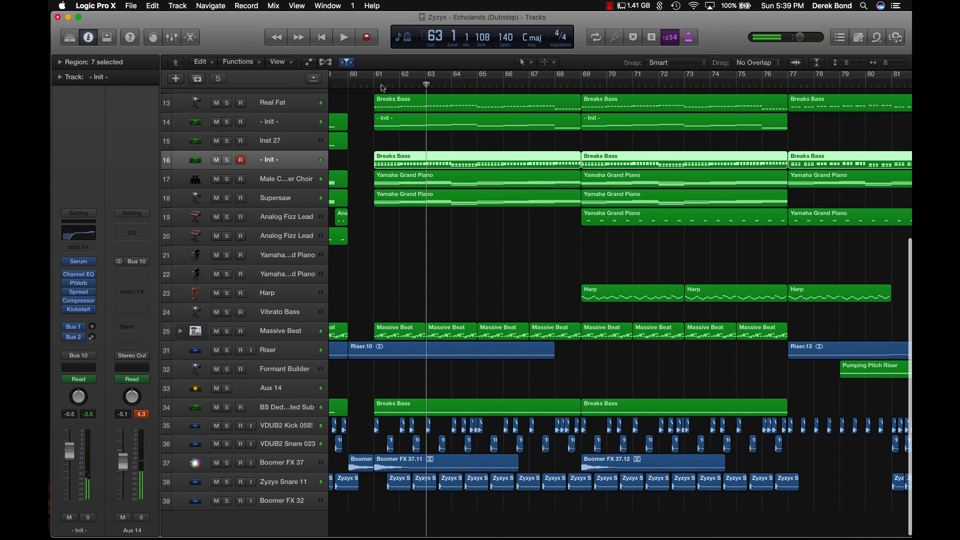
click(375, 84)
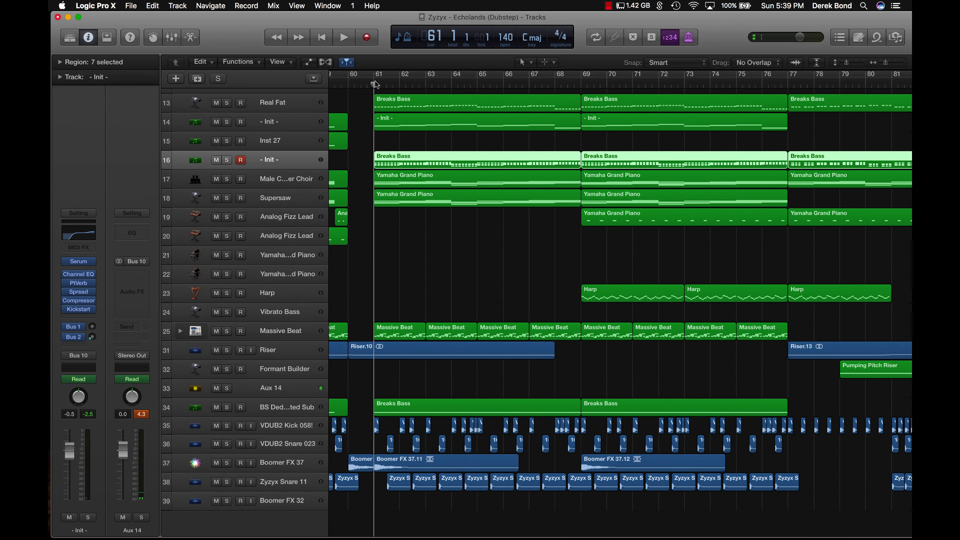
key(space)
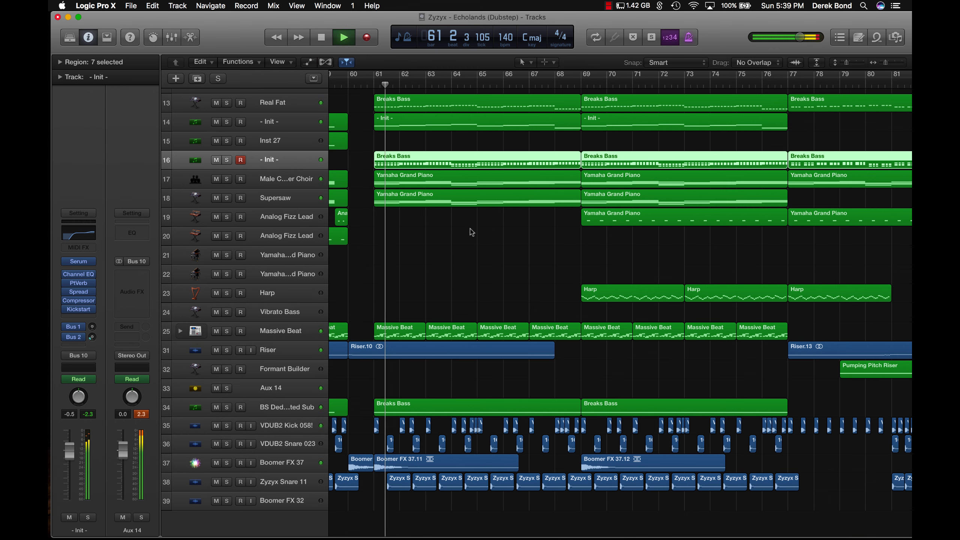
scroll(489, 268, right, 10)
scroll(488, 257, up, 8)
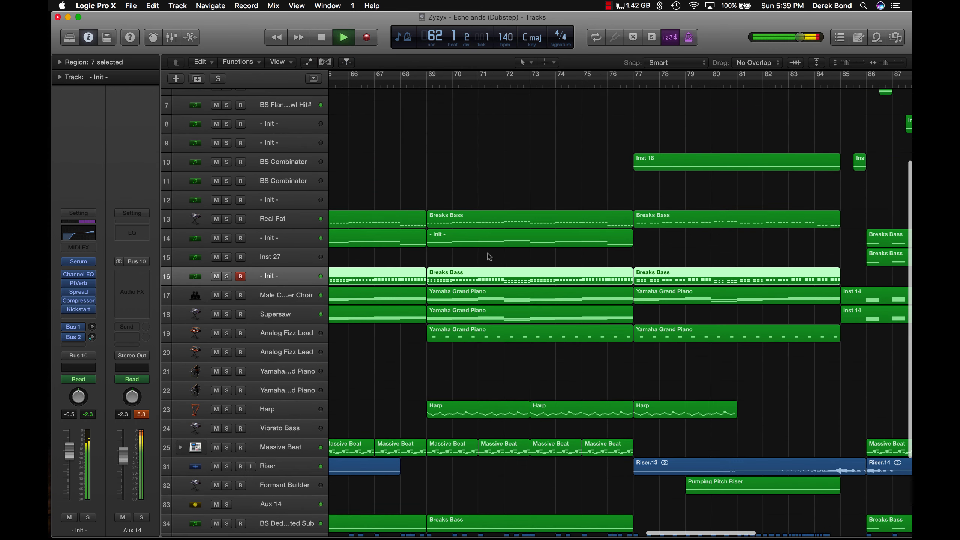
key(space)
scroll(465, 183, left, 10)
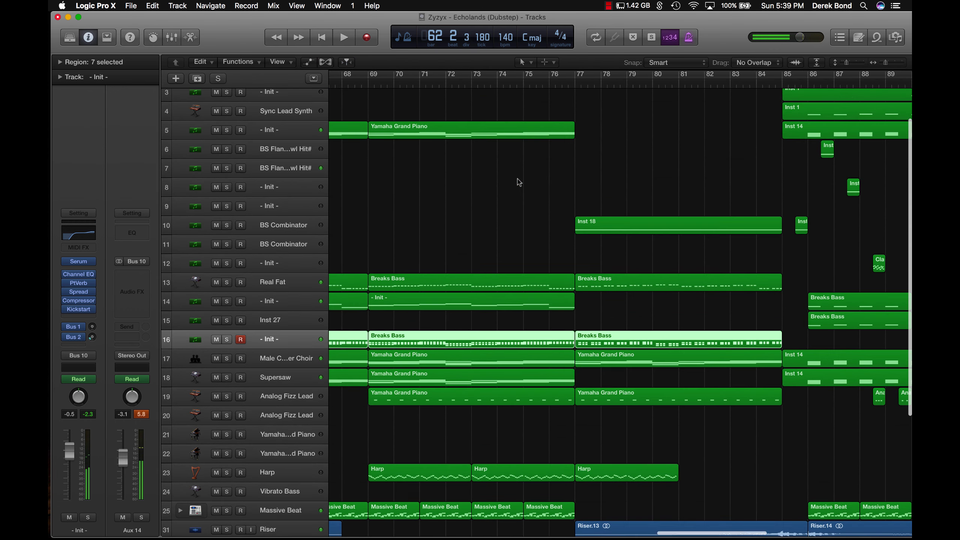
scroll(516, 180, down, 4)
scroll(506, 156, right, 5)
scroll(505, 157, up, 2)
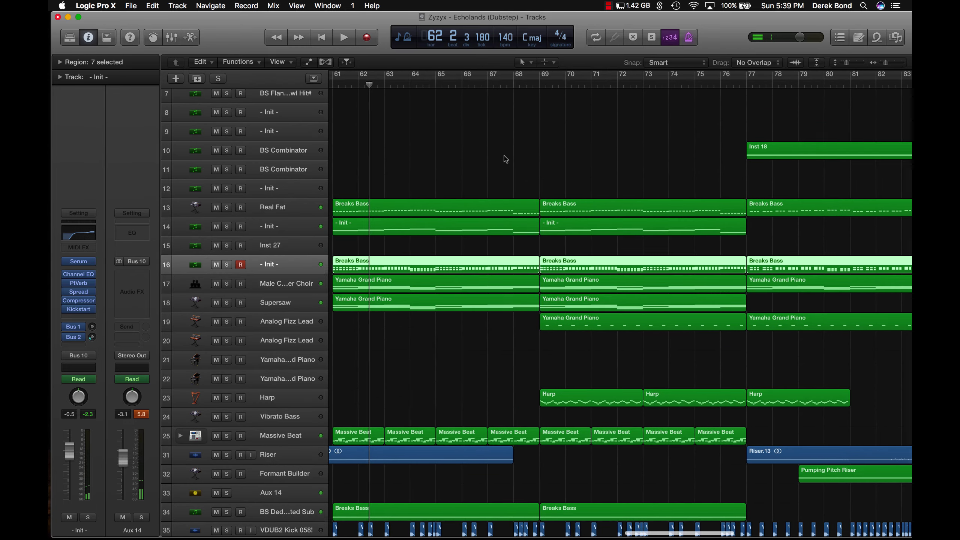
Step: Play the full mix from bar 77 through bar 85, following the section's regions across the tracks
scroll(421, 187, right, 15)
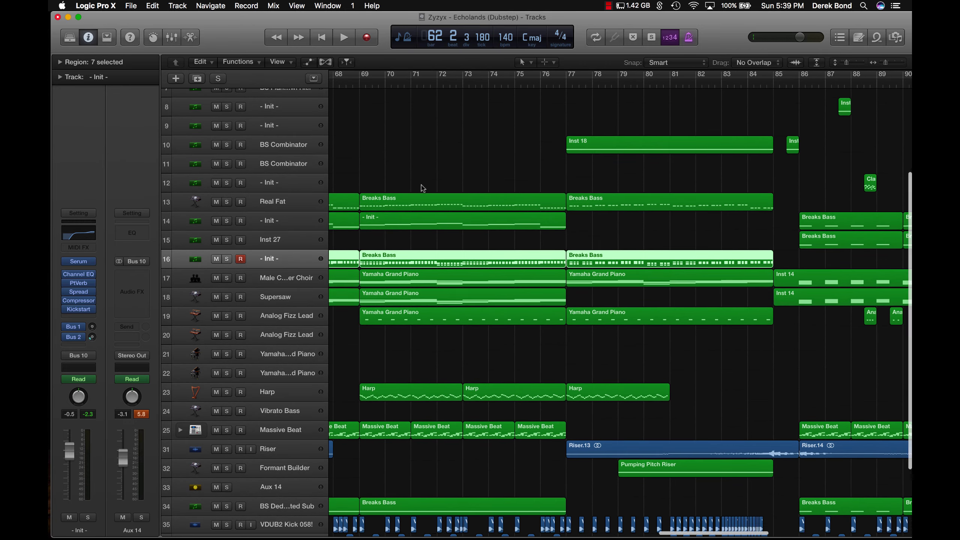
scroll(422, 188, down, 2)
scroll(421, 184, down, 4)
scroll(416, 151, up, 9)
scroll(416, 151, left, 3)
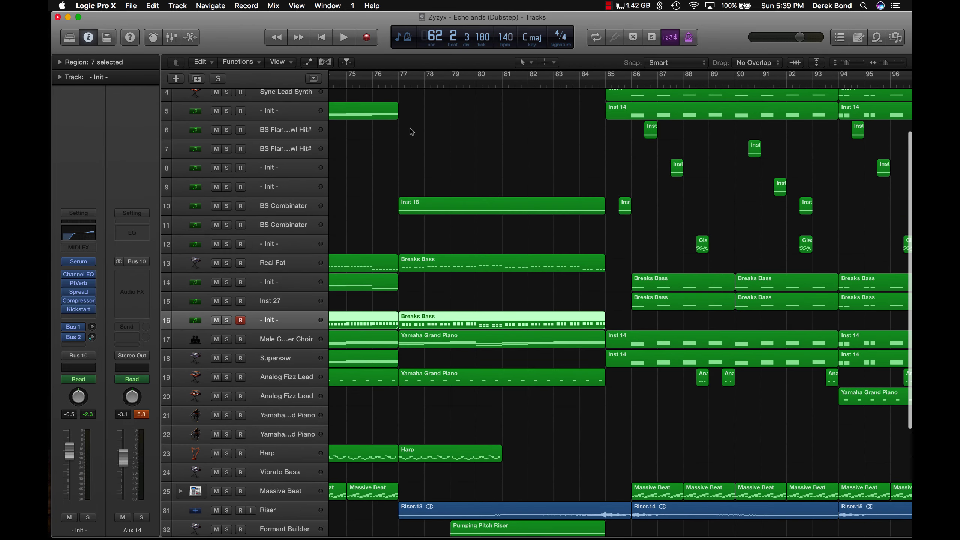
click(398, 84)
key(space)
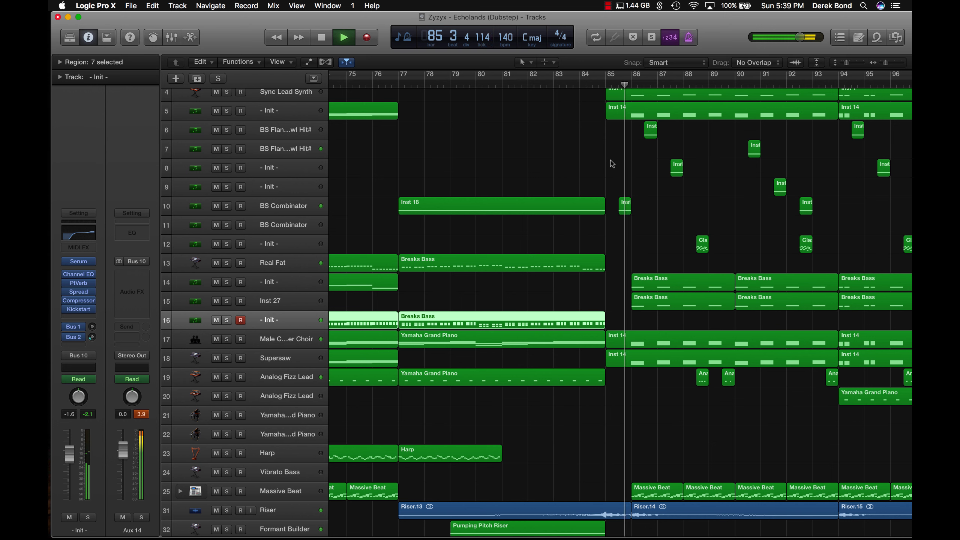
key(space)
Step: Solo track 10, BS Combinator, and audition its Inst 18 region from bar 77, briefly showing the track automation during playback
click(287, 204)
click(227, 206)
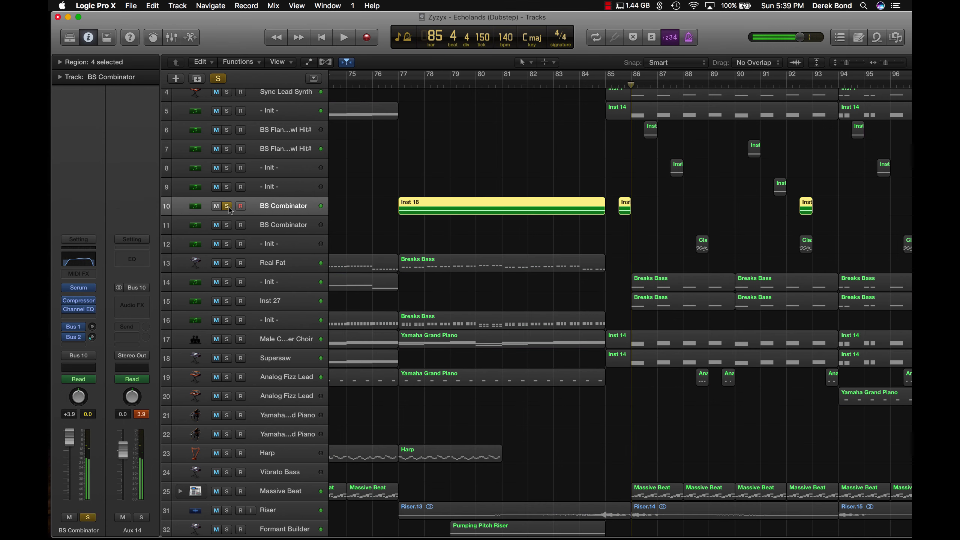
click(409, 169)
click(398, 84)
key(space)
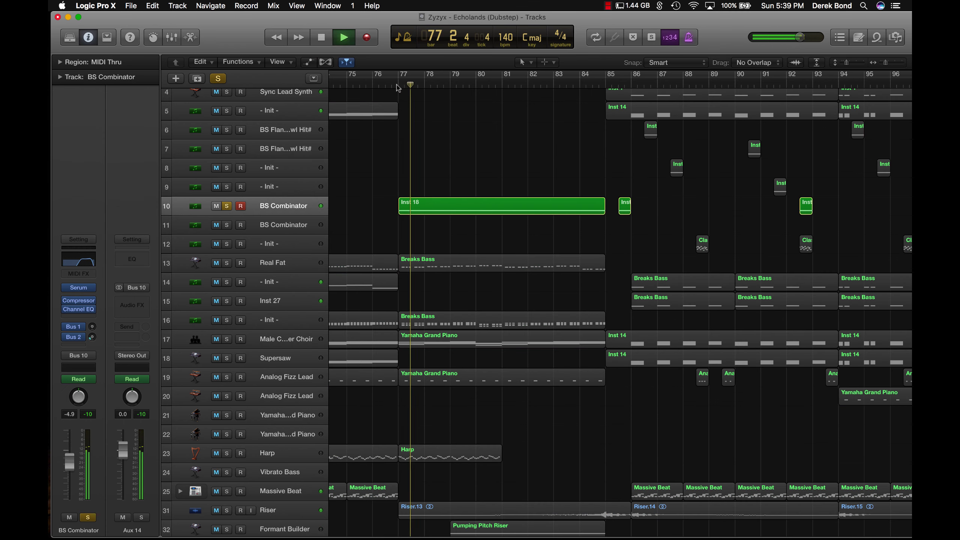
click(314, 67)
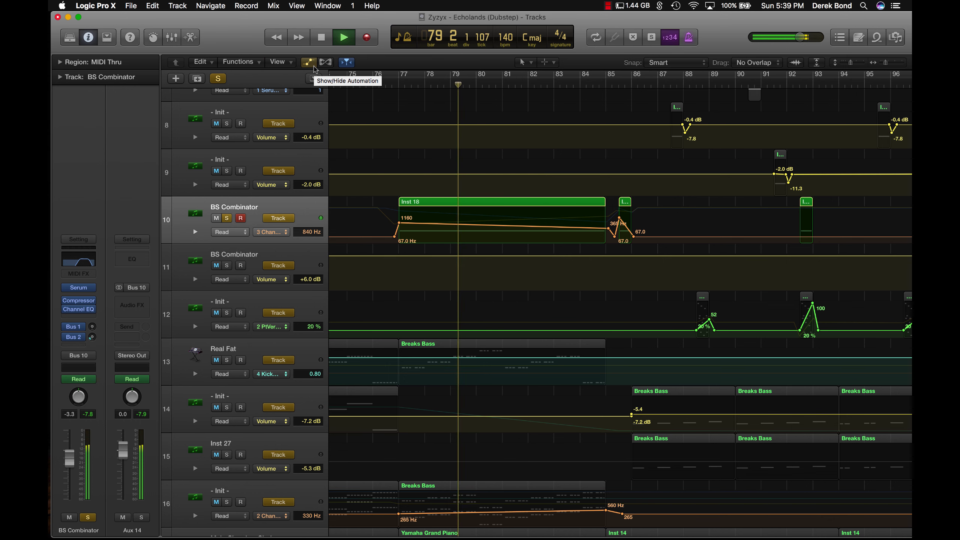
click(313, 66)
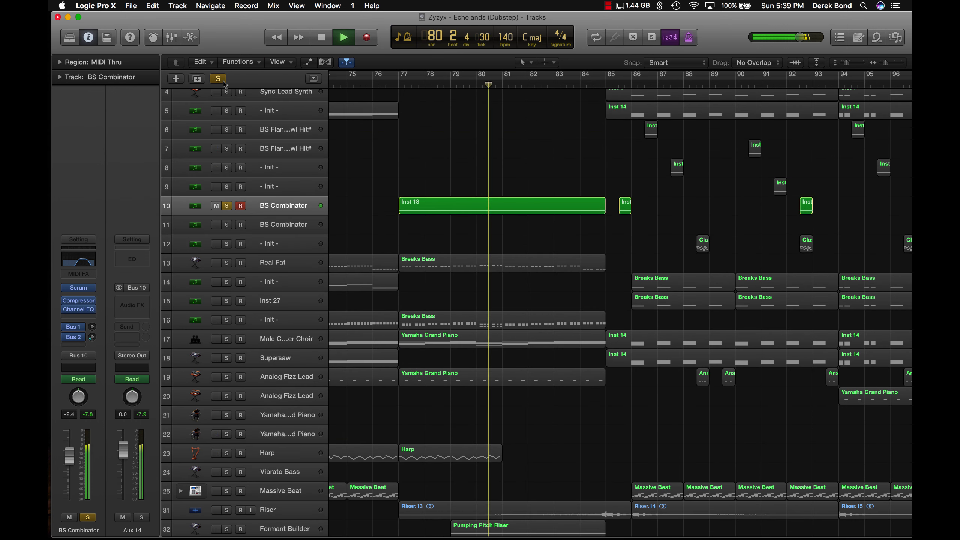
Step: Toggle the solo on track 10 during playback to compare it with the full mix, stop at bar 86 and leave it unsoloed
click(228, 206)
click(228, 205)
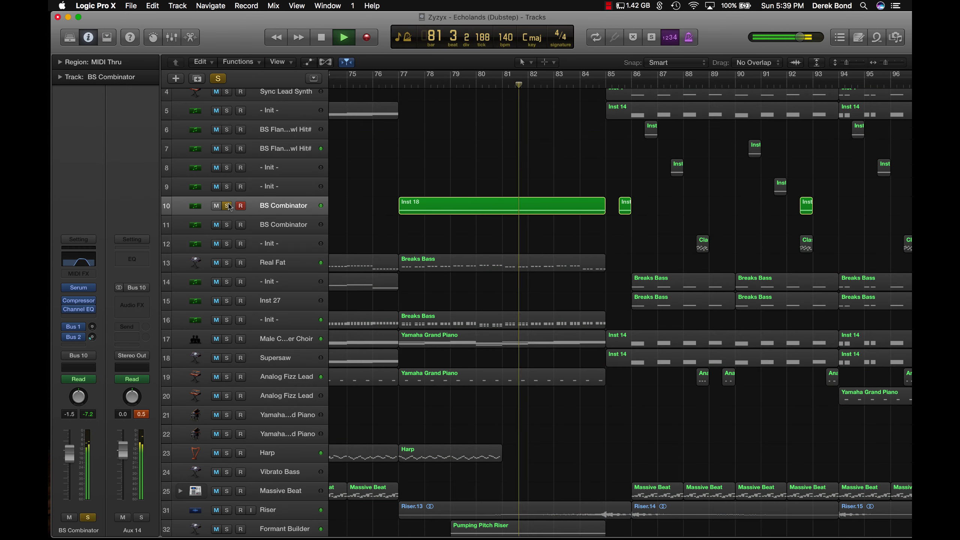
click(228, 206)
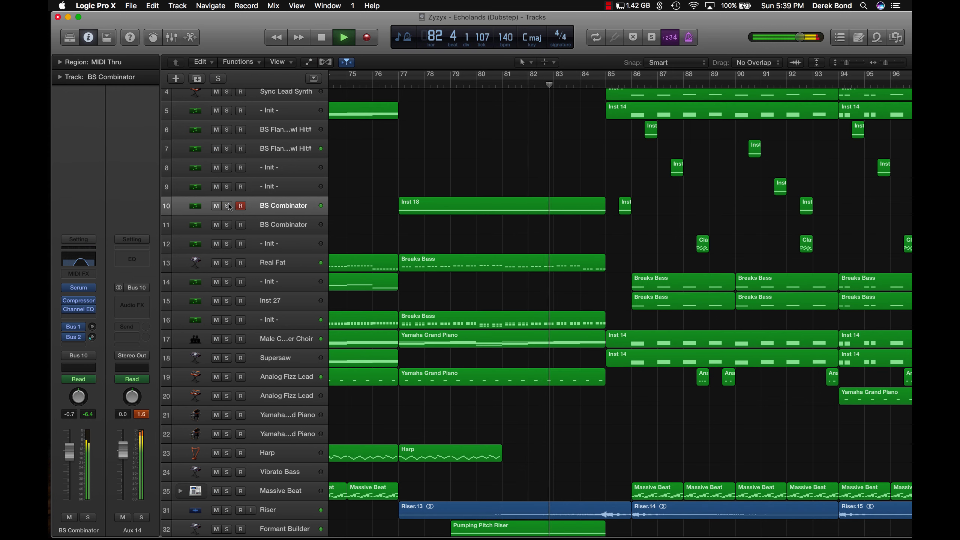
click(228, 206)
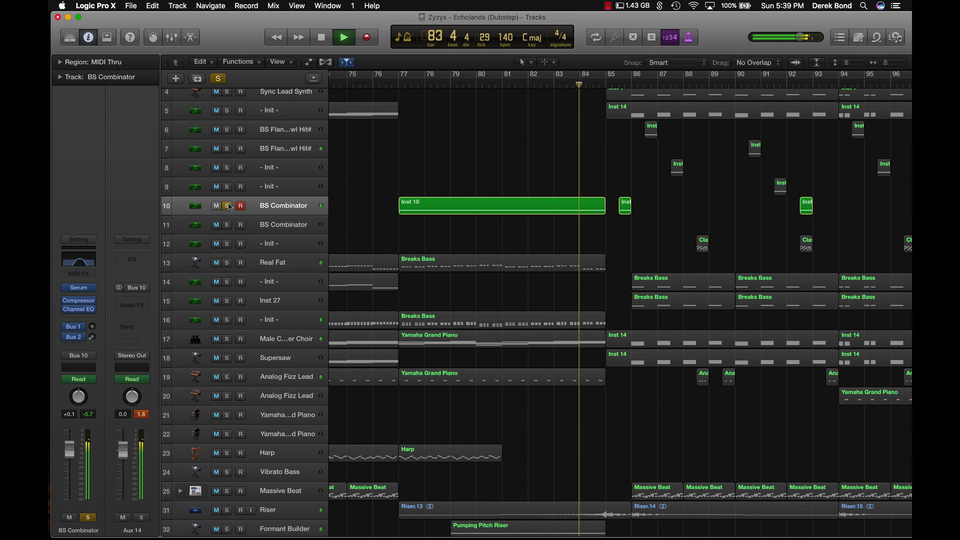
click(228, 206)
click(228, 206)
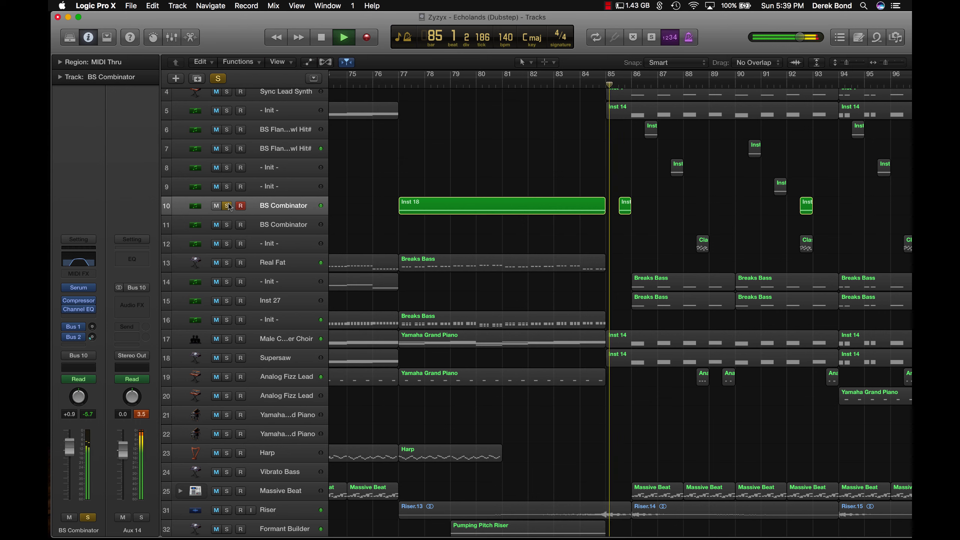
key(space)
click(228, 206)
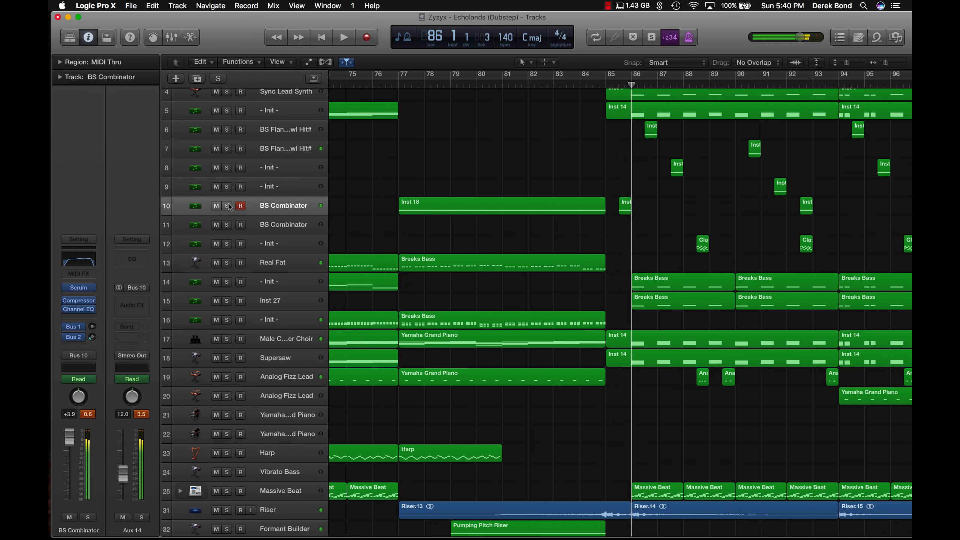
Step: Compare the Massive Beat regions starting at bar 44 with those starting at bar 86 by selecting each group
scroll(831, 213, right, 10)
scroll(515, 208, down, 8)
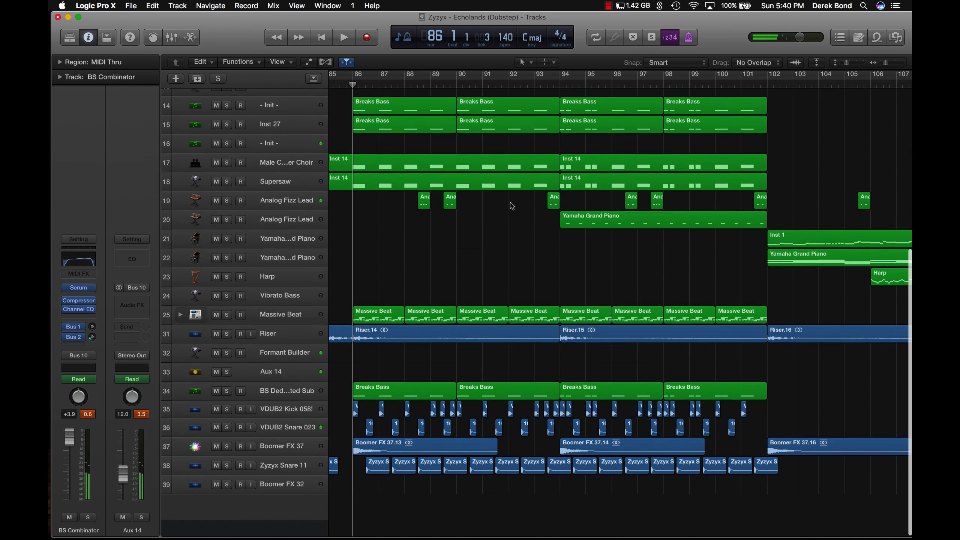
click(309, 336)
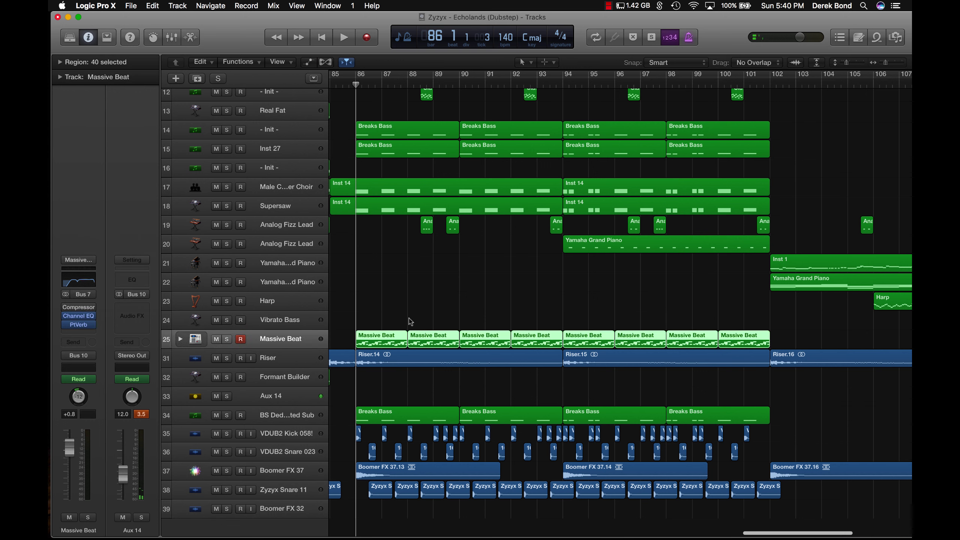
click(359, 313)
scroll(432, 332, left, 15)
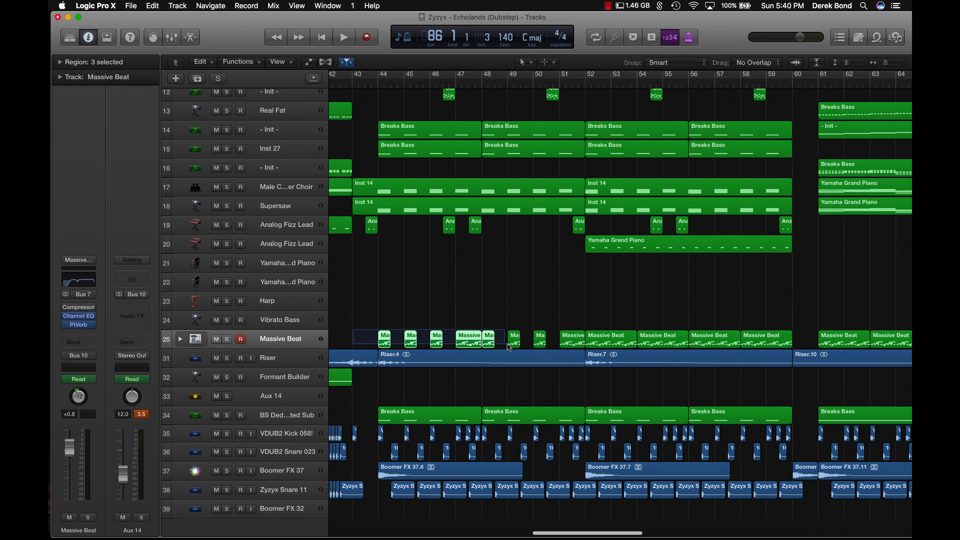
drag(559, 343, 588, 345)
scroll(588, 345, right, 15)
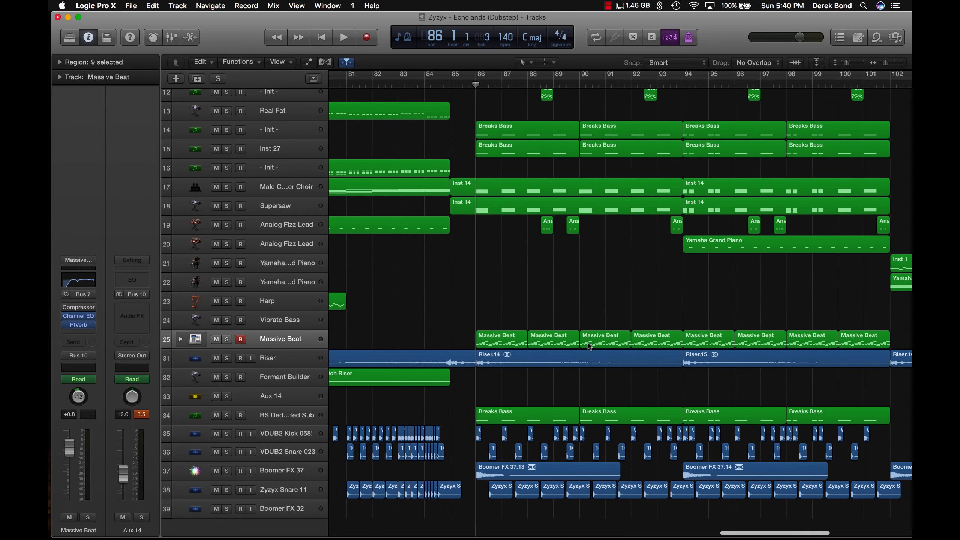
drag(446, 338, 625, 339)
Step: Play the start of the section at bar 86, then audition the full mix from bar 93 beat 3 into bar 95
key(space)
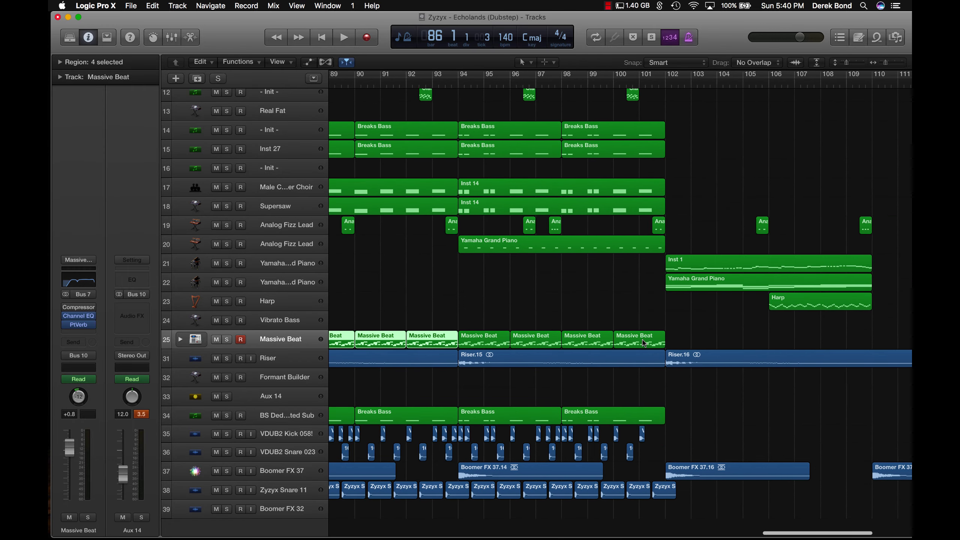
click(496, 303)
scroll(495, 300, up, 5)
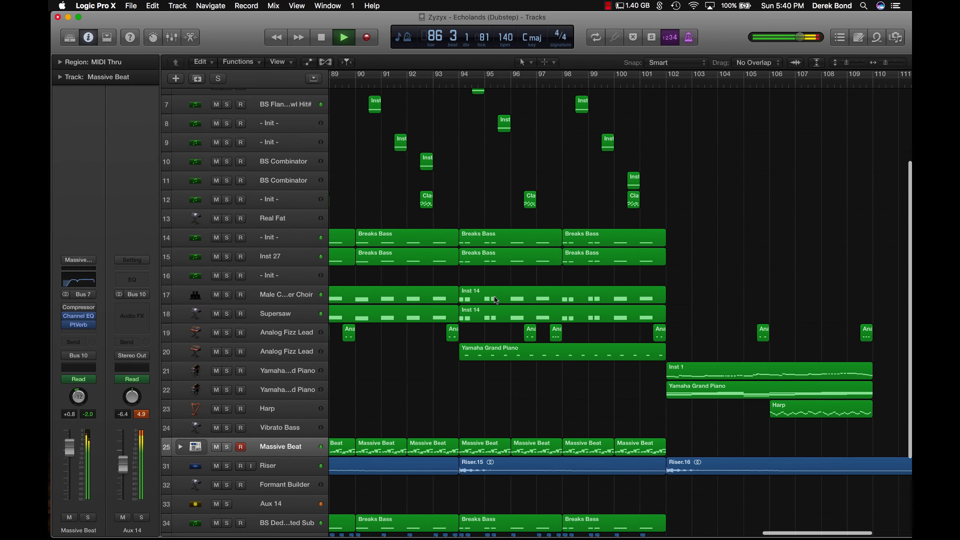
scroll(416, 151, right, 5)
key(space)
click(395, 86)
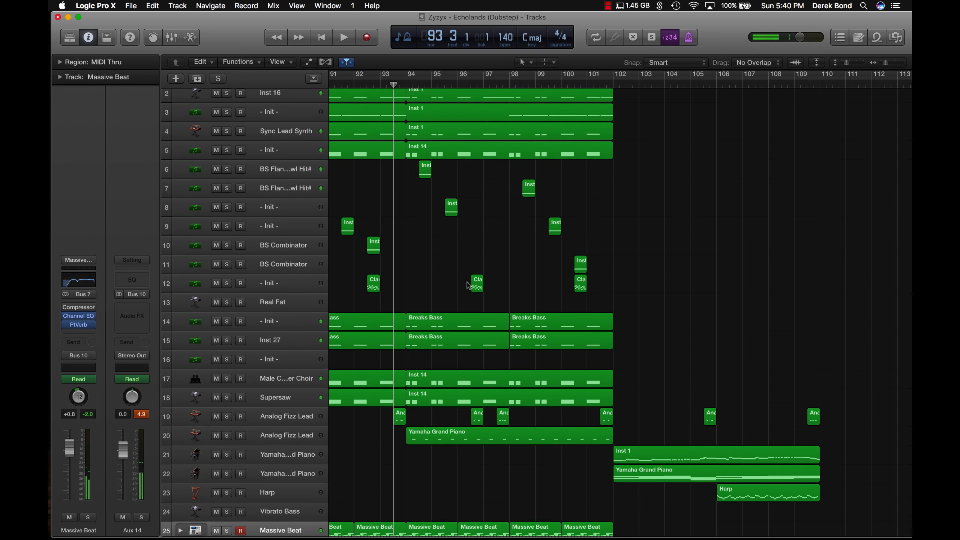
scroll(454, 285, down, 5)
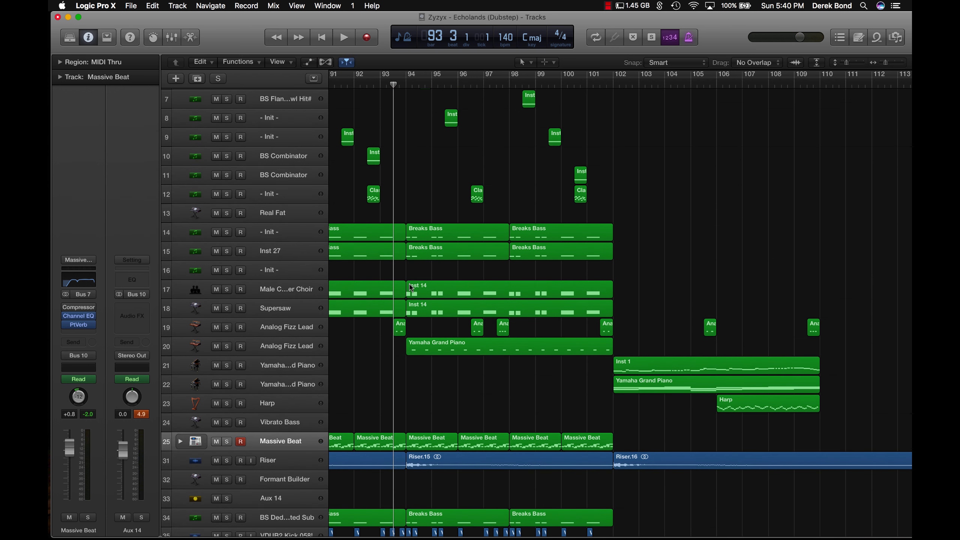
key(space)
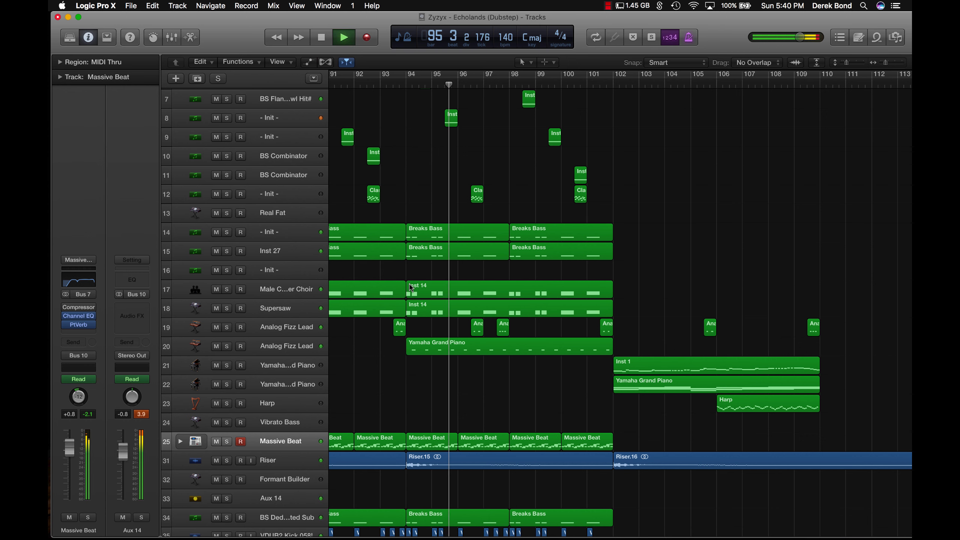
key(space)
Step: Solo track 17, Male Chamber Choir, together with track 18, Supersaw
scroll(320, 237, down, 3)
click(279, 223)
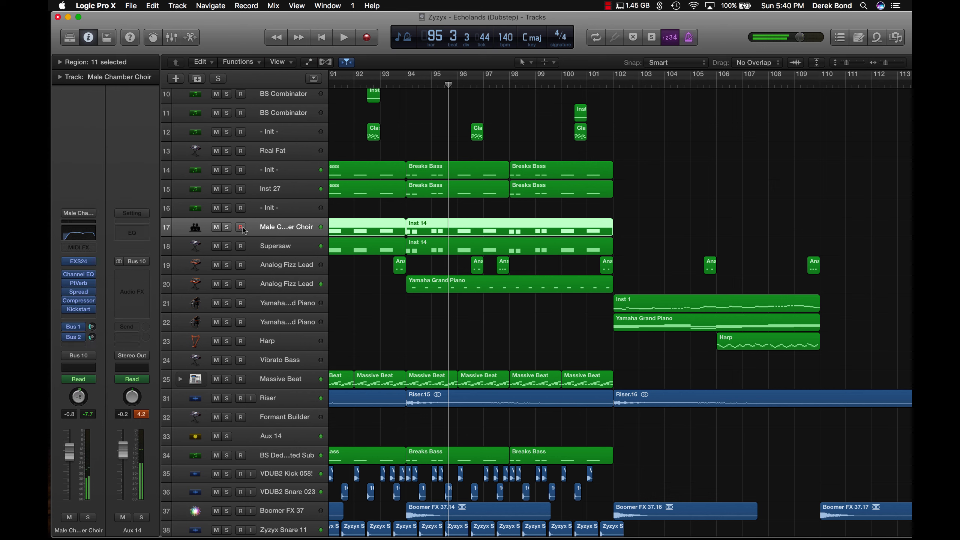
click(227, 228)
click(226, 246)
click(305, 250)
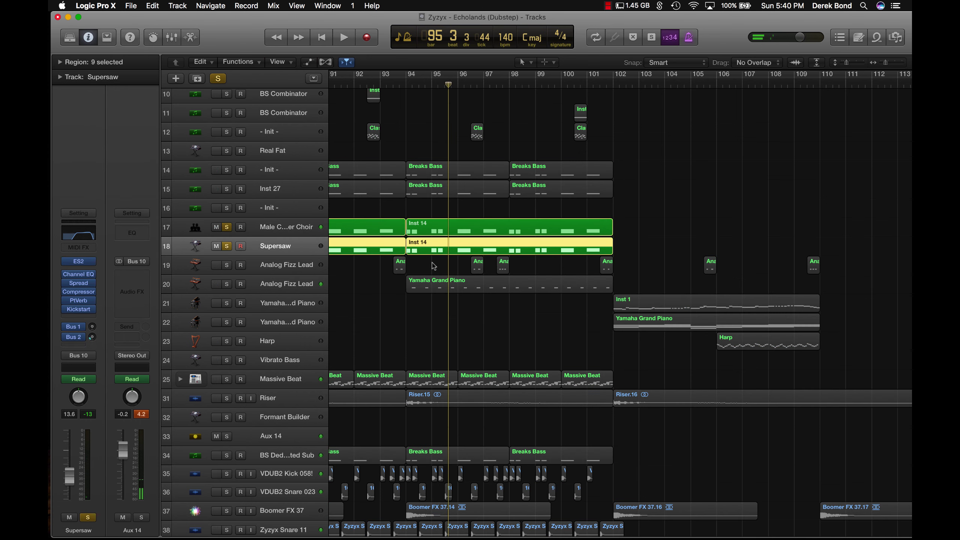
Step: Open the Supersaw's Inst 14 region at bar 94 in the Piano Roll, select the bar 94 chord notes and audition them
click(427, 249)
click(191, 38)
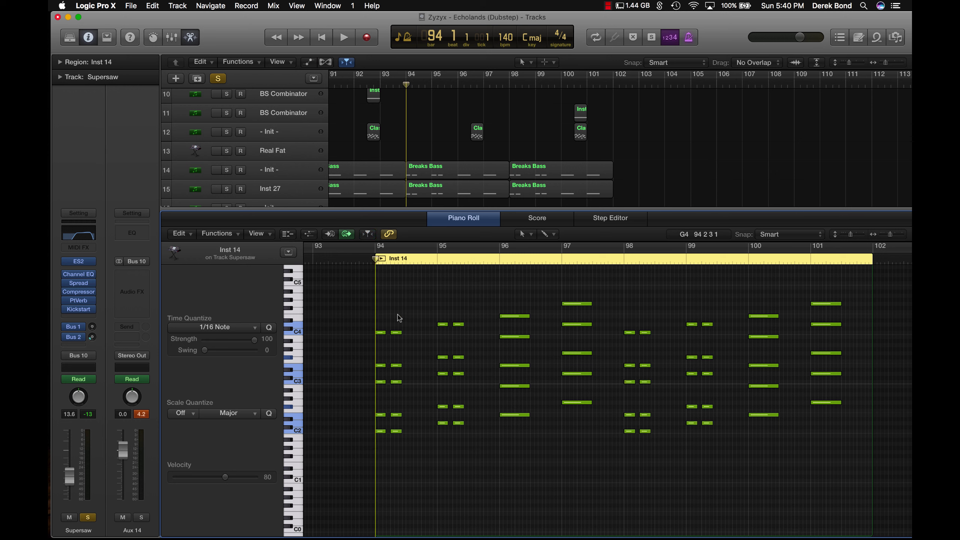
drag(398, 315, 382, 437)
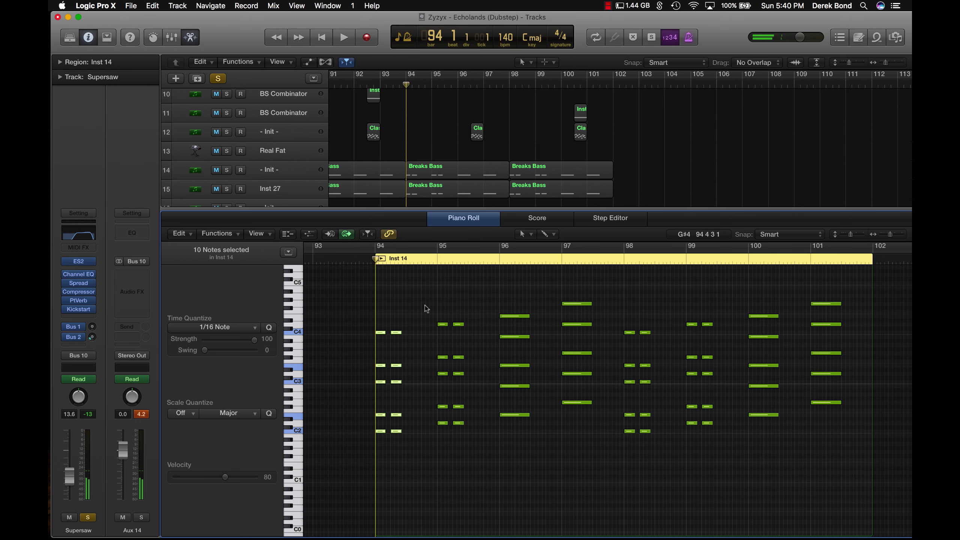
key(space)
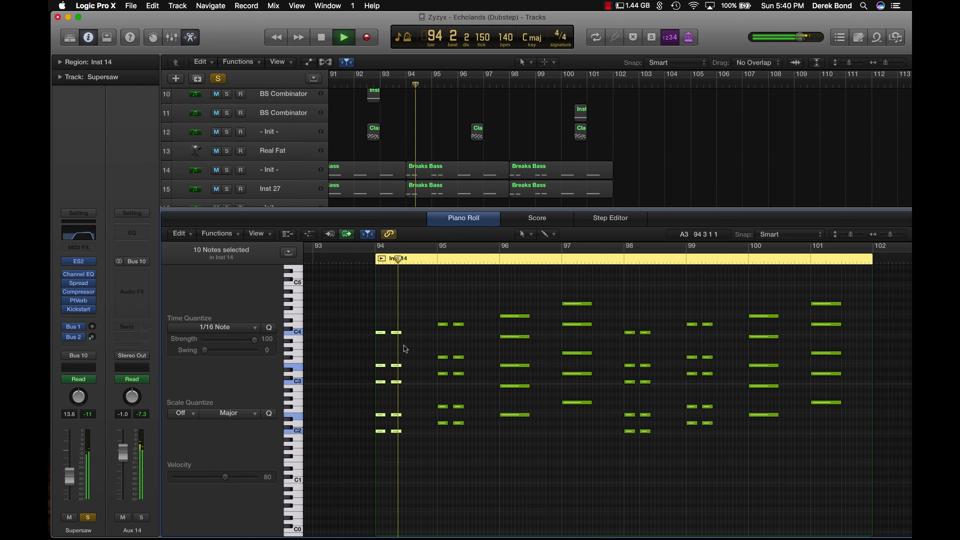
click(192, 38)
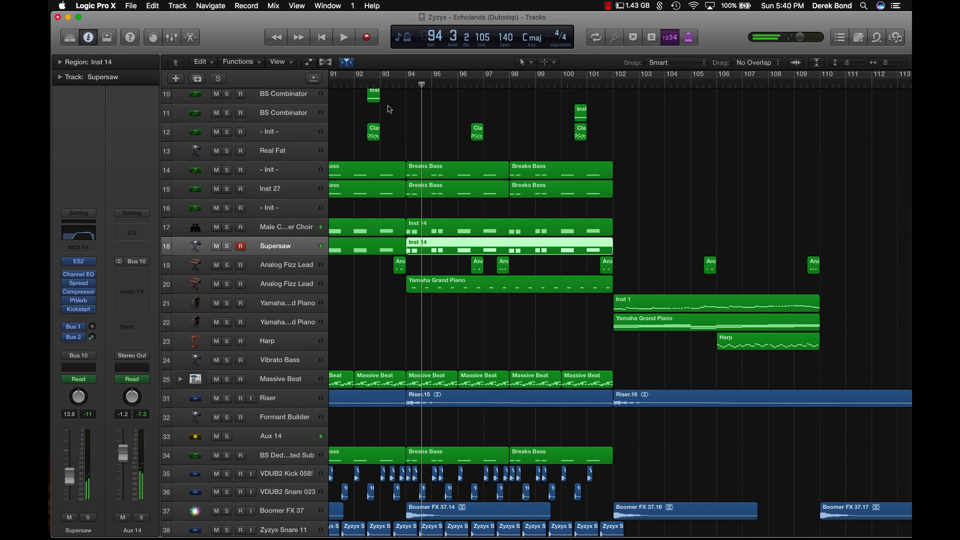
Step: Play the full mix without solos from bar 94 into bar 104, hiding the inspector during playback
click(408, 84)
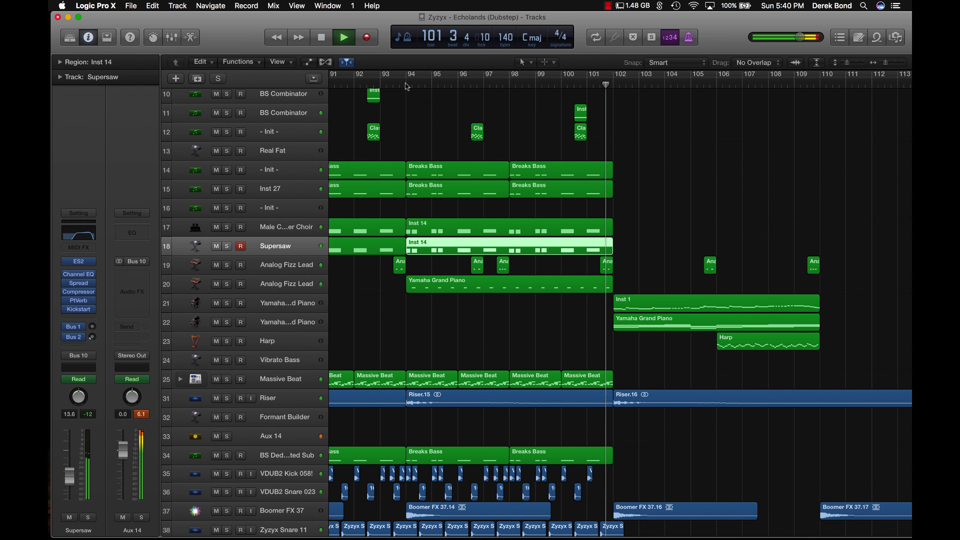
scroll(407, 86, right, 5)
click(87, 33)
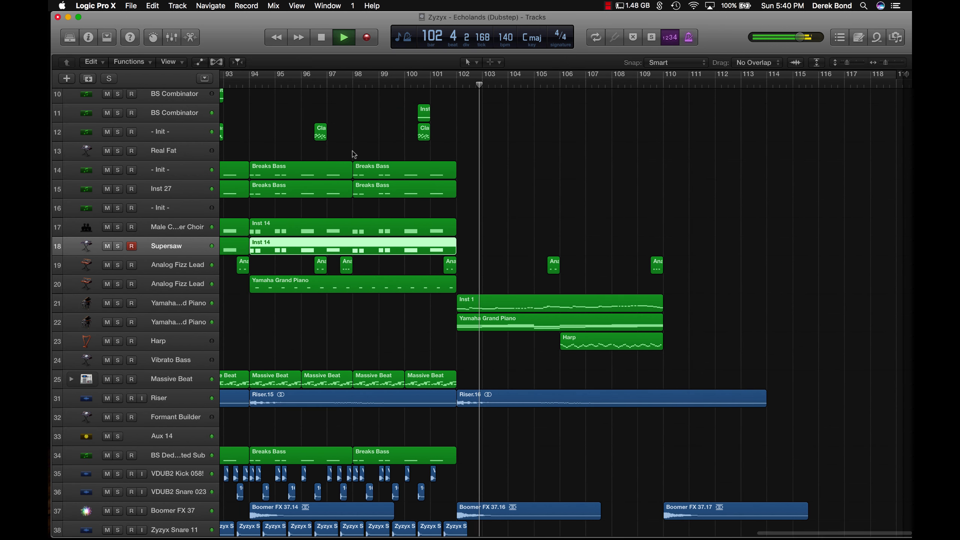
click(182, 437)
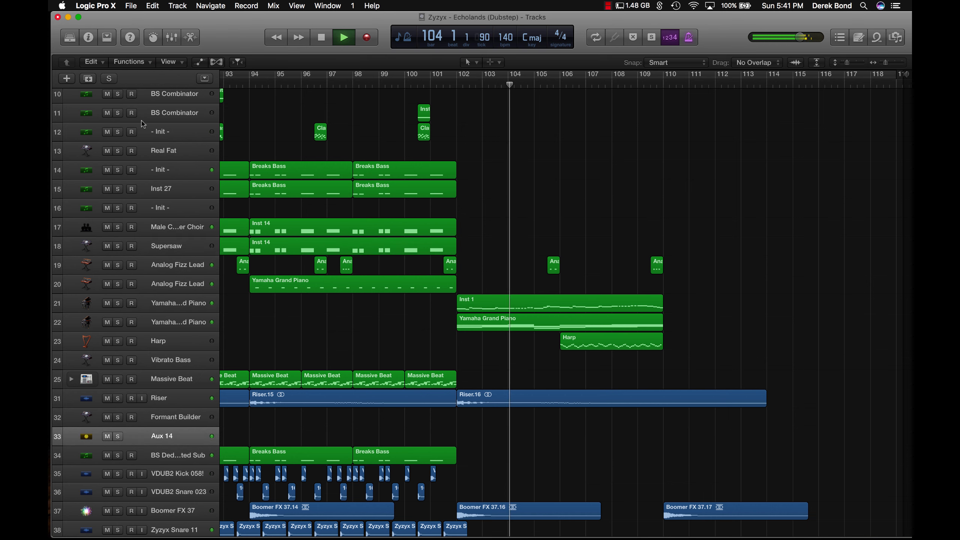
key(space)
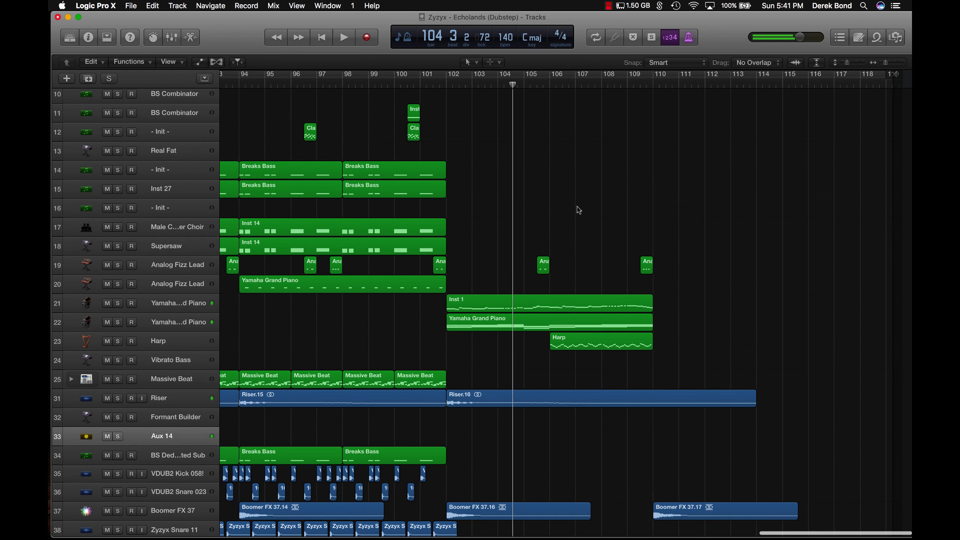
Step: Zoom the arrangement out until all 39 tracks fit and look over the whole song structure back to its opening bars
scroll(649, 223, up, 5)
scroll(650, 224, down, 8)
scroll(650, 224, left, 20)
scroll(650, 224, up, 1)
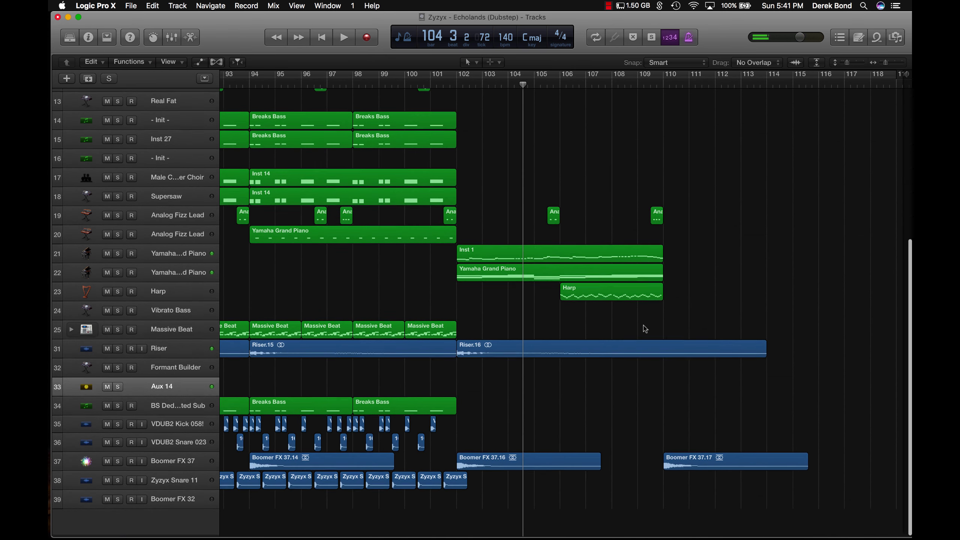
mouse_move(886, 63)
mouse_down()
mouse_move(842, 64)
mouse_move(883, 64)
mouse_up()
scroll(395, 277, left, 10)
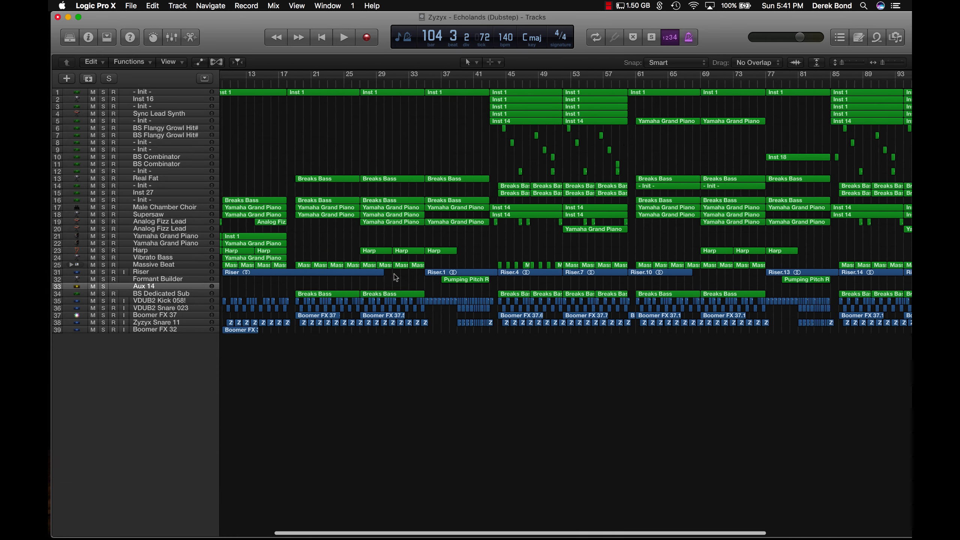
scroll(395, 277, left, 3)
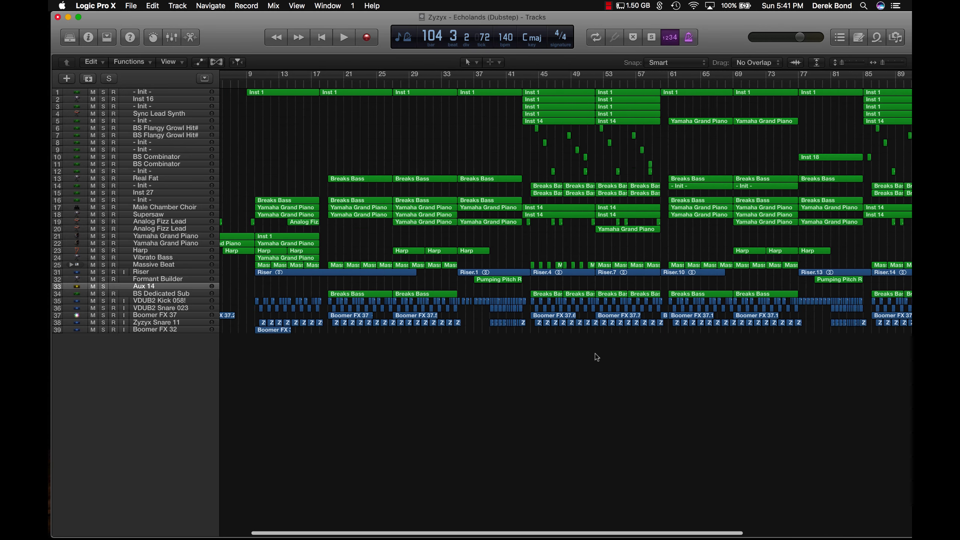
scroll(596, 357, left, 2)
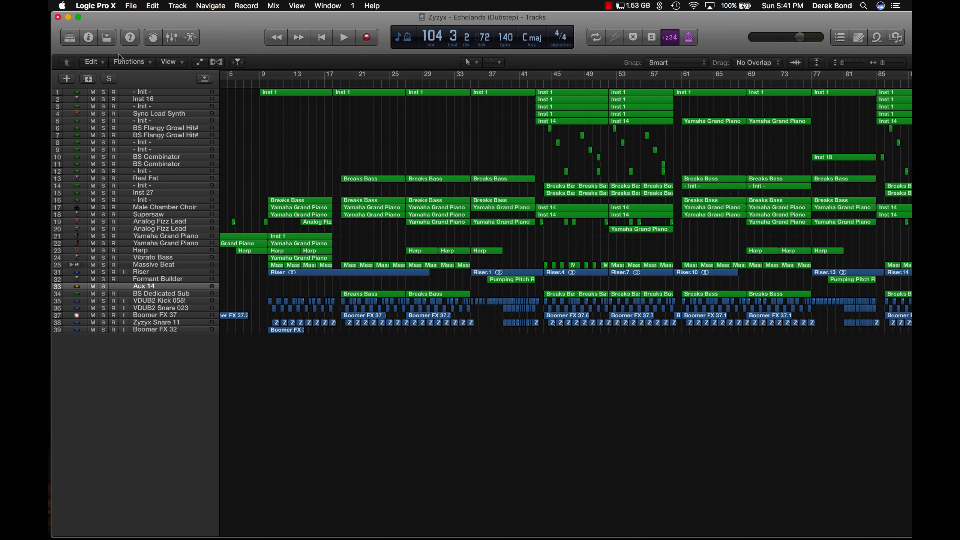
Step: Show the inspector and check the Adaptive Limiter on the Output channel with the arrangement back at its opening bars
click(90, 39)
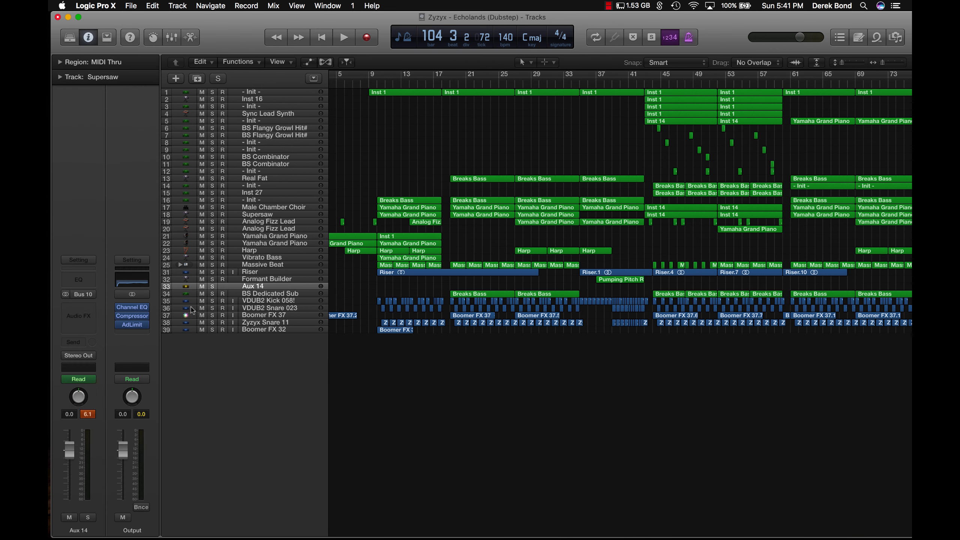
scroll(547, 278, left, 5)
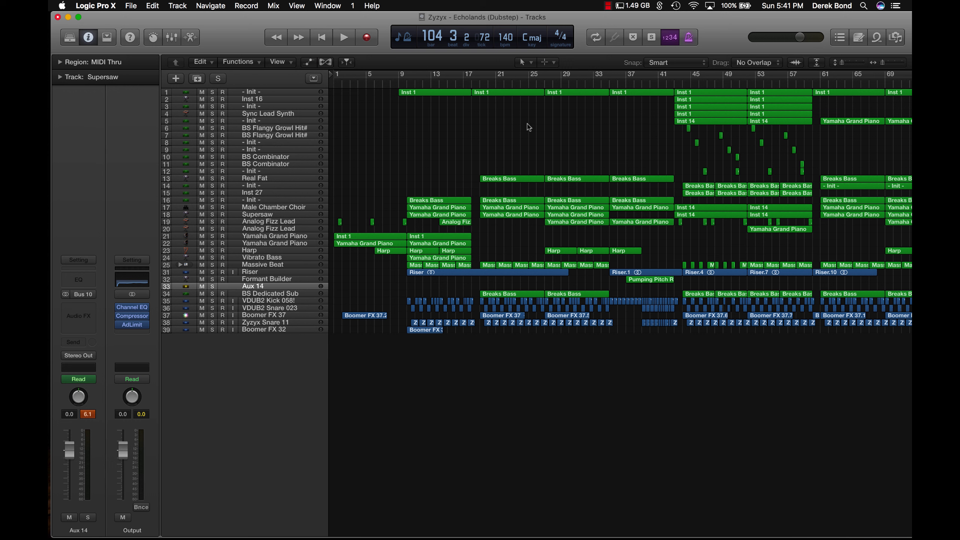
click(136, 327)
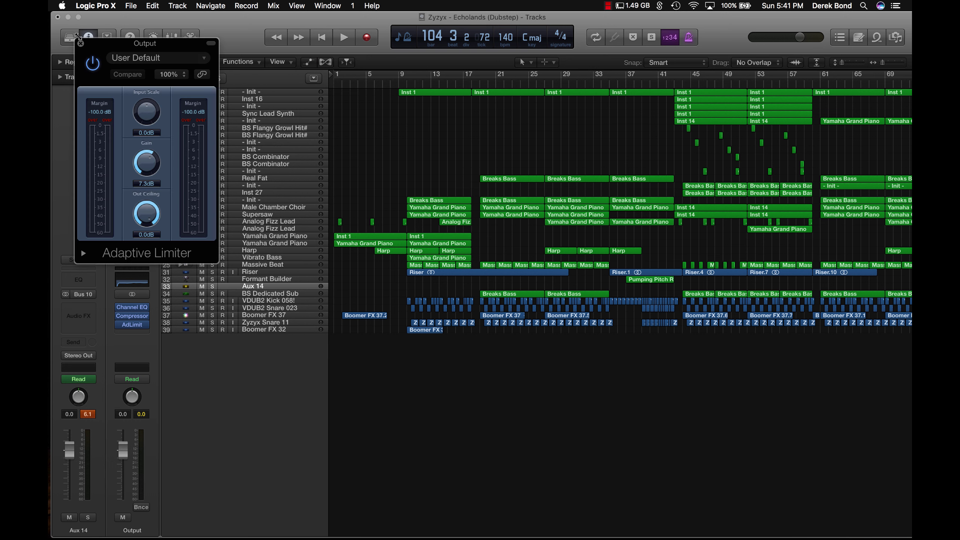
click(81, 44)
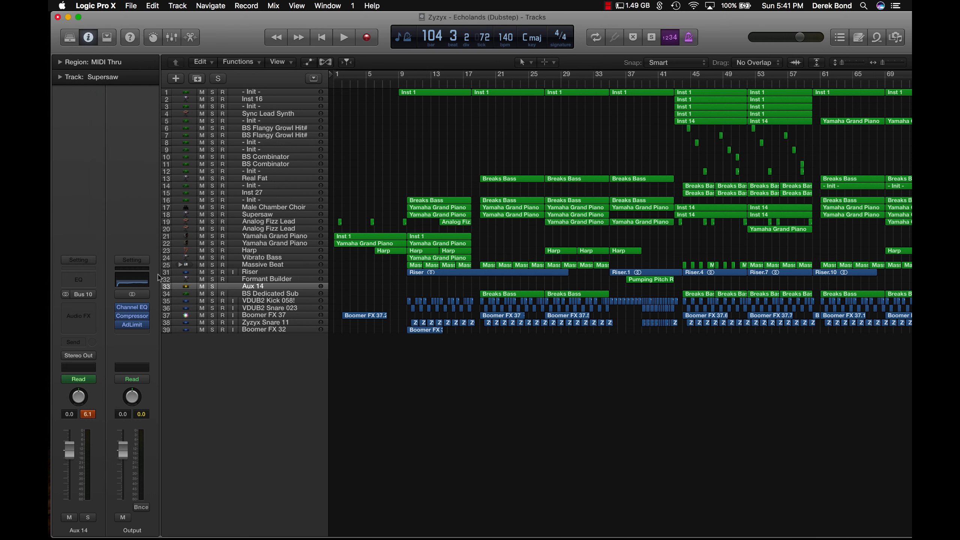
Step: View the Output channel's Compressor over the arrangement and return the playhead to bar 1
click(132, 315)
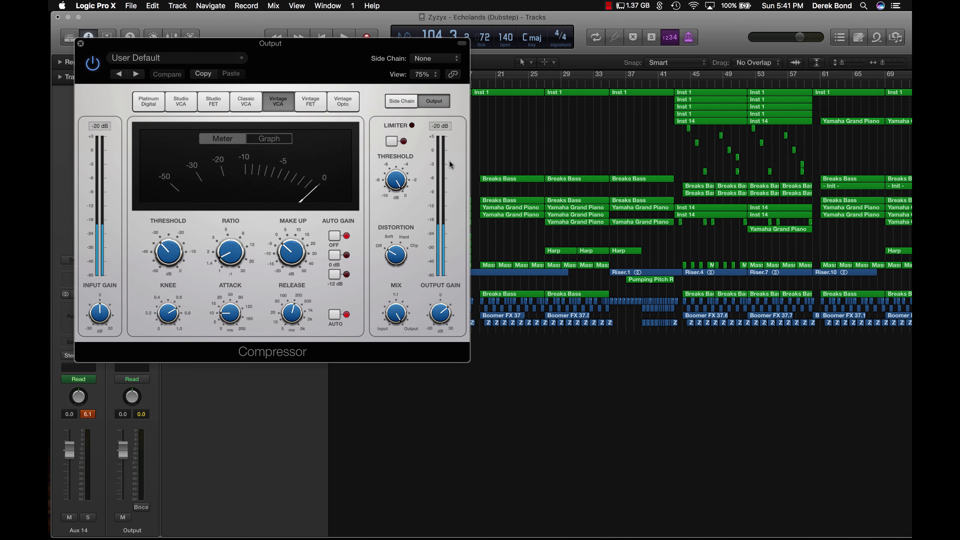
drag(366, 72, 551, 231)
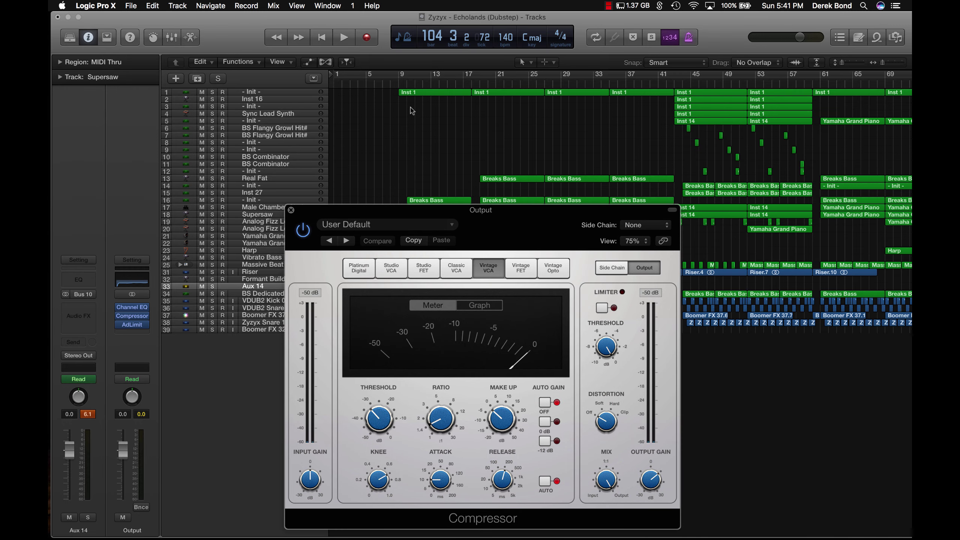
click(417, 143)
key(Return)
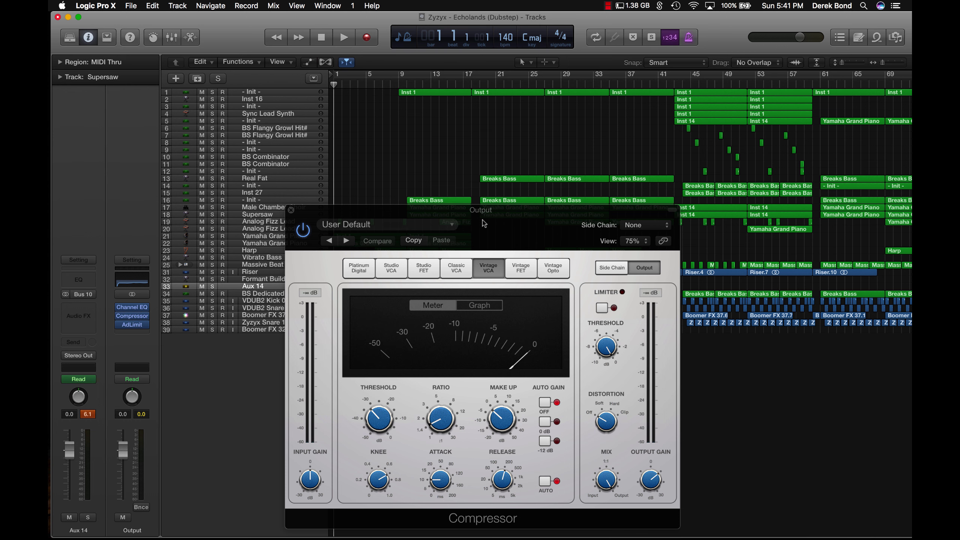
drag(484, 223, 512, 208)
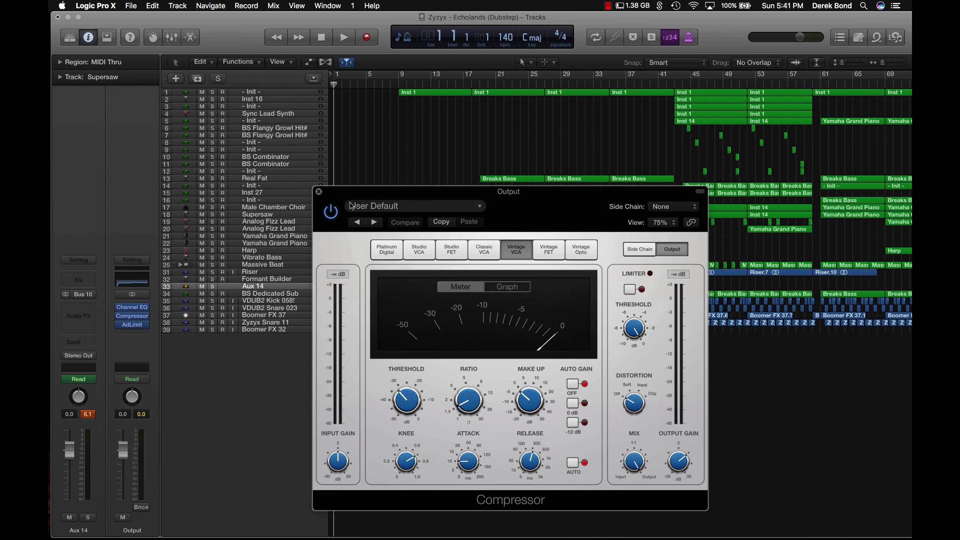
key(super+w)
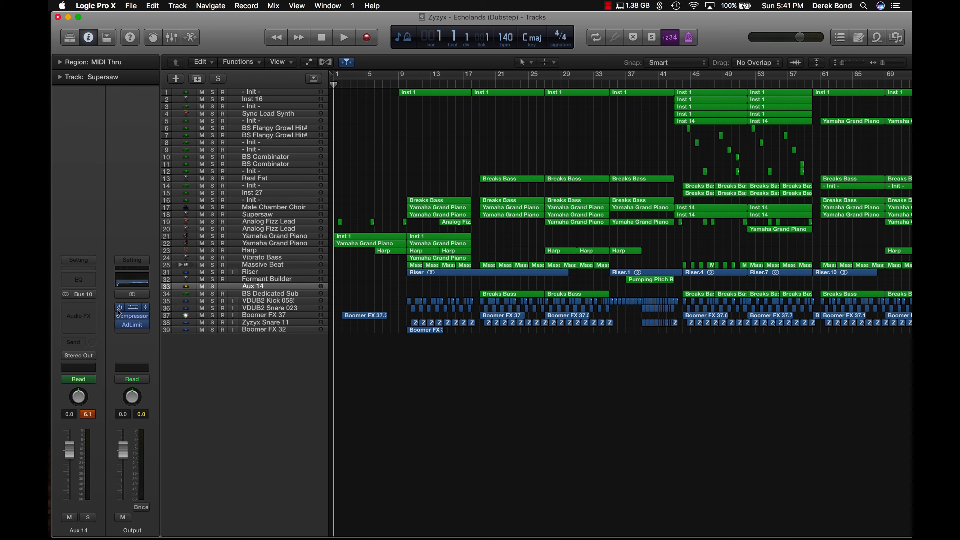
Step: Inspect the Output channel's Channel EQ with its Final Mix - Dance preset, and the Adaptive Limiter's gain and ceiling controls
click(133, 279)
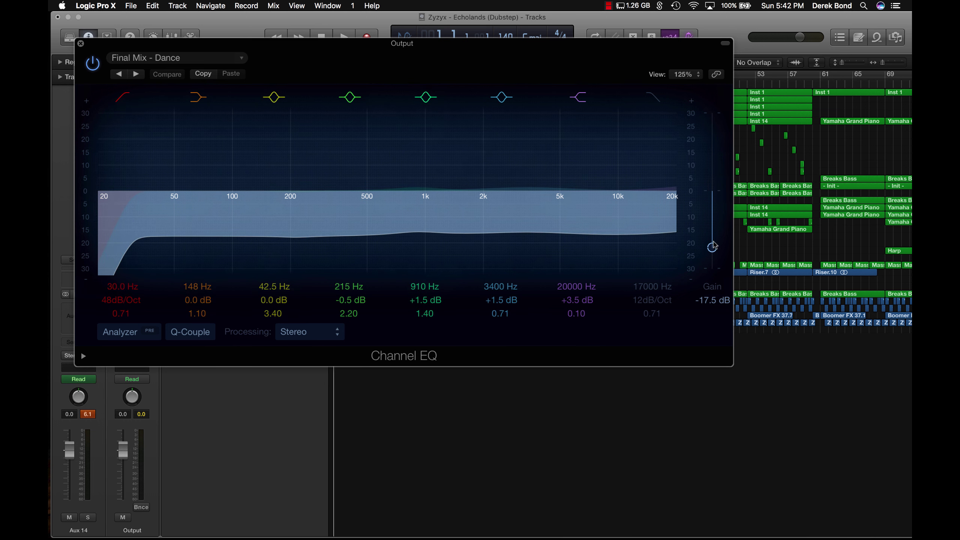
click(81, 43)
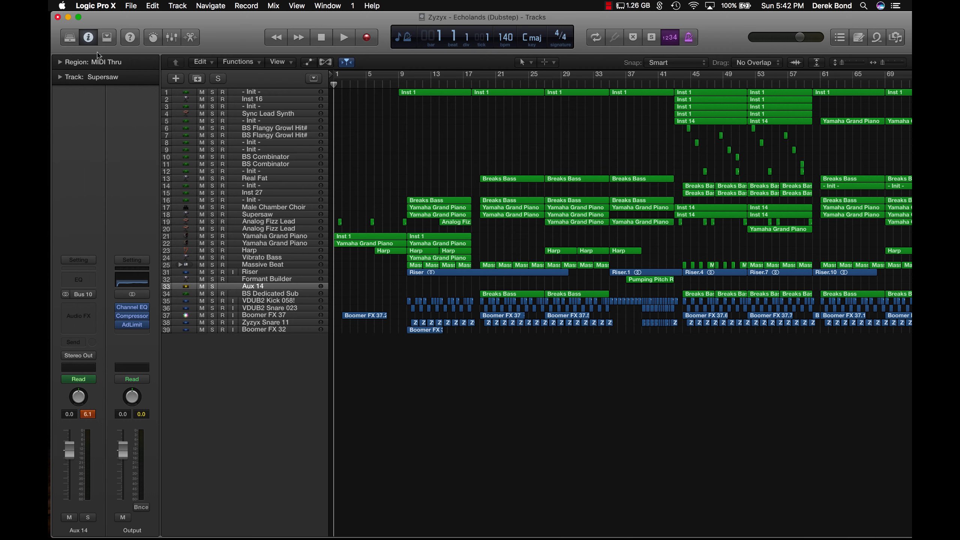
click(132, 324)
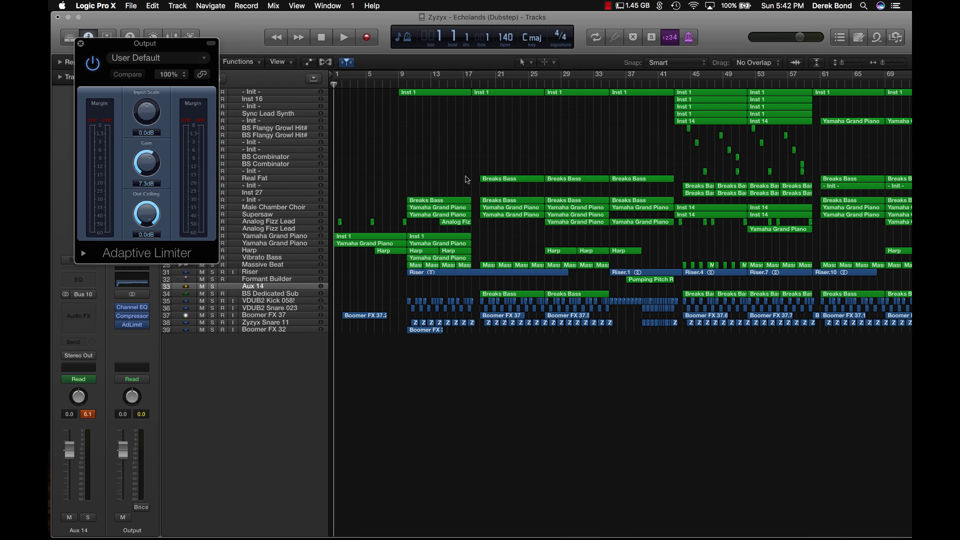
click(80, 43)
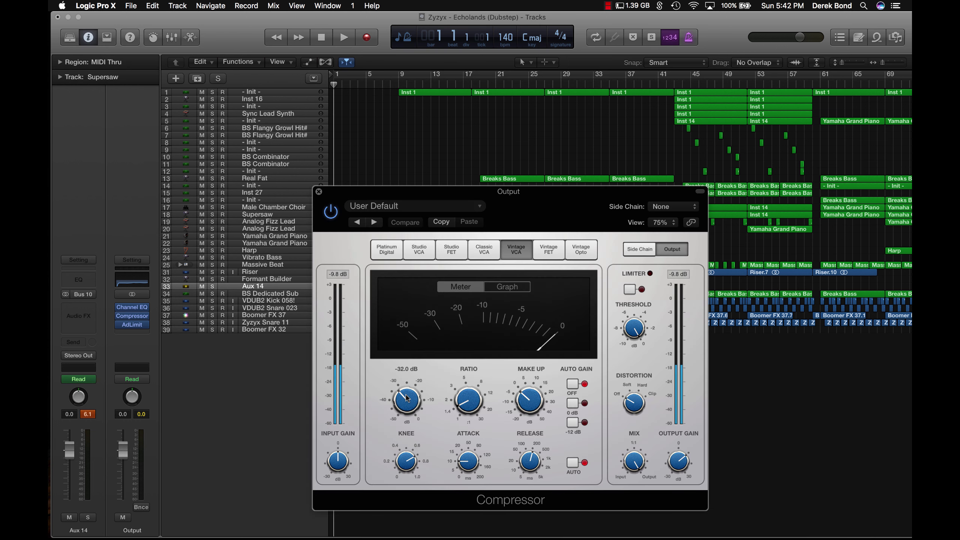
Step: Go over the Output Compressor's controls down to the release and close the plug-in
drag(550, 213, 491, 136)
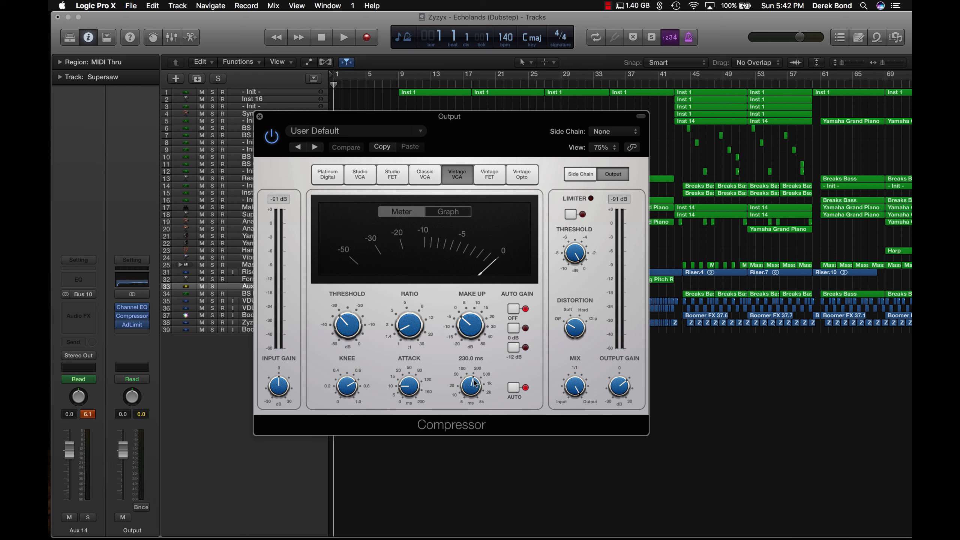
drag(475, 383, 472, 386)
click(259, 116)
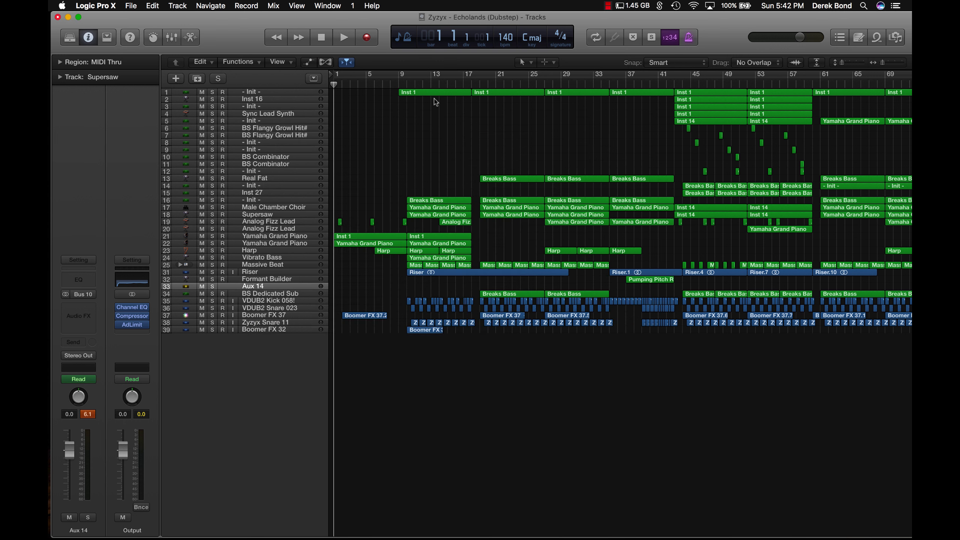
Step: Bypass the Output channel's Adaptive Limiter and audition the mix from bar 1 and from the drop at bar 43
key(space)
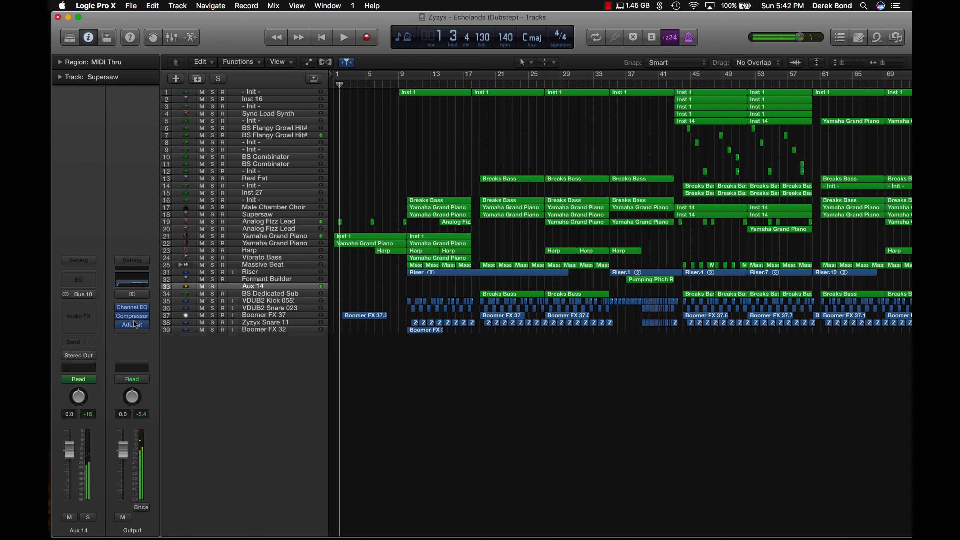
click(119, 325)
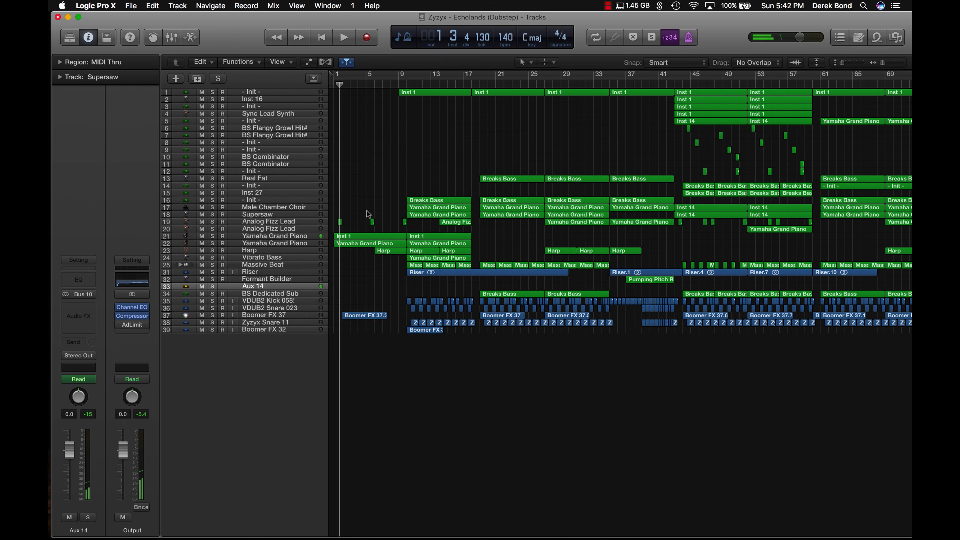
key(space)
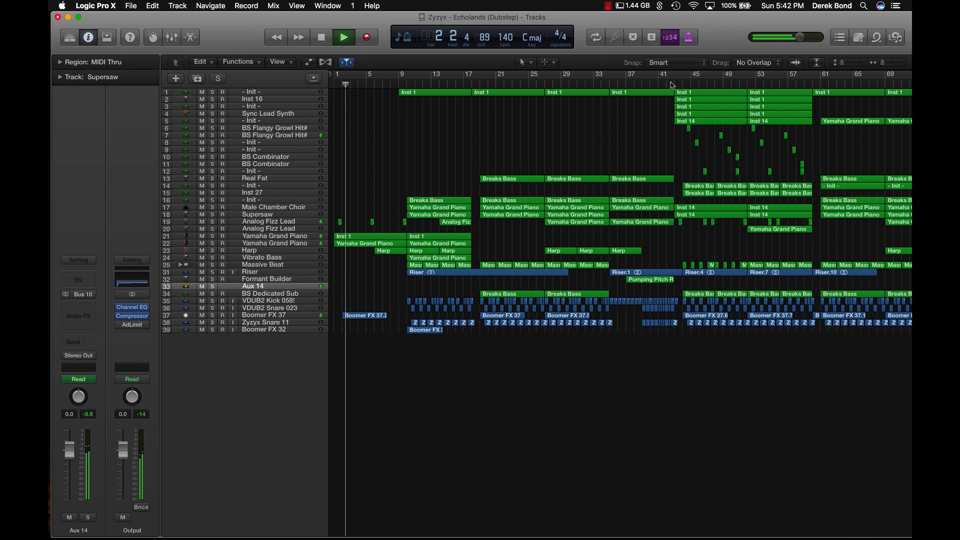
click(676, 84)
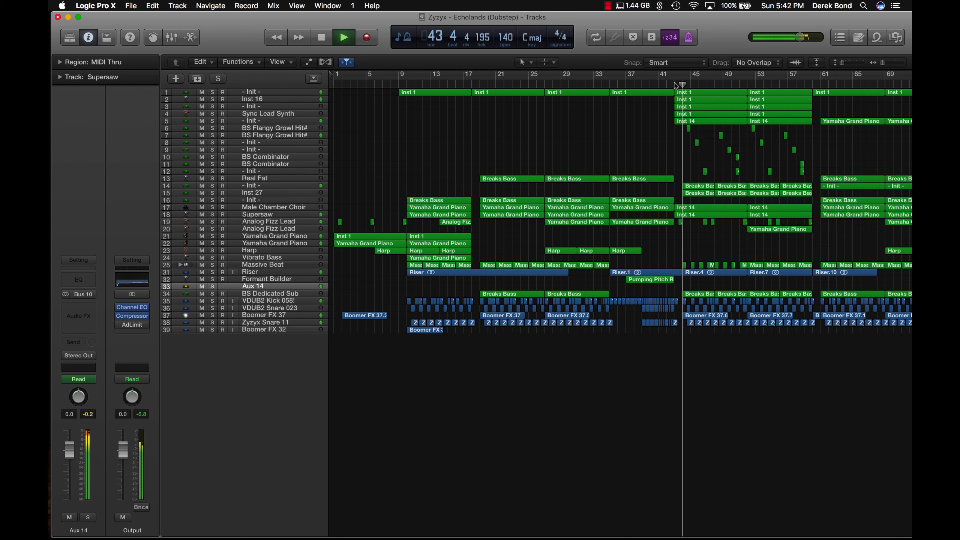
key(space)
Step: Play from bar 44 with the Output Compressor in Graph view, first with Aux 14 soloed and again with the full mix
click(212, 286)
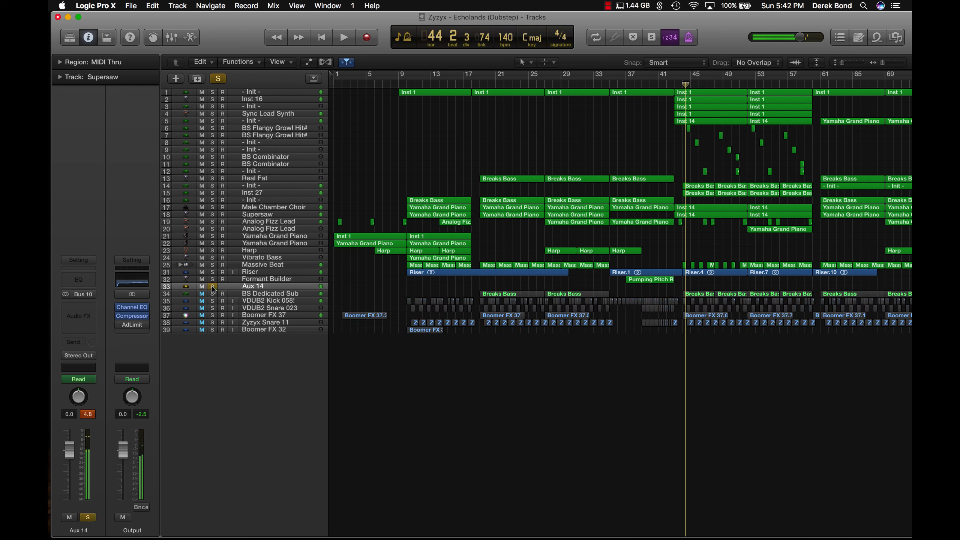
click(135, 316)
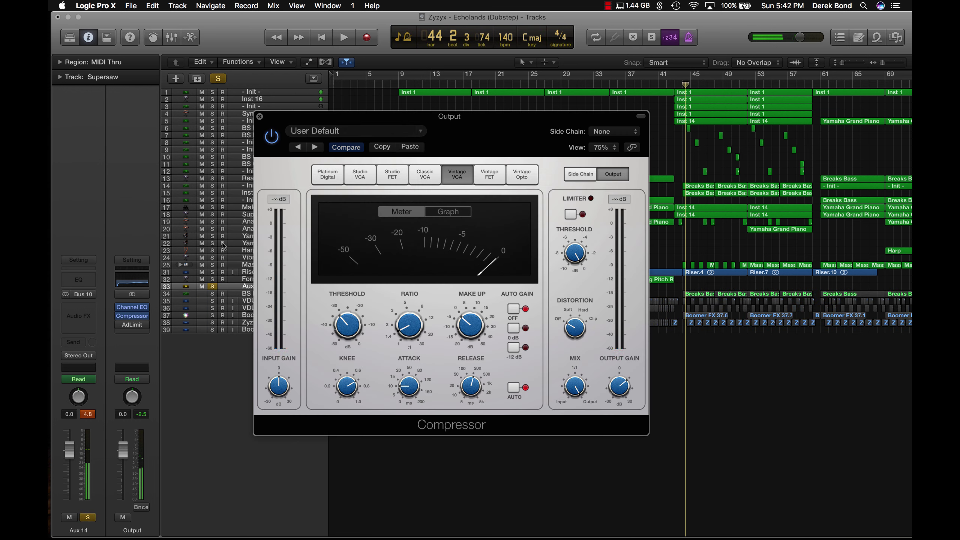
click(439, 212)
key(space)
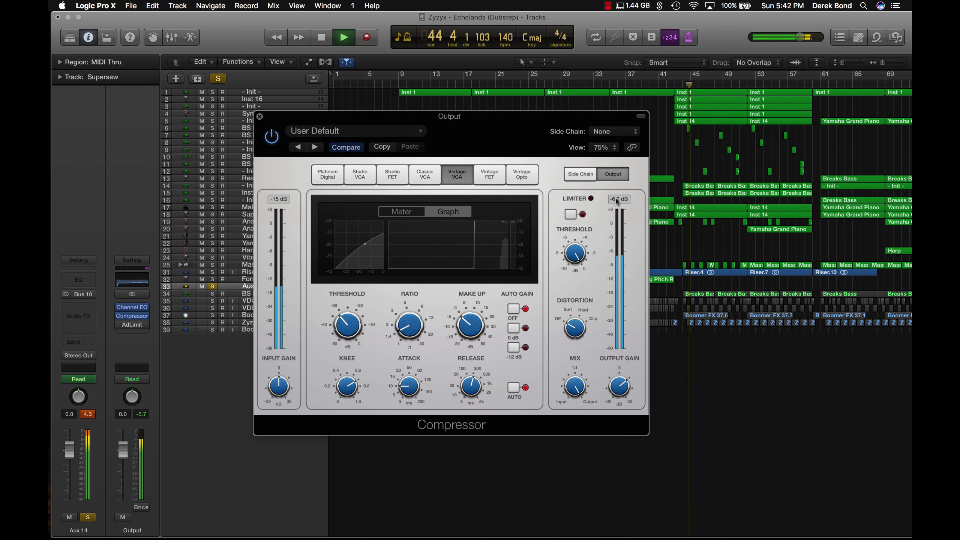
drag(470, 140, 546, 144)
click(213, 286)
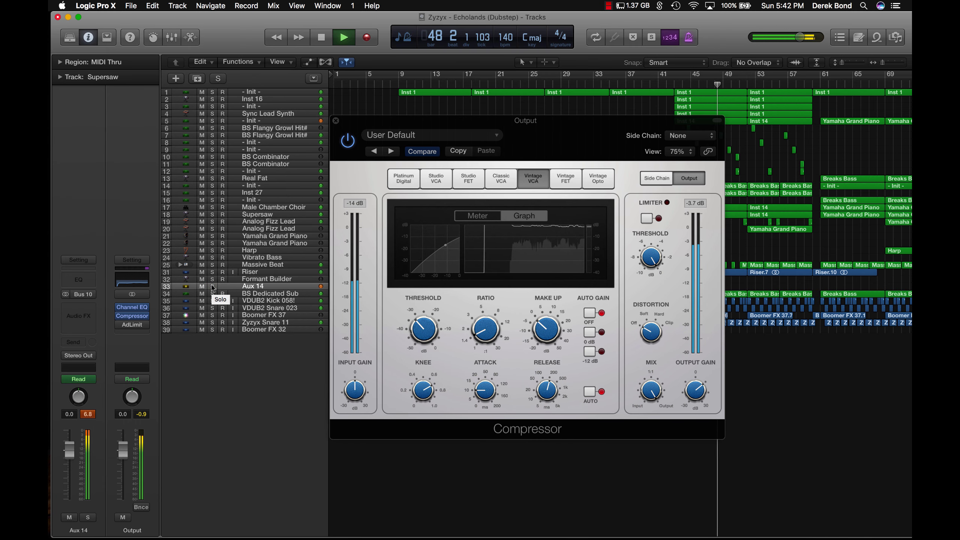
key(space)
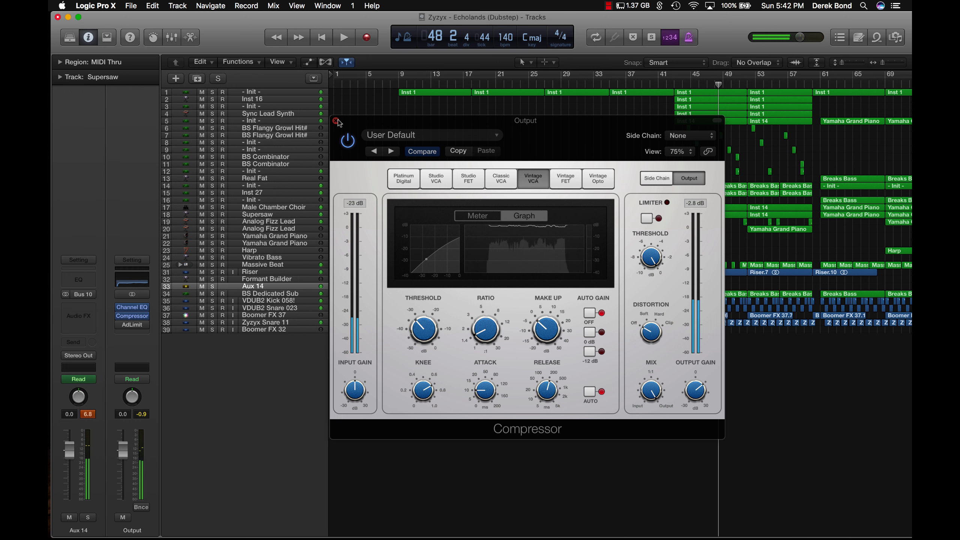
click(335, 121)
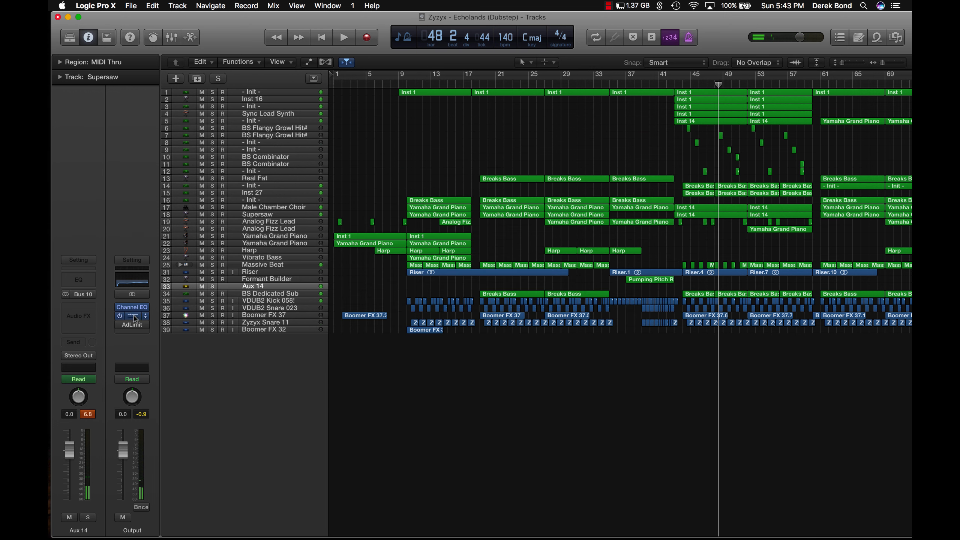
Step: Re-enable the Output channel's Adaptive Limiter, place the playhead at bar 43 and set the limiter's gain to 7.0 dB
click(128, 324)
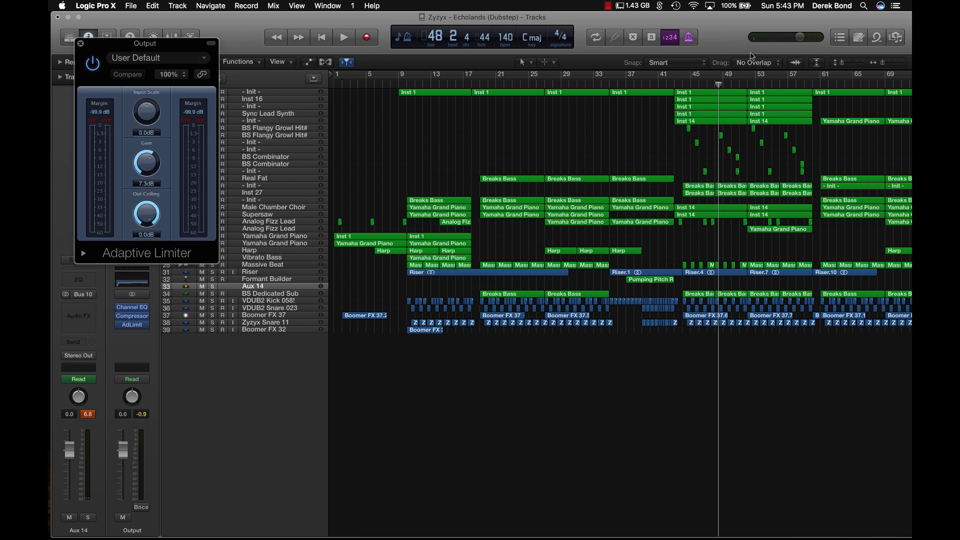
click(677, 92)
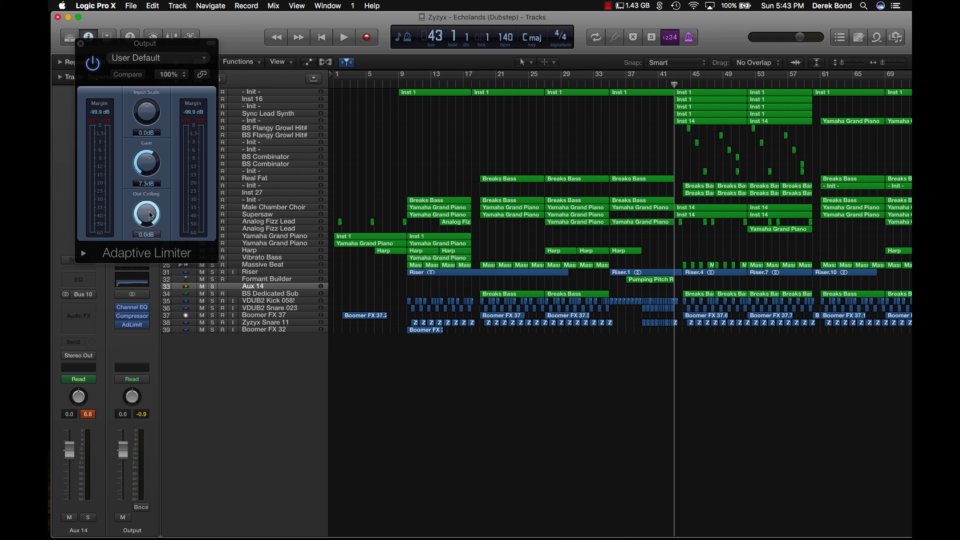
click(144, 220)
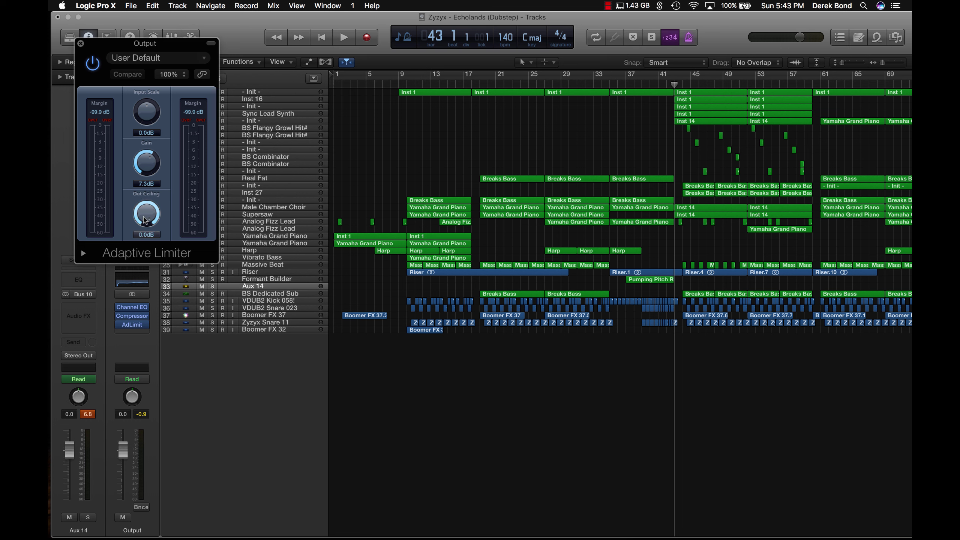
drag(144, 221, 145, 219)
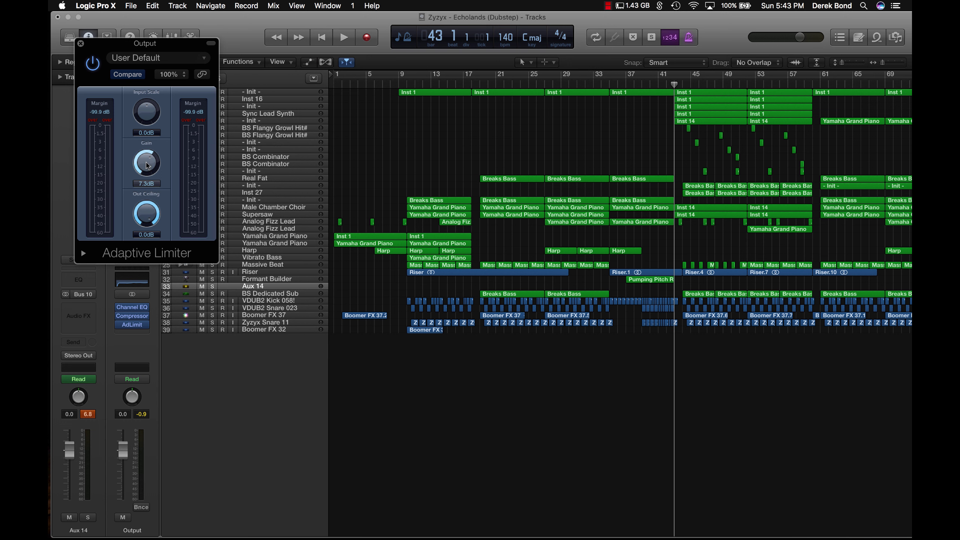
drag(148, 166, 151, 163)
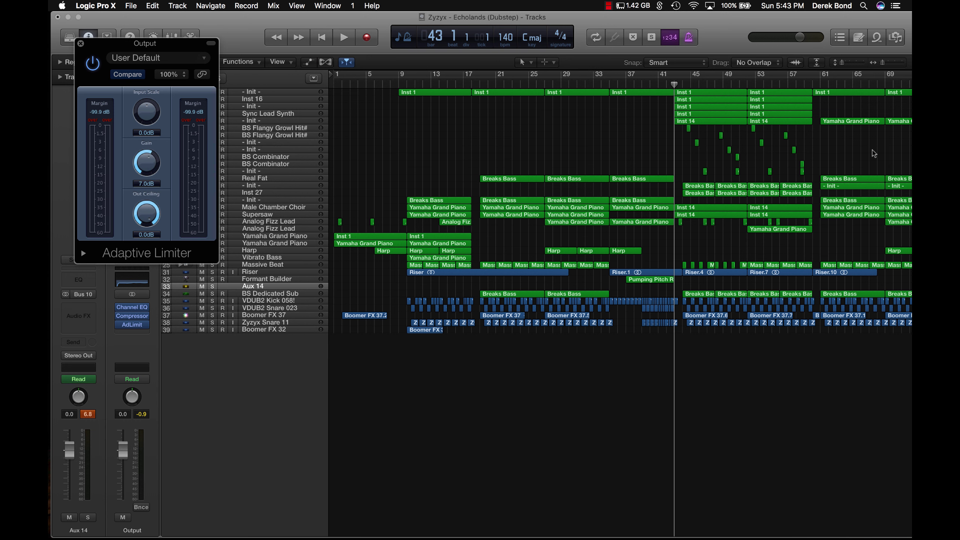
Step: Play the drop from bar 43 in a closer view with the Adaptive Limiter's meters open, hiding the plug-in window during playback
click(662, 139)
scroll(662, 139, right, 10)
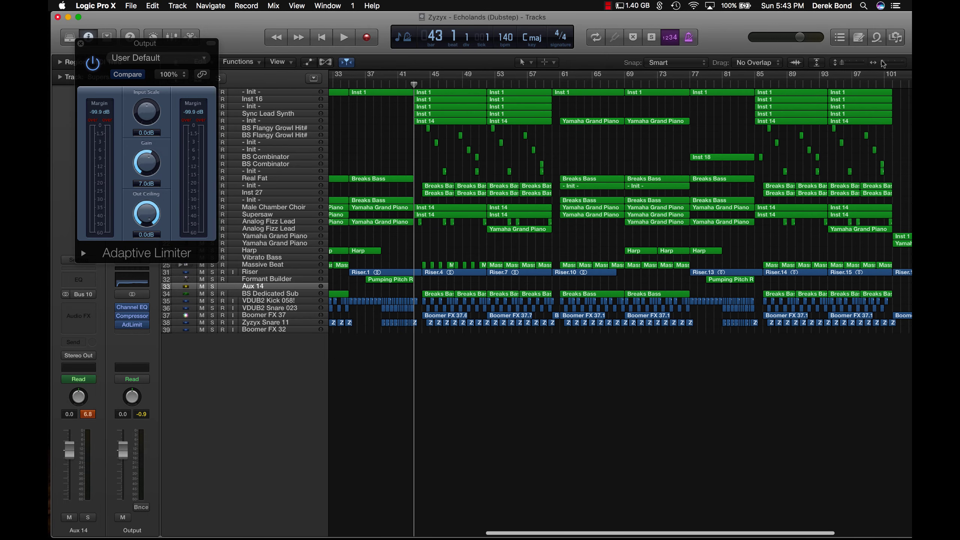
key(super+Right)
key(super+Right)
key(super+Right)
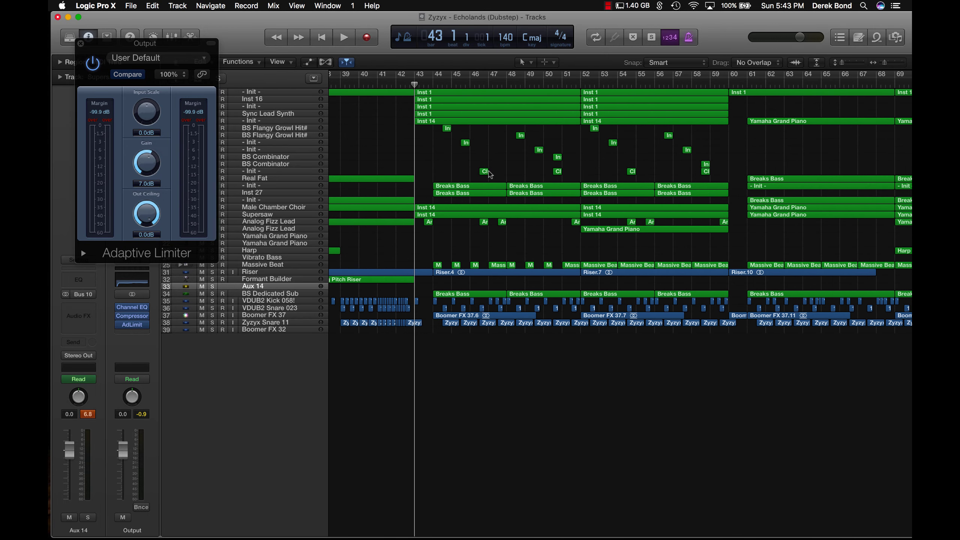
scroll(527, 170, right, 3)
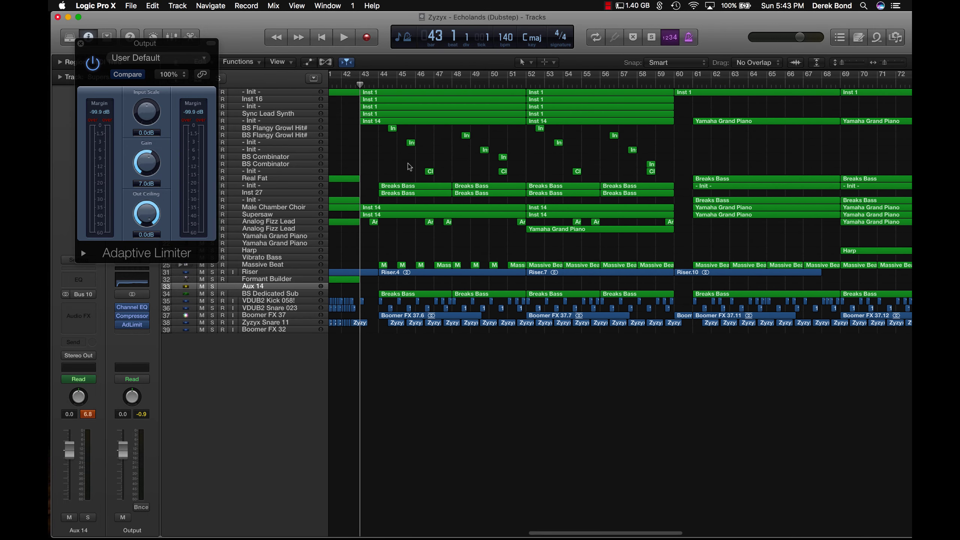
key(space)
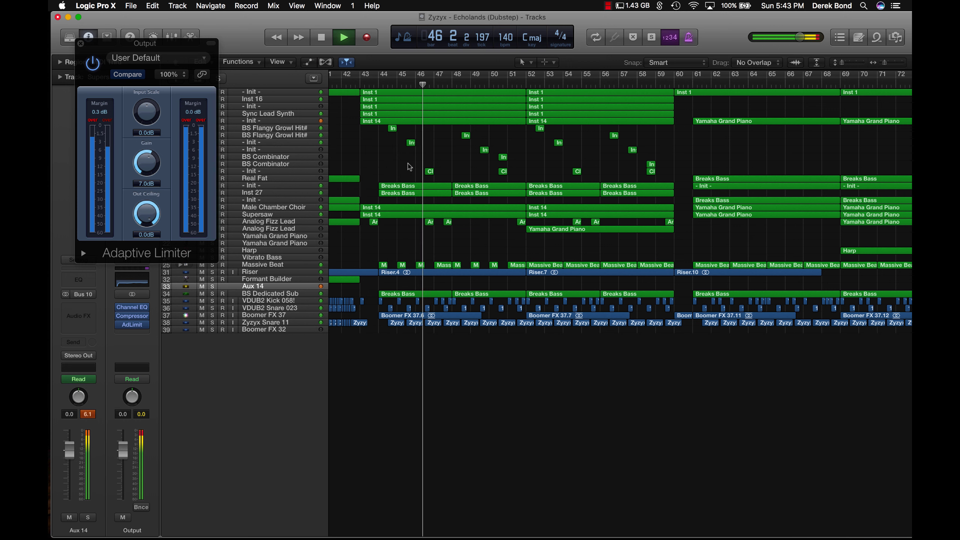
key(v)
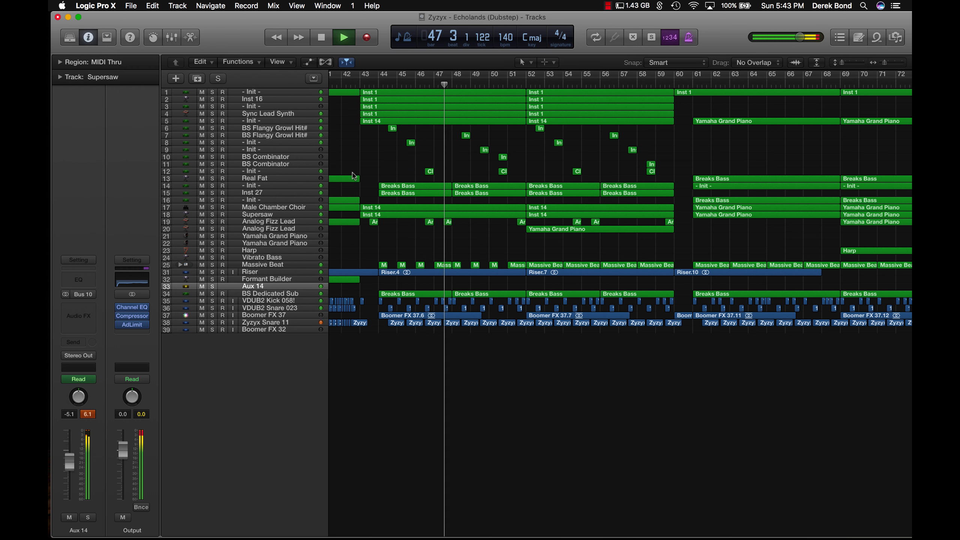
Step: Stop playback of the drop and briefly reopen the Output channel's Adaptive Limiter before closing it again
key(space)
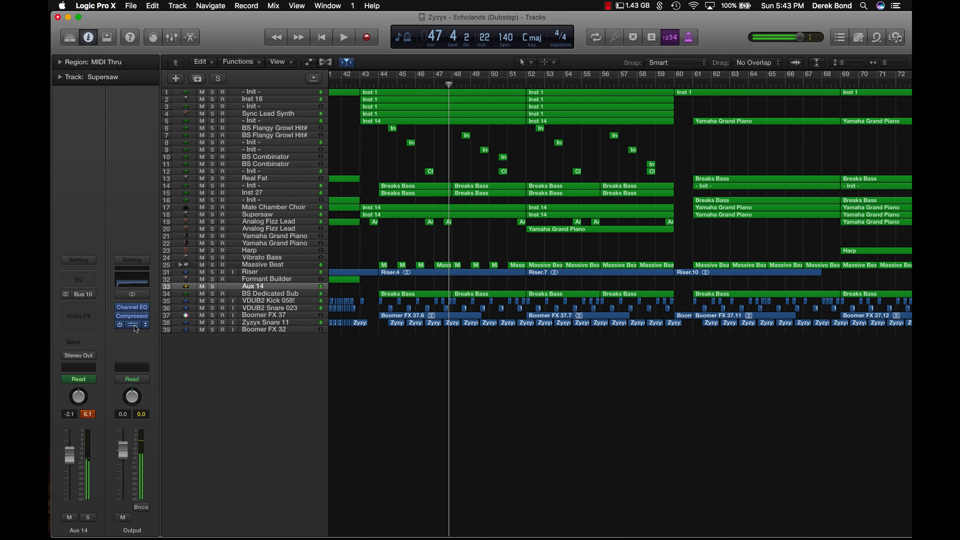
click(134, 324)
click(81, 43)
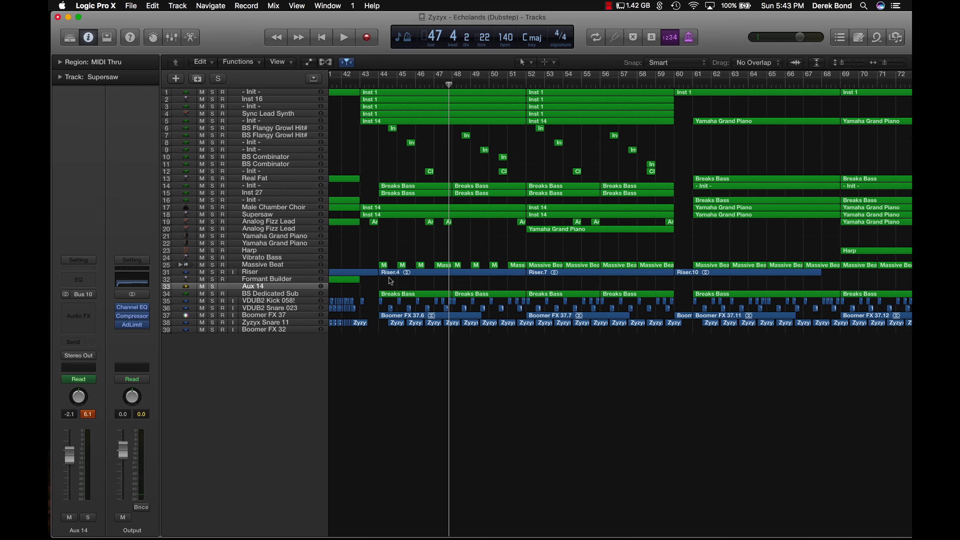
Step: Open the Output channel's Channel EQ, resume playing the drop from bar 47 and toggle the EQ's Analyzer
click(132, 307)
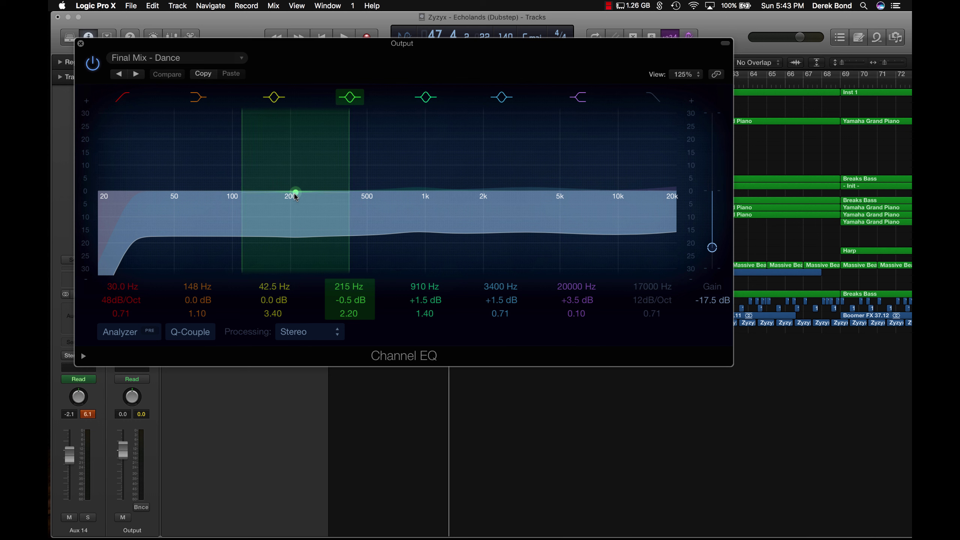
key(space)
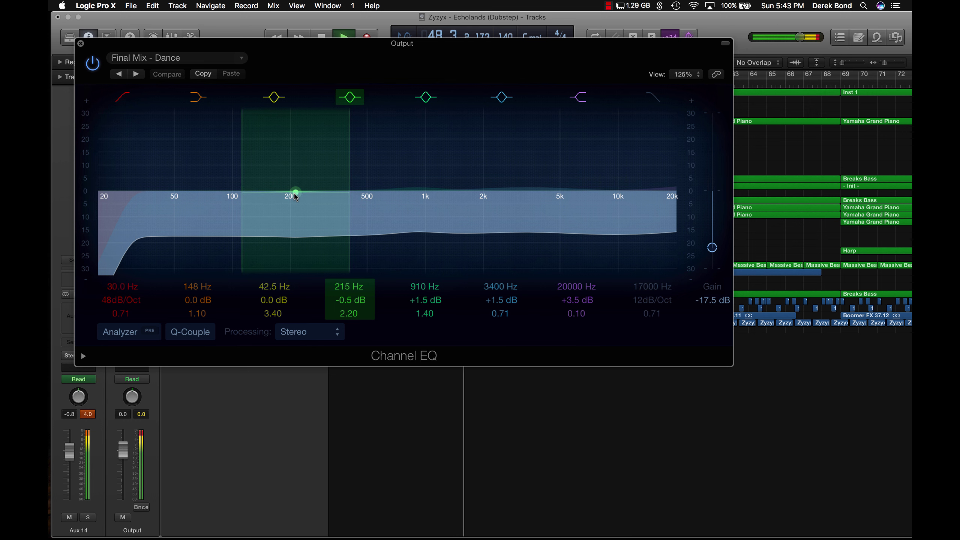
click(120, 331)
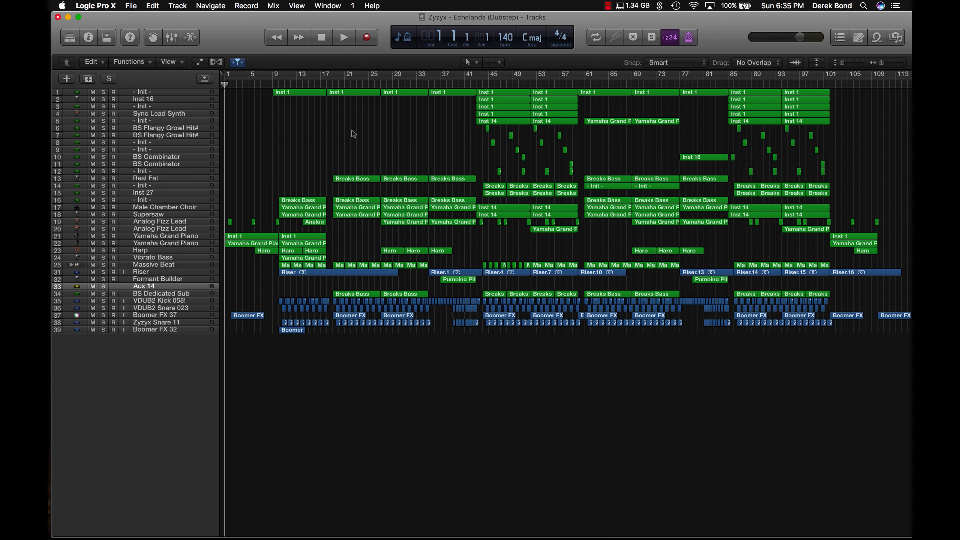
scroll(453, 276, right, 5)
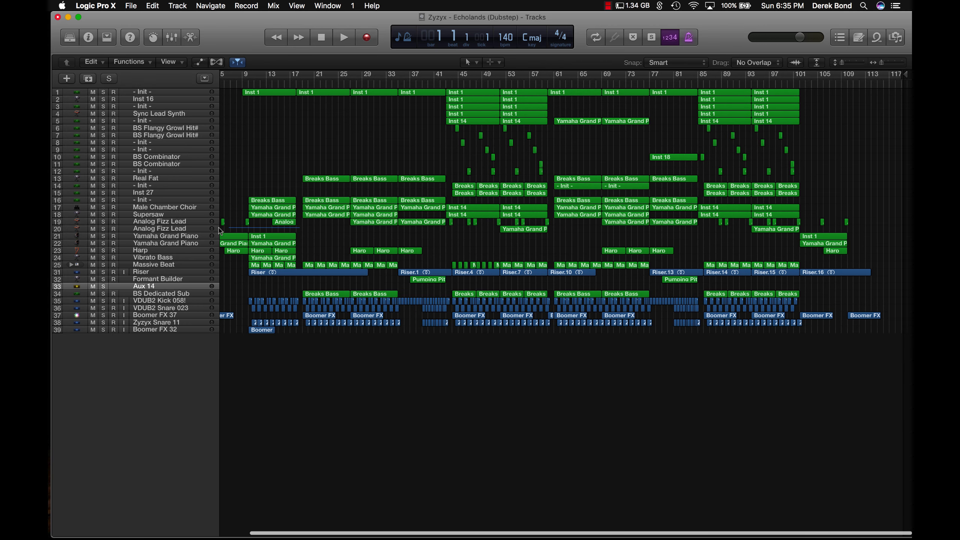
scroll(301, 229, left, 3)
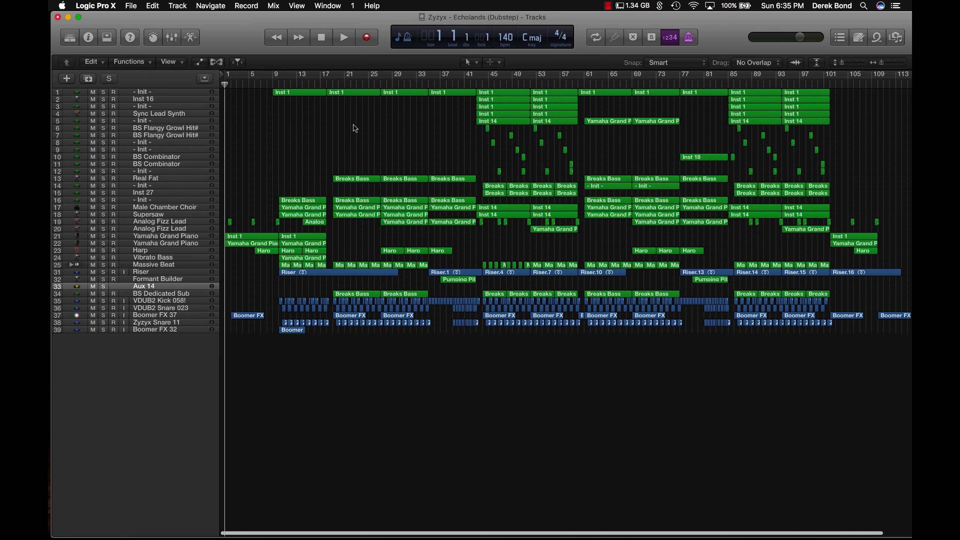